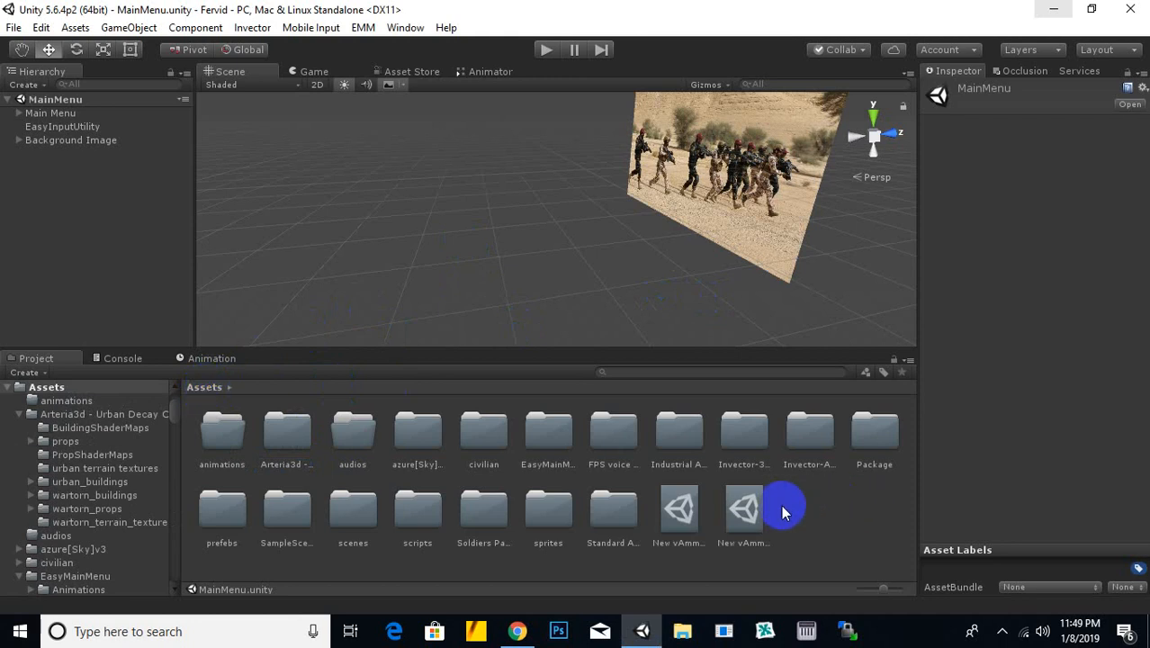
# Look through the models in the FBX folder of the Package assets.
pyautogui.doubleClick(873, 445)
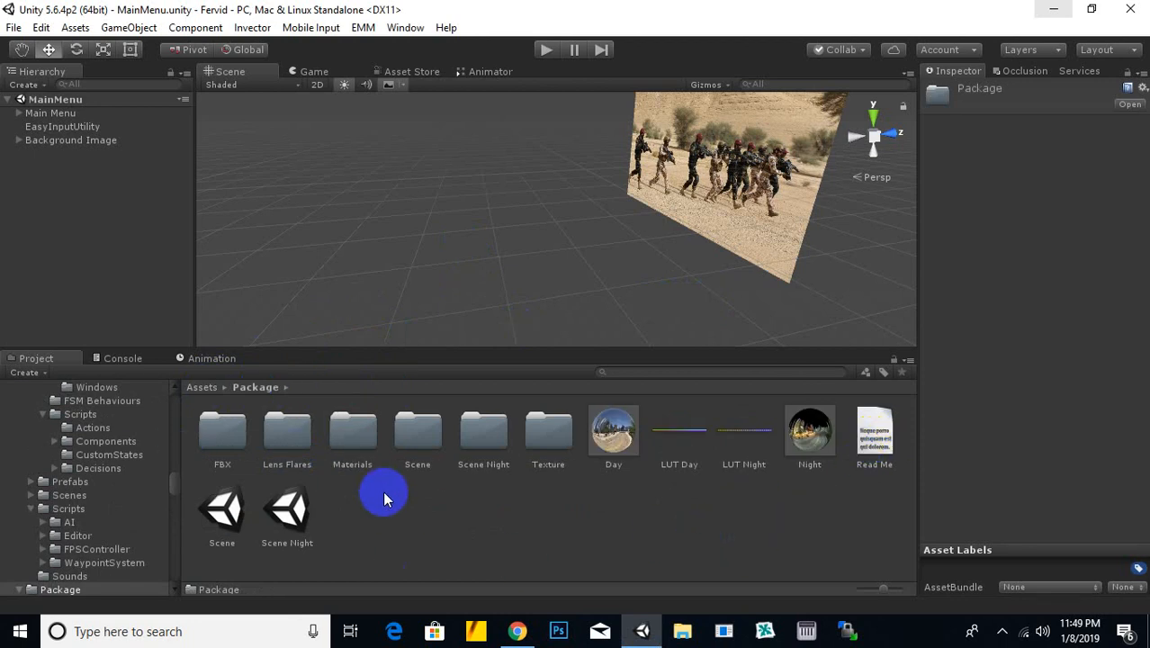
pyautogui.doubleClick(237, 441)
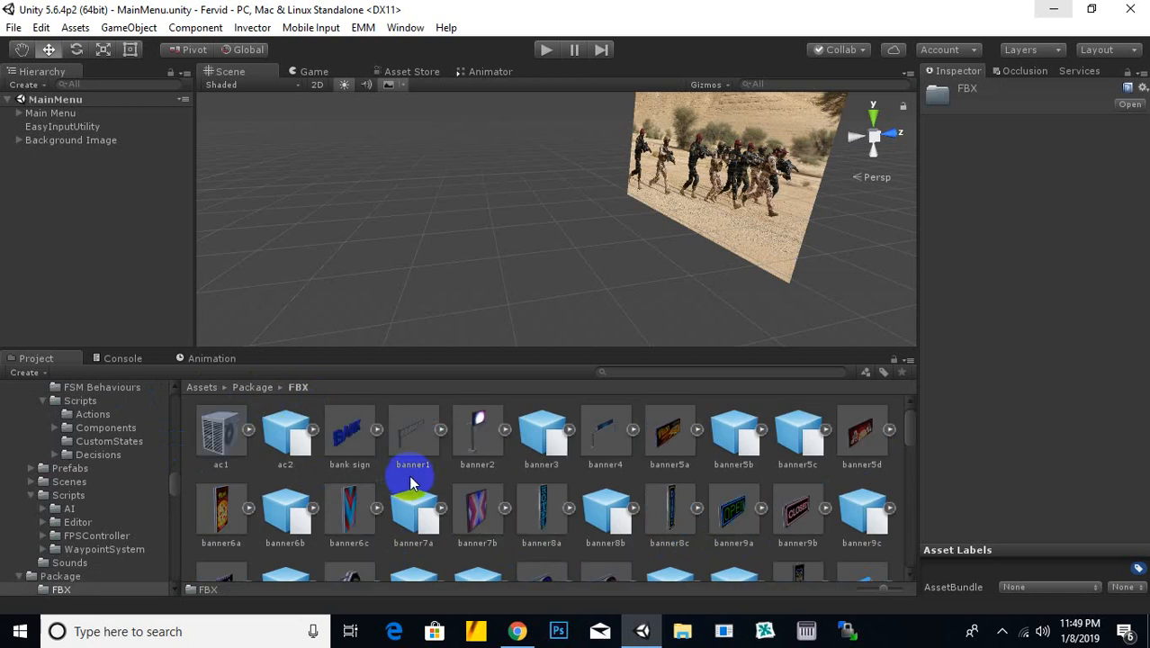
pyautogui.scroll(-2, 856, 484)
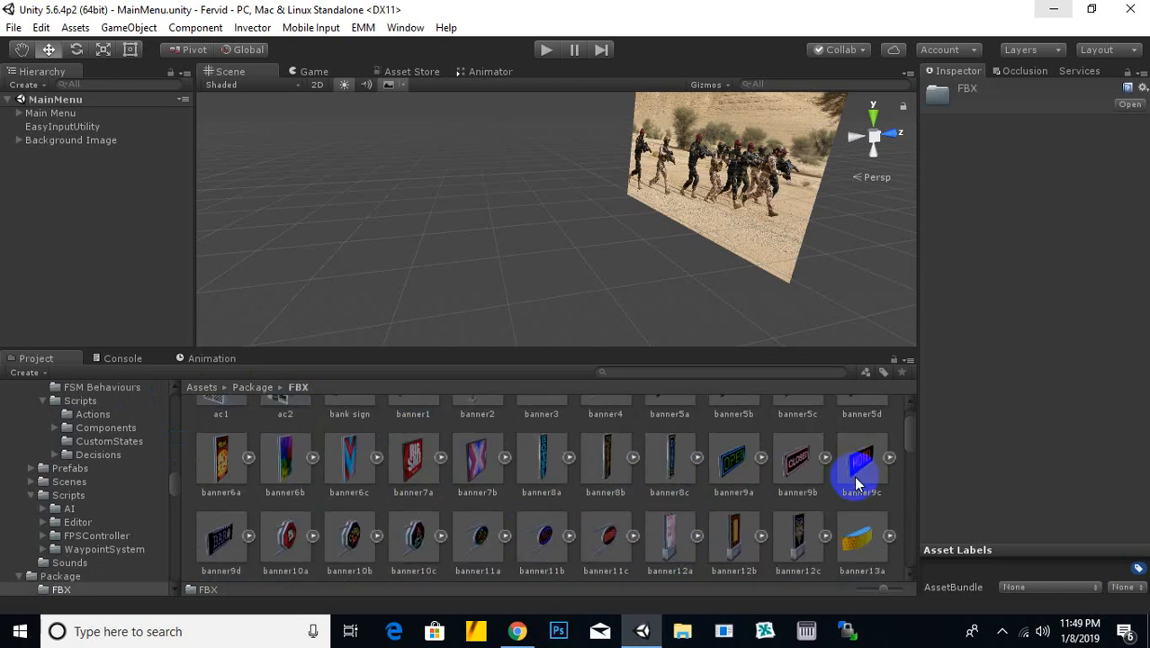
pyautogui.scroll(-20, 856, 484)
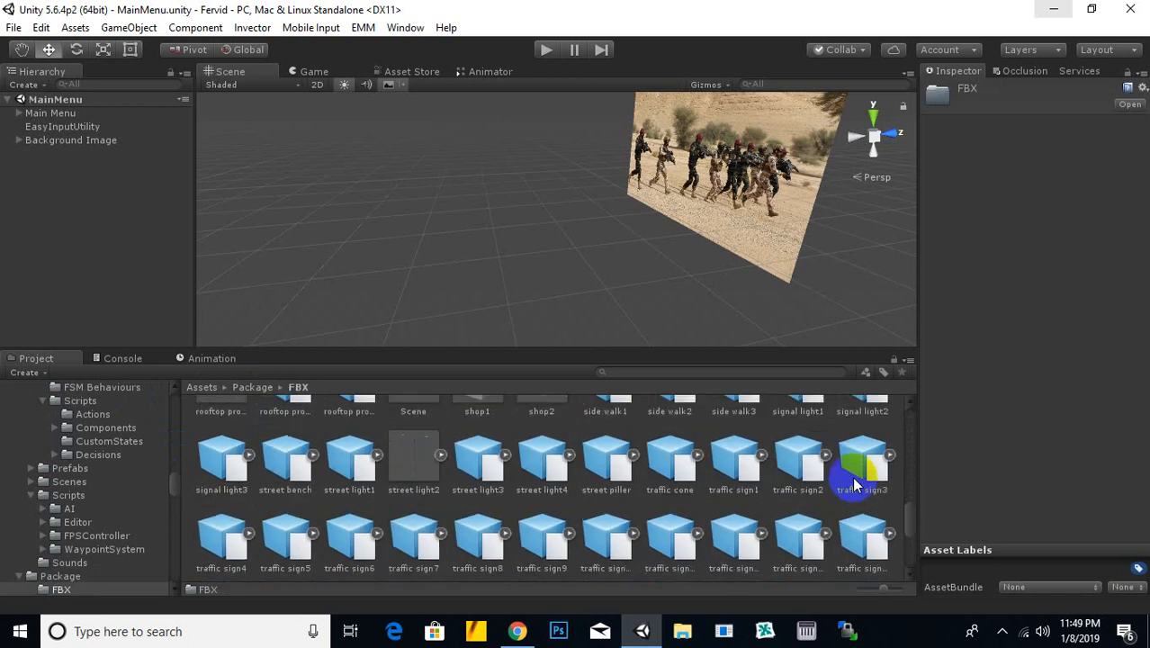
pyautogui.scroll(-10, 856, 483)
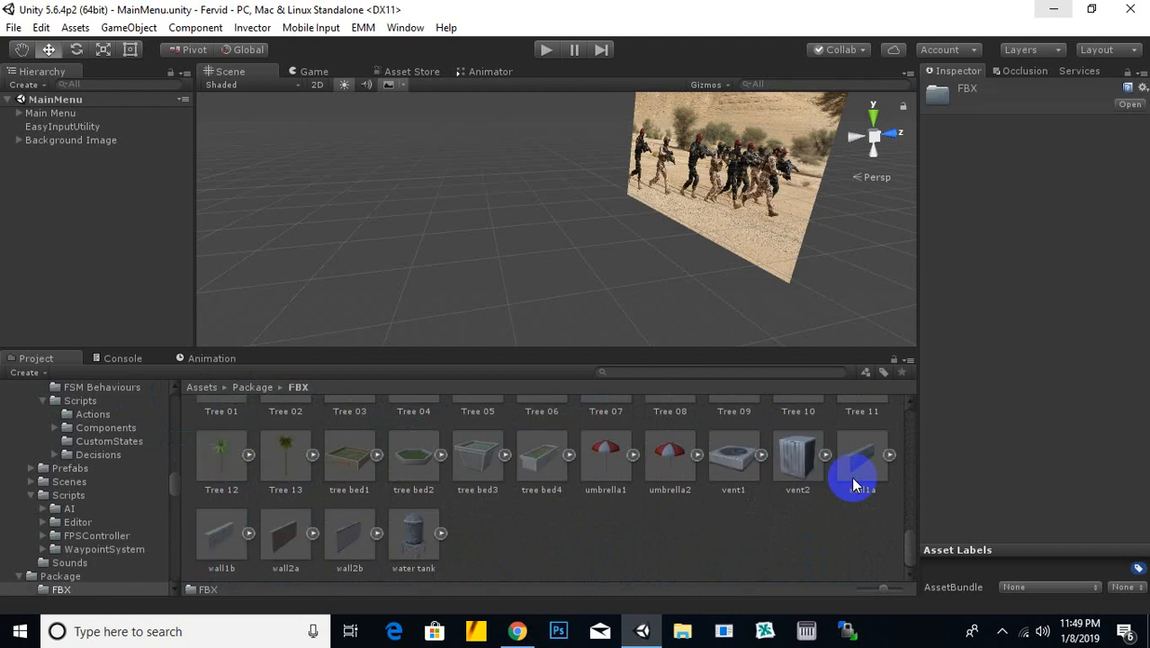
pyautogui.scroll(10, 854, 484)
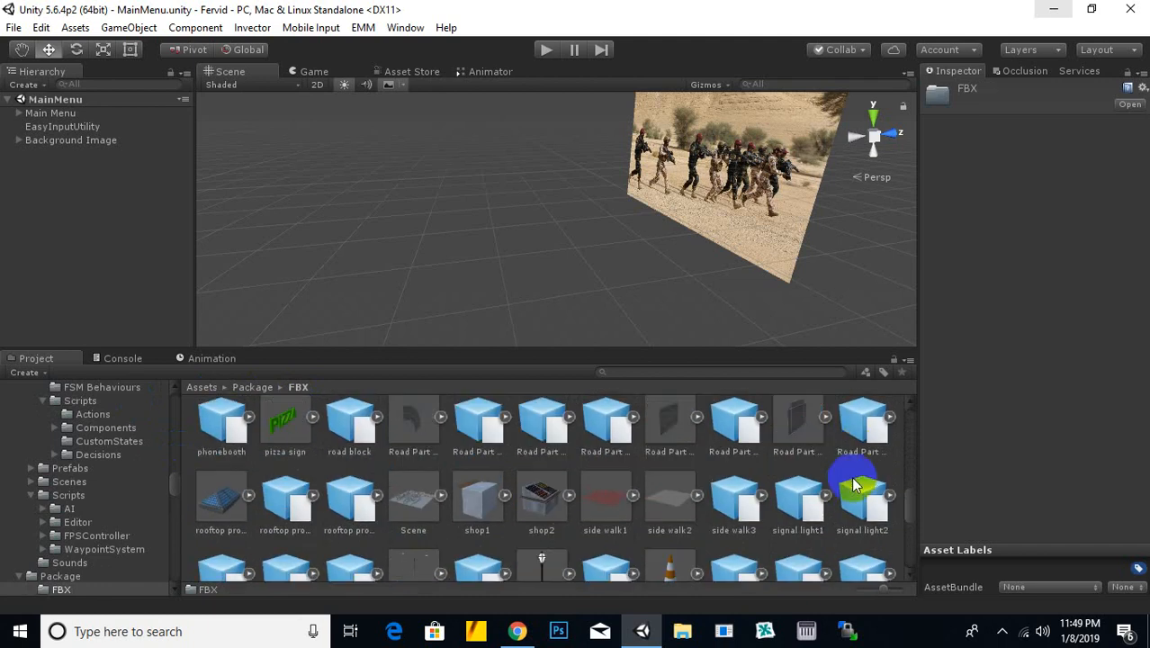
pyautogui.scroll(10, 854, 484)
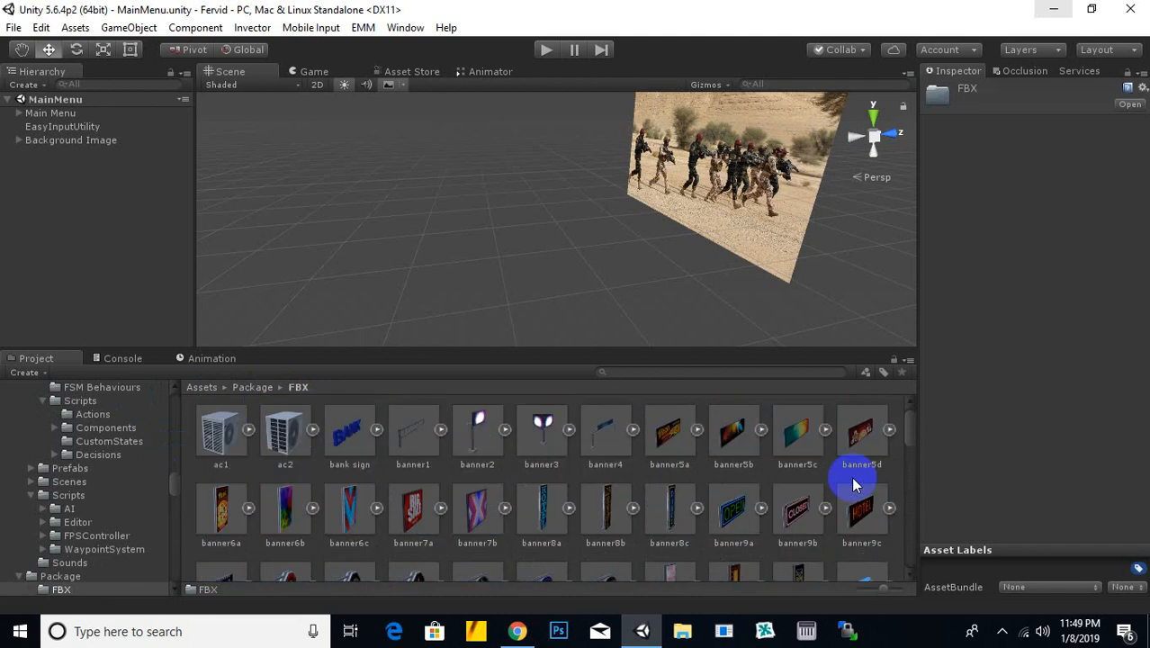
# Return to the Package folder and open its daytime scene named Scene.
pyautogui.click(256, 386)
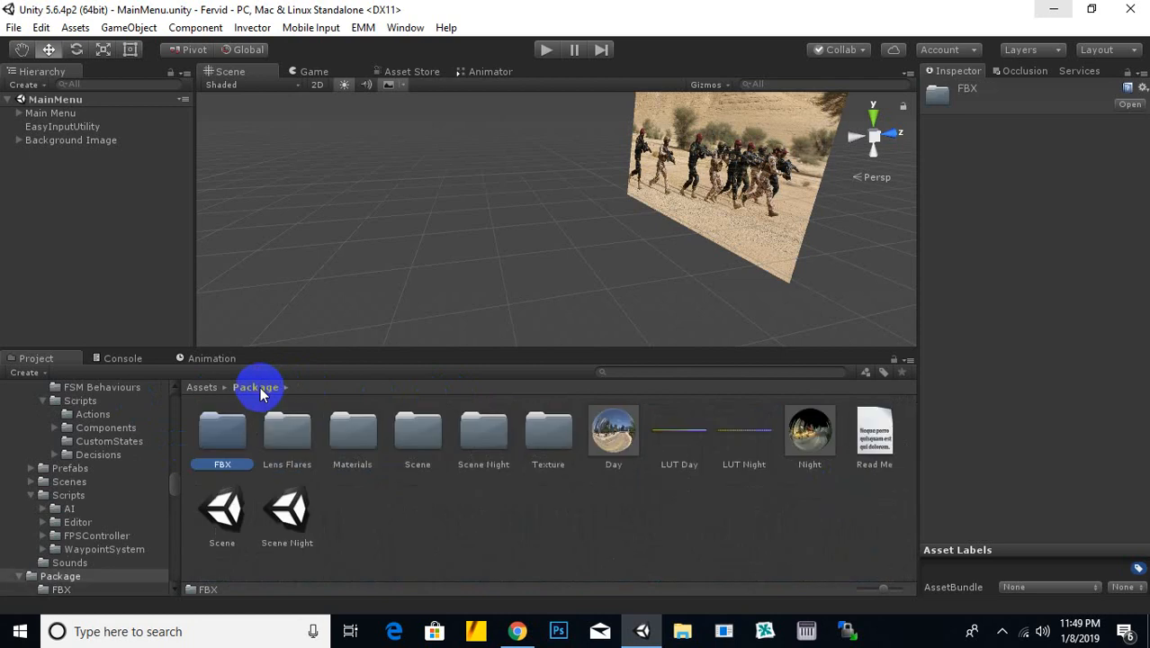
pyautogui.click(225, 519)
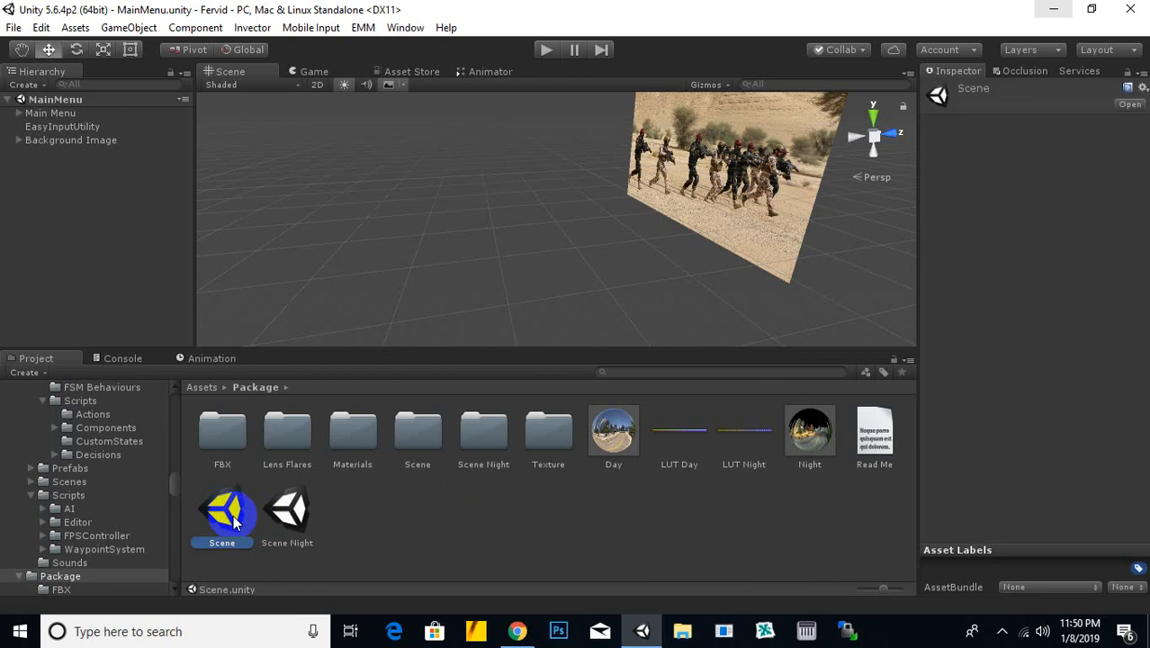
pyautogui.doubleClick(225, 513)
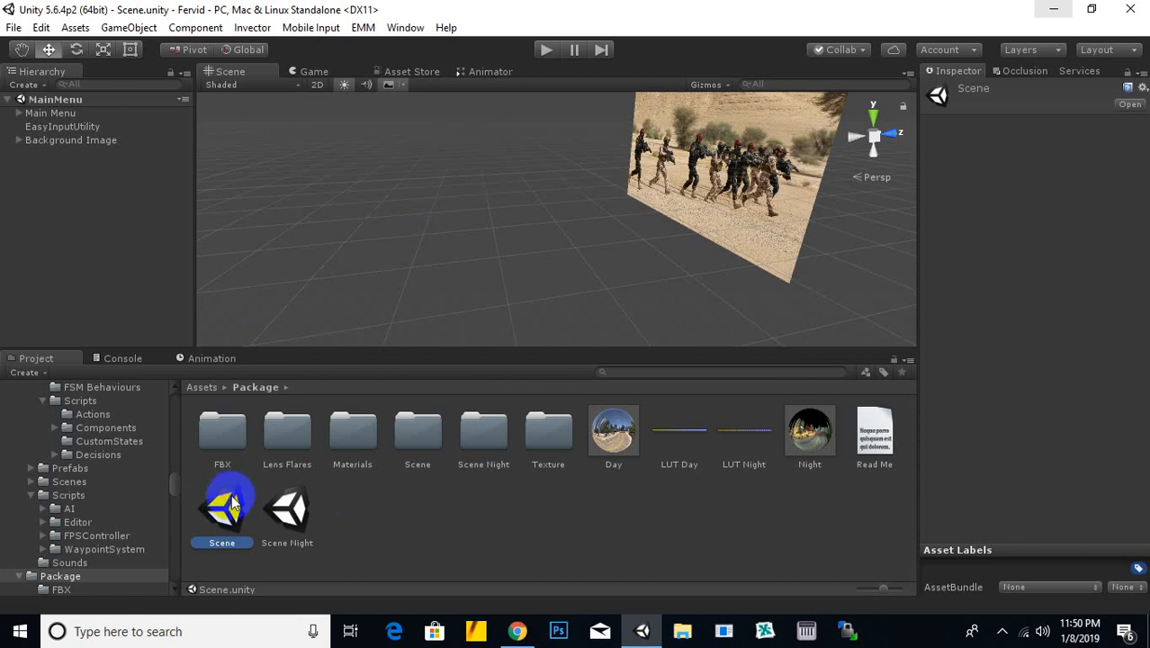
pyautogui.doubleClick(231, 494)
# Examine the city environment in the opened scene, from the whole layout to close views of the high-rise buildings.
pyautogui.scroll(4, 525, 189)
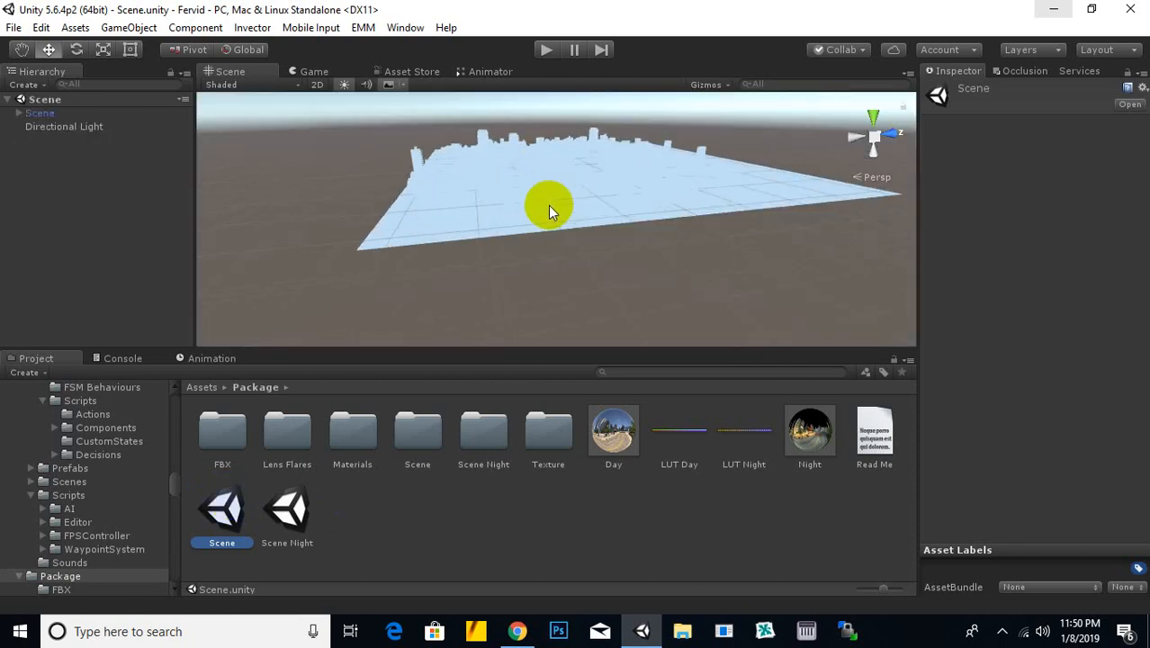
pyautogui.scroll(2, 559, 297)
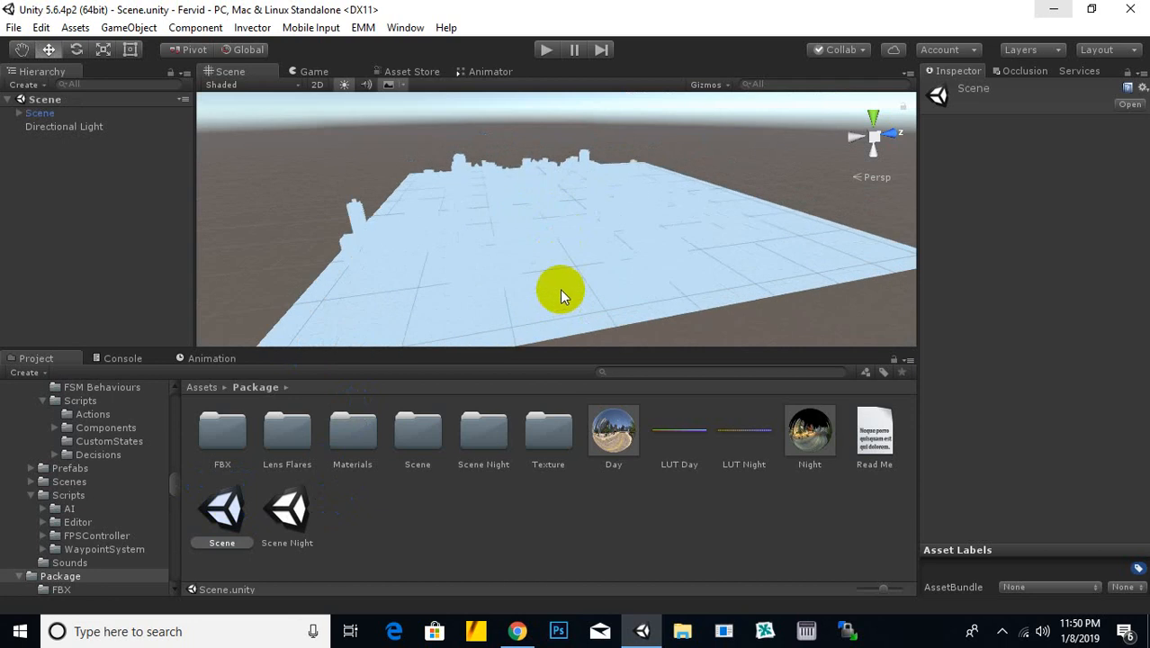
pyautogui.moveTo(560, 288); pyautogui.dragTo(612, 241, button='middle')
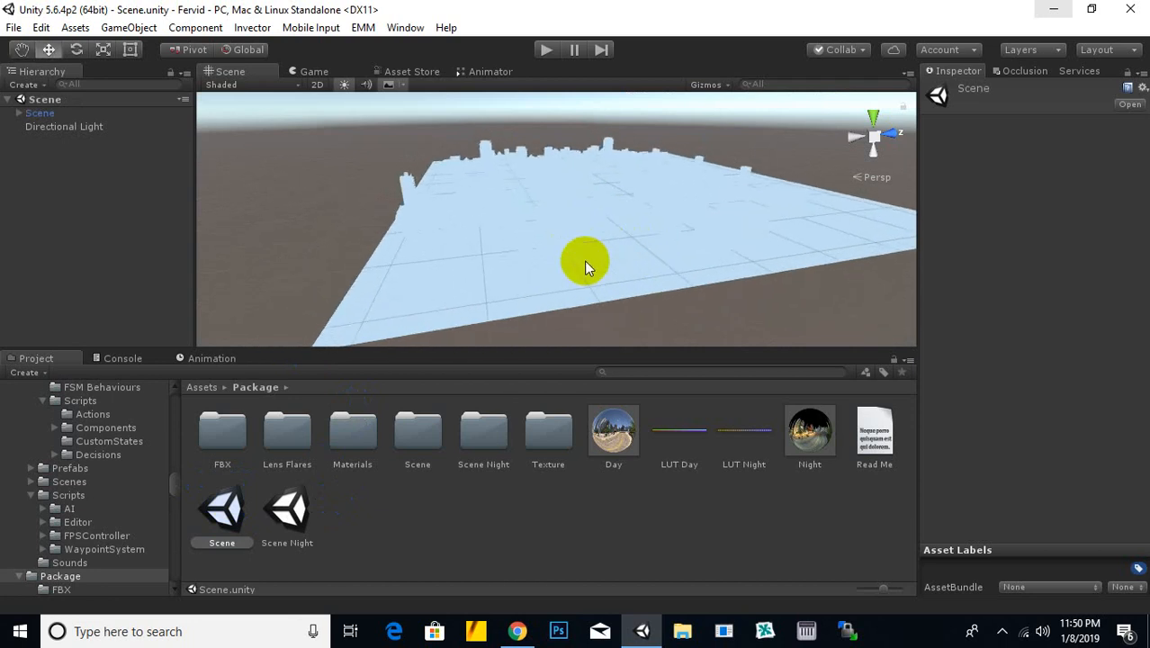
pyautogui.moveTo(585, 261)
pyautogui.mouseDown(button='right')
pyautogui.moveTo(578, 277)
pyautogui.moveTo(445, 247)
pyautogui.moveTo(647, 274)
pyautogui.moveTo(606, 270)
pyautogui.mouseUp(button='right')
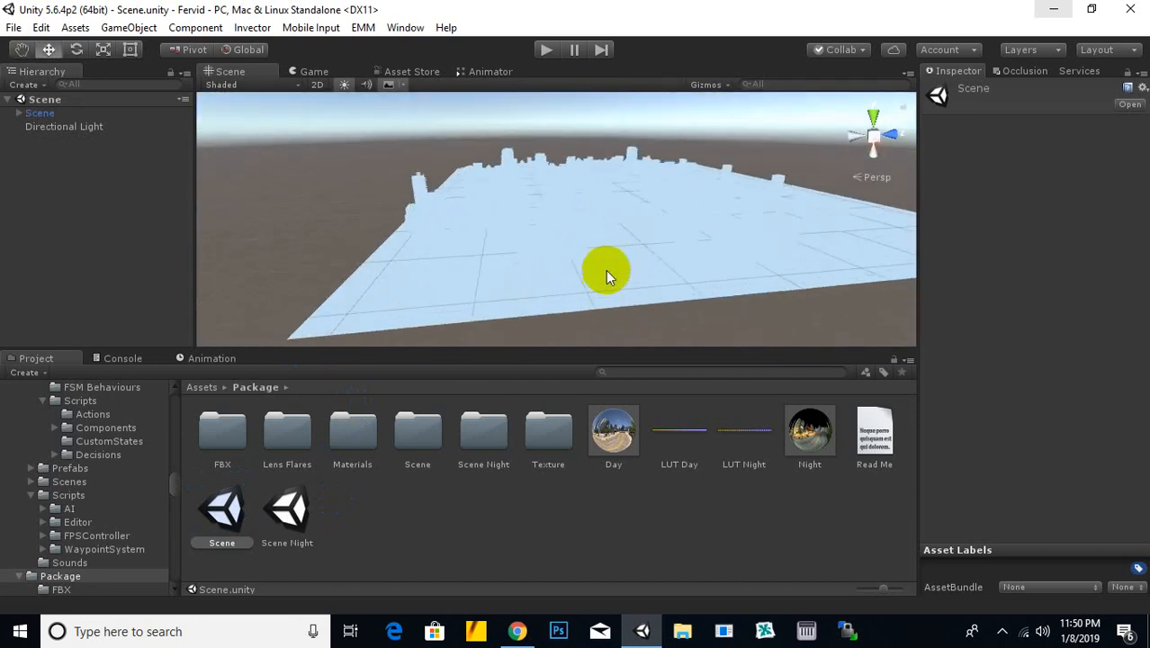
pyautogui.scroll(8, 602, 267)
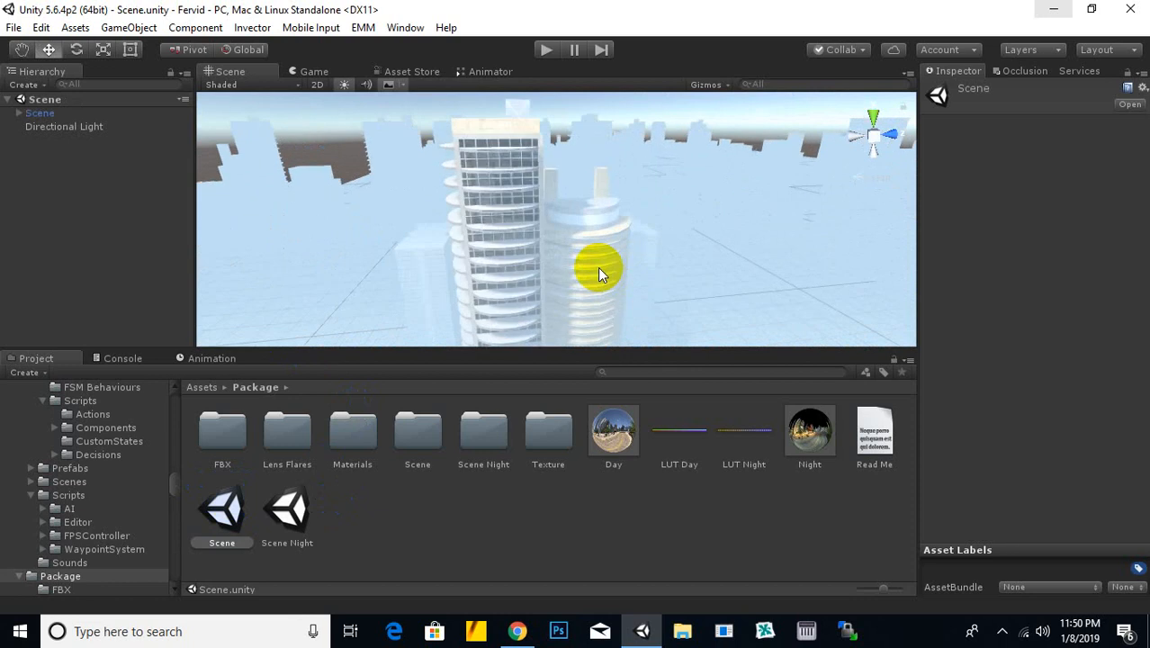
pyautogui.scroll(10, 599, 268)
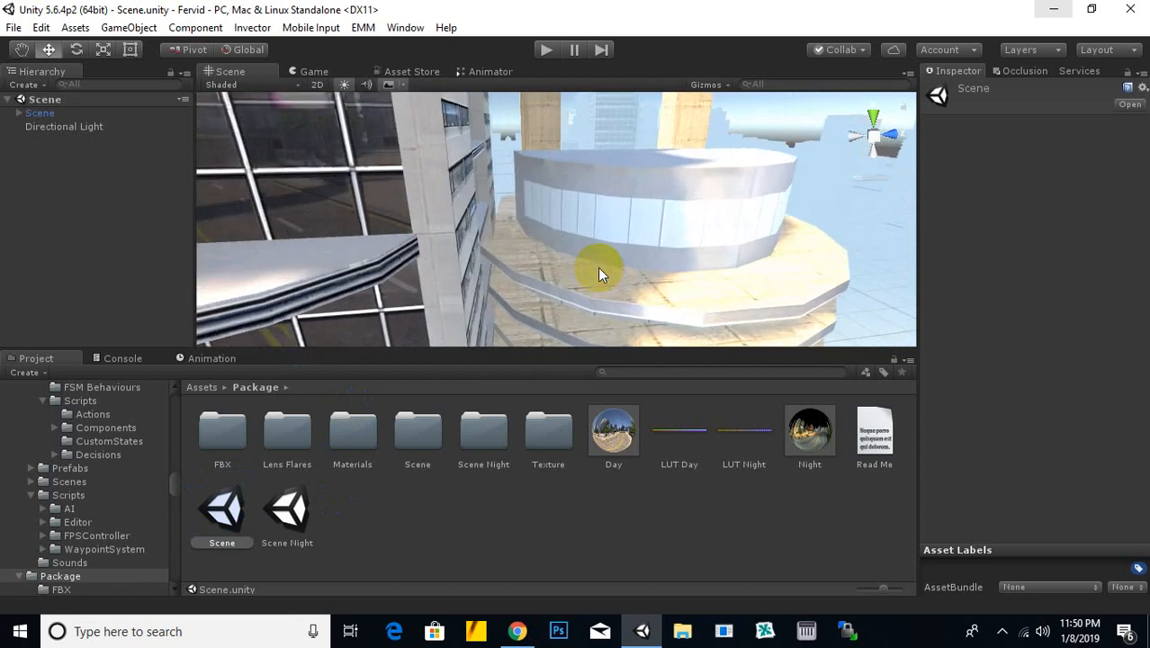
pyautogui.scroll(10, 598, 267)
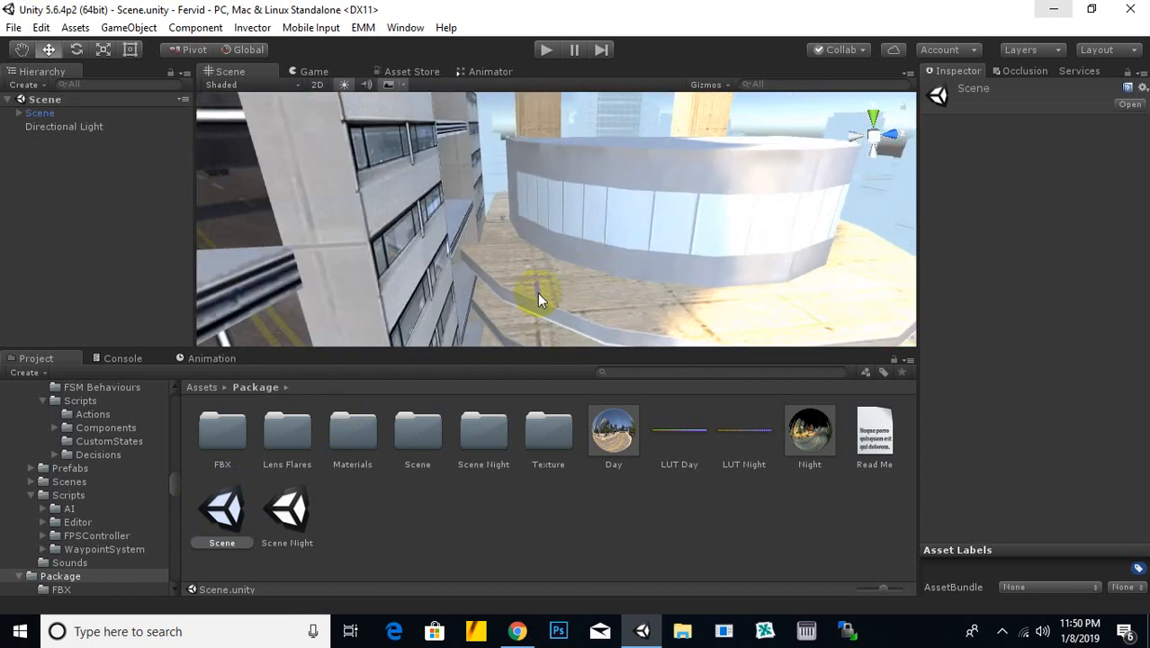
pyautogui.moveTo(537, 291); pyautogui.dragTo(864, 239, button='middle')
pyautogui.scroll(-2, 593, 289)
pyautogui.moveTo(467, 290); pyautogui.dragTo(785, 275, button='middle')
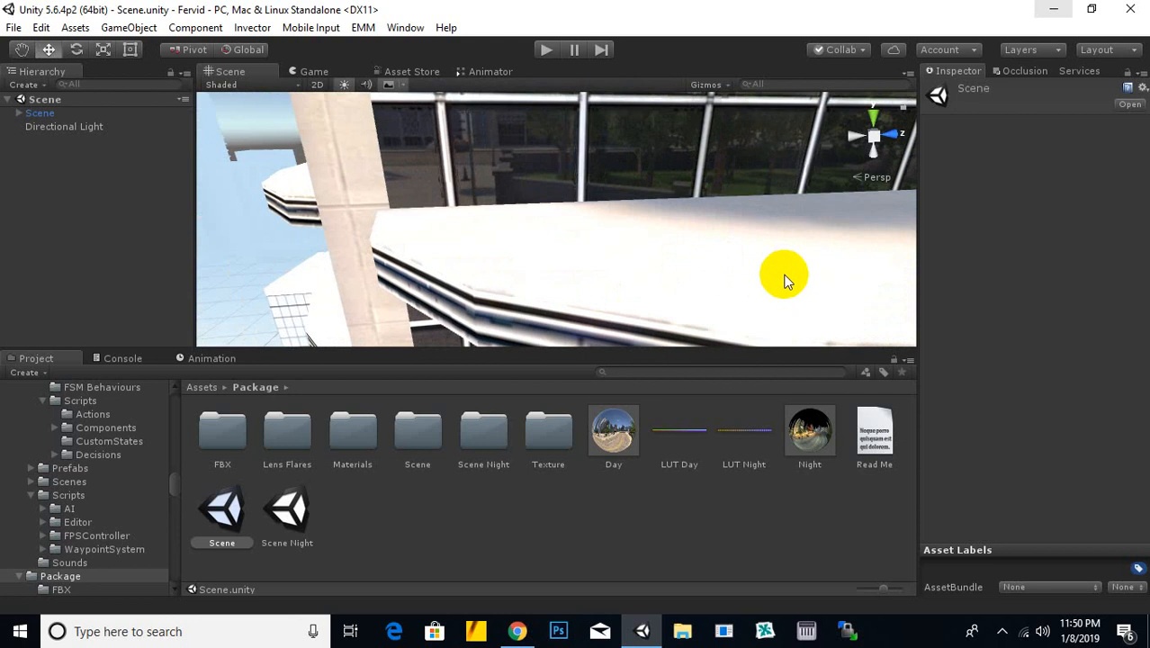
pyautogui.keyDown('alt'); pyautogui.moveTo(785, 282); pyautogui.dragTo(765, 300); pyautogui.keyUp('alt')
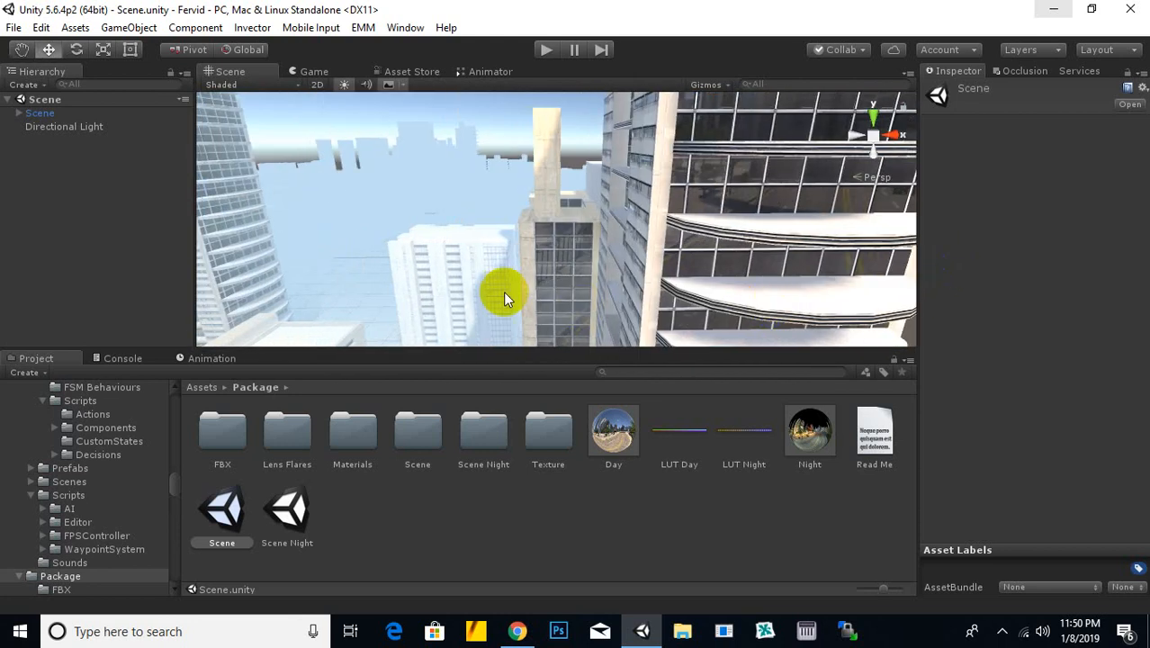
pyautogui.scroll(2, 513, 291)
pyautogui.moveTo(515, 292); pyautogui.dragTo(623, 184, button='middle')
pyautogui.scroll(-3, 628, 195)
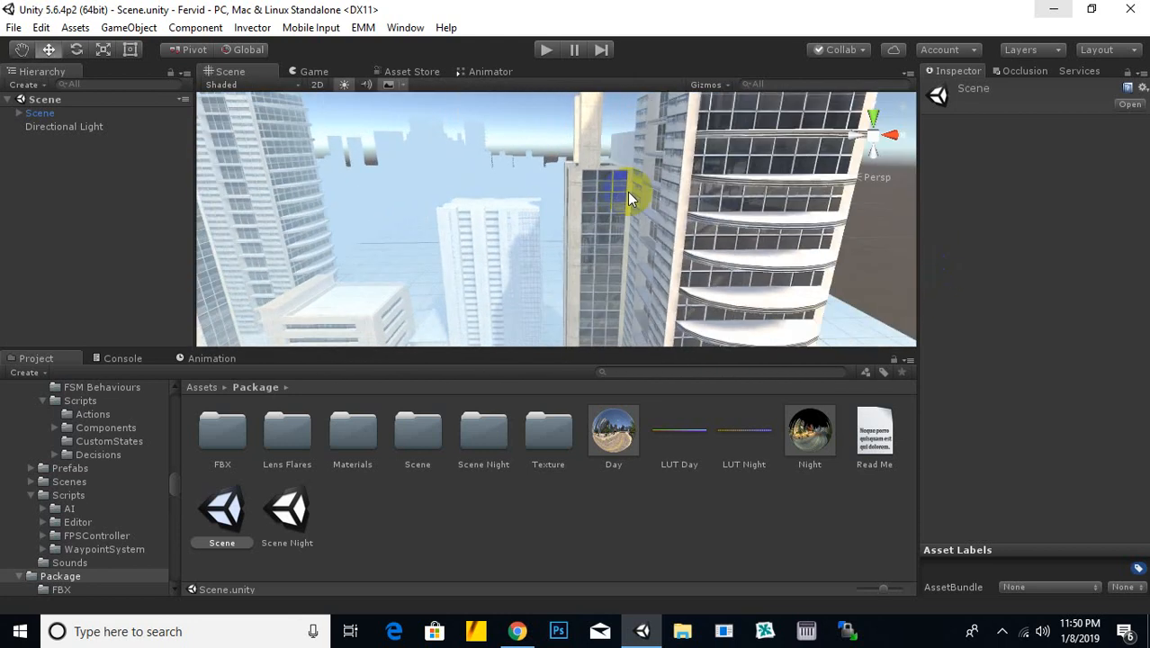
pyautogui.scroll(-5, 629, 192)
pyautogui.keyDown('alt'); pyautogui.moveTo(681, 226); pyautogui.dragTo(486, 299); pyautogui.keyUp('alt')
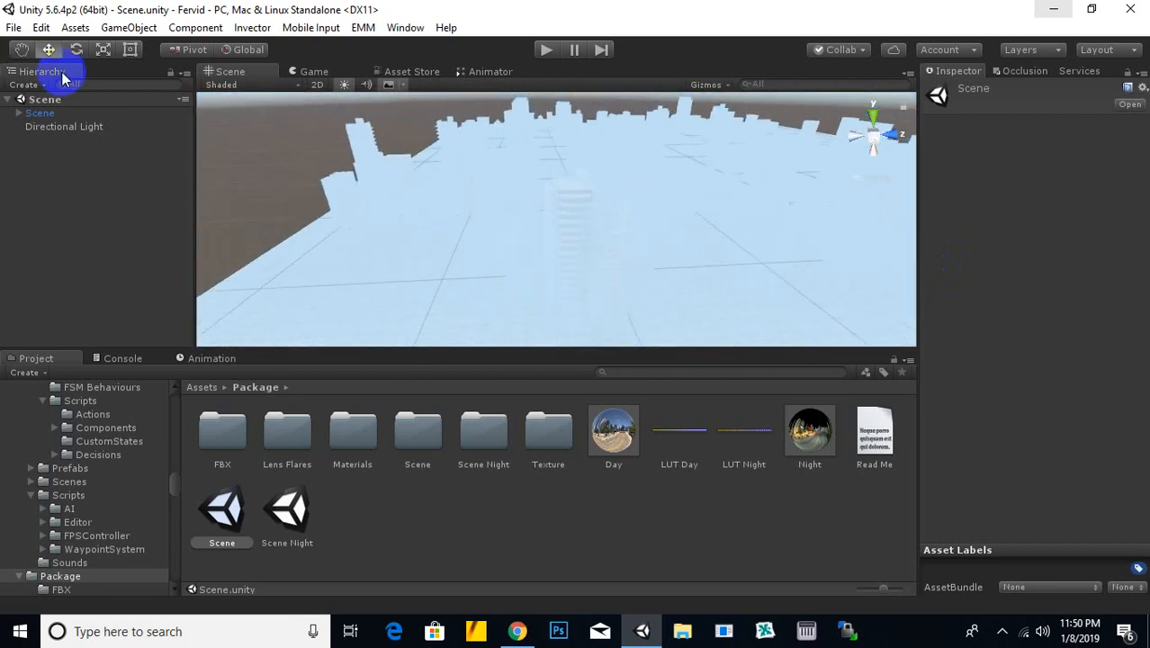
# Save a copy of the city scene as ReachHeadquarter in the project's scenes folder.
pyautogui.click(14, 27)
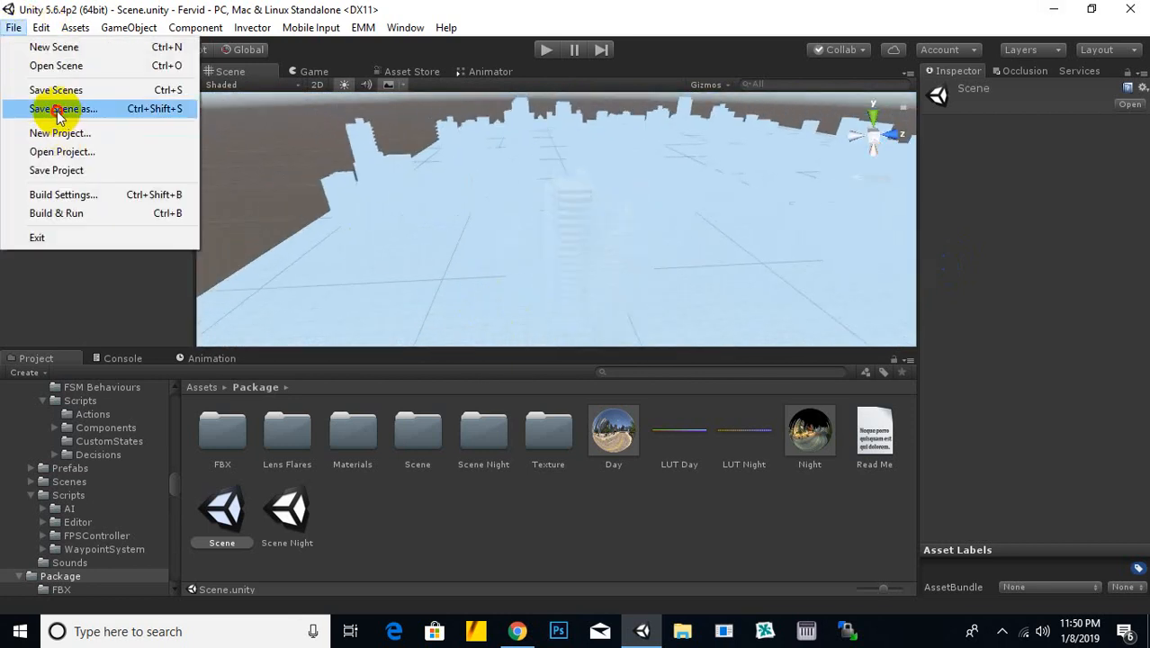
pyautogui.click(278, 264)
pyautogui.hotkey('ctrl', 'shift', 's')
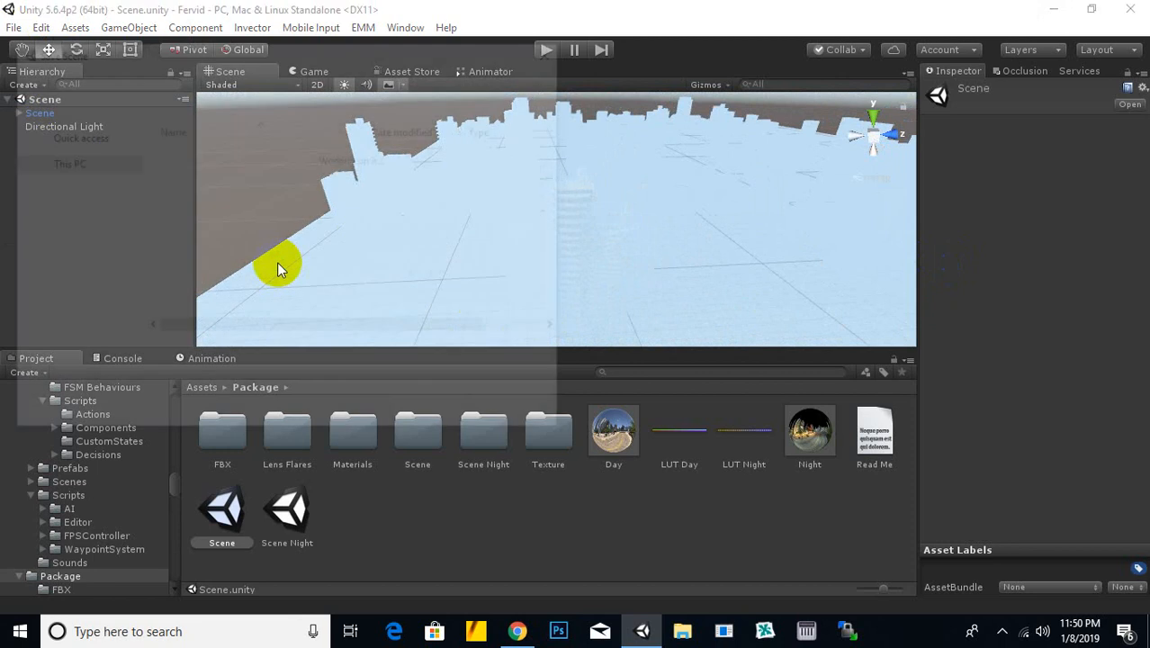
pyautogui.scroll(-3, 218, 270)
pyautogui.click(191, 243)
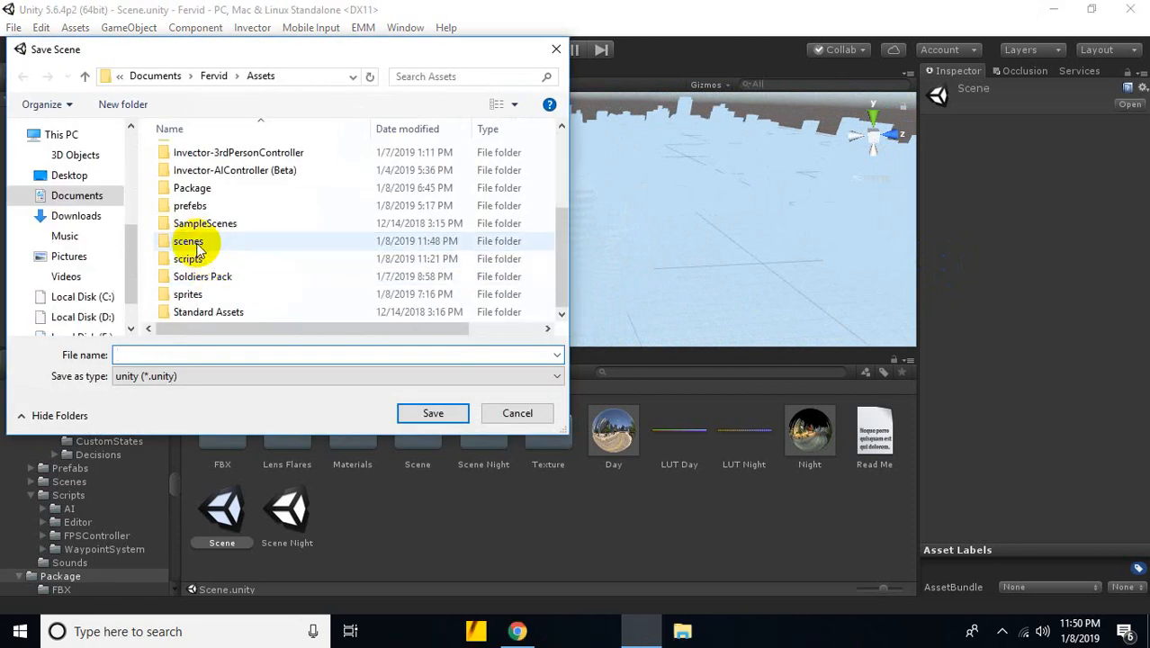
pyautogui.press('Return')
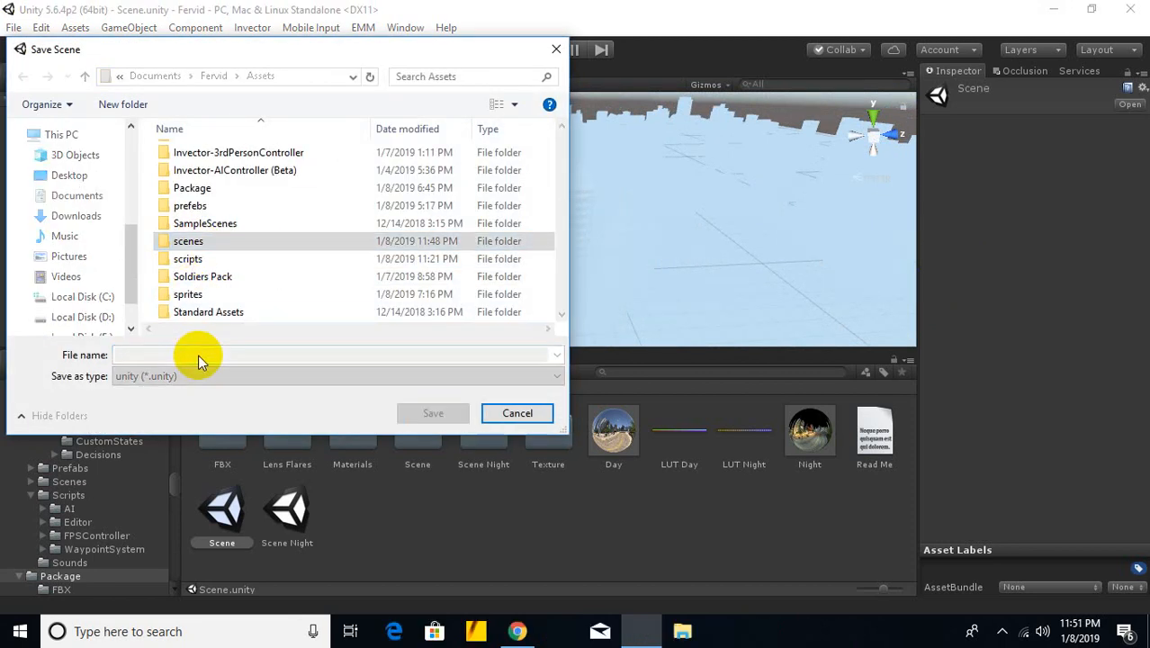
pyautogui.click(198, 355)
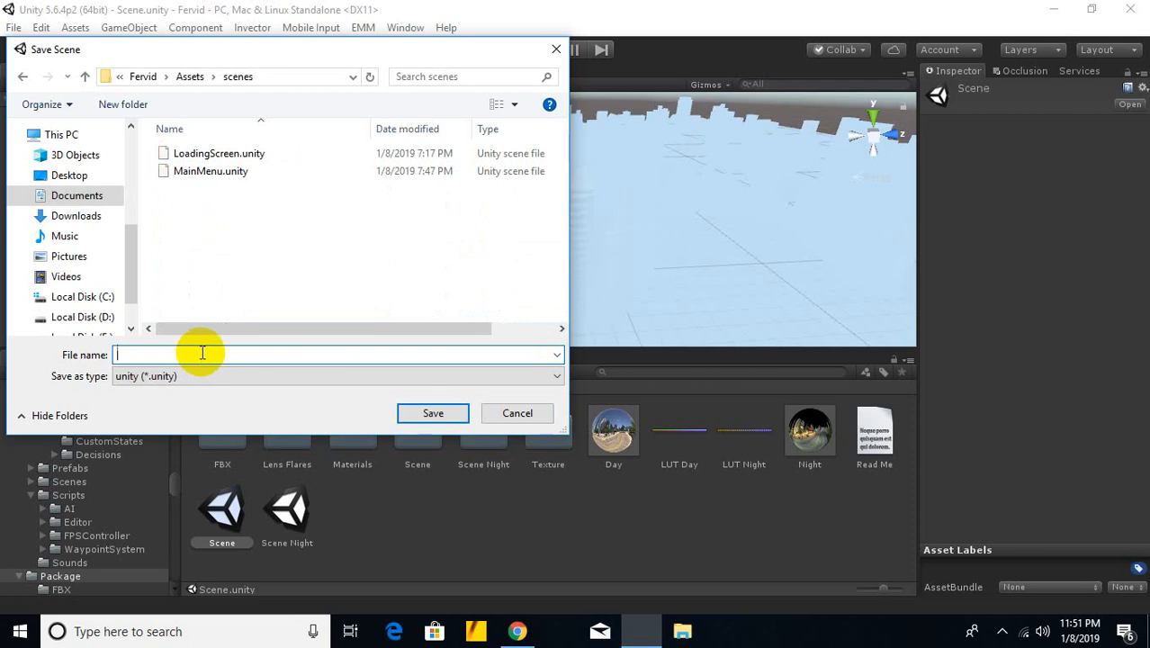
pyautogui.write('ReachHeadquarter')
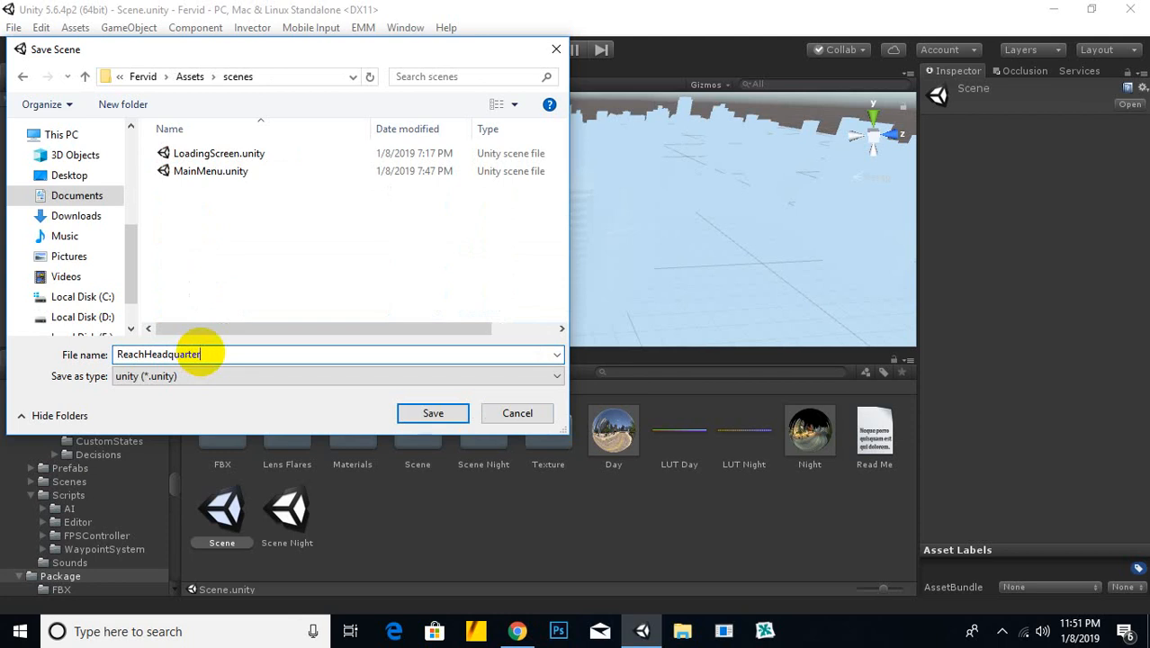
pyautogui.press('Return')
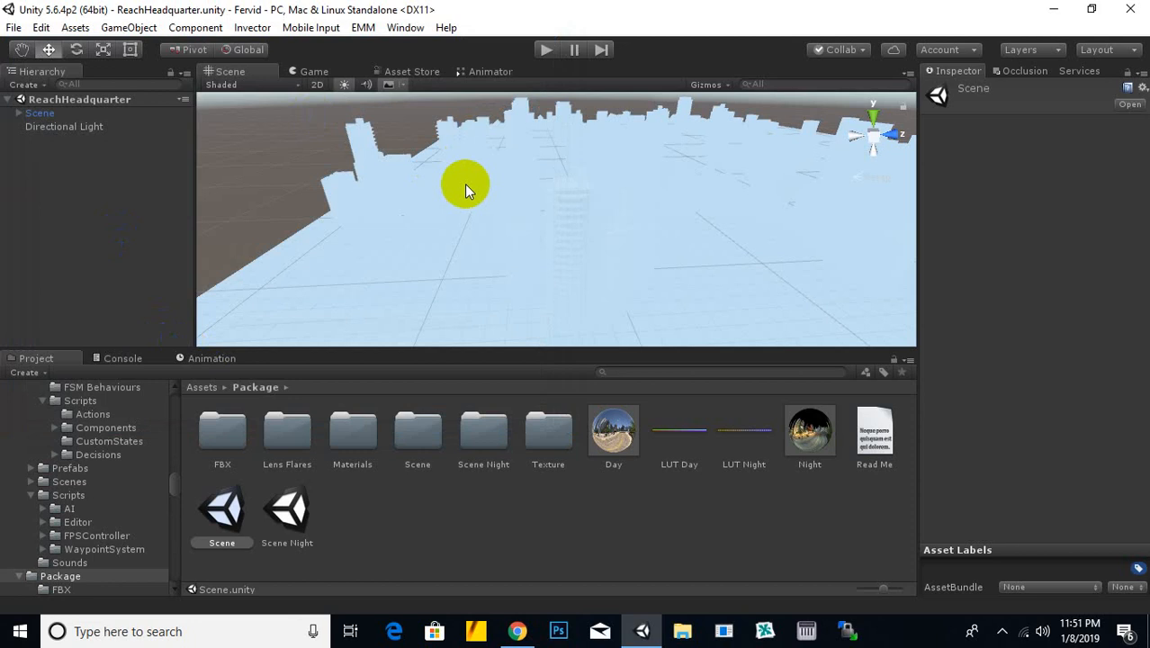
# Open the scenes folder under Assets to check the saved scene files.
pyautogui.scroll(-3, 464, 183)
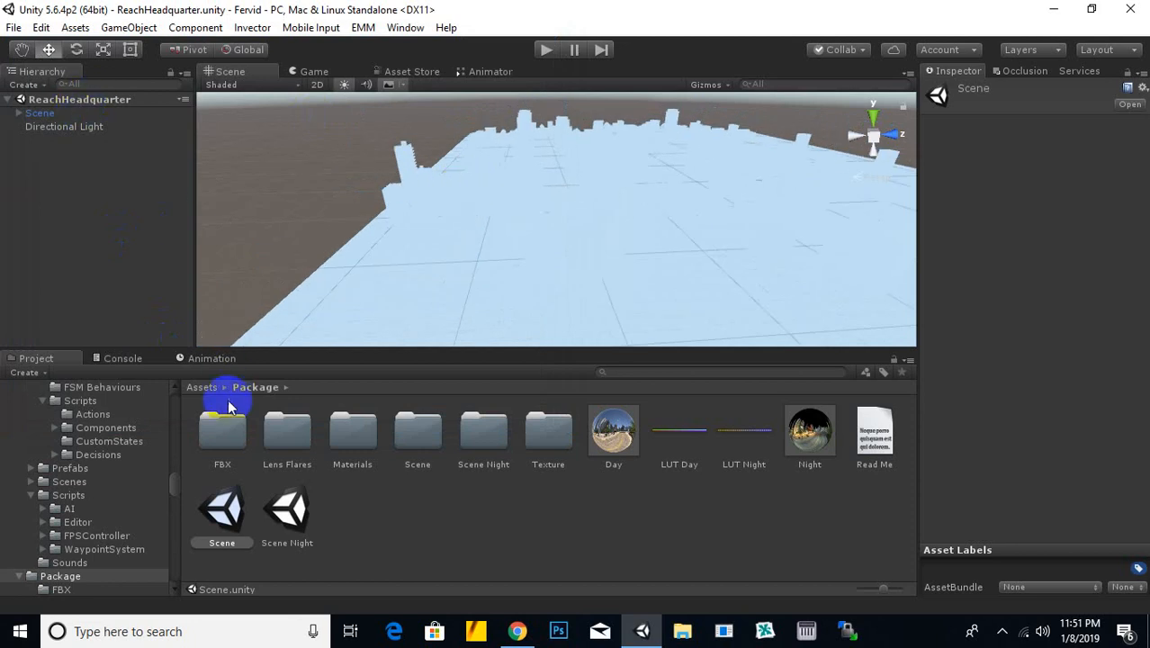
pyautogui.click(201, 387)
pyautogui.click(353, 520)
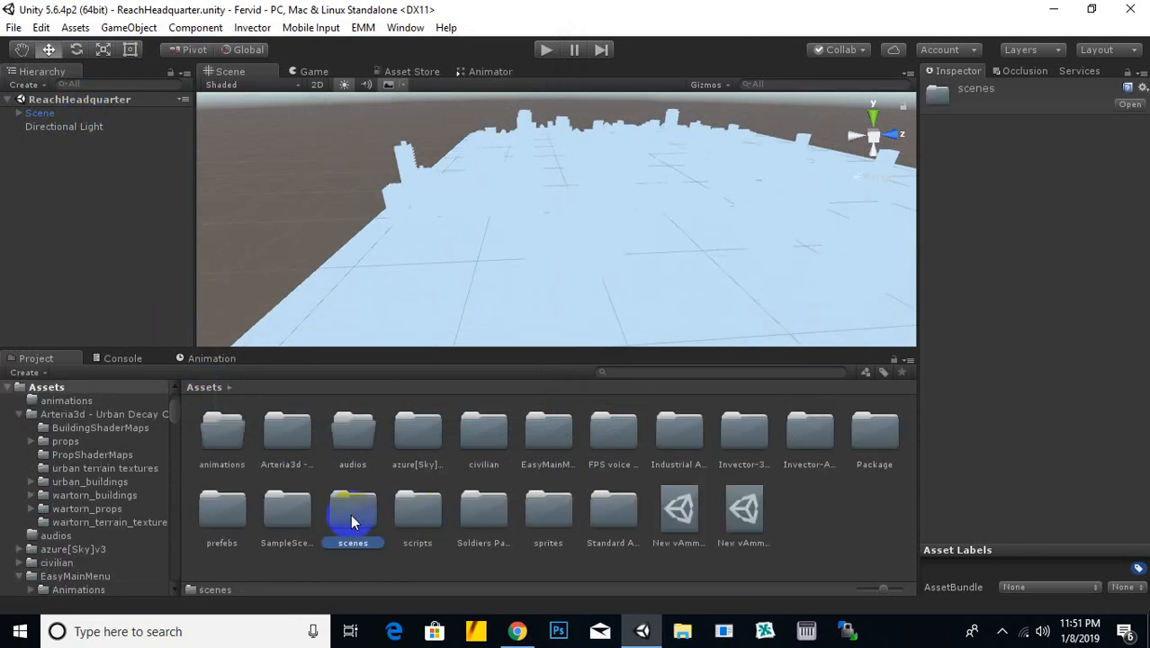
pyautogui.doubleClick(353, 521)
# Examine the fog-covered city in the ReachHeadquarter scene, from the overall layout to close views of the towers.
pyautogui.scroll(-2, 564, 248)
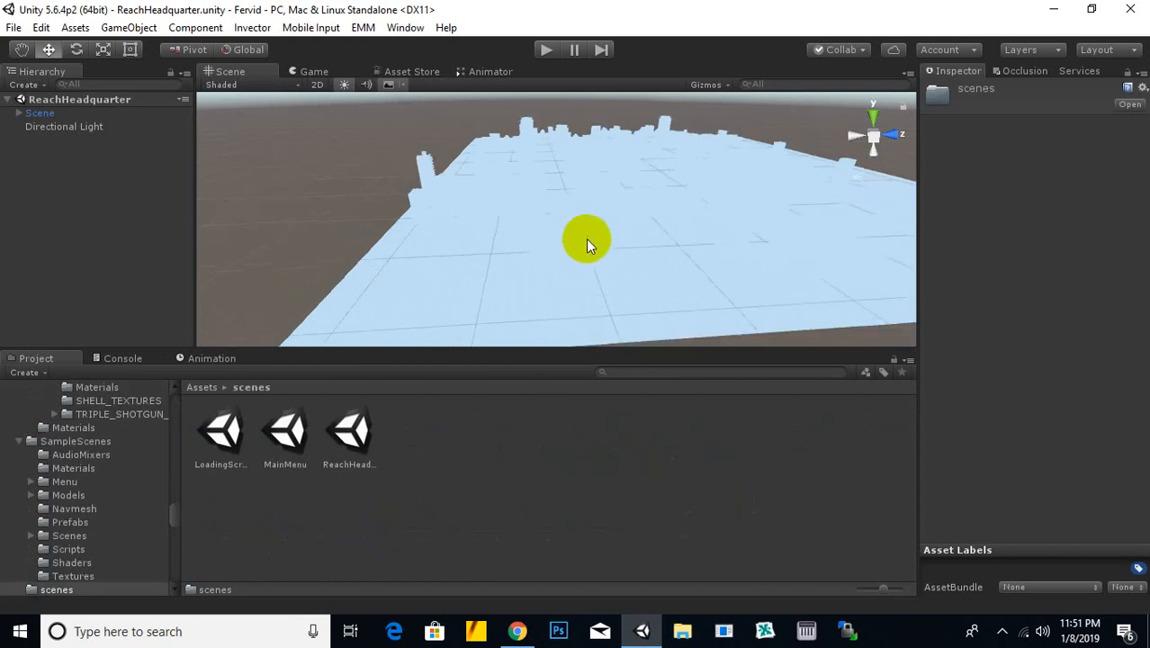
pyautogui.moveTo(587, 242); pyautogui.dragTo(533, 199, button='middle')
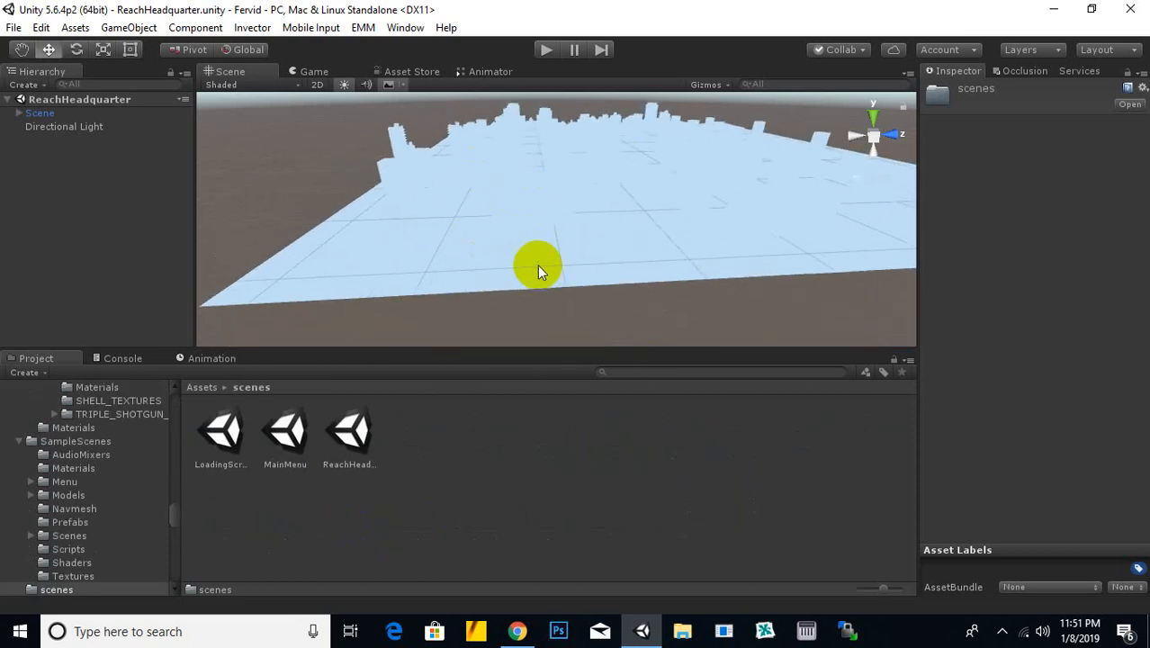
pyautogui.scroll(10, 538, 266)
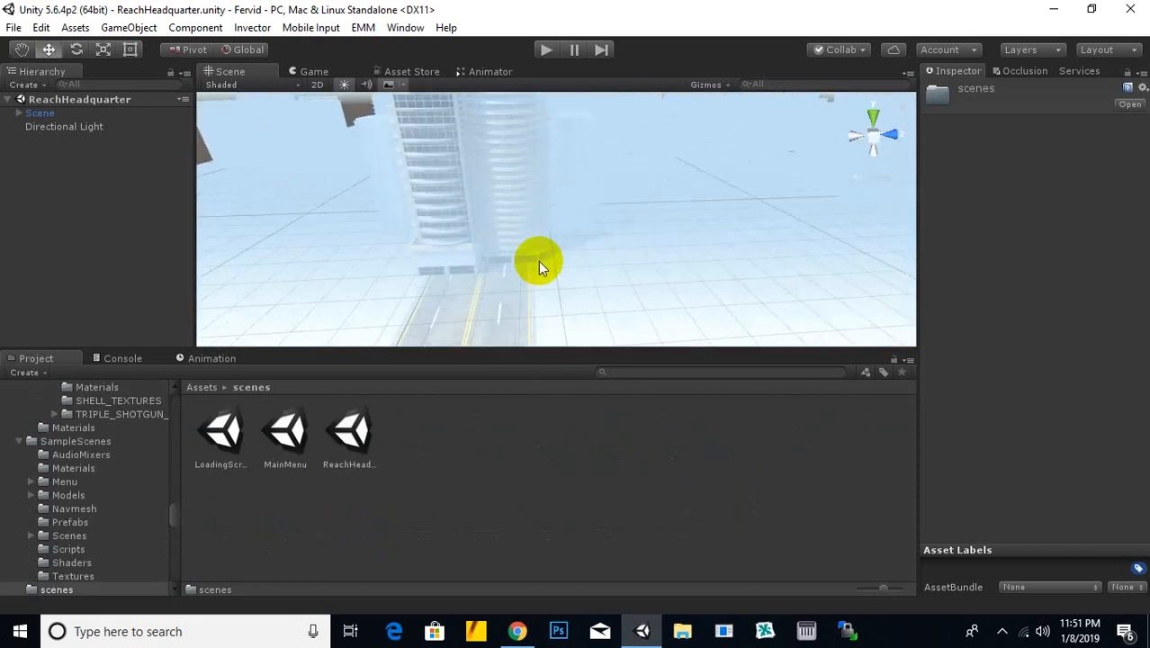
pyautogui.scroll(8, 538, 261)
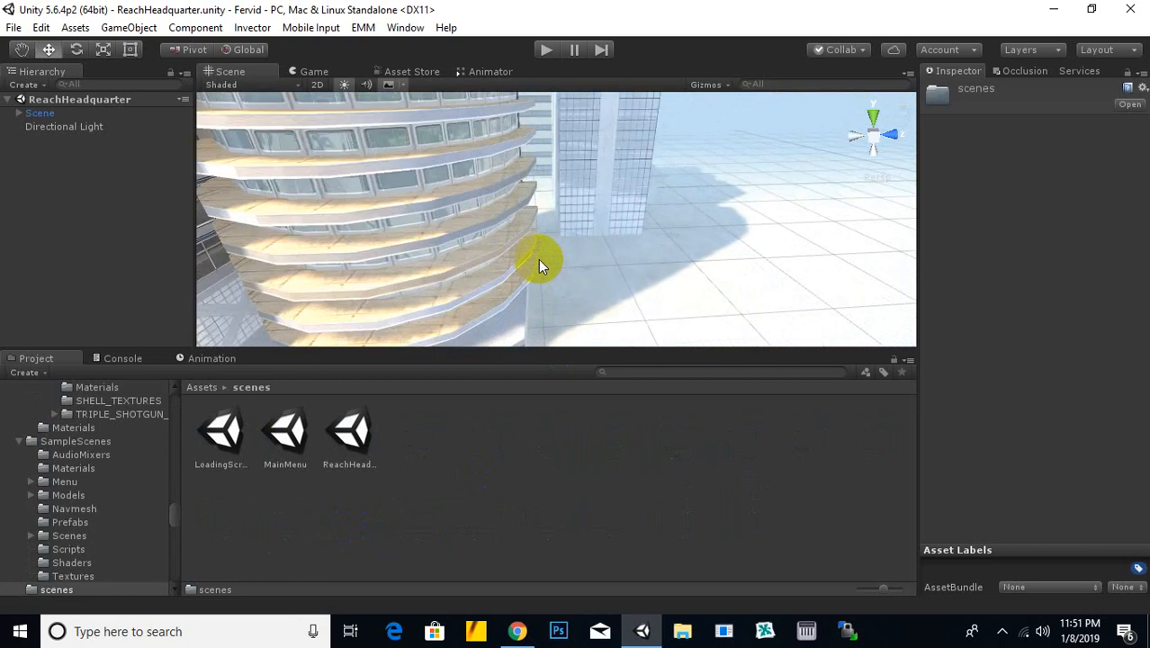
pyautogui.moveTo(490, 268); pyautogui.dragTo(671, 337, button='middle')
pyautogui.scroll(-8, 645, 240)
pyautogui.scroll(-2, 647, 241)
pyautogui.moveTo(437, 207); pyautogui.dragTo(626, 275, button='middle')
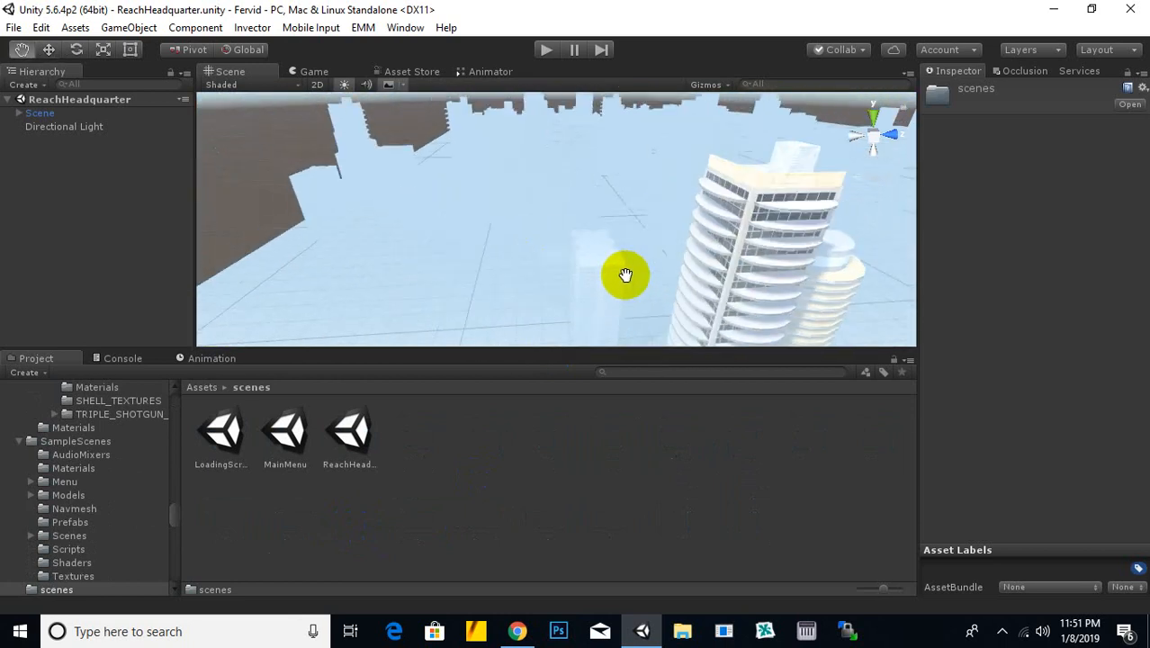
pyautogui.scroll(3, 626, 274)
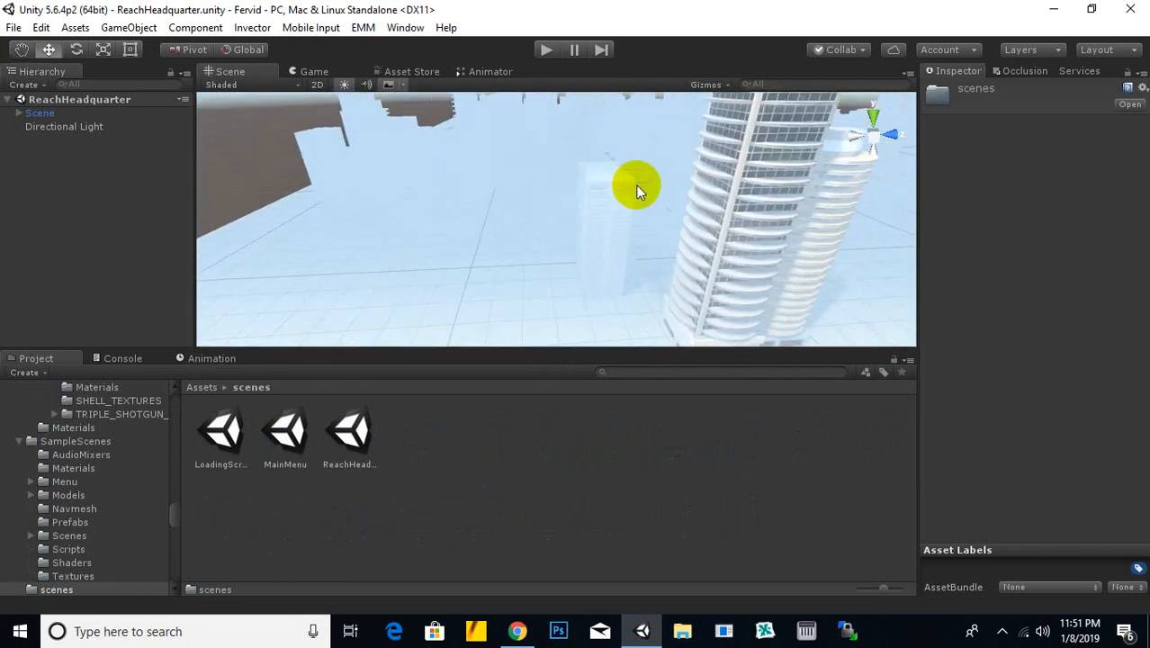
# Turn off fog in the scene's lighting settings and close the Lighting window.
pyautogui.click(412, 28)
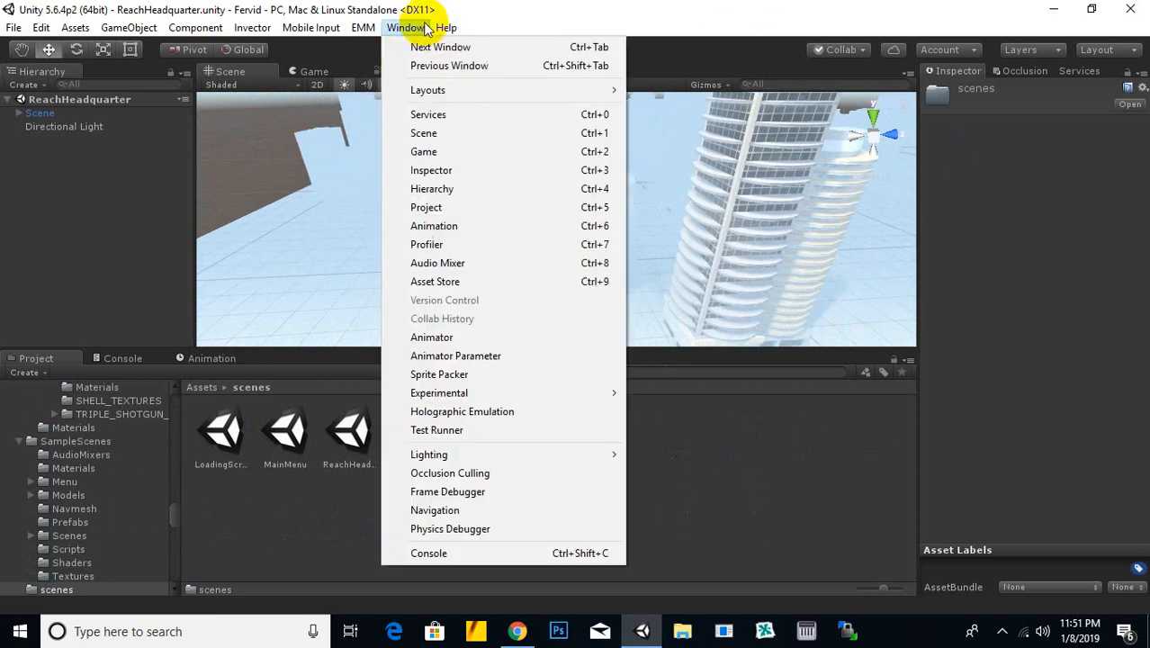
pyautogui.moveTo(454, 454)
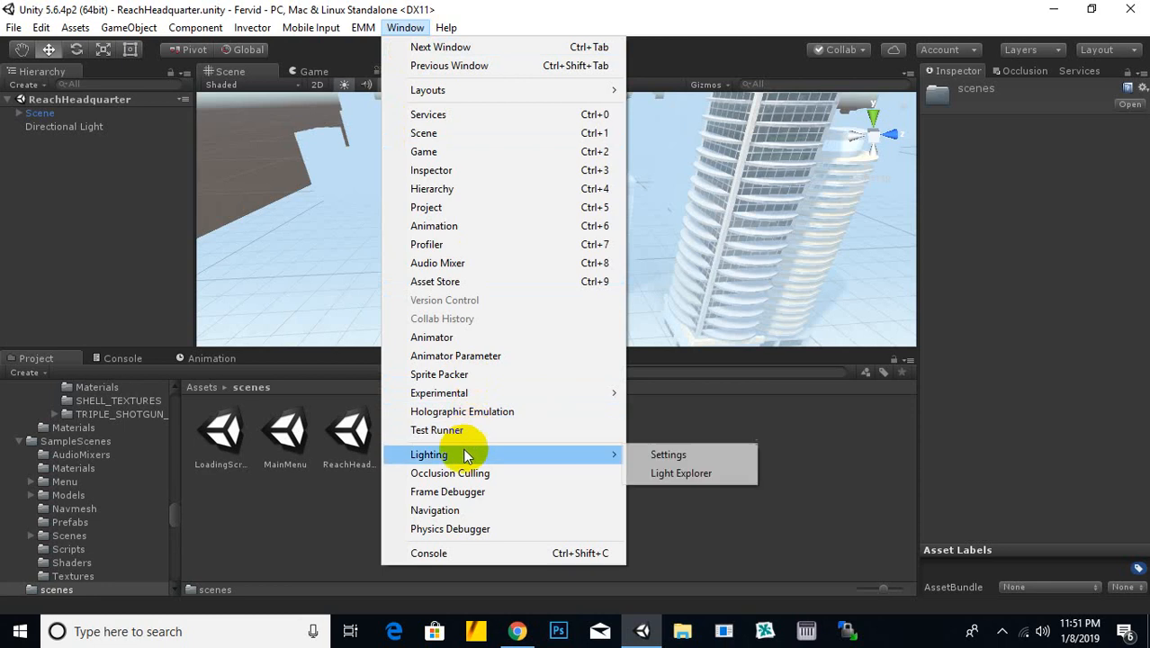
pyautogui.click(668, 457)
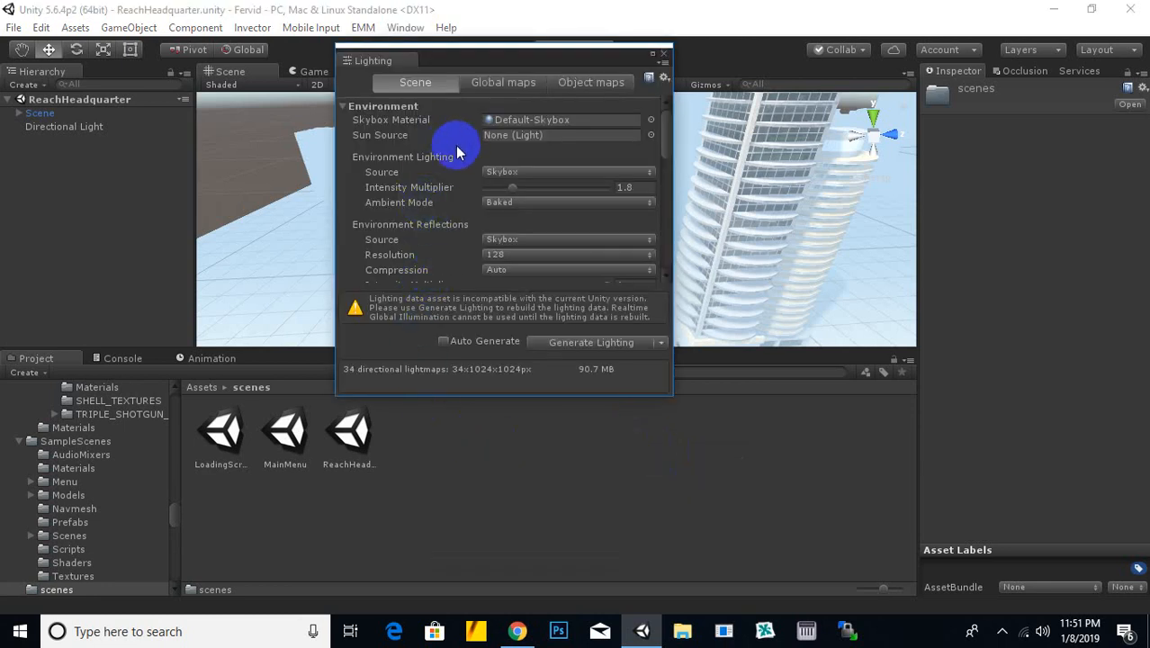
pyautogui.scroll(-5, 464, 151)
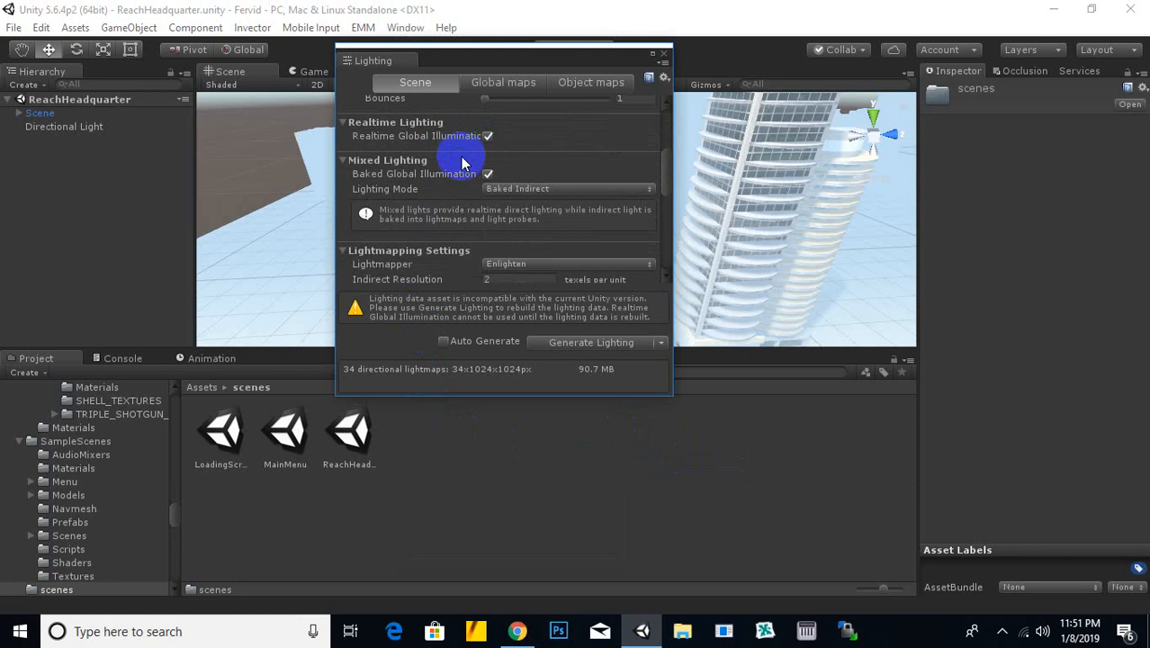
pyautogui.scroll(-6, 459, 158)
pyautogui.scroll(-2, 461, 157)
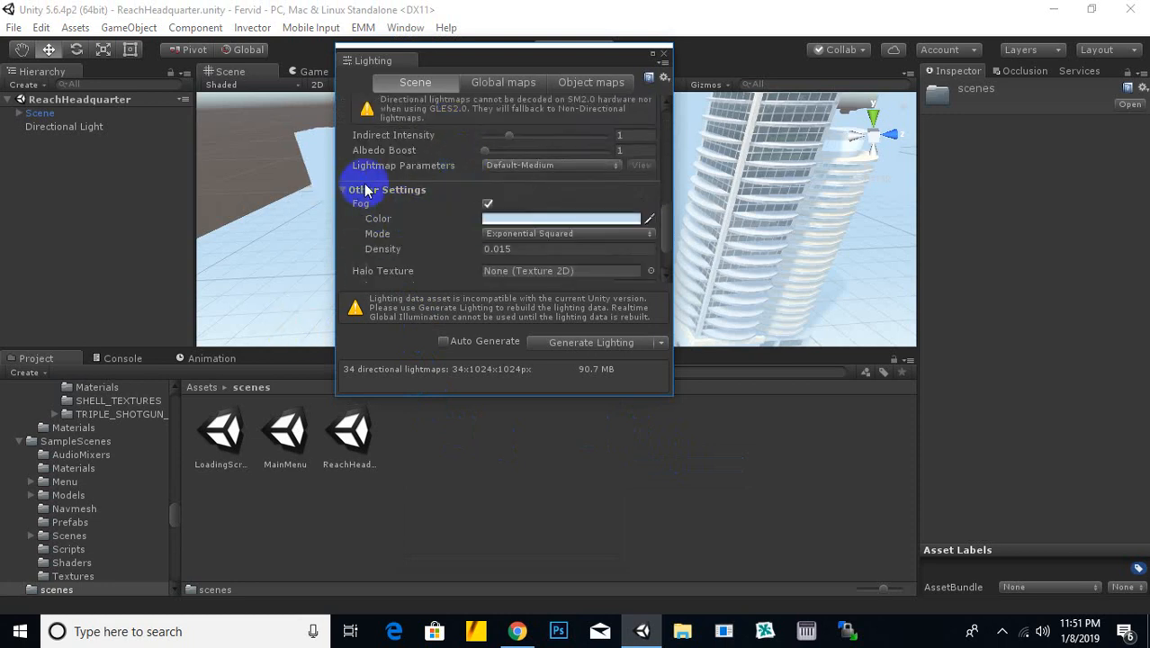
pyautogui.click(488, 204)
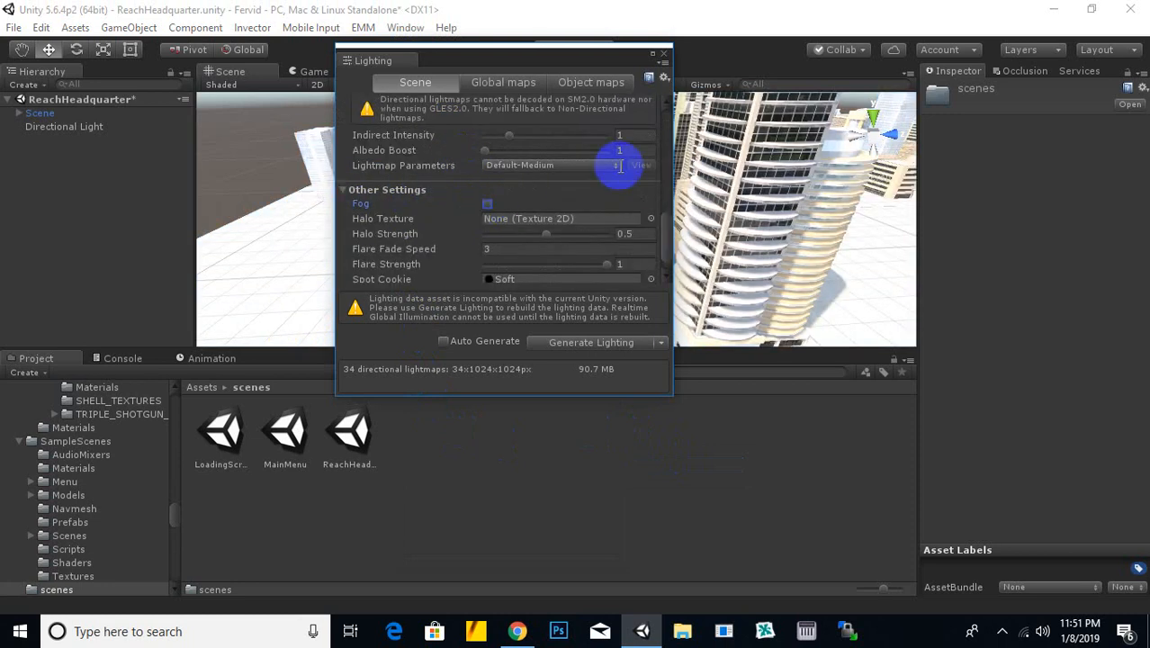
pyautogui.click(665, 54)
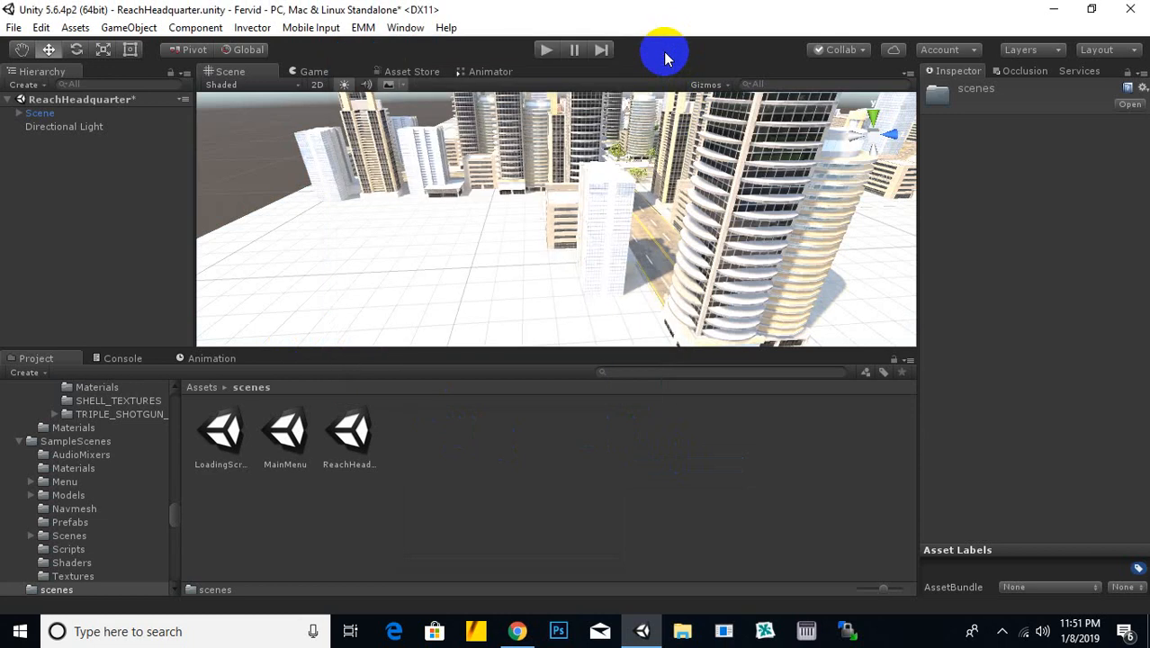
# Examine the fog-free city from several distances, including its edge buildings, the whole layout and the outlying road.
pyautogui.scroll(-3, 537, 206)
pyautogui.moveTo(538, 207); pyautogui.dragTo(401, 221, button='middle')
pyautogui.moveTo(664, 219); pyautogui.dragTo(401, 162, button='middle')
pyautogui.scroll(-2, 554, 231)
pyautogui.moveTo(556, 232); pyautogui.dragTo(345, 232, button='middle')
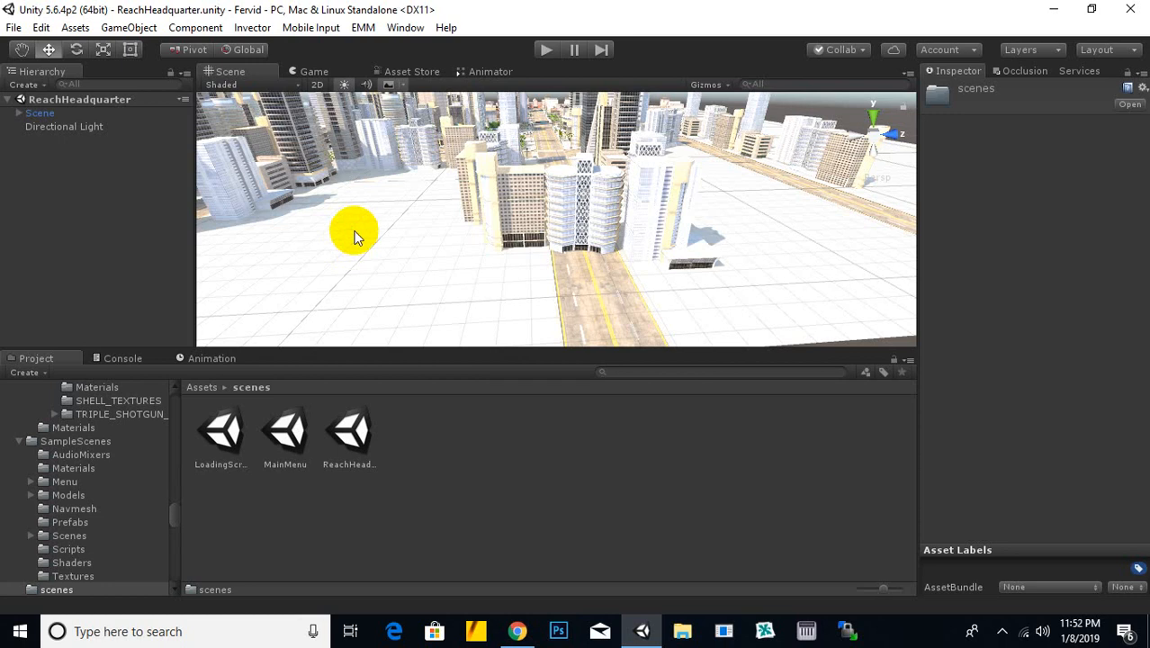
pyautogui.moveTo(515, 256); pyautogui.dragTo(318, 320, button='middle')
pyautogui.scroll(6, 480, 208)
pyautogui.scroll(8, 527, 193)
pyautogui.scroll(-10, 503, 237)
pyautogui.scroll(-4, 428, 265)
pyautogui.moveTo(557, 173); pyautogui.dragTo(532, 309, button='middle')
pyautogui.moveTo(521, 197); pyautogui.dragTo(772, 372, button='middle')
pyautogui.moveTo(599, 209); pyautogui.dragTo(853, 261, button='middle')
pyautogui.moveTo(609, 300); pyautogui.dragTo(649, 164, button='middle')
pyautogui.scroll(-2, 576, 333)
pyautogui.moveTo(576, 340); pyautogui.dragTo(573, 216, button='middle')
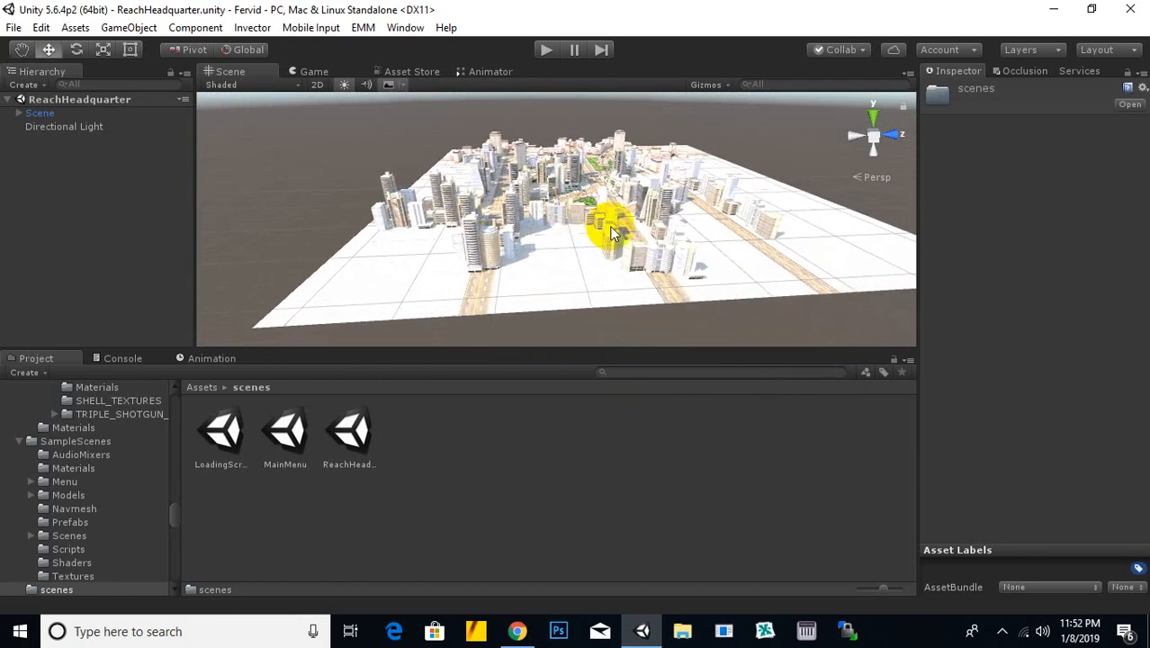
pyautogui.scroll(4, 643, 287)
pyautogui.moveTo(646, 287); pyautogui.dragTo(481, 282, button='middle')
pyautogui.scroll(4, 482, 284)
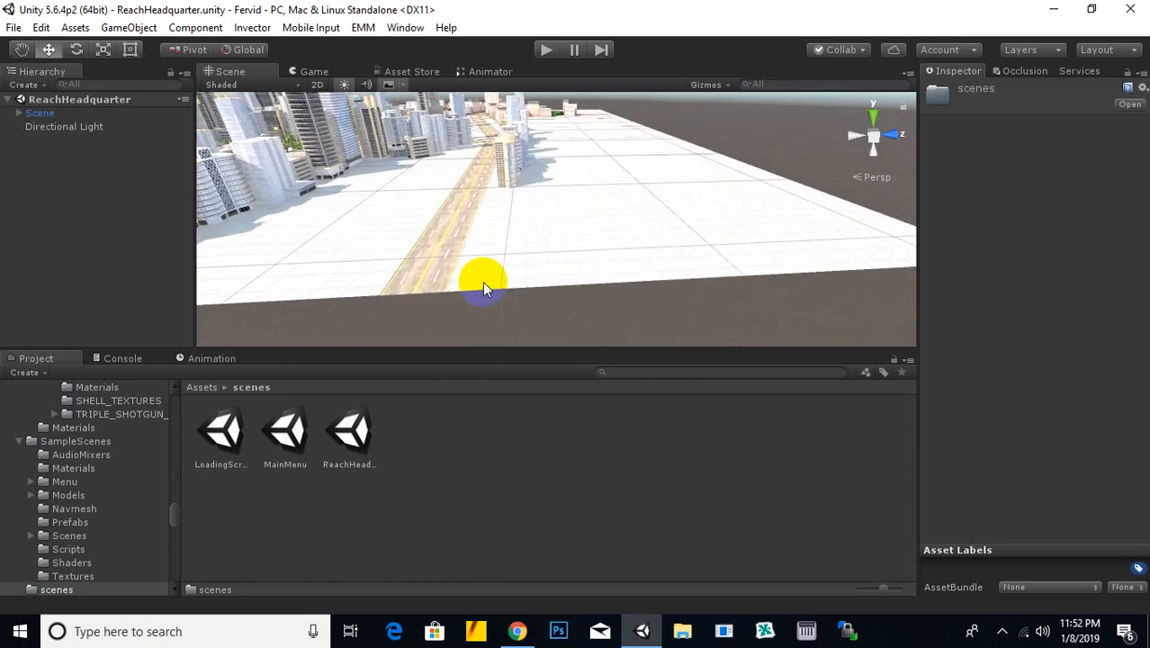
pyautogui.moveTo(484, 183); pyautogui.dragTo(630, 267, button='middle')
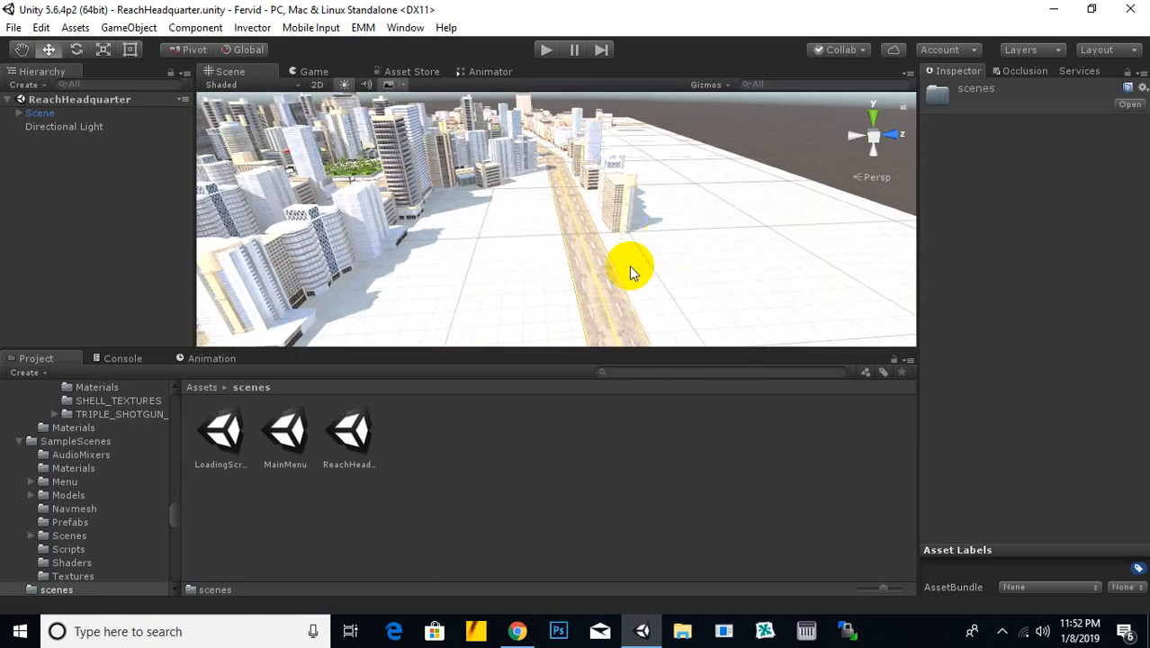
# Place the fervid character from the characters folder of prefebs on the outlying road beside the city.
pyautogui.click(203, 387)
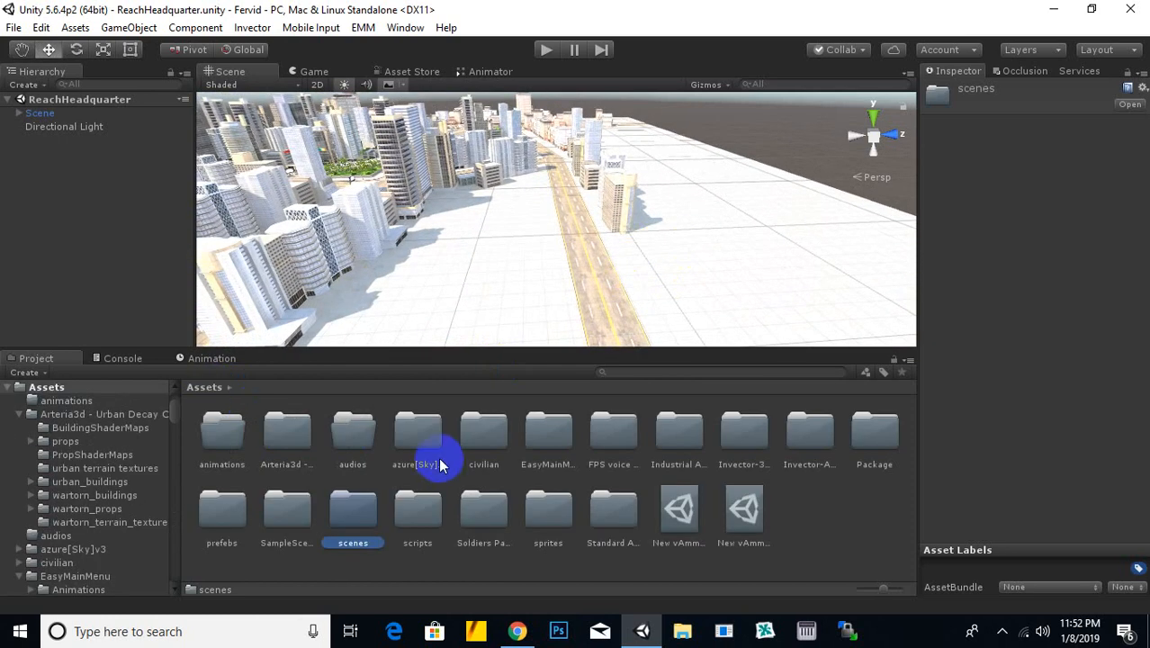
pyautogui.click(233, 512)
pyautogui.doubleClick(233, 511)
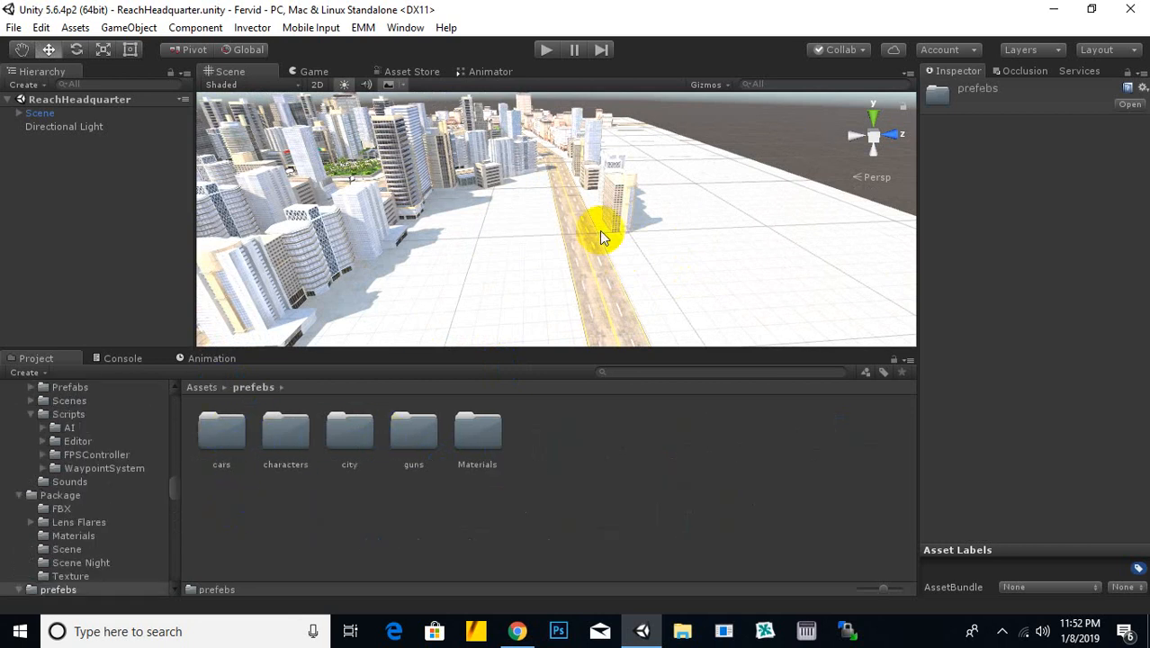
pyautogui.moveTo(427, 235); pyautogui.dragTo(455, 275, button='middle')
pyautogui.scroll(5, 590, 245)
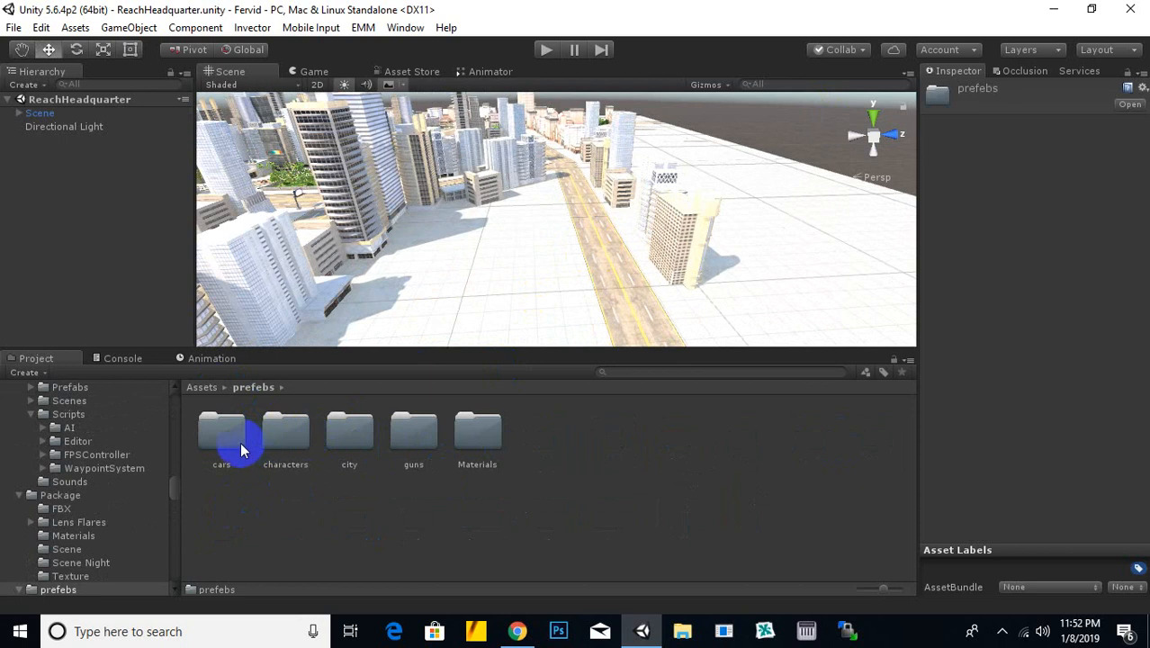
pyautogui.doubleClick(286, 432)
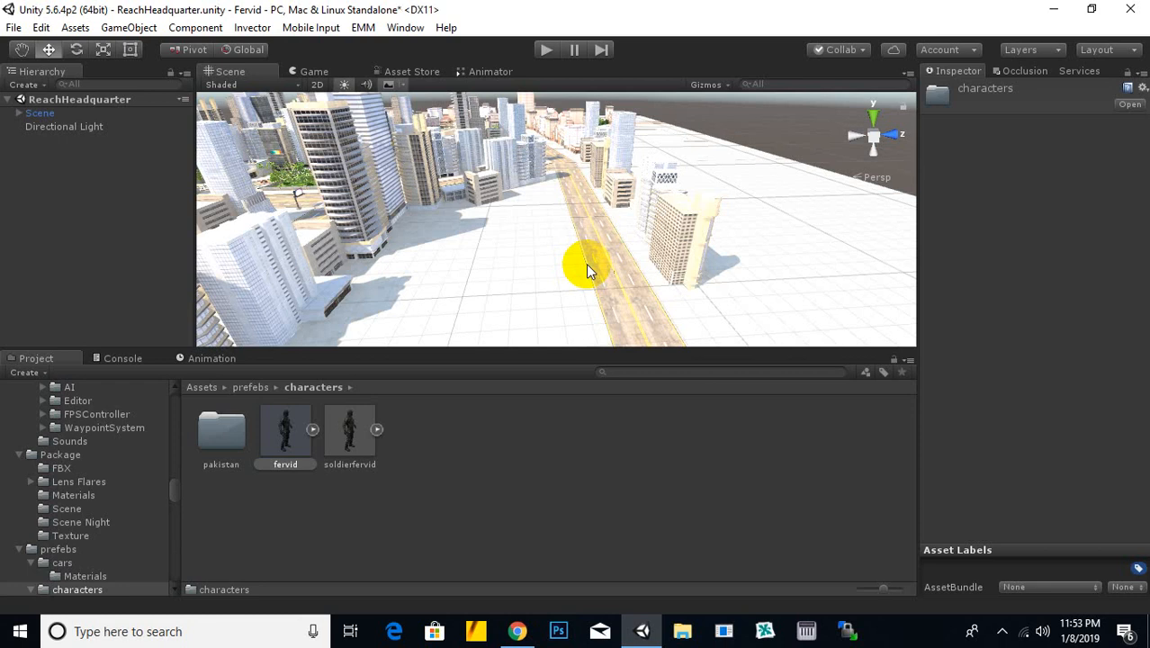
pyautogui.moveTo(588, 272); pyautogui.dragTo(588, 272)
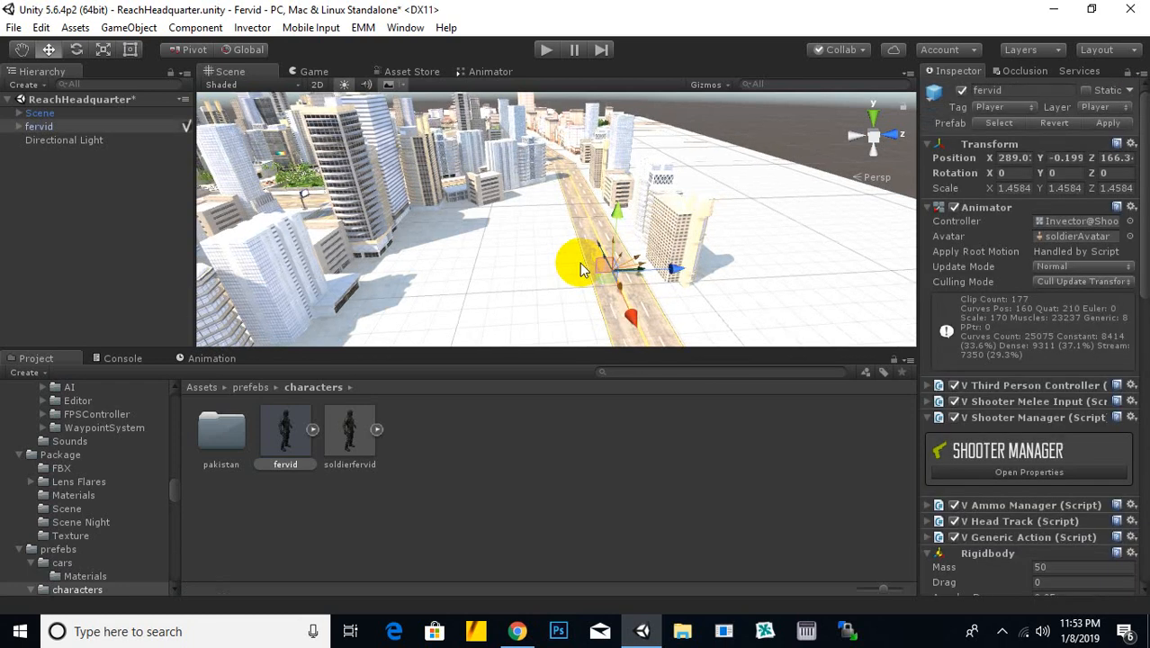
# Raise the fervid character above the road to a height of about Y 3.56.
pyautogui.scroll(3, 606, 286)
pyautogui.moveTo(631, 288); pyautogui.dragTo(538, 111, button='middle')
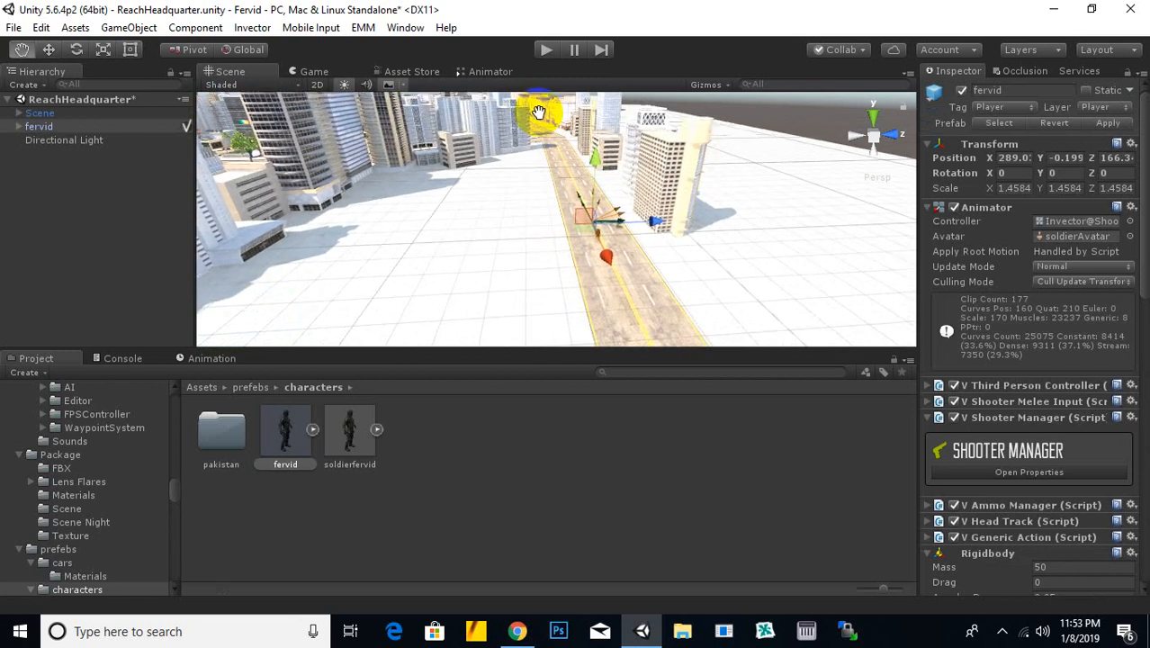
pyautogui.scroll(3, 608, 256)
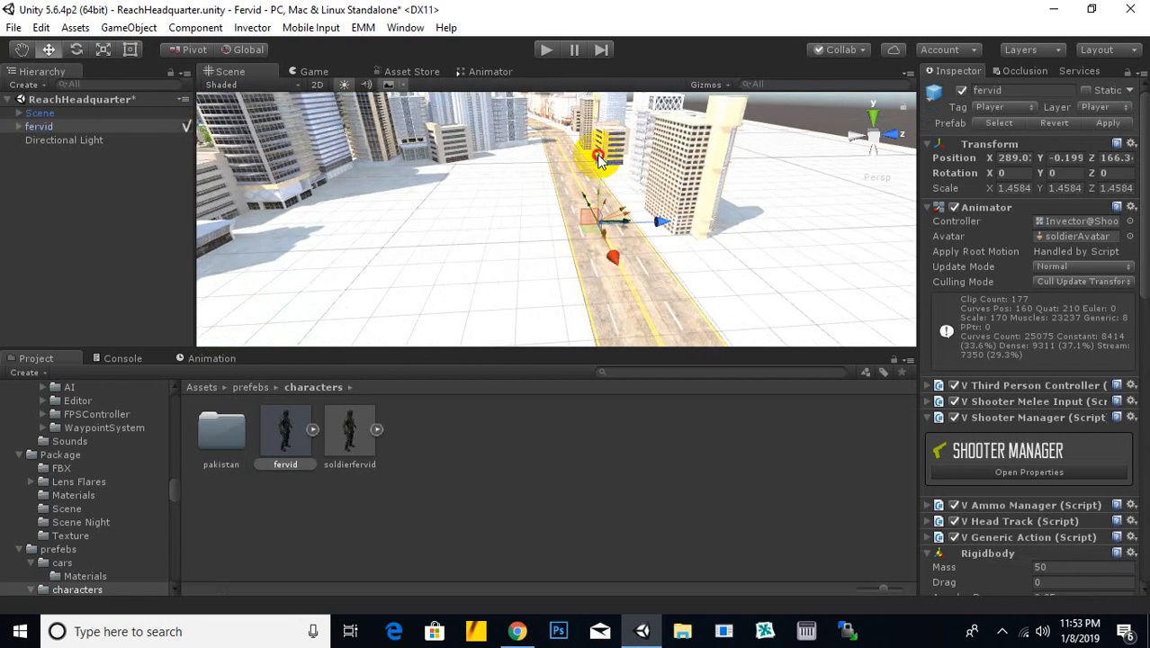
pyautogui.moveTo(598, 157); pyautogui.dragTo(619, 144)
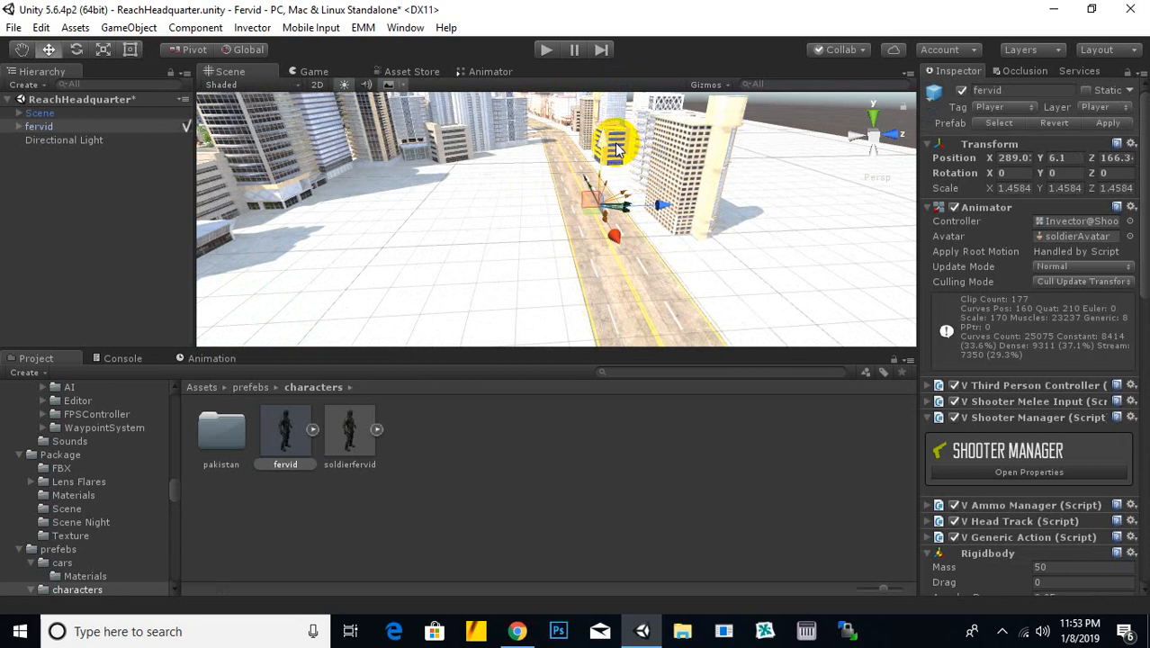
pyautogui.press('f')
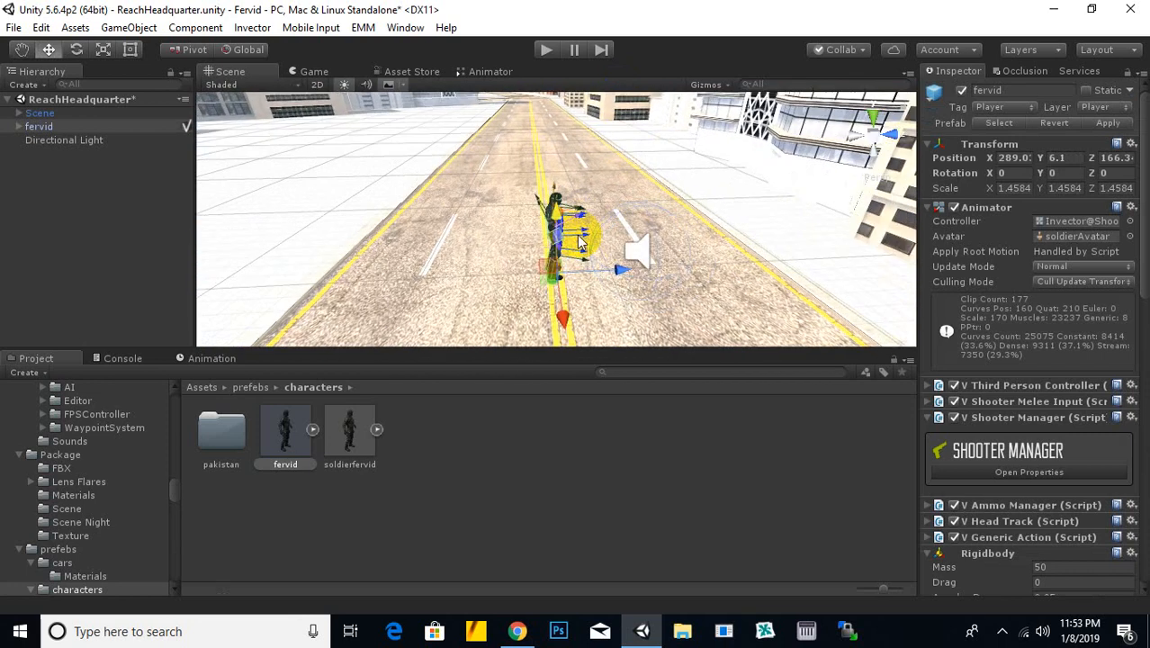
pyautogui.moveTo(580, 242); pyautogui.dragTo(650, 115, button='middle')
pyautogui.moveTo(594, 126); pyautogui.dragTo(589, 282)
pyautogui.moveTo(629, 231); pyautogui.dragTo(419, 116, button='middle')
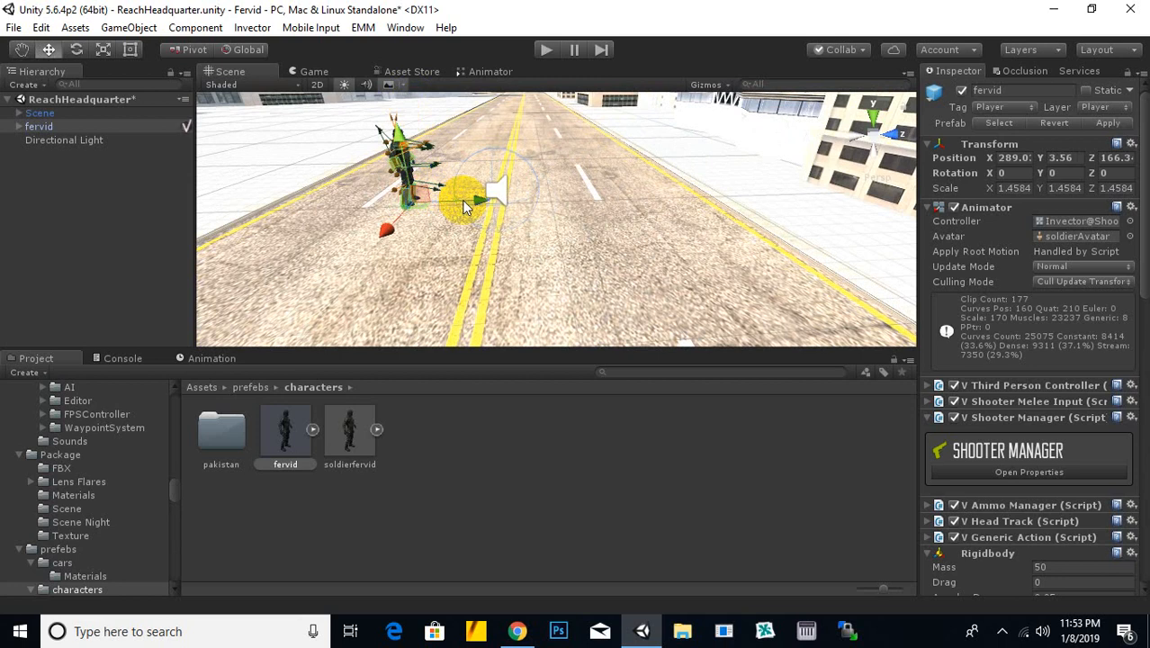
# Move the fervid character across the road to about Z 171.9 and lower it to the surface at Y 0.09.
pyautogui.moveTo(463, 200); pyautogui.dragTo(728, 217)
pyautogui.scroll(-5, 705, 229)
pyautogui.moveTo(705, 229); pyautogui.dragTo(583, 199, button='middle')
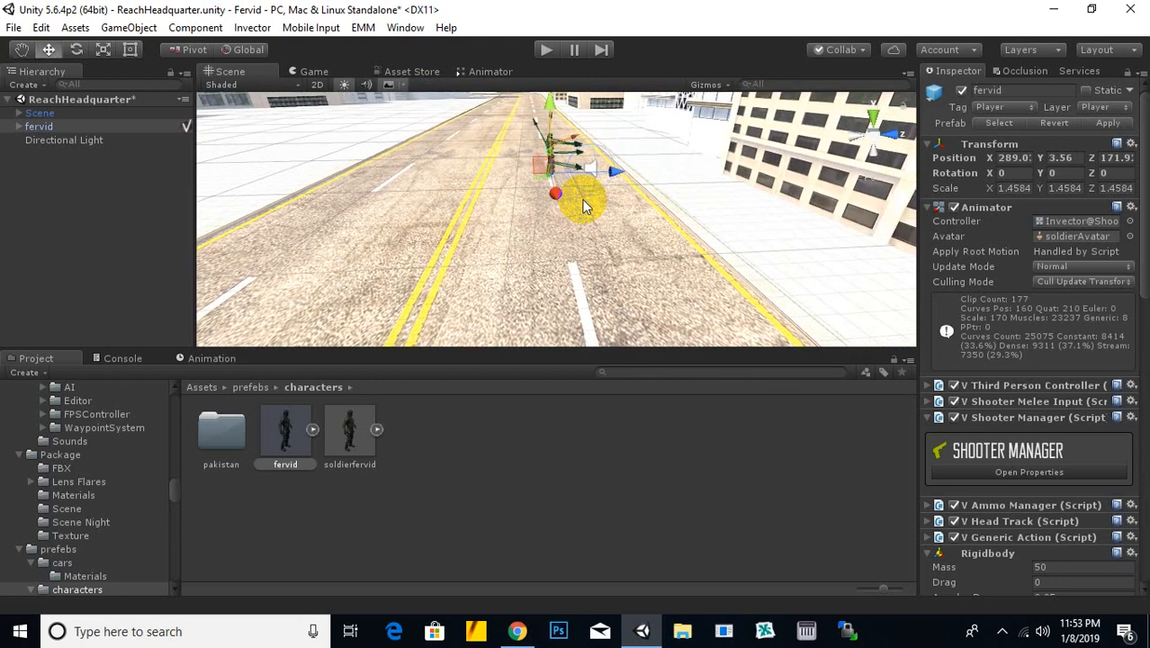
pyautogui.moveTo(547, 116); pyautogui.dragTo(597, 194)
pyautogui.scroll(3, 597, 197)
pyautogui.moveTo(654, 186); pyautogui.dragTo(689, 200, button='middle')
pyautogui.scroll(3, 672, 223)
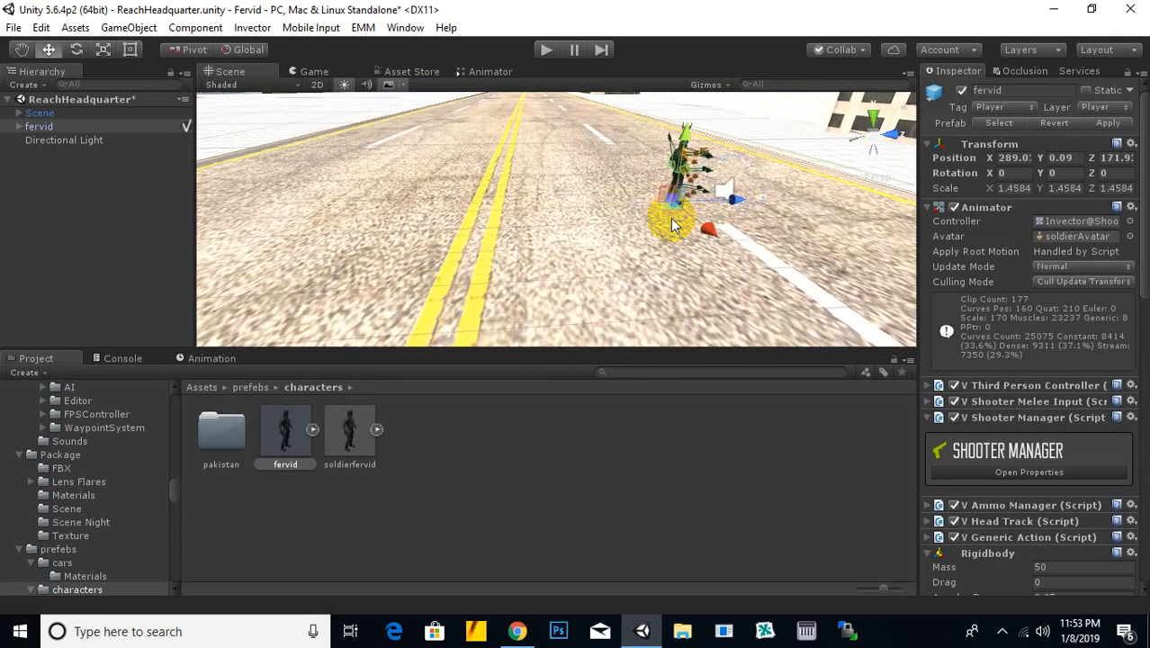
# Place the Car prefab from the Vehicles folder of Standard Assets on the road next to the fervid character.
pyautogui.click(250, 387)
pyautogui.click(204, 386)
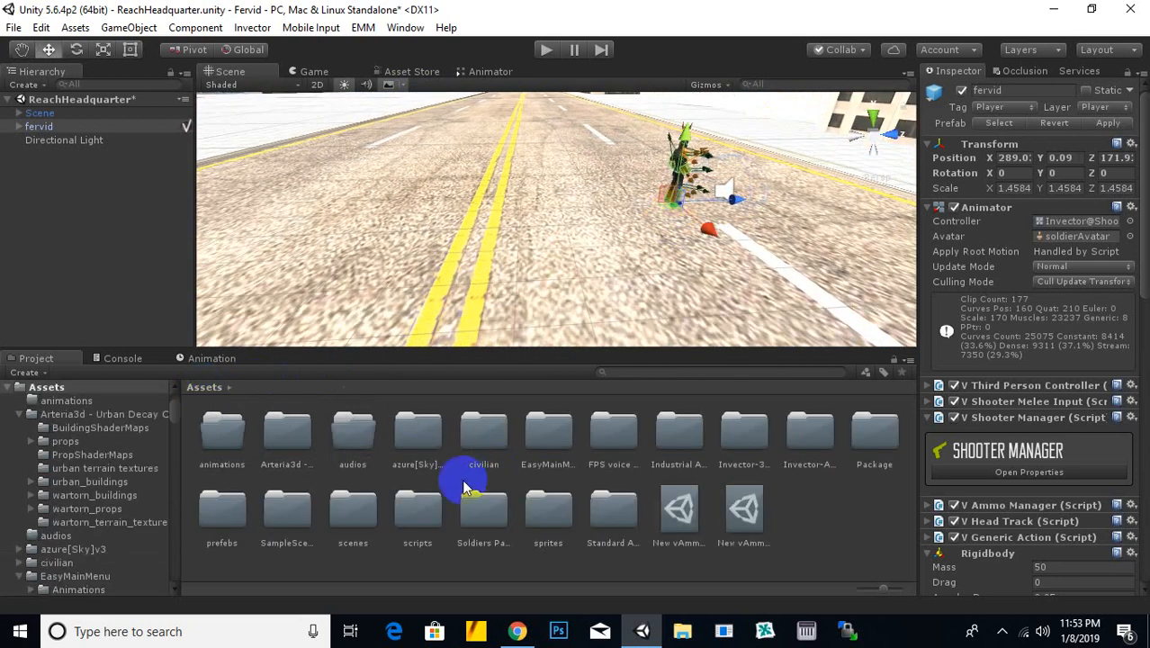
pyautogui.doubleClick(609, 504)
pyautogui.doubleClick(287, 508)
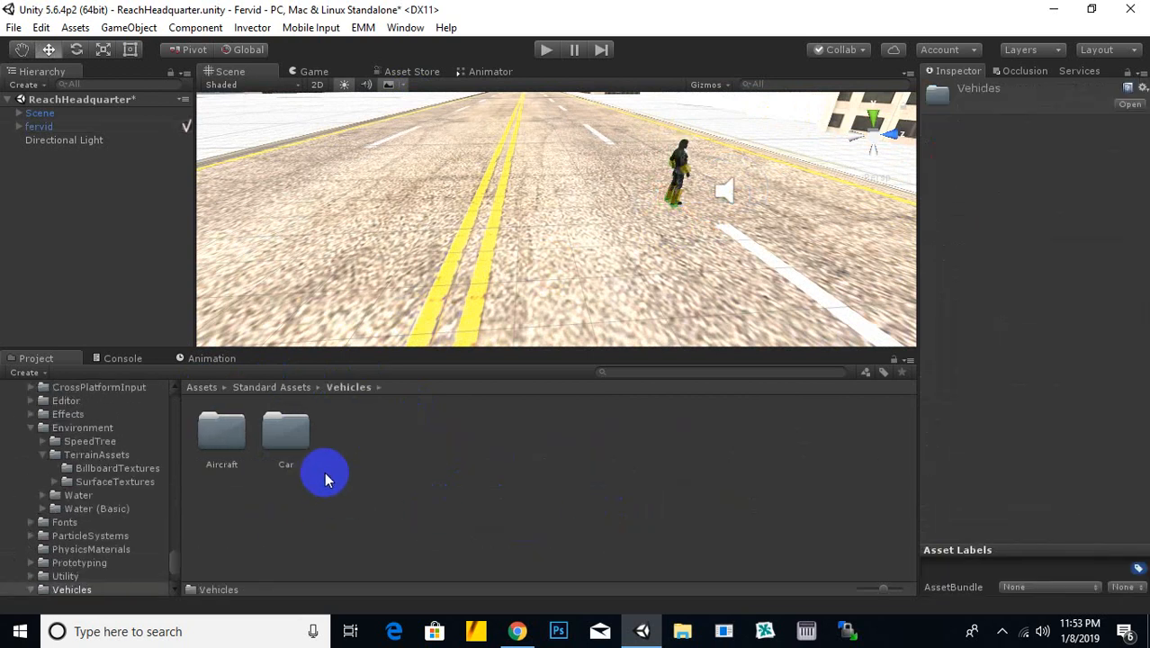
pyautogui.doubleClick(293, 444)
pyautogui.doubleClick(412, 437)
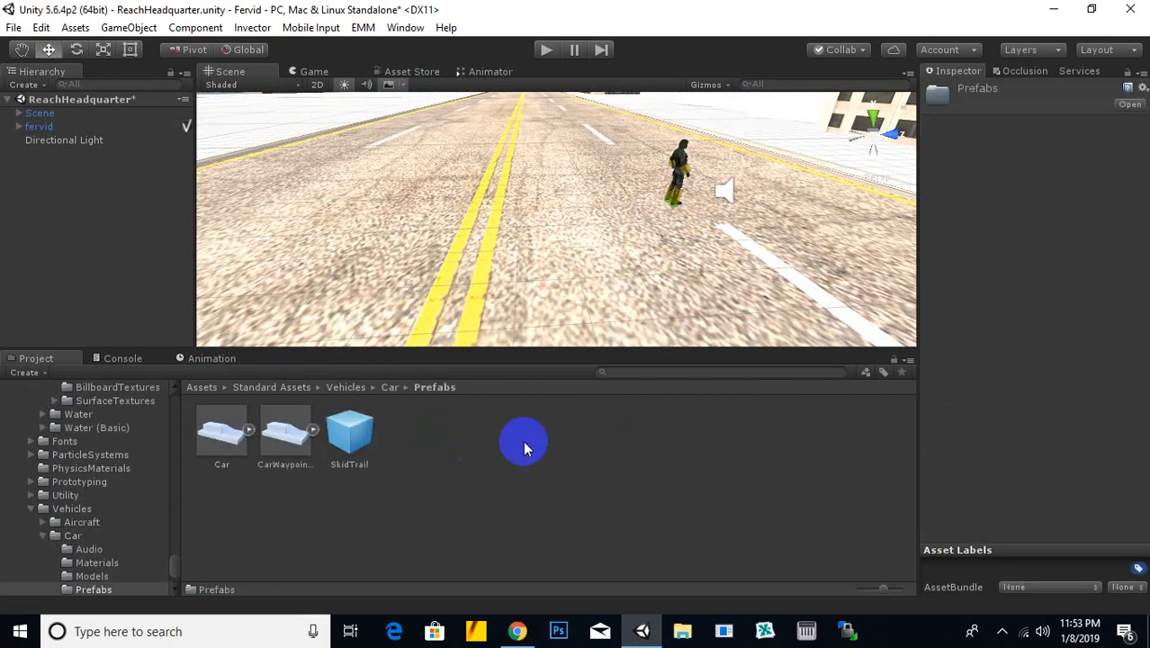
pyautogui.moveTo(225, 448); pyautogui.dragTo(637, 218)
pyautogui.scroll(-9, 597, 236)
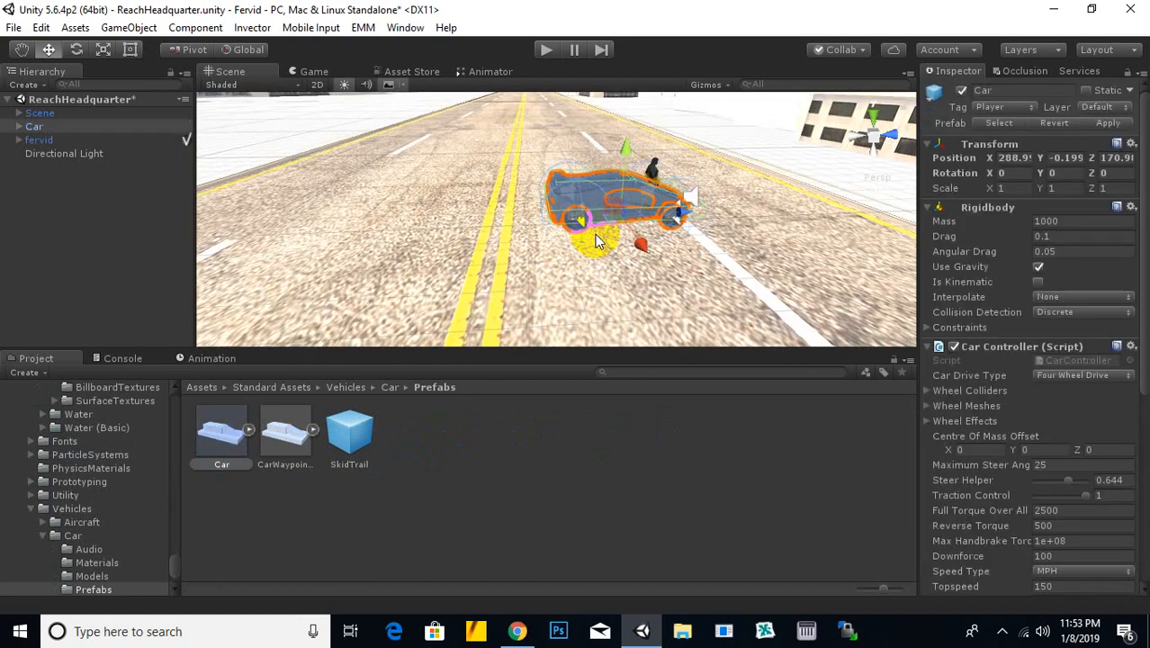
pyautogui.scroll(-6, 597, 235)
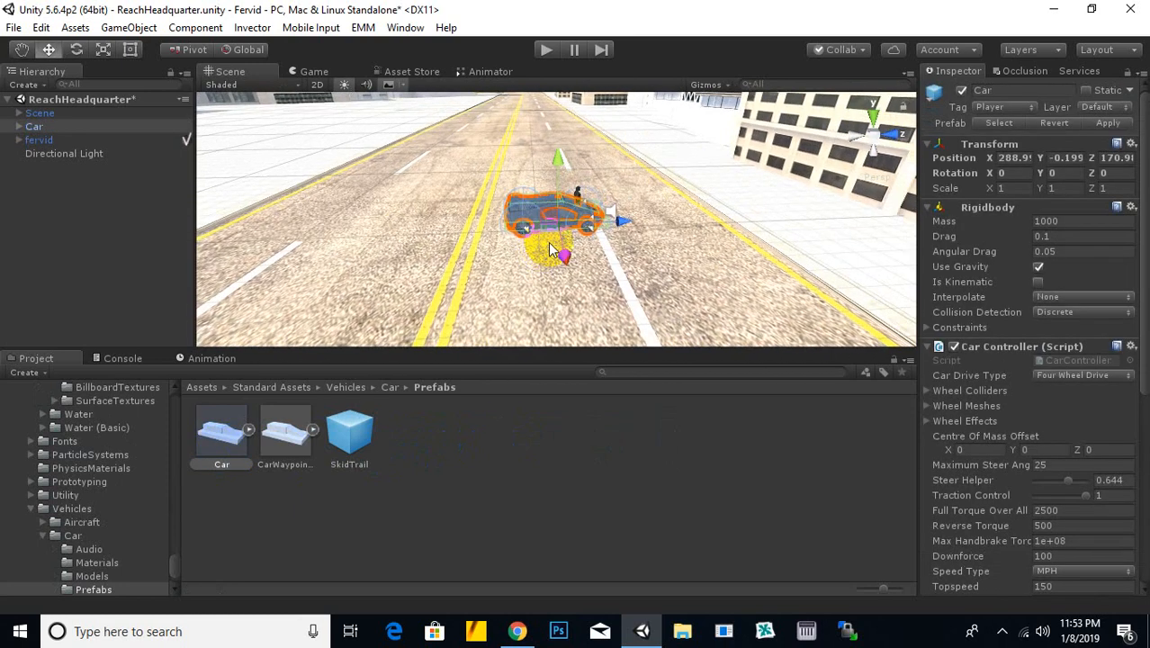
# Scale the city Scene object down uniformly to about 7.99 on all axes.
pyautogui.moveTo(690, 242)
pyautogui.mouseDown(button='middle')
pyautogui.moveTo(493, 247)
pyautogui.moveTo(765, 216)
pyautogui.moveTo(685, 234)
pyautogui.moveTo(705, 229)
pyautogui.mouseUp(button='middle')
pyautogui.click(54, 125)
pyautogui.click(39, 115)
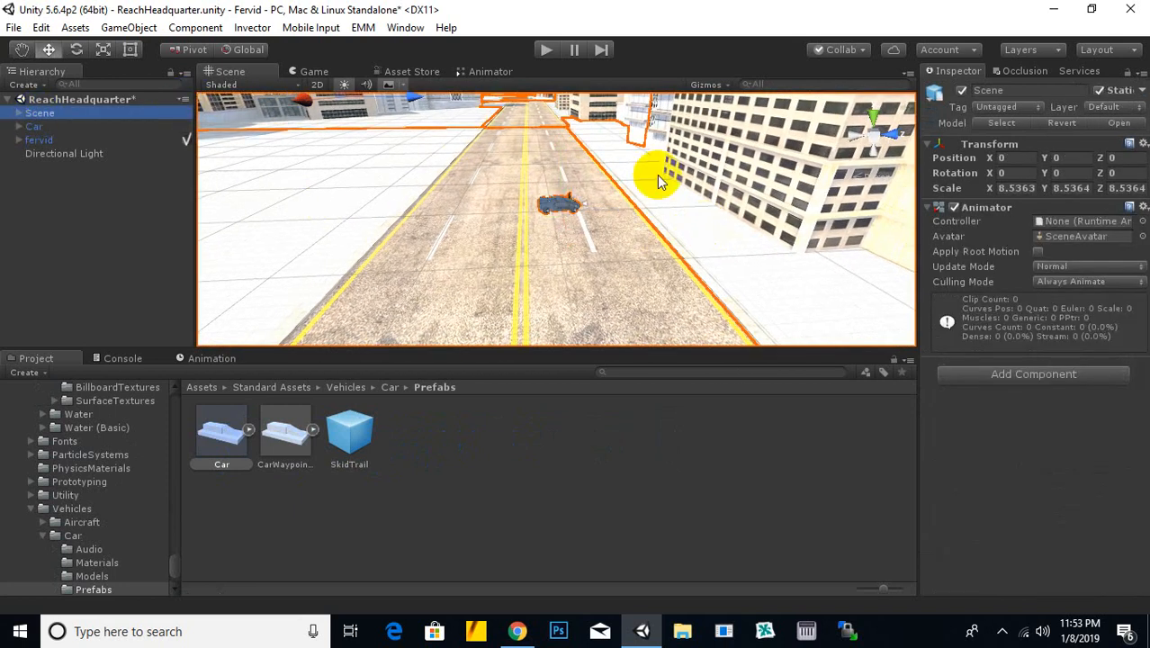
pyautogui.scroll(-3, 618, 225)
pyautogui.scroll(-2, 619, 225)
pyautogui.click(103, 49)
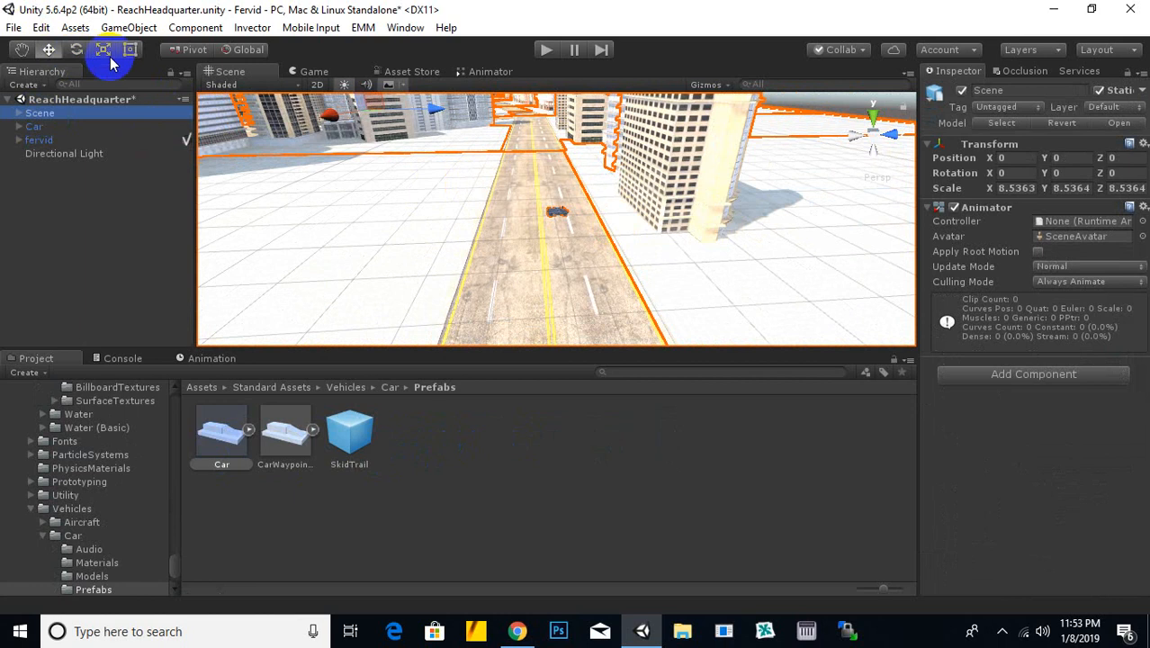
pyautogui.scroll(-1, 576, 237)
pyautogui.scroll(-2, 576, 238)
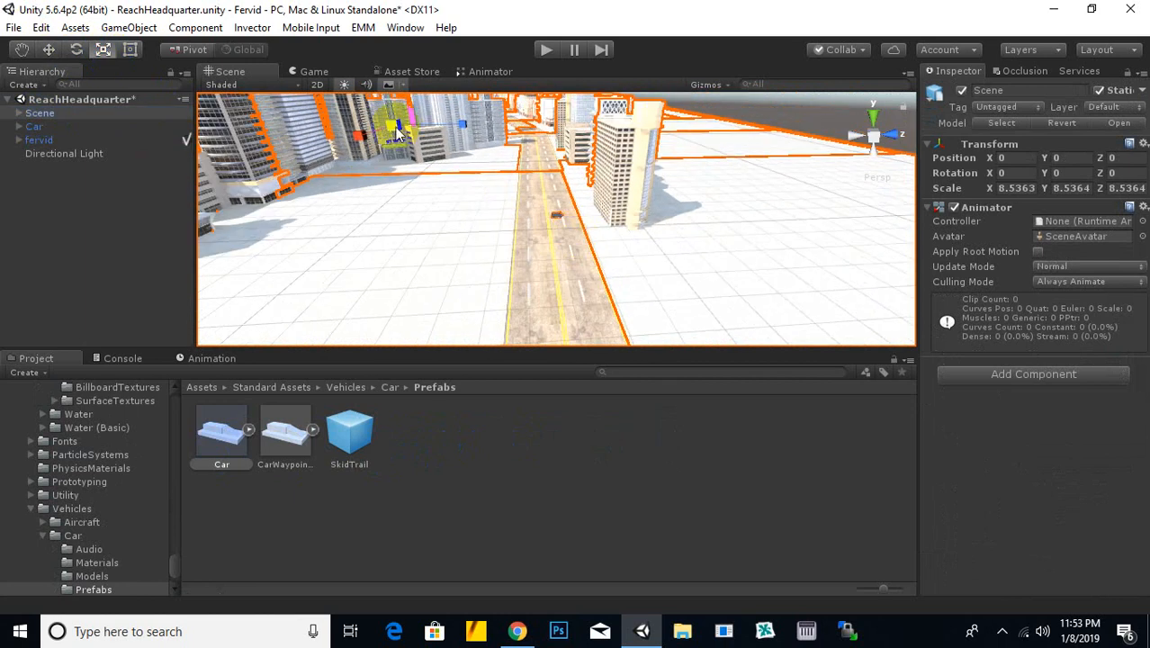
pyautogui.moveTo(397, 131); pyautogui.dragTo(396, 134)
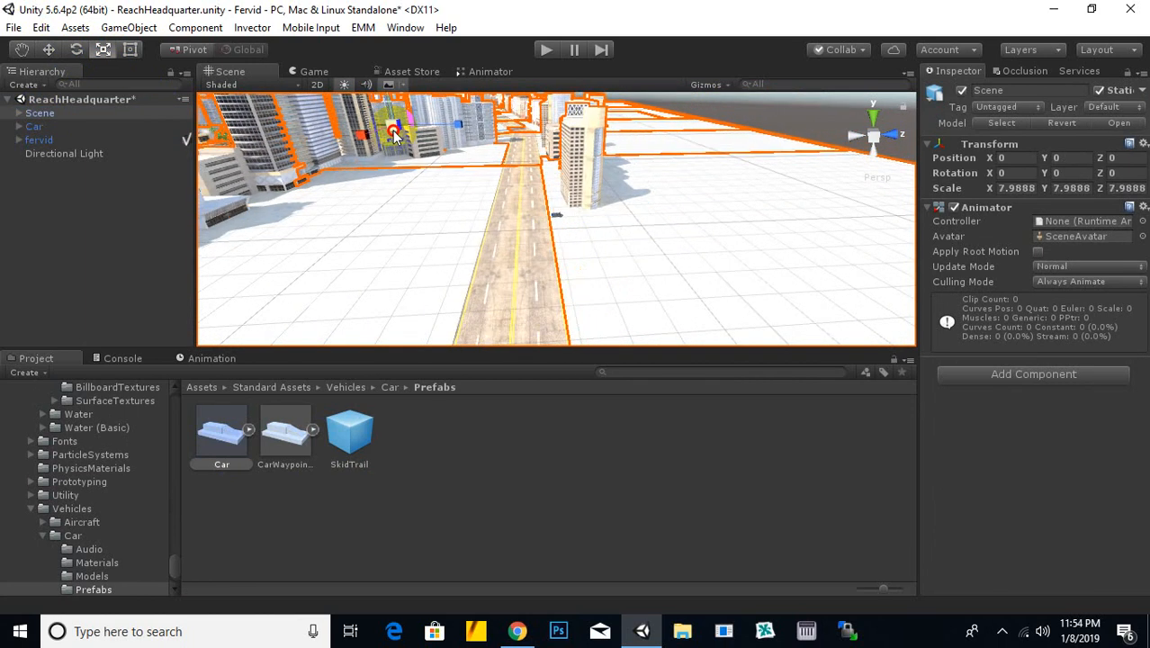
# Move the car sideways back onto the road, to about Z 159.8.
pyautogui.click(49, 56)
pyautogui.scroll(10, 537, 234)
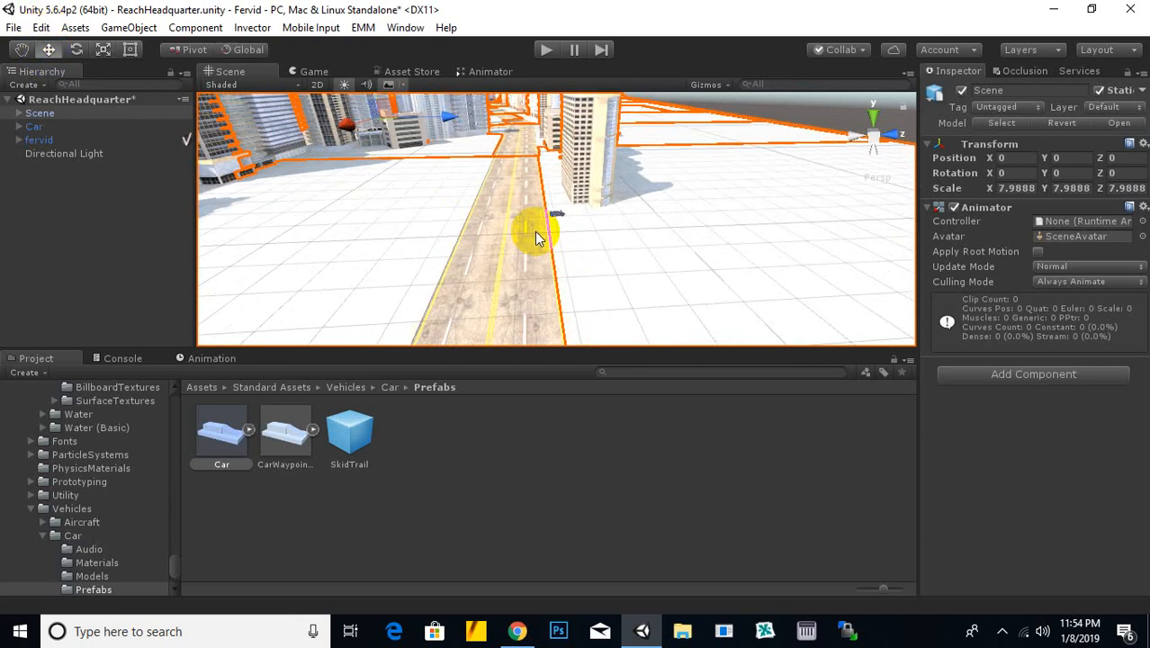
pyautogui.moveTo(555, 232); pyautogui.dragTo(621, 236, button='middle')
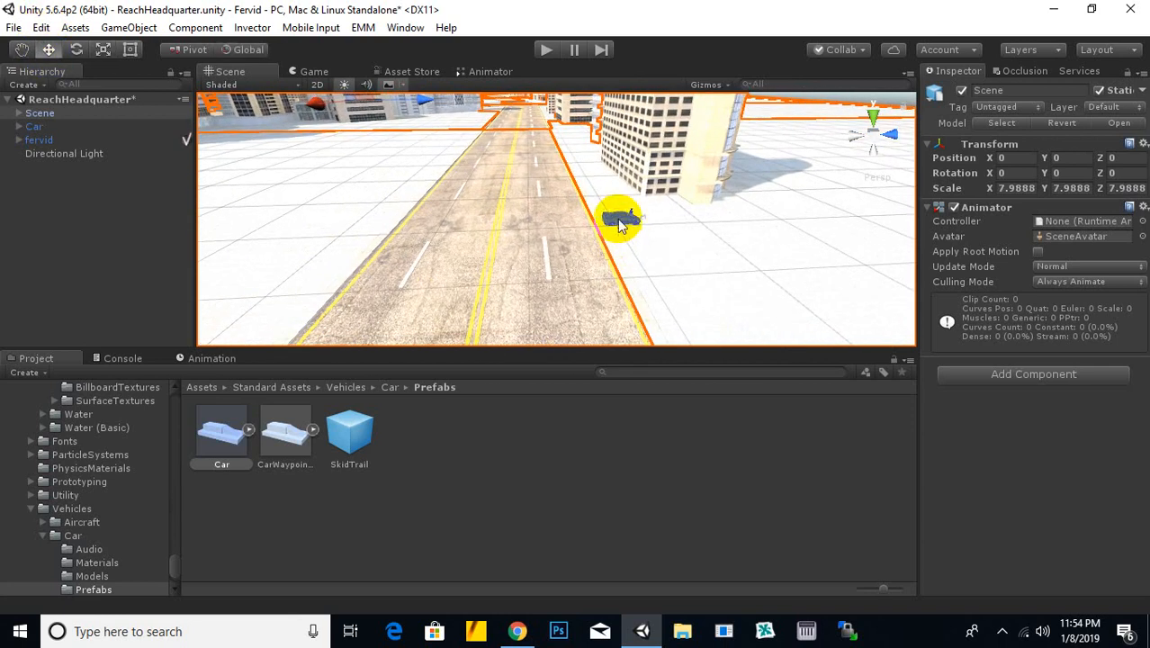
pyautogui.click(627, 240)
pyautogui.moveTo(679, 225); pyautogui.dragTo(588, 258)
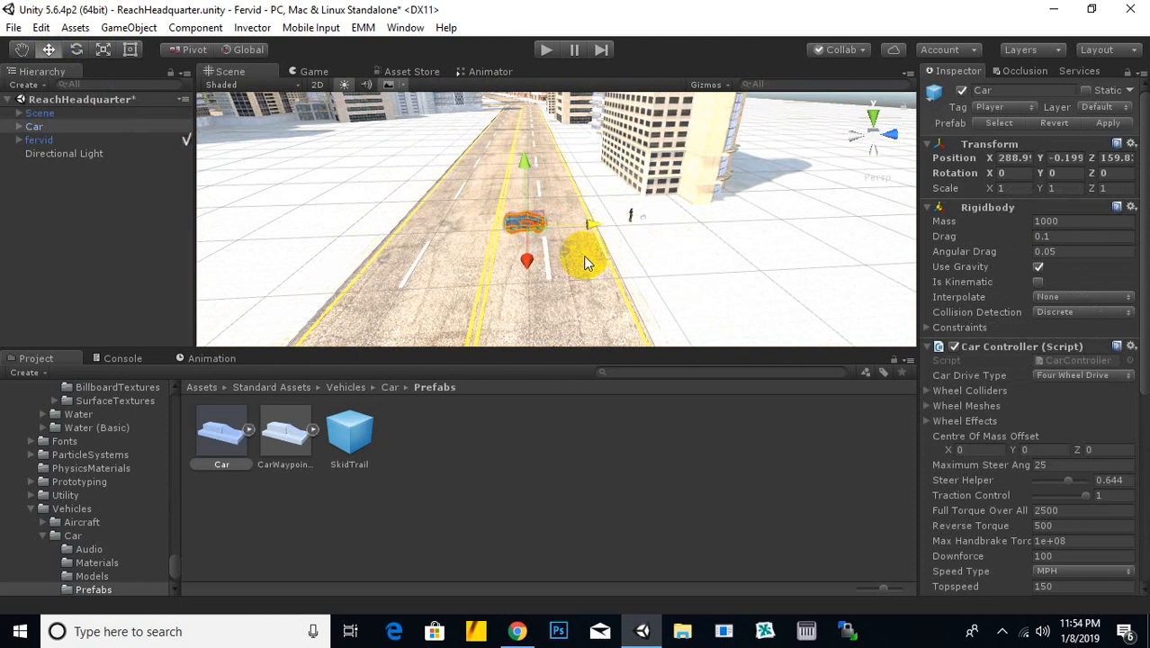
# Delete the car and the fervid character from the level.
pyautogui.press('Delete')
pyautogui.scroll(3, 611, 231)
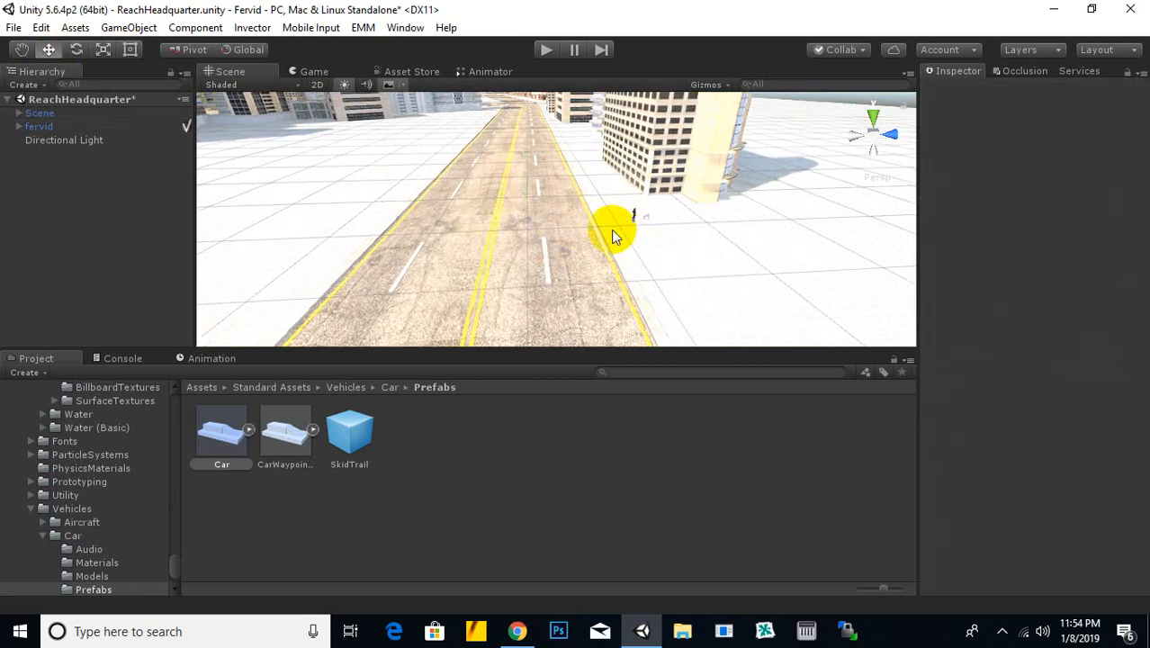
pyautogui.scroll(2, 611, 239)
pyautogui.click(729, 216)
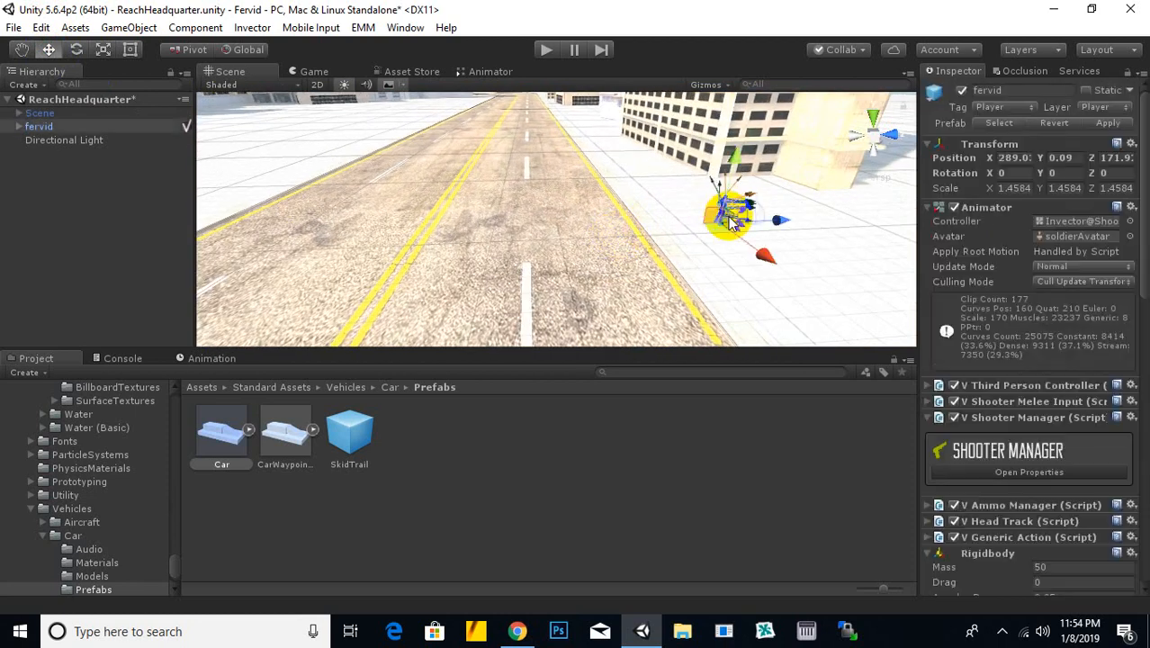
pyautogui.press('Delete')
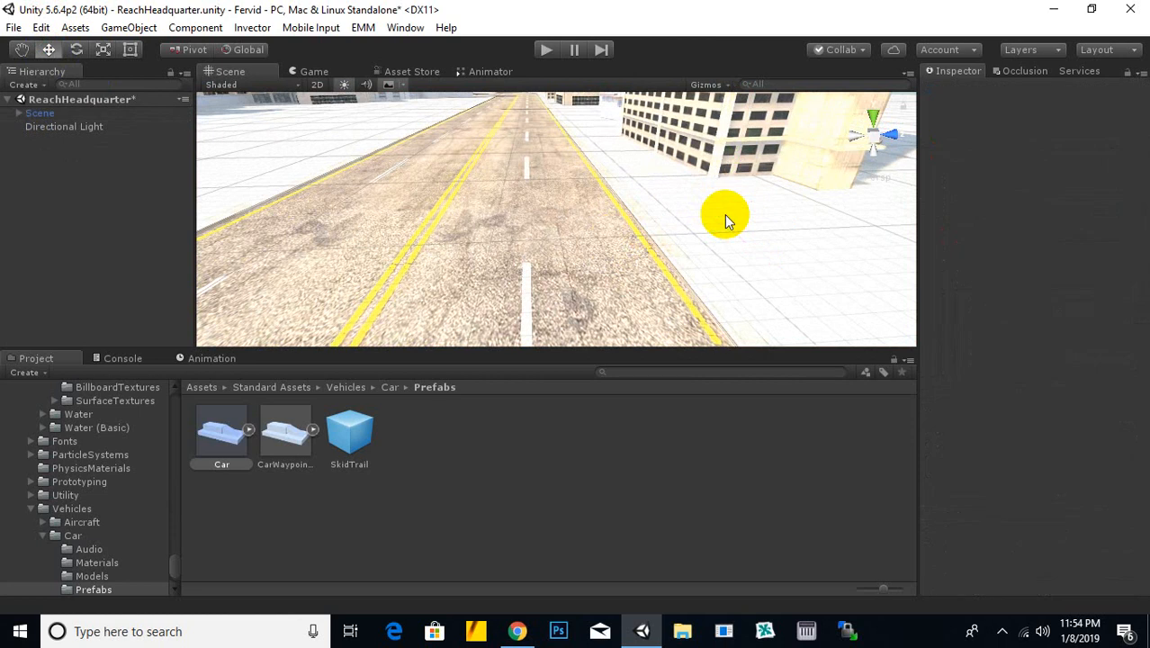
# Examine the outlying road and the surrounding city for a suitable starting spot.
pyautogui.scroll(-4, 723, 191)
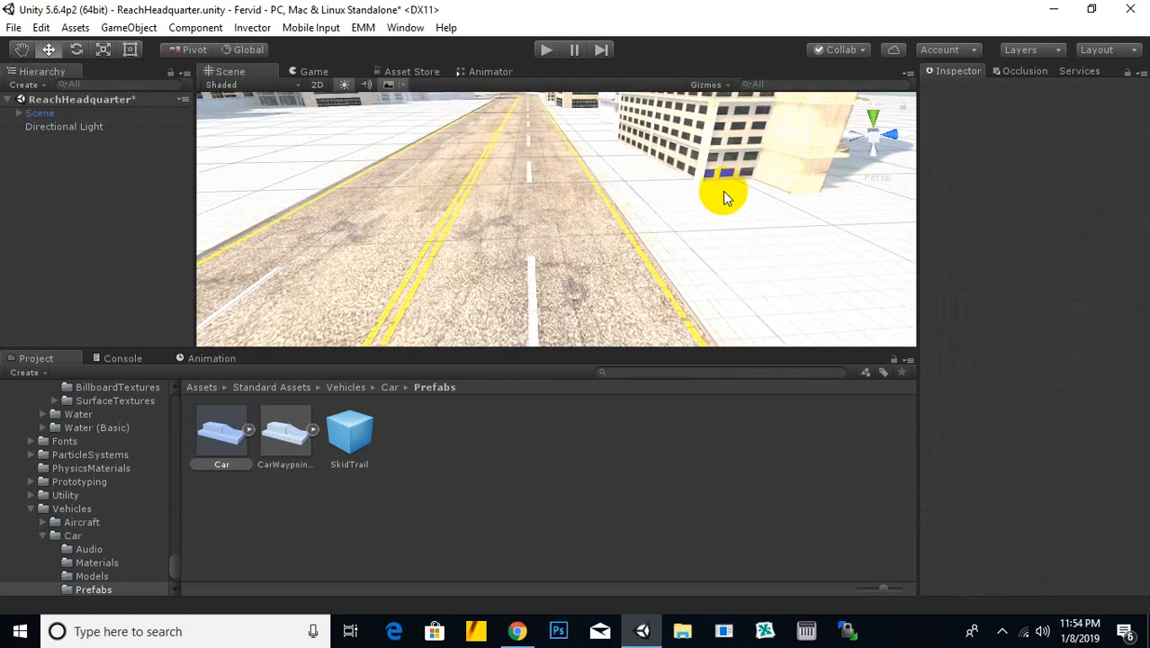
pyautogui.keyDown('alt'); pyautogui.moveTo(494, 297); pyautogui.dragTo(565, 298); pyautogui.keyUp('alt')
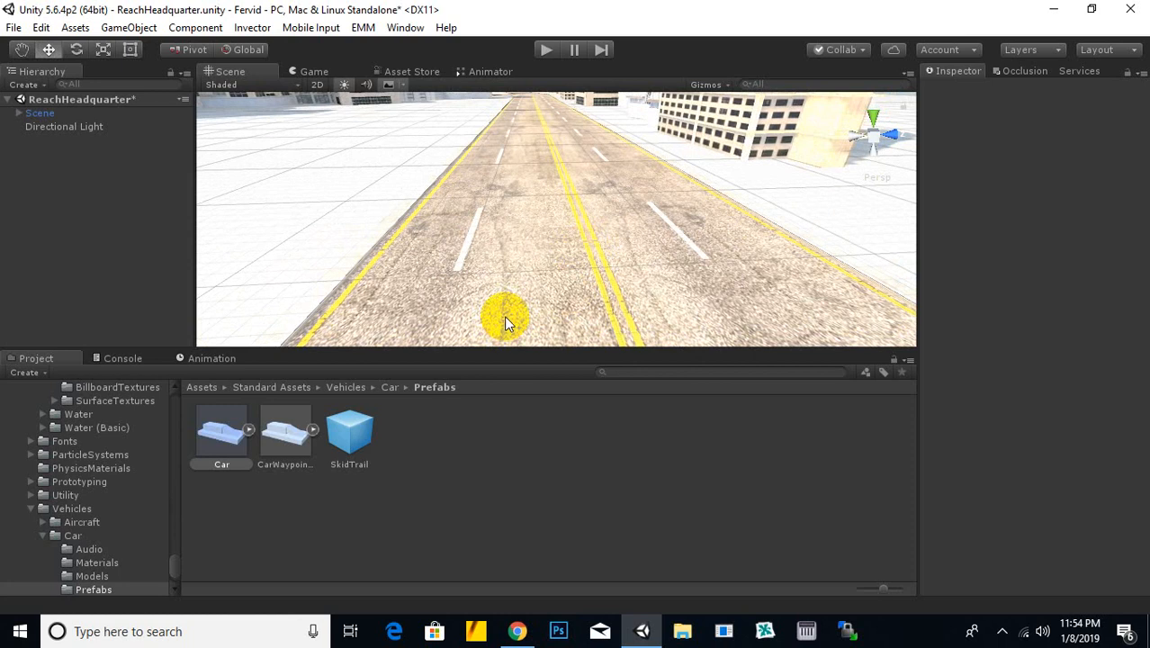
pyautogui.scroll(-12, 518, 269)
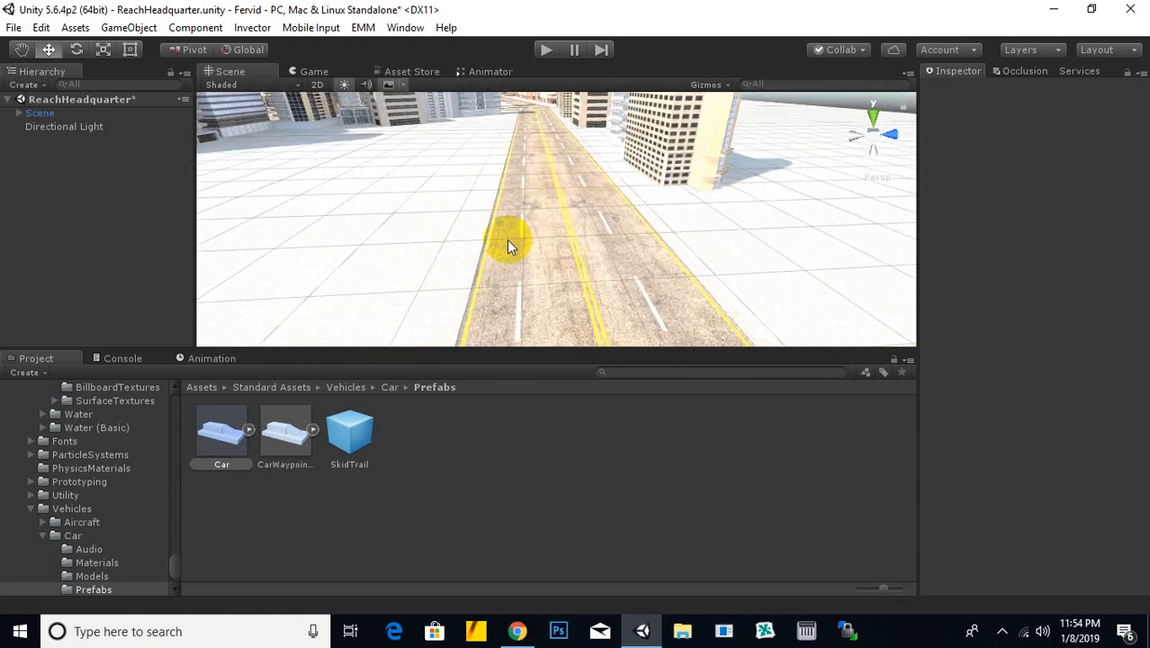
pyautogui.scroll(-8, 521, 221)
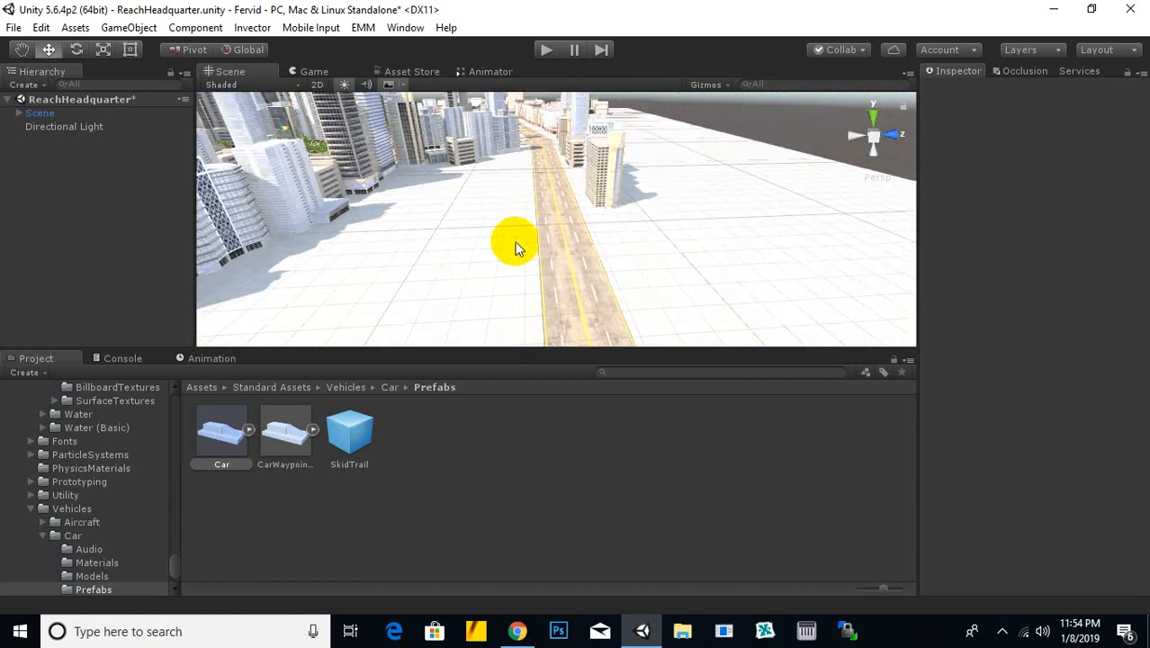
pyautogui.scroll(-5, 517, 248)
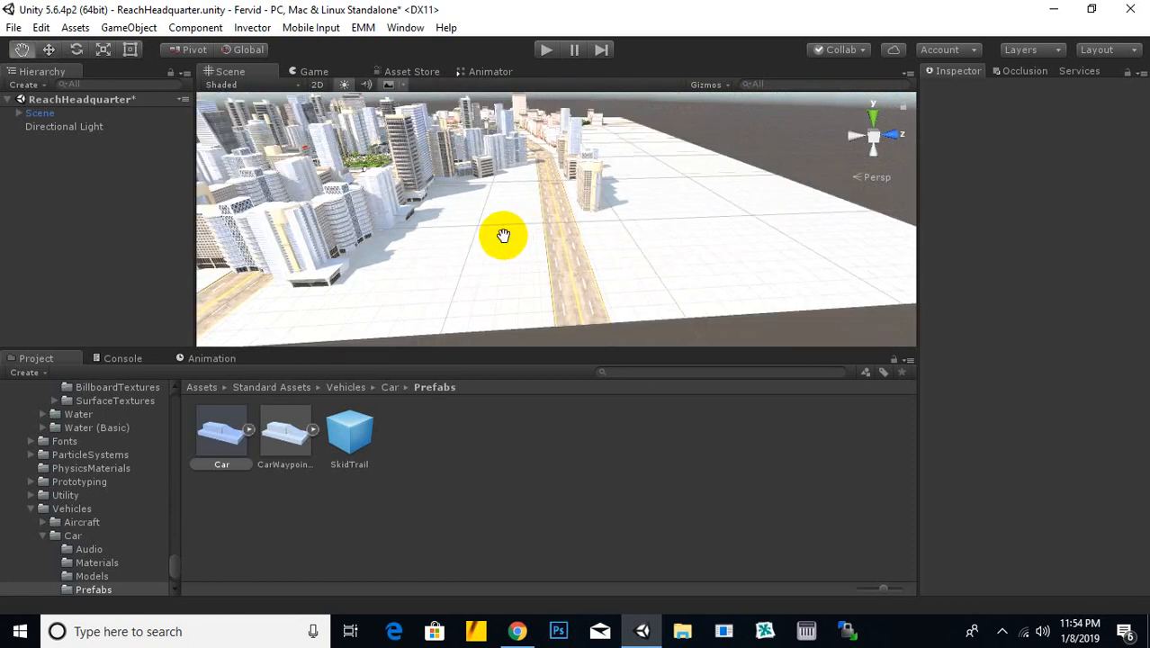
pyautogui.moveTo(503, 236); pyautogui.dragTo(681, 311, button='middle')
pyautogui.scroll(5, 668, 299)
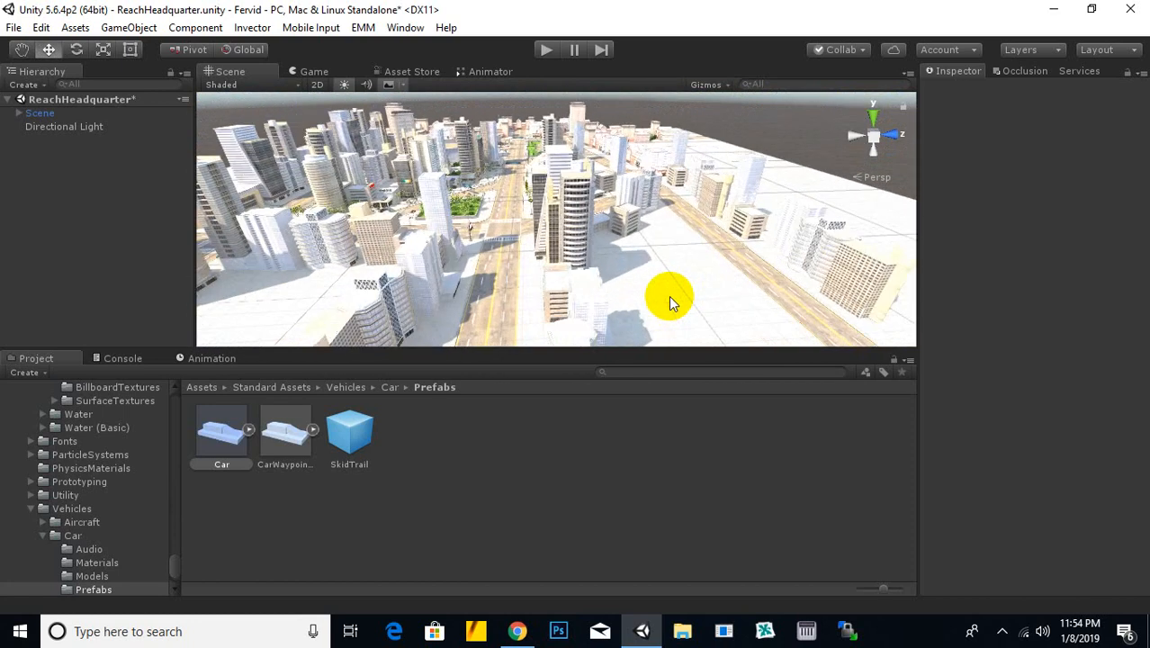
pyautogui.moveTo(692, 308); pyautogui.dragTo(603, 228, button='middle')
pyautogui.scroll(5, 654, 222)
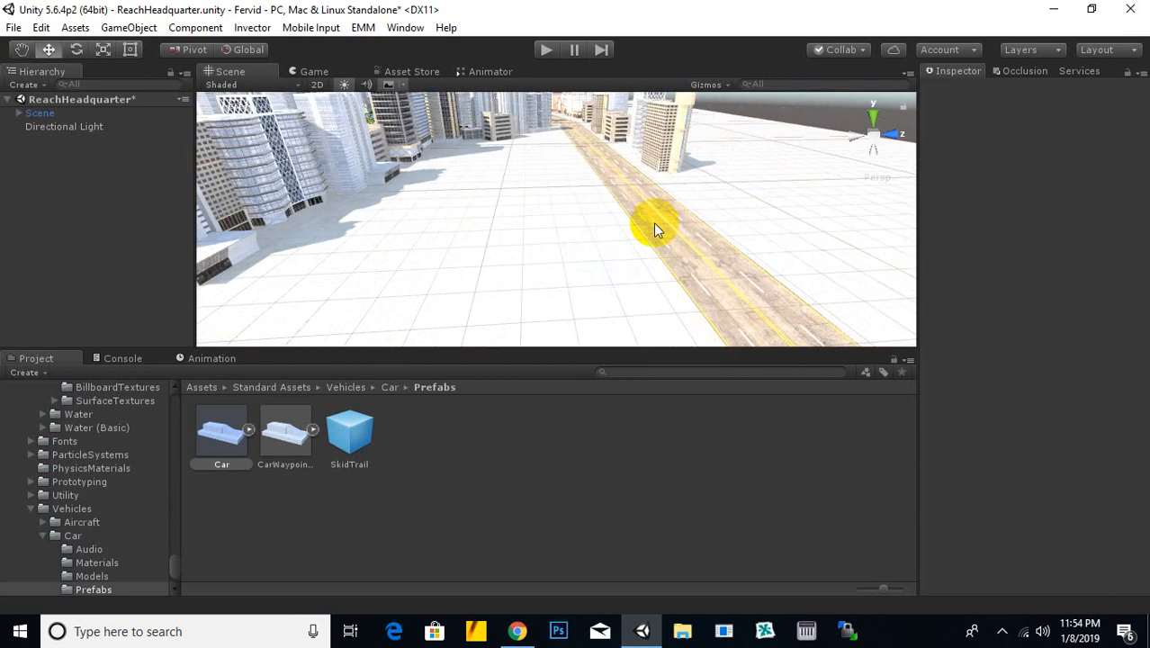
pyautogui.scroll(-4, 652, 225)
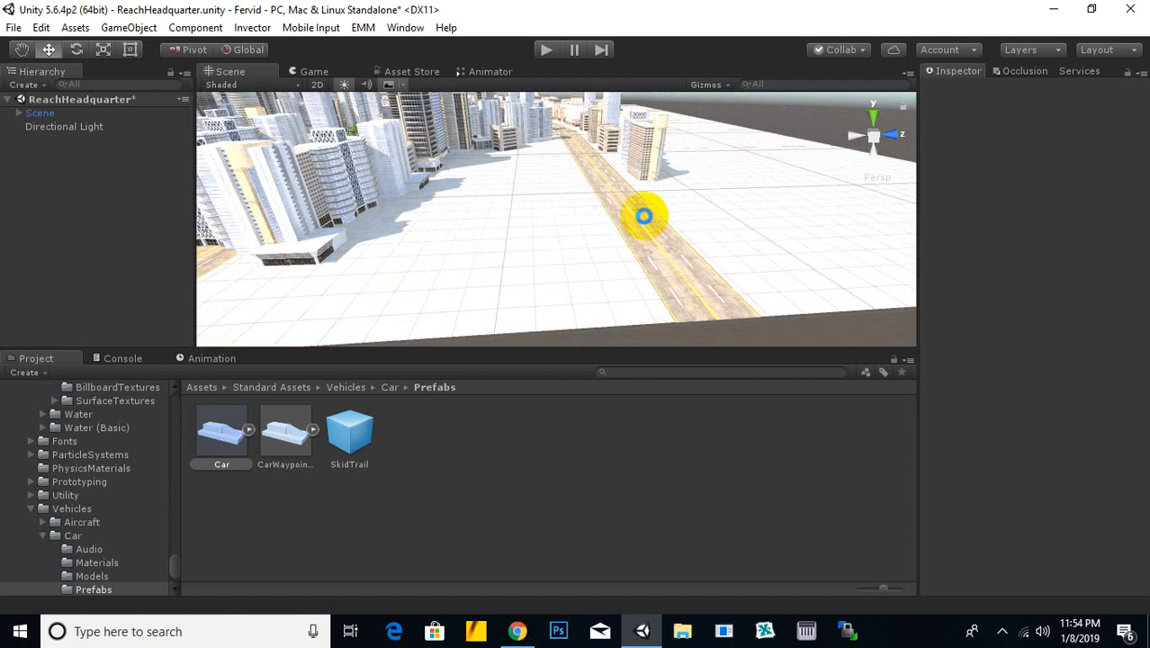
pyautogui.scroll(-2, 643, 221)
# Place the Car prefab in one lane near the outer end of the road, at about X 386.3, Z 162.7.
pyautogui.moveTo(644, 220); pyautogui.dragTo(580, 257, button='middle')
pyautogui.scroll(3, 637, 245)
pyautogui.scroll(-2, 636, 240)
pyautogui.scroll(3, 577, 236)
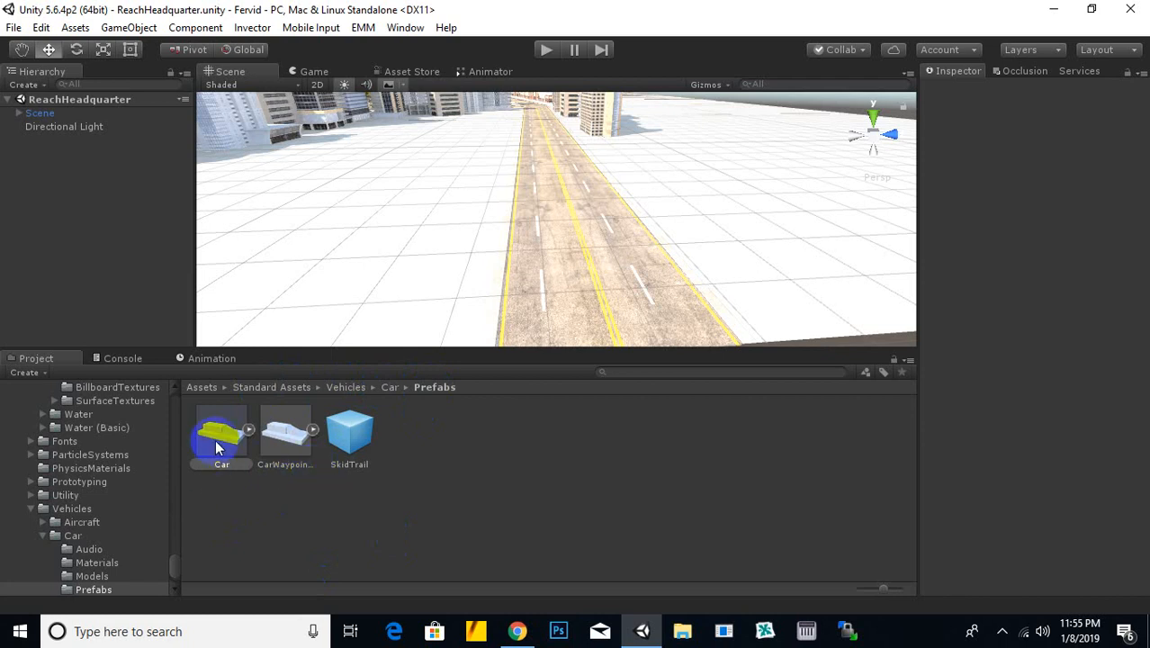
pyautogui.moveTo(220, 445); pyautogui.dragTo(641, 272)
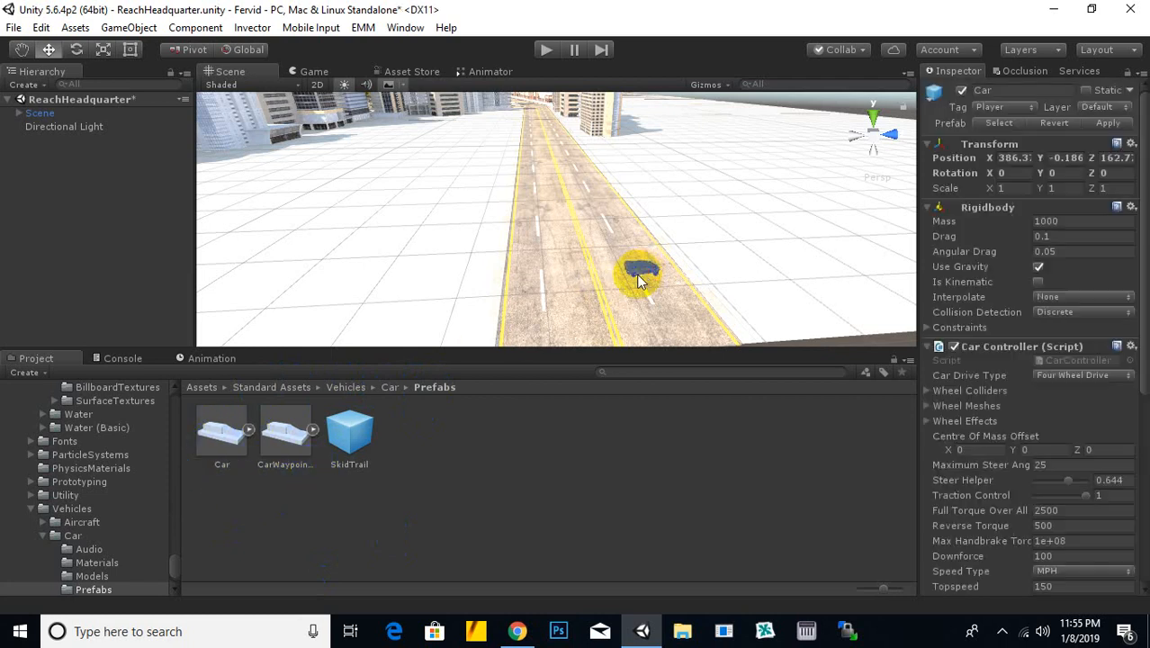
pyautogui.press('f')
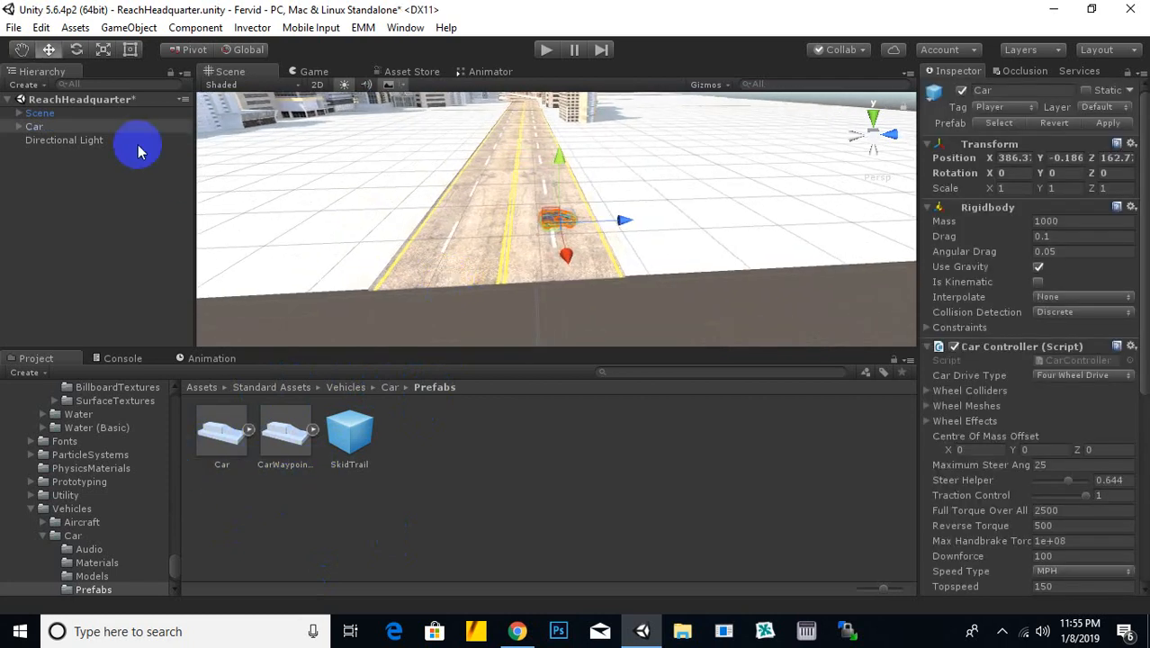
# Rotate the car to about -89.94 degrees on Y to face the city and shift it sideways to about Z 164.4.
pyautogui.click(78, 52)
pyautogui.moveTo(601, 262); pyautogui.dragTo(762, 211)
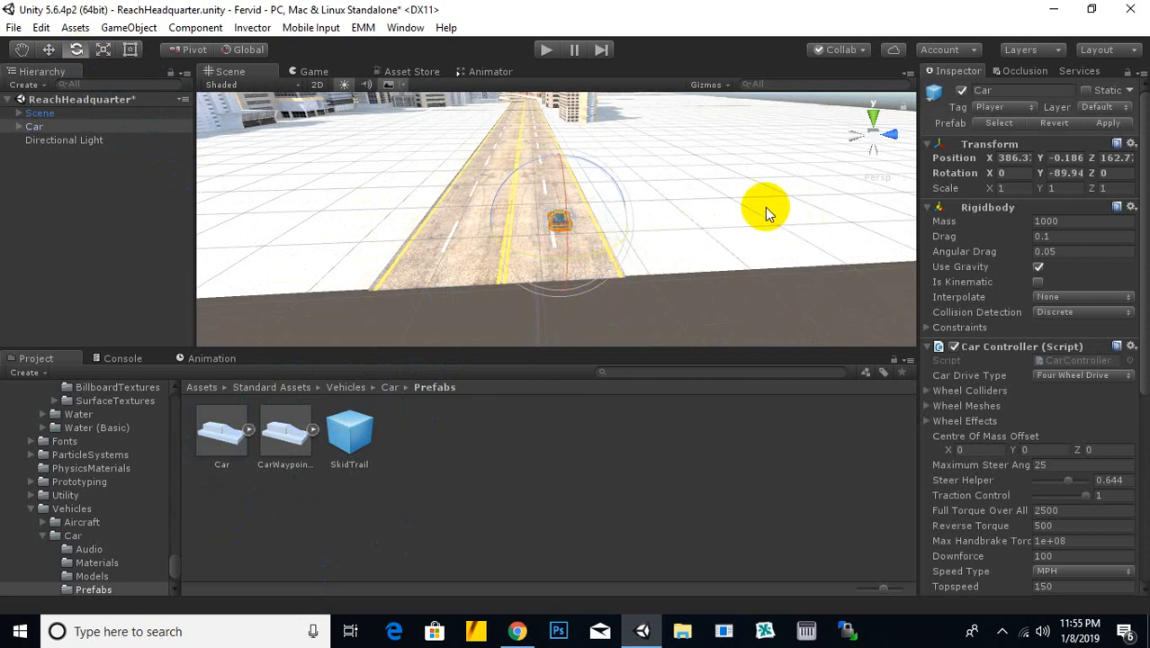
pyautogui.click(49, 50)
pyautogui.moveTo(658, 247); pyautogui.dragTo(641, 226)
# Raise the car slightly to Y -0.17 so its wheels sit on the road surface.
pyautogui.scroll(10, 621, 227)
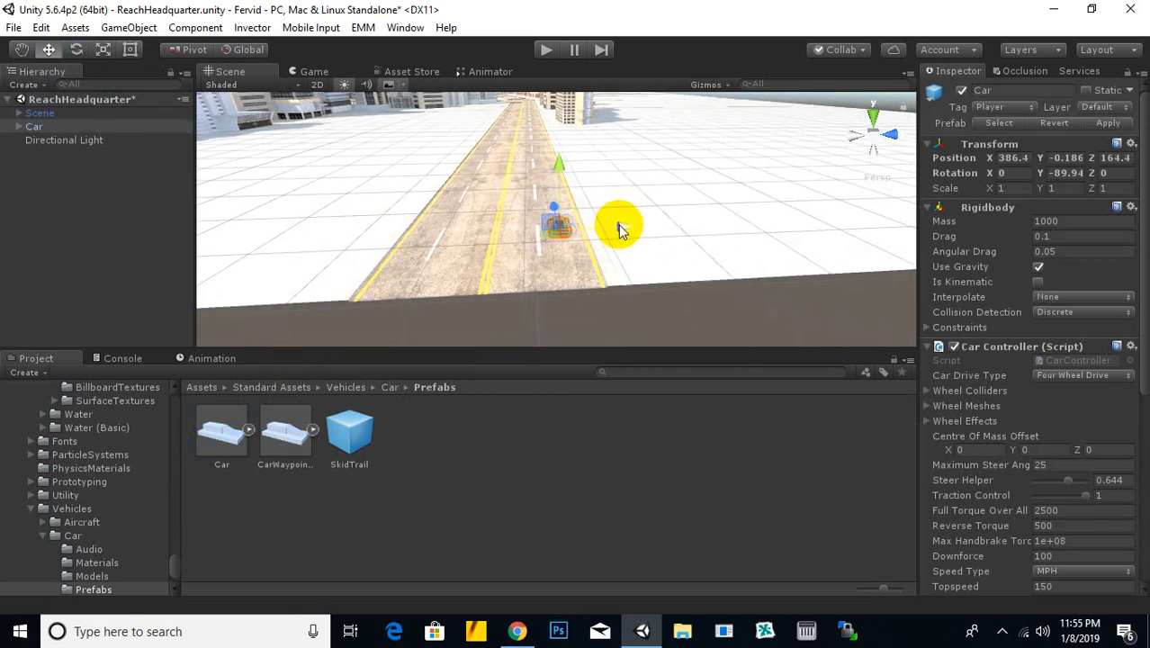
pyautogui.keyDown('alt'); pyautogui.moveTo(549, 282); pyautogui.dragTo(595, 207); pyautogui.keyUp('alt')
pyautogui.moveTo(595, 207); pyautogui.dragTo(531, 235, button='middle')
pyautogui.scroll(4, 502, 270)
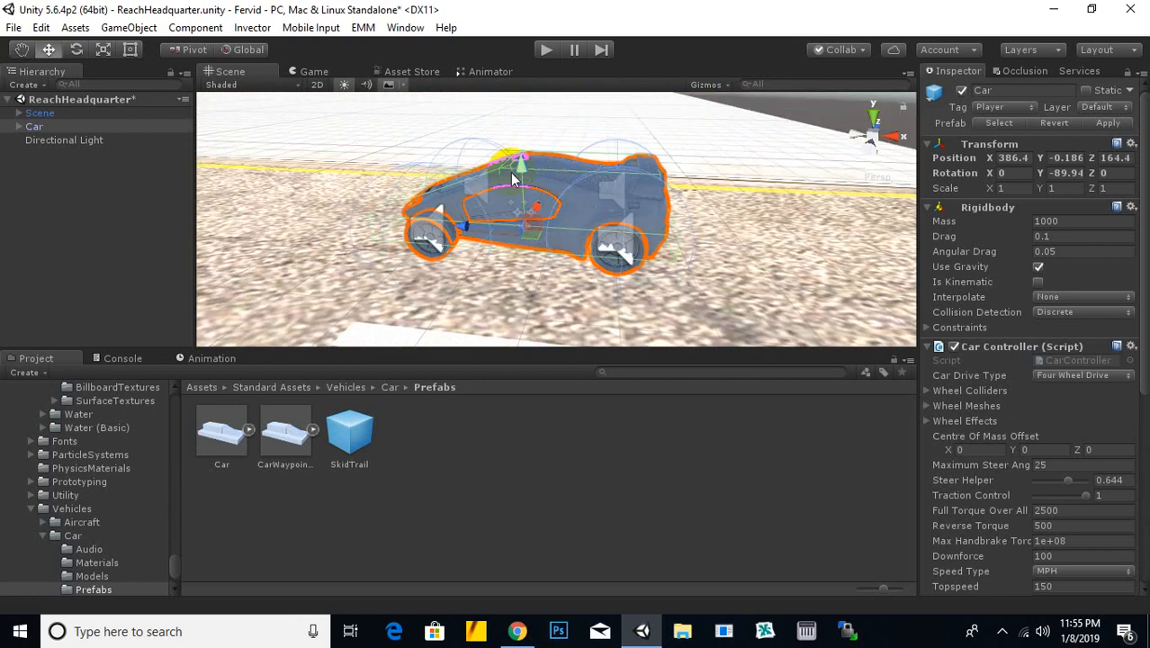
pyautogui.moveTo(519, 166)
pyautogui.mouseDown()
pyautogui.moveTo(524, 137)
pyautogui.moveTo(544, 169)
pyautogui.moveTo(540, 160)
pyautogui.mouseUp()
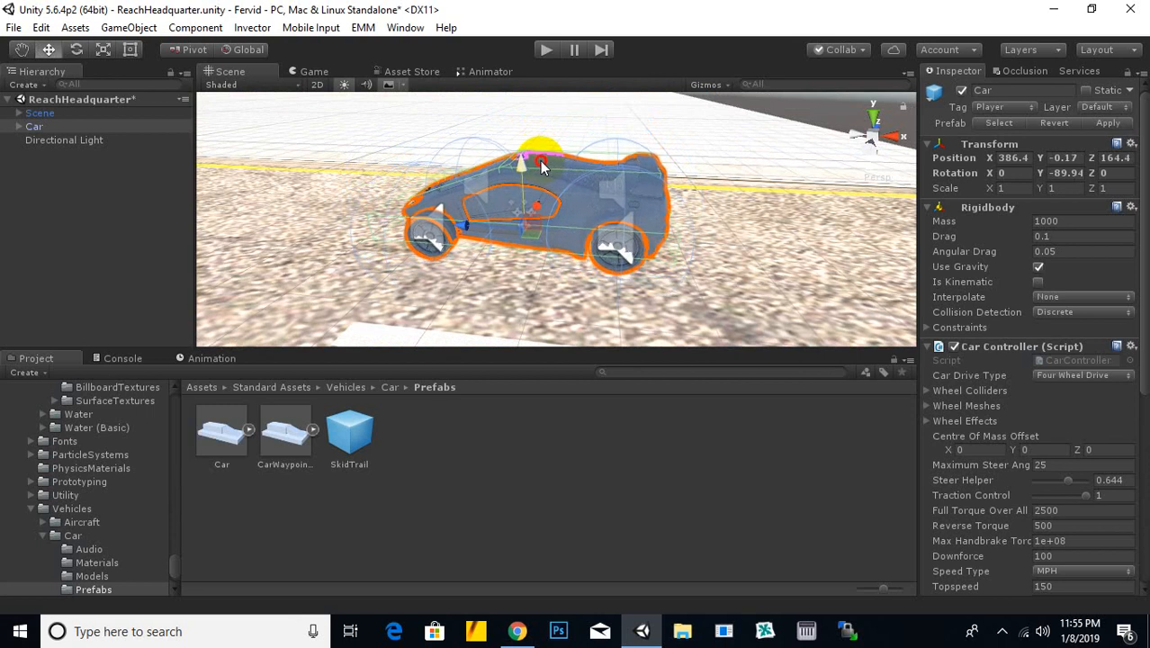
pyautogui.scroll(-3, 516, 271)
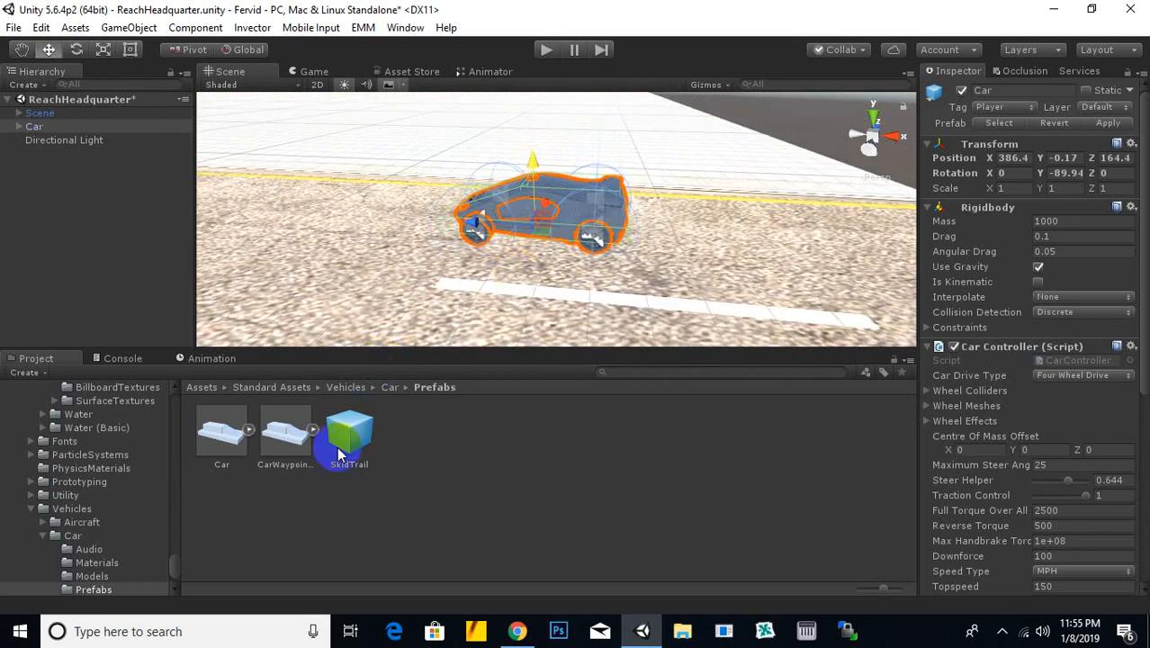
# Add the MultipurposeCameraRig prefab from the Cameras folder of Standard Assets to the level.
pyautogui.click(394, 387)
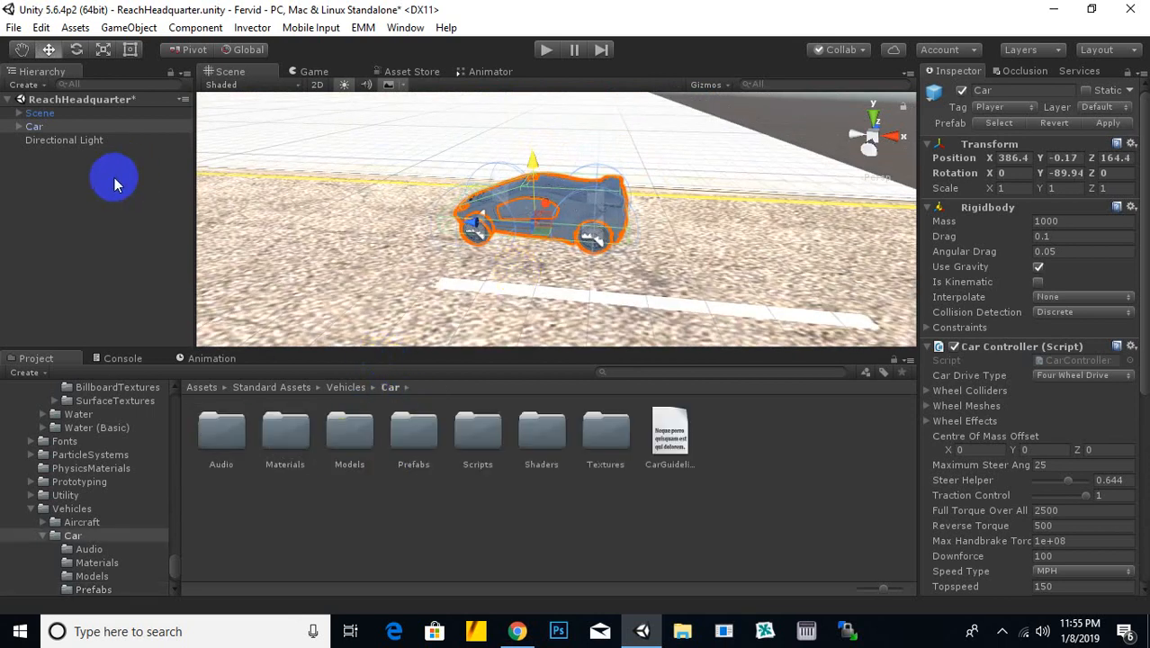
pyautogui.doubleClick(412, 445)
pyautogui.click(387, 388)
pyautogui.click(346, 387)
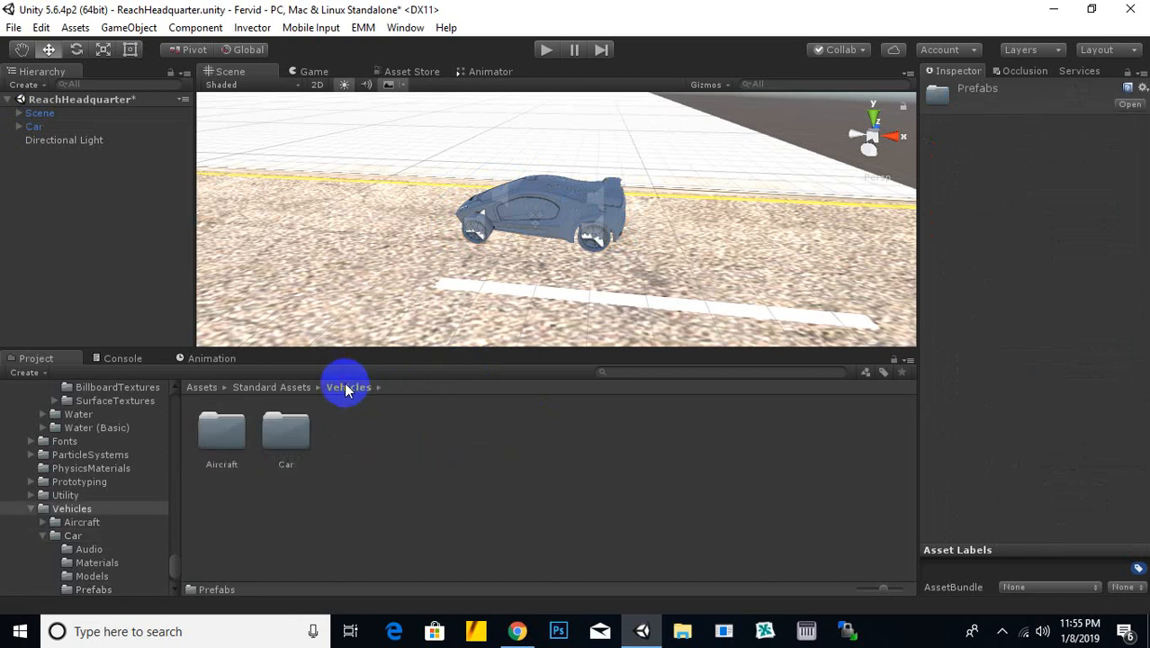
pyautogui.click(284, 389)
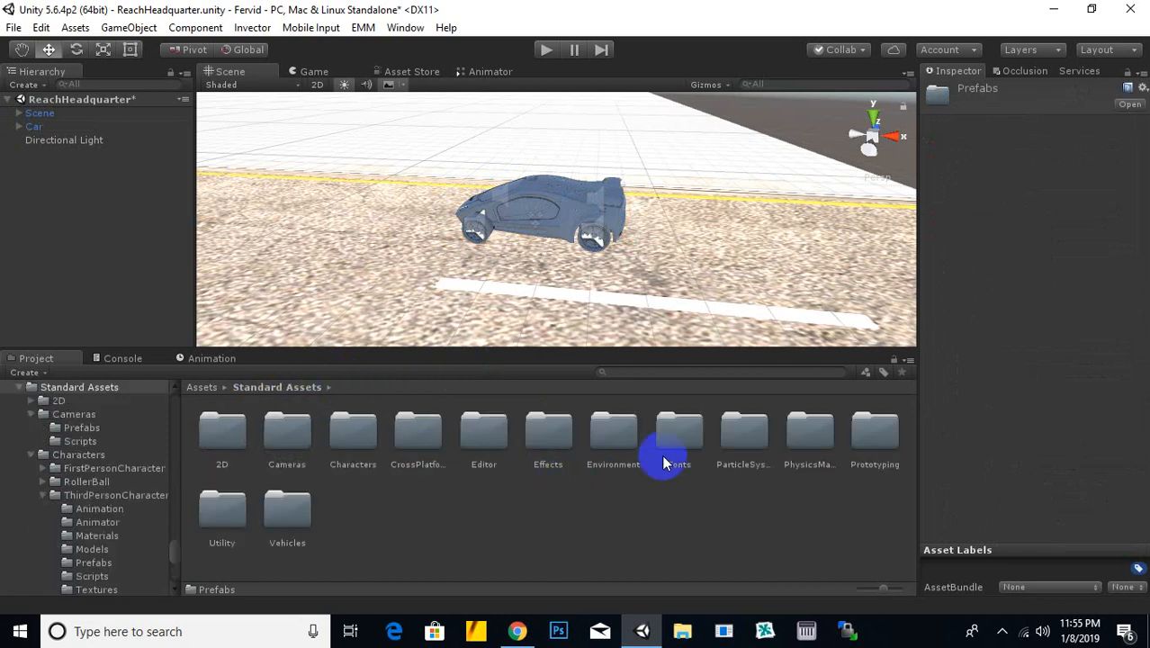
pyautogui.doubleClick(289, 440)
pyautogui.doubleClick(237, 437)
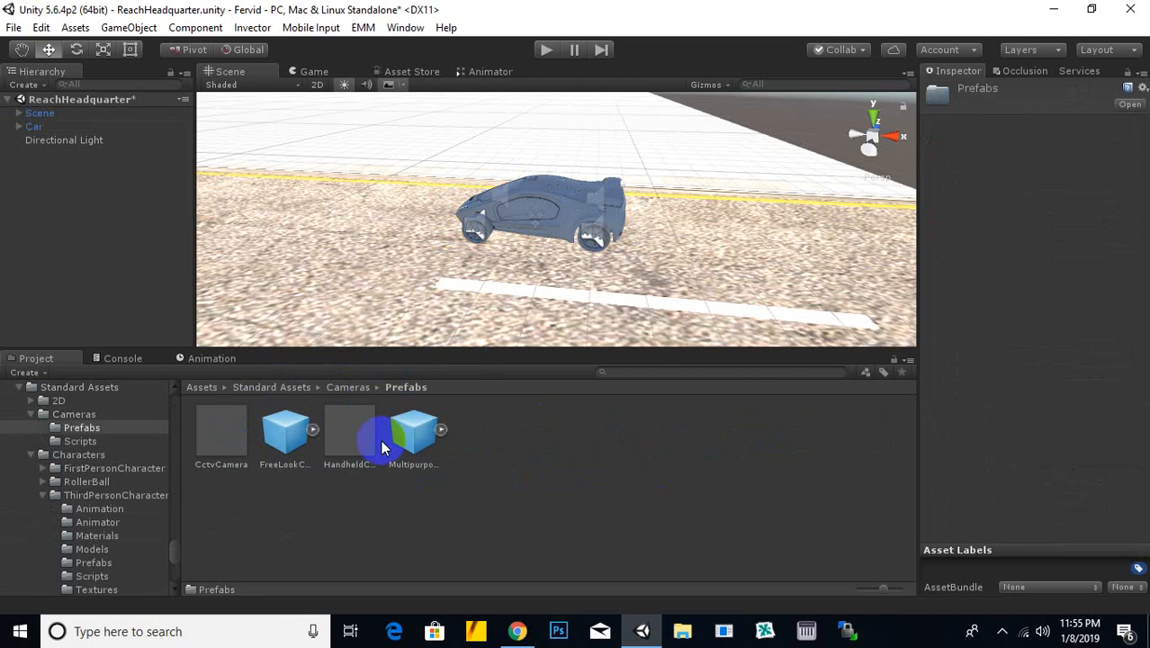
pyautogui.moveTo(411, 430); pyautogui.dragTo(54, 165)
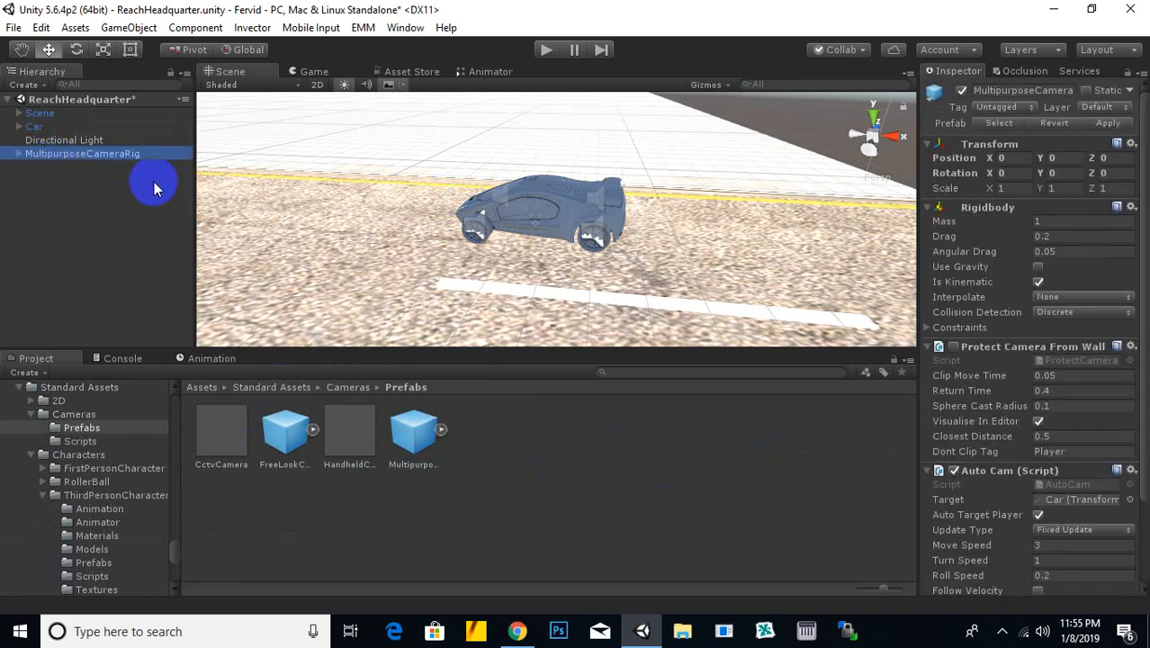
pyautogui.scroll(-2, 343, 240)
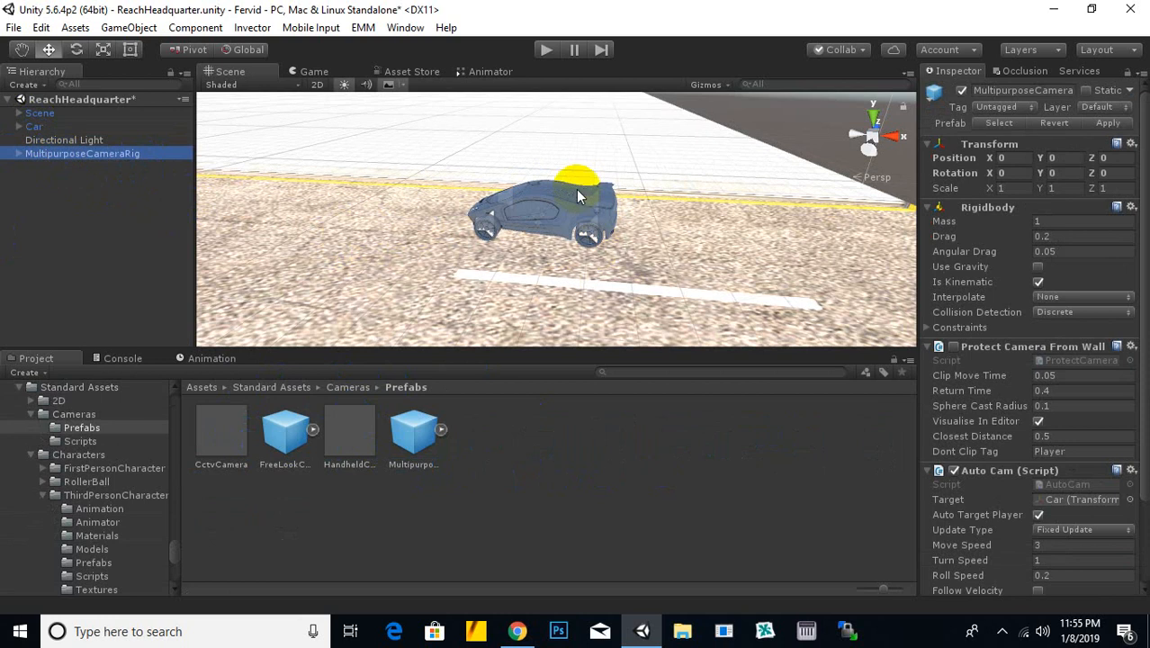
# Play-test the level by driving the car along the road into the city with the follow camera, then stop the test.
pyautogui.click(546, 50)
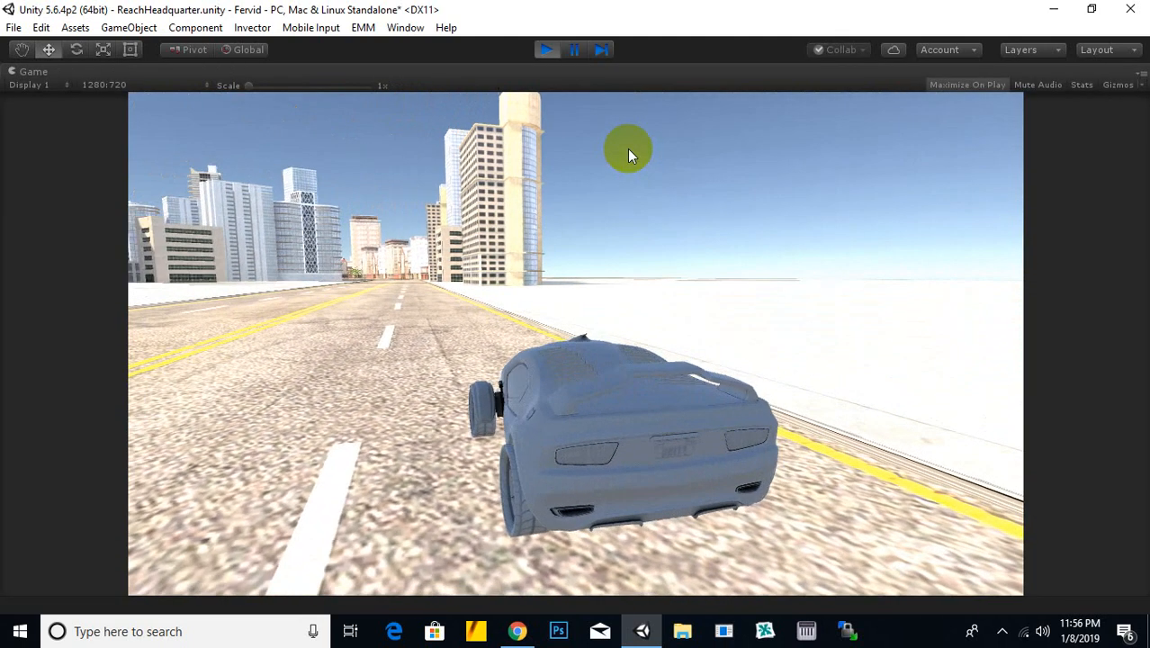
pyautogui.press('Up')
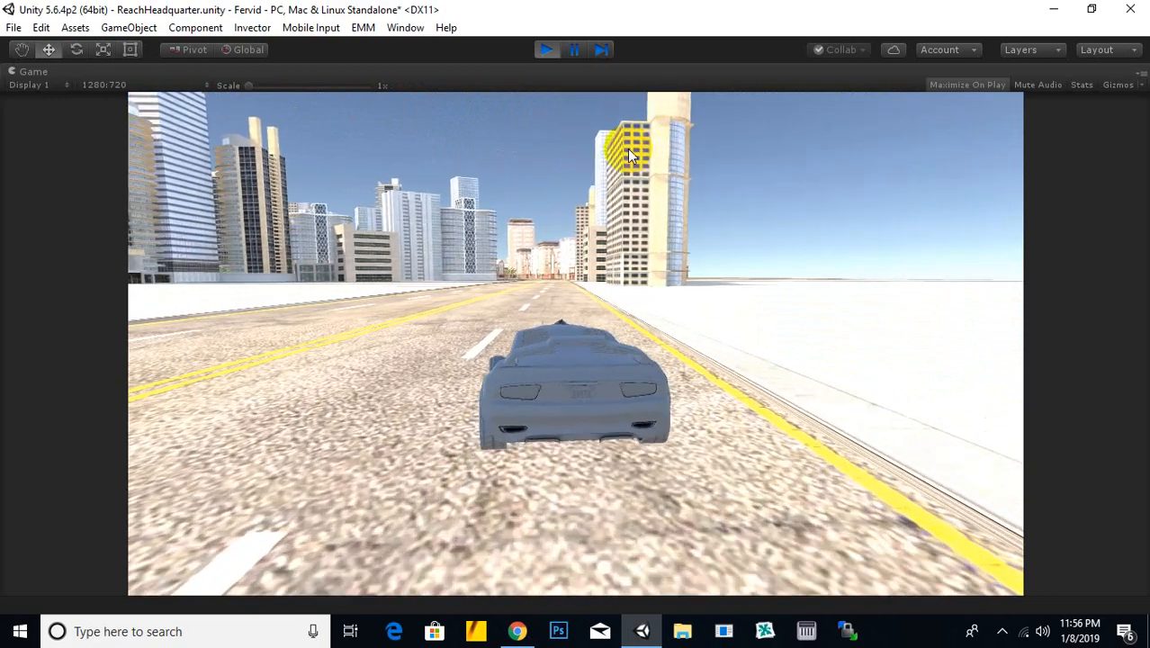
pyautogui.press('Right')
pyautogui.press('Down')
pyautogui.press('Left')
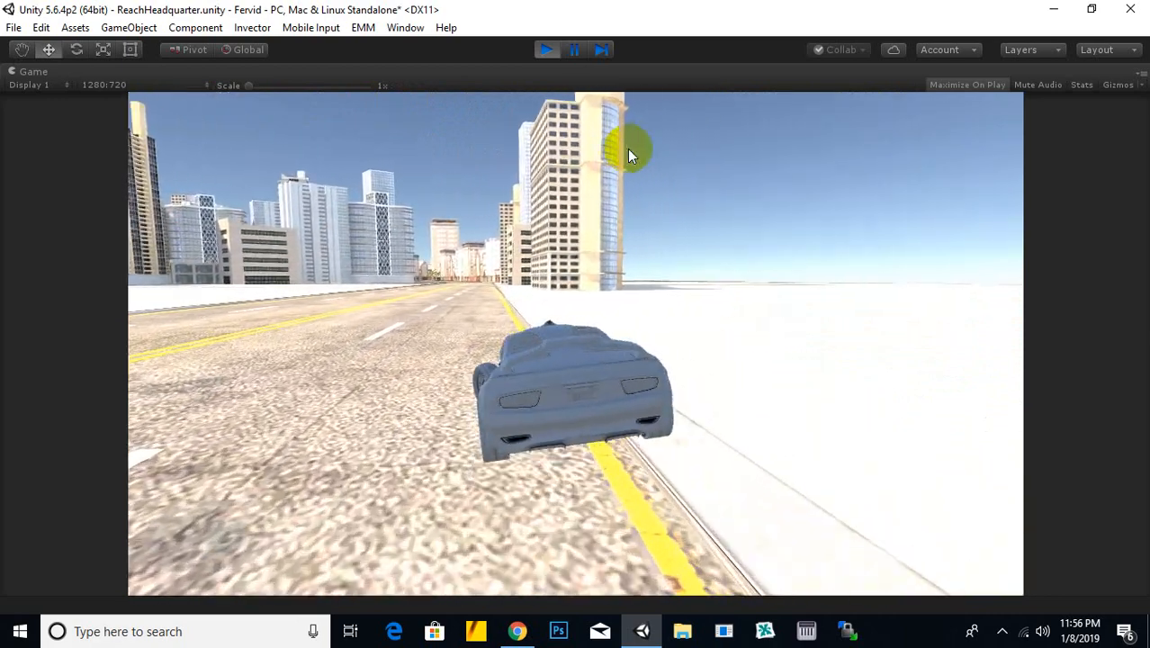
pyautogui.press('Right')
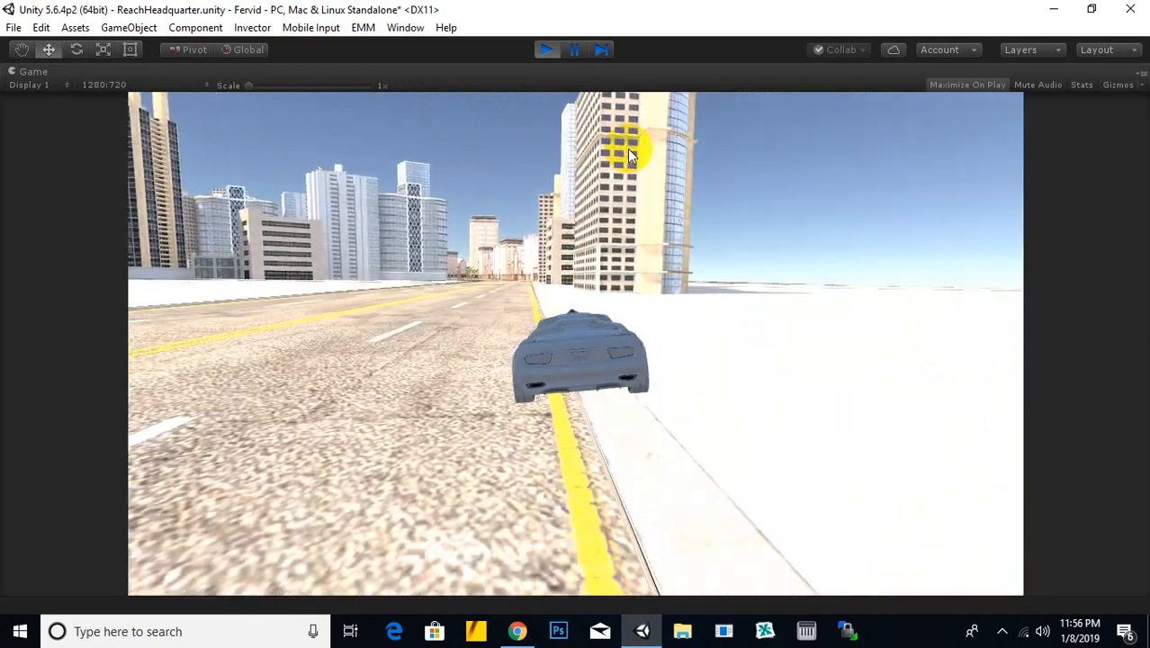
pyautogui.press('Left')
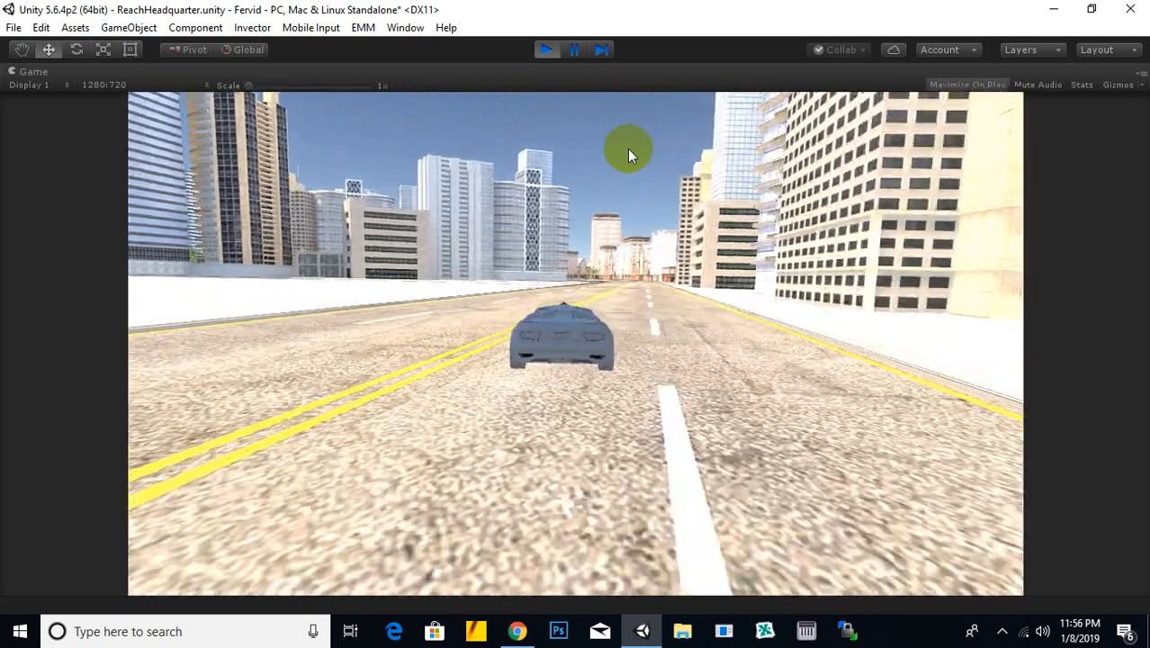
pyautogui.press('Right')
pyautogui.press('Left')
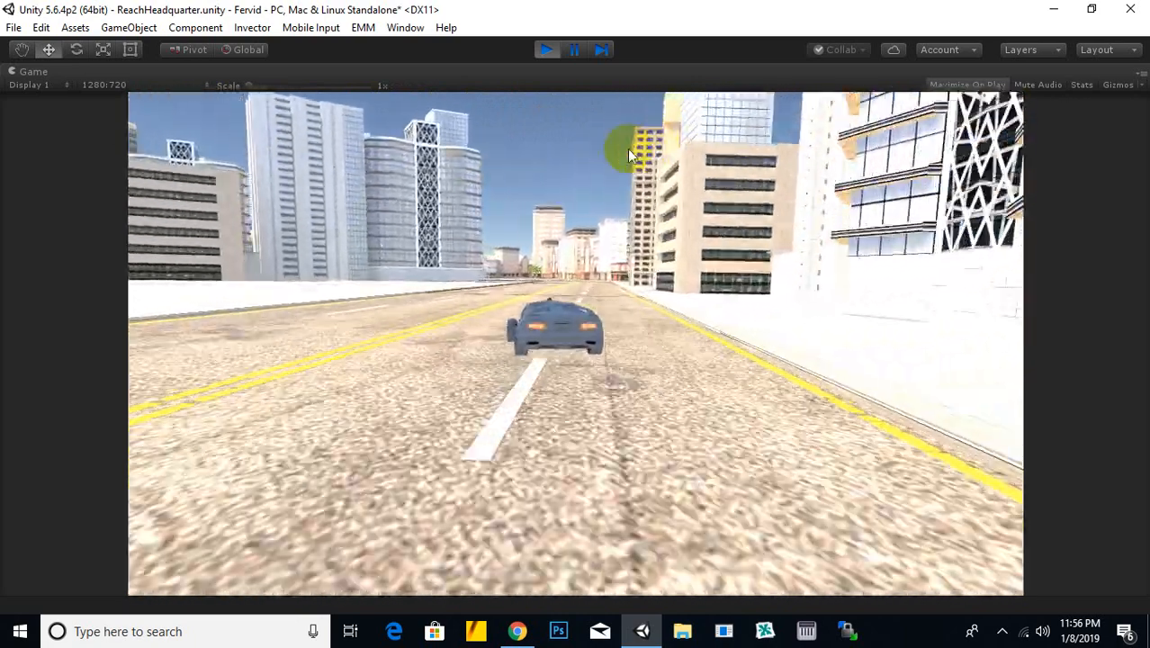
pyautogui.press('Right')
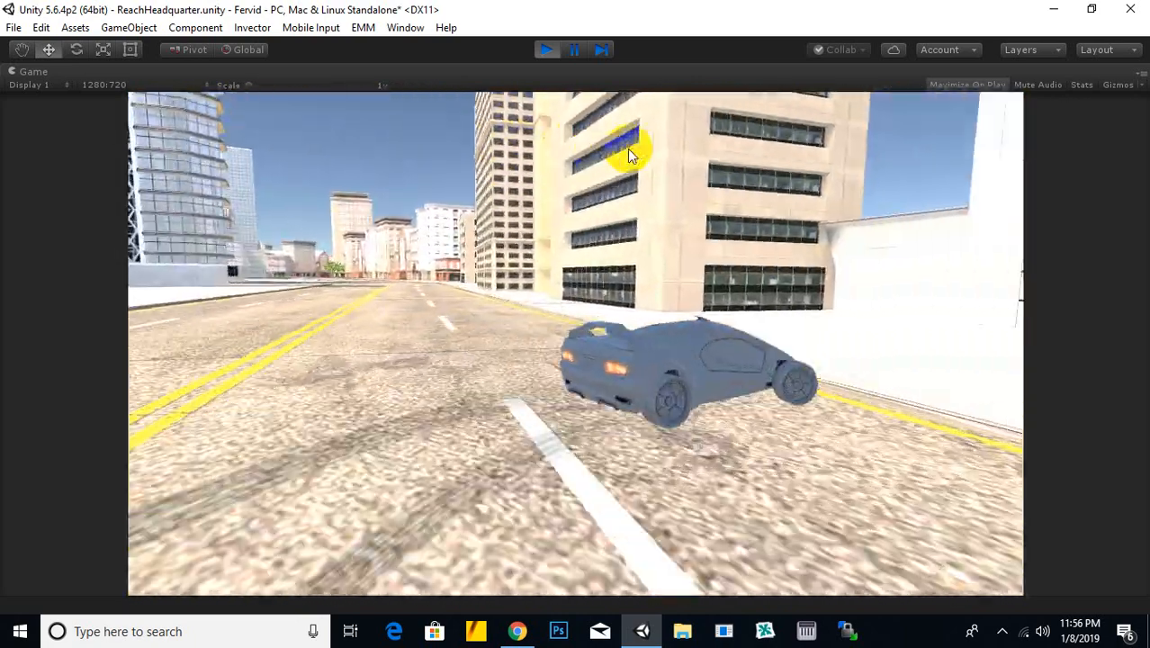
pyautogui.press('Left')
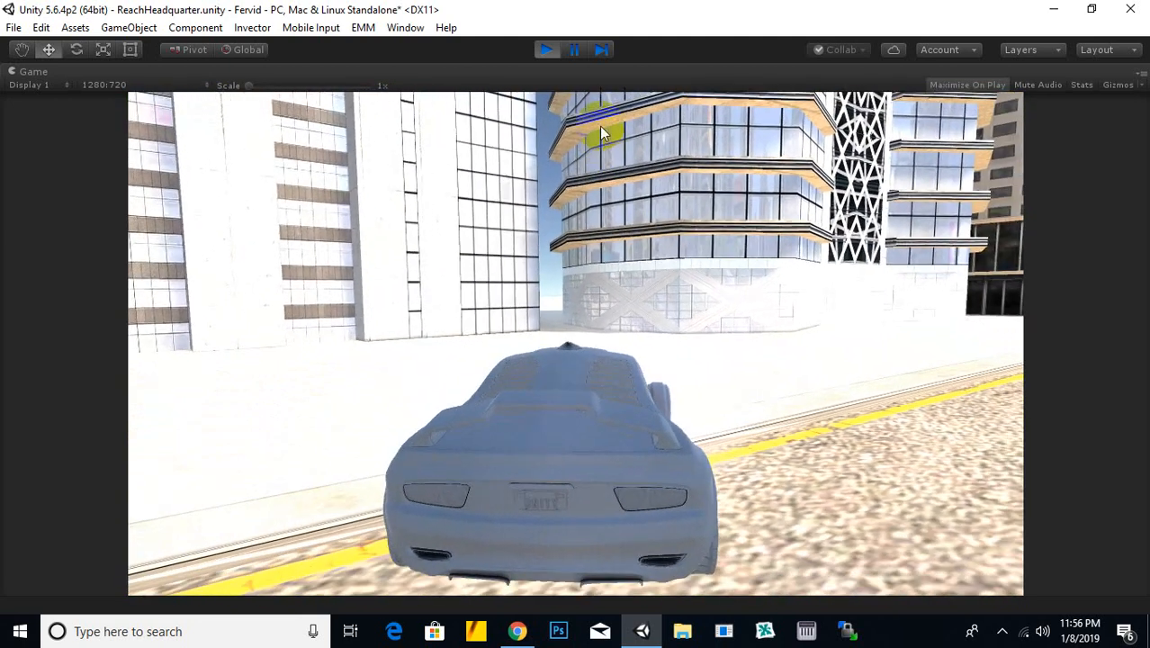
pyautogui.click(546, 49)
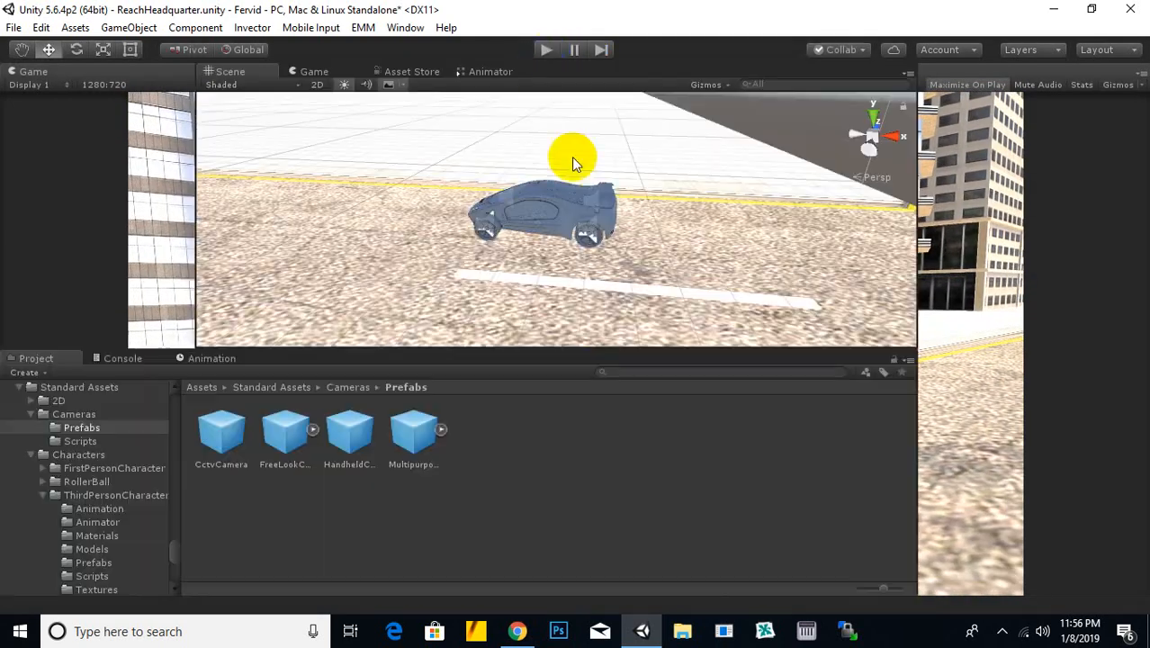
# Open the walltextures folder inside the project's sprites assets.
pyautogui.scroll(-5, 582, 215)
pyautogui.moveTo(586, 223); pyautogui.dragTo(508, 306, button='middle')
pyautogui.click(557, 251)
pyautogui.scroll(-3, 558, 251)
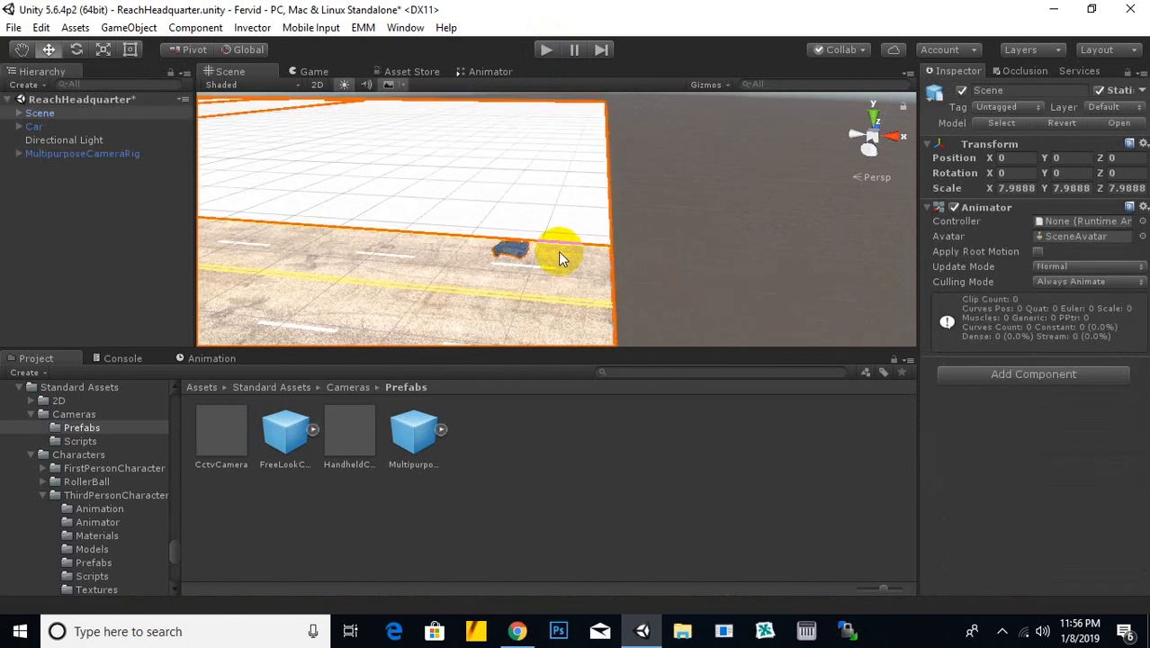
pyautogui.moveTo(558, 251); pyautogui.dragTo(661, 263, button='middle')
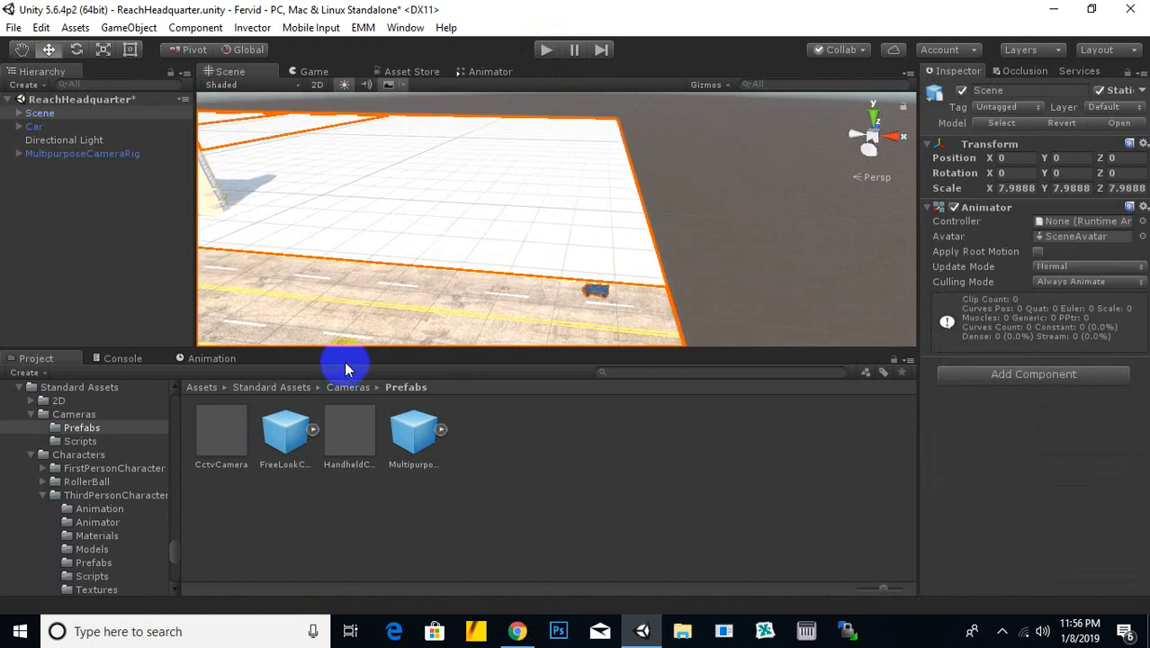
pyautogui.click(350, 388)
pyautogui.click(273, 387)
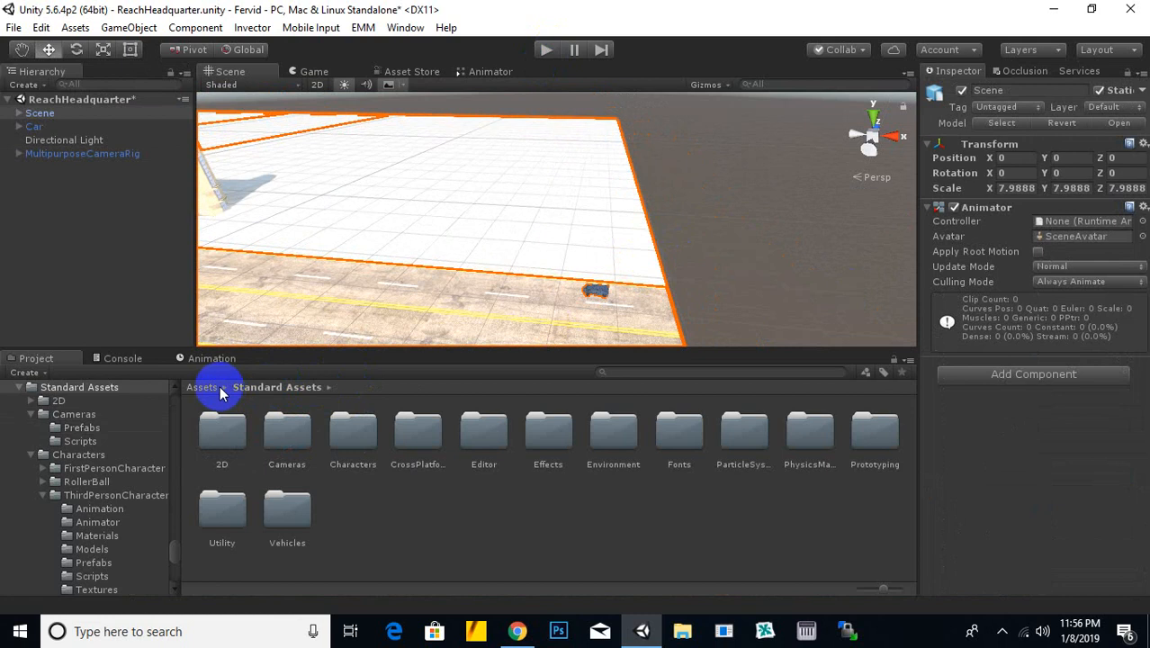
pyautogui.click(203, 387)
pyautogui.moveTo(717, 303); pyautogui.dragTo(679, 340, button='right')
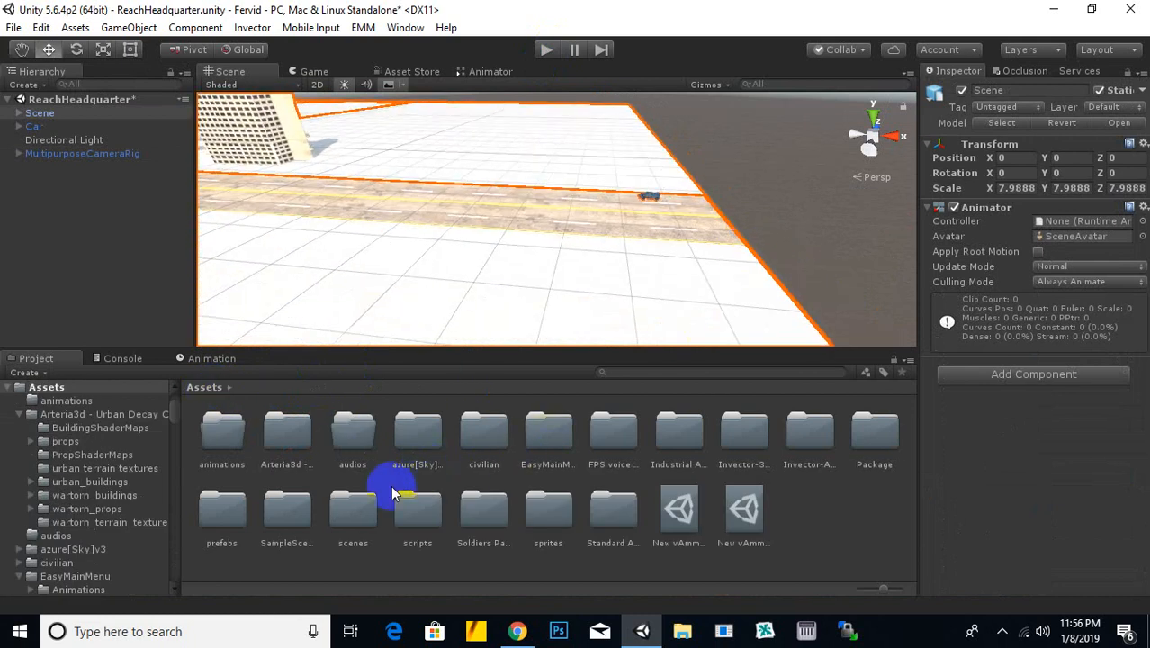
pyautogui.doubleClick(552, 515)
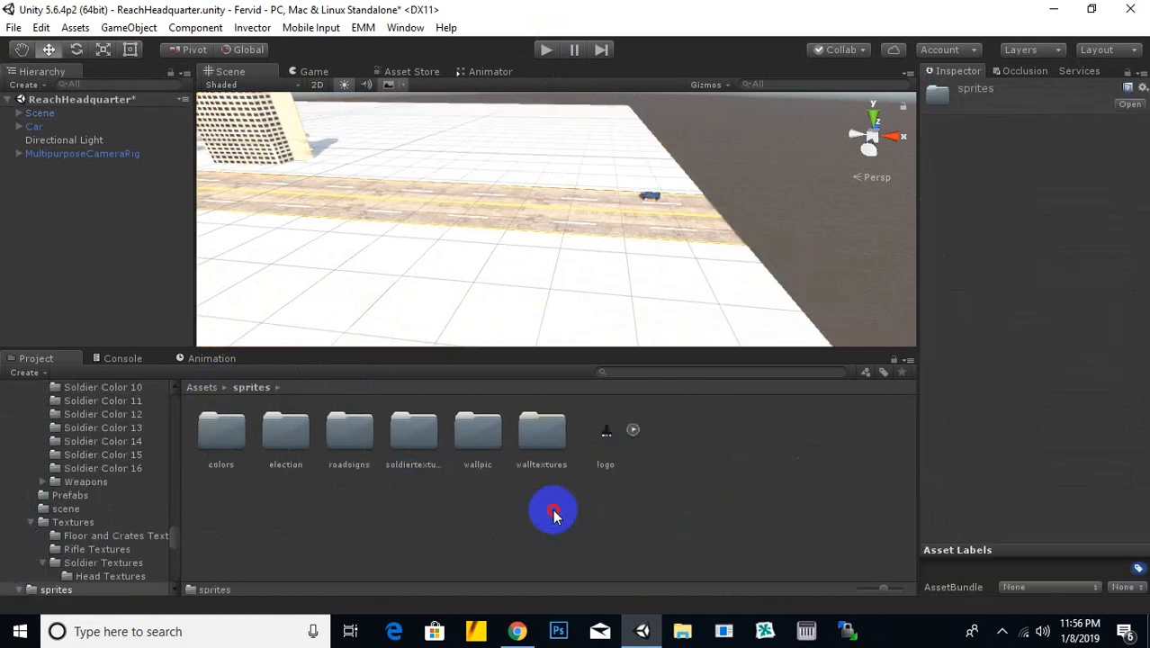
pyautogui.click(471, 464)
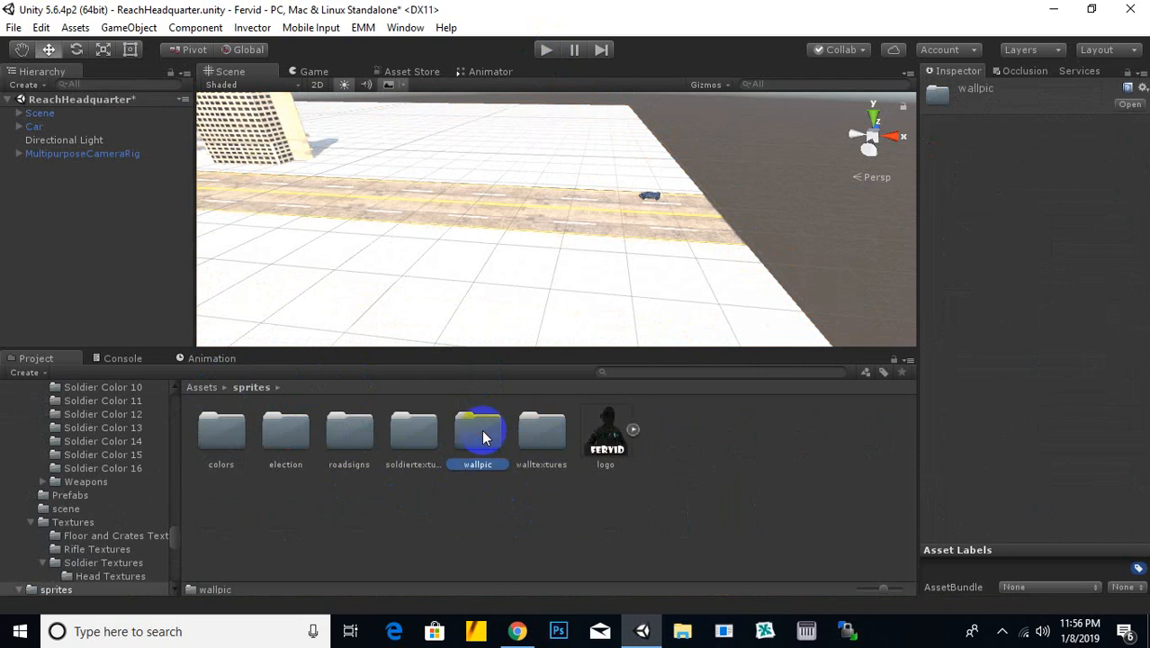
pyautogui.doubleClick(545, 434)
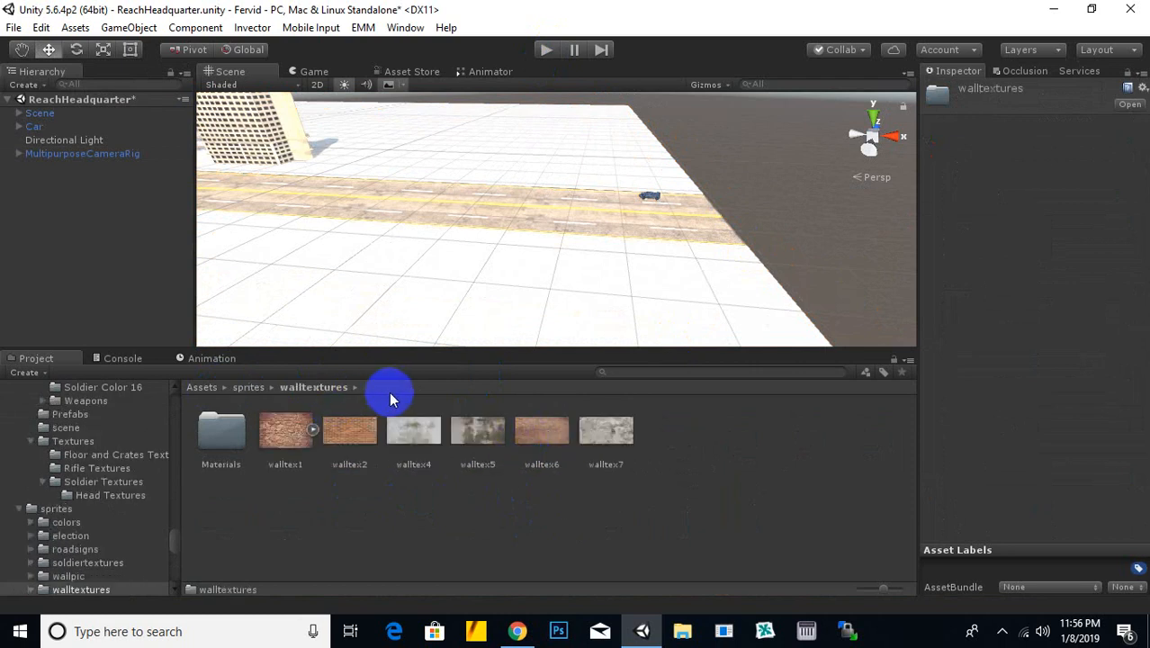
# Try walltex7 and a brick wall texture on the city's white ground near the road.
pyautogui.scroll(-2, 651, 314)
pyautogui.moveTo(609, 435); pyautogui.dragTo(590, 176)
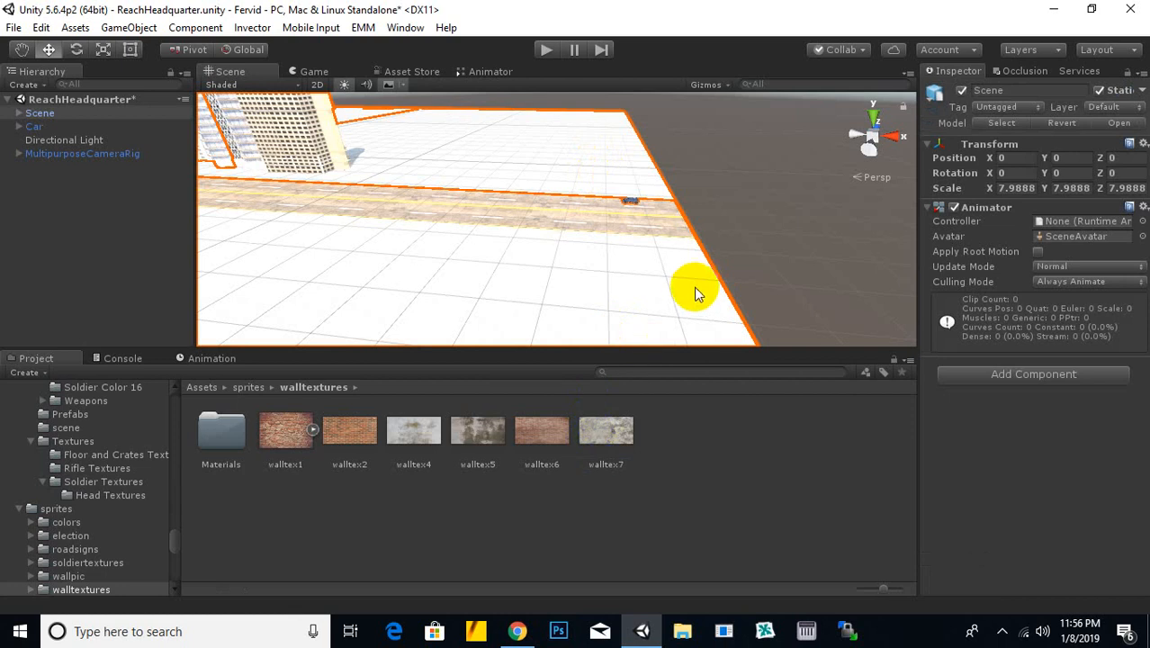
pyautogui.moveTo(694, 293); pyautogui.dragTo(450, 286, button='middle')
pyautogui.scroll(-5, 565, 303)
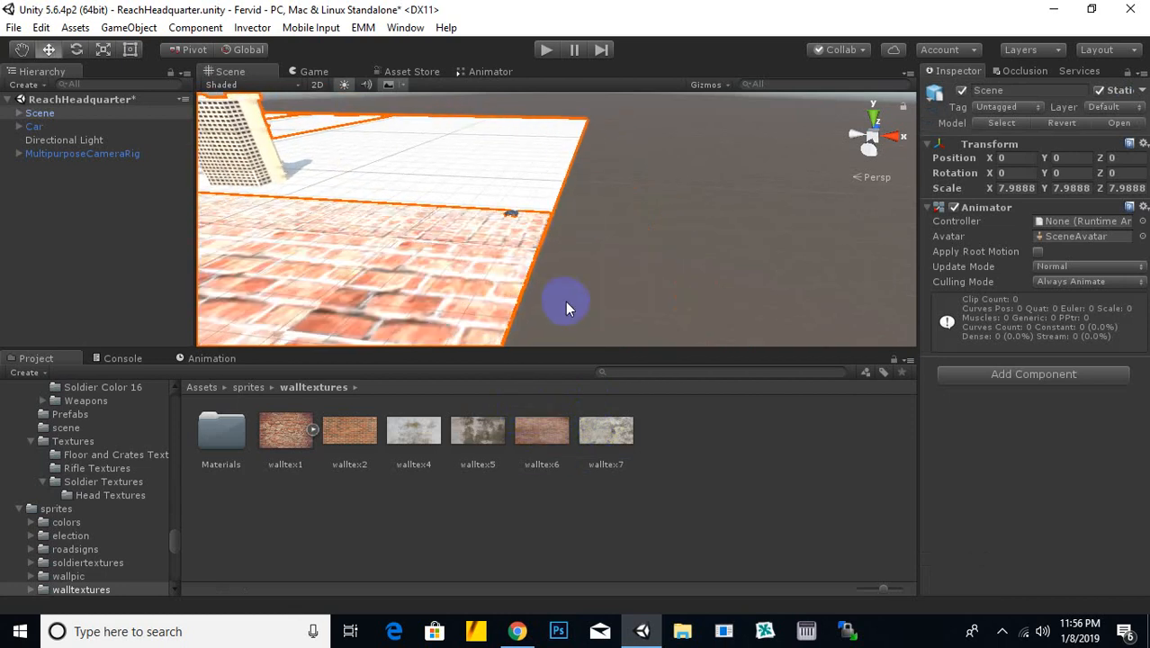
pyautogui.moveTo(566, 303); pyautogui.dragTo(623, 189, button='middle')
pyautogui.scroll(8, 624, 189)
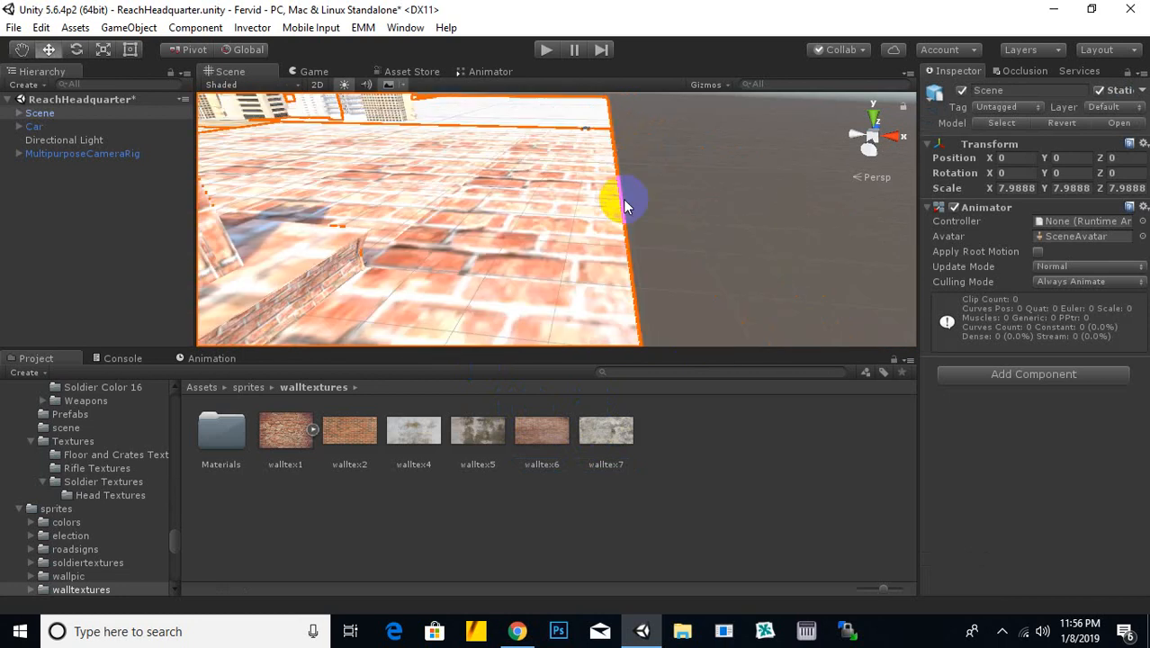
# Examine how the trial wall textures cover the city's ground and buildings, and restore the original materials.
pyautogui.moveTo(716, 259); pyautogui.dragTo(585, 264, button='middle')
pyautogui.scroll(3, 497, 285)
pyautogui.scroll(1, 506, 225)
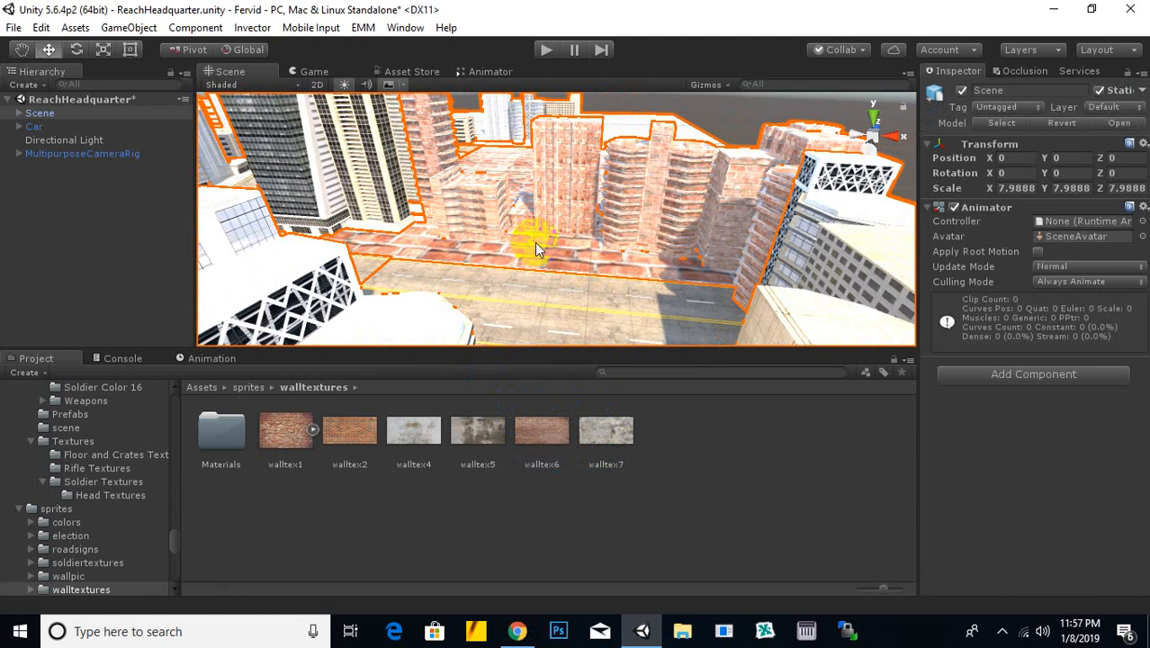
pyautogui.scroll(2, 535, 242)
pyautogui.scroll(4, 675, 256)
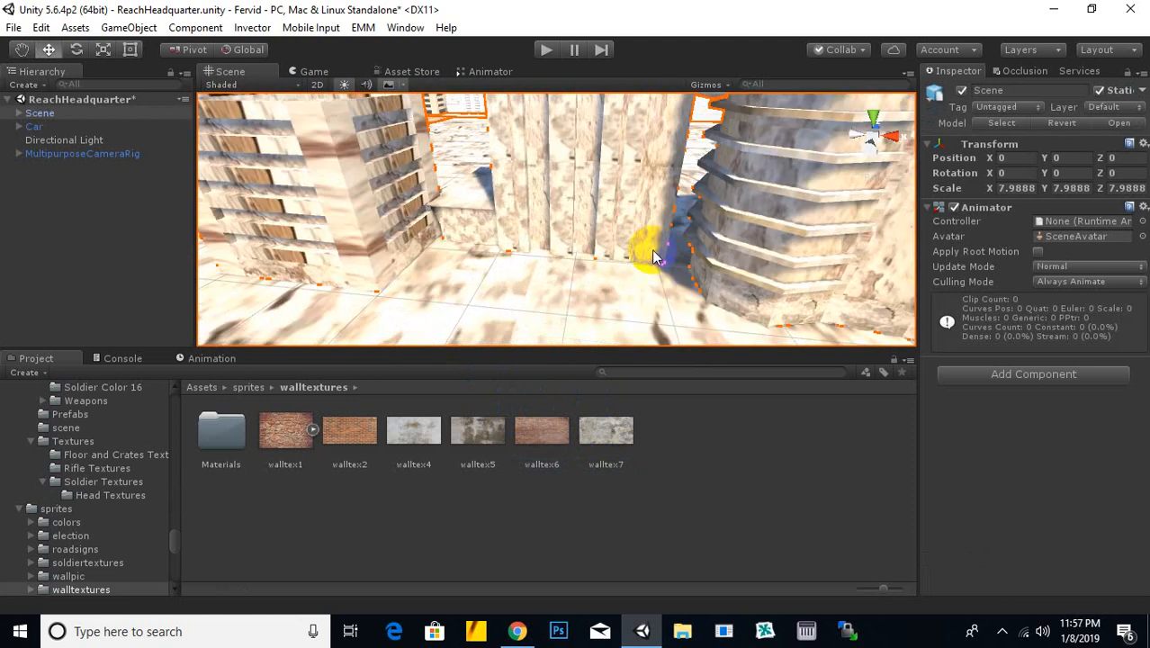
pyautogui.scroll(-5, 648, 253)
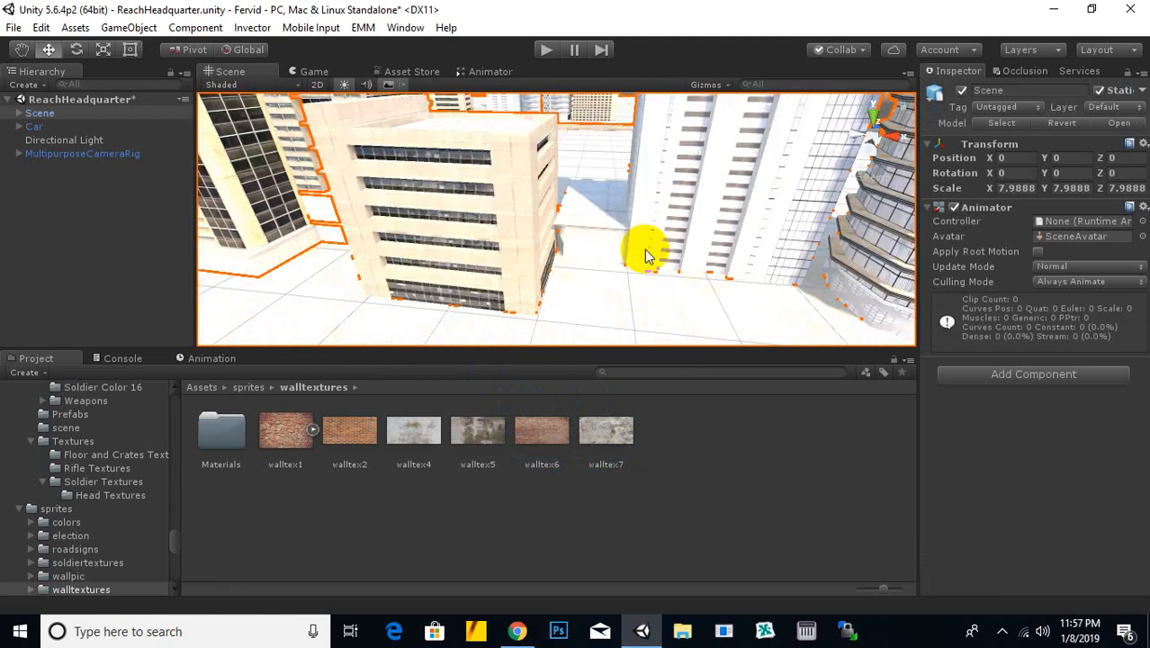
# Try the walltex6 brick texture on Object001, the ground block beside the car's end of the road.
pyautogui.keyDown('alt'); pyautogui.moveTo(645, 254); pyautogui.dragTo(537, 250); pyautogui.keyUp('alt')
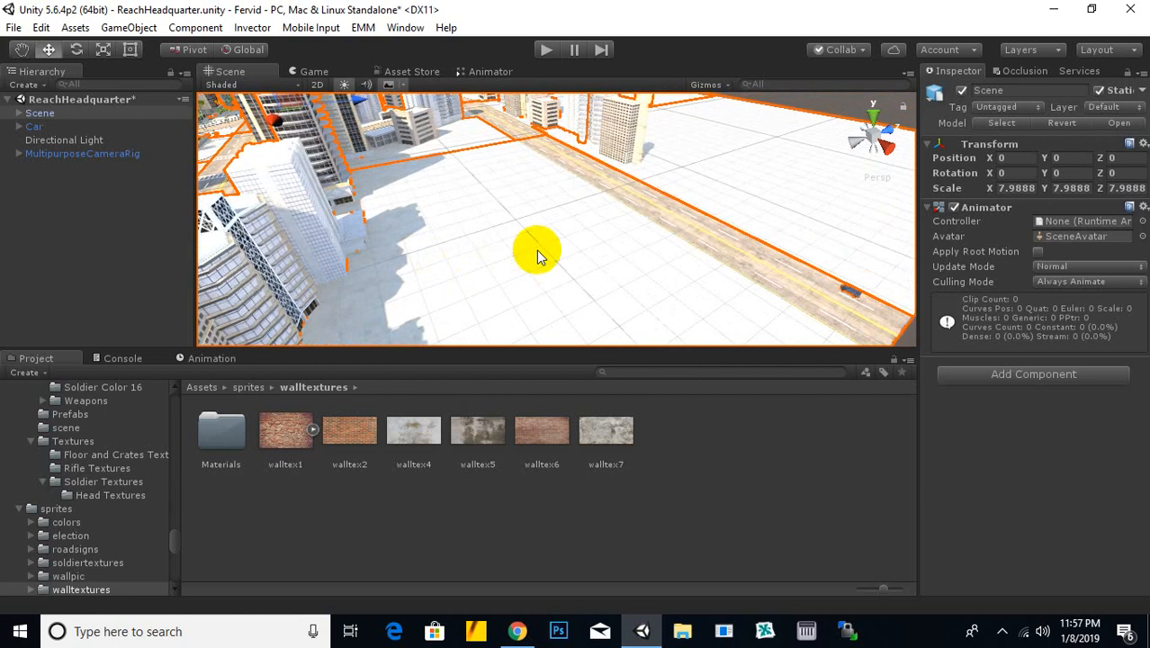
pyautogui.click(20, 116)
pyautogui.click(63, 127)
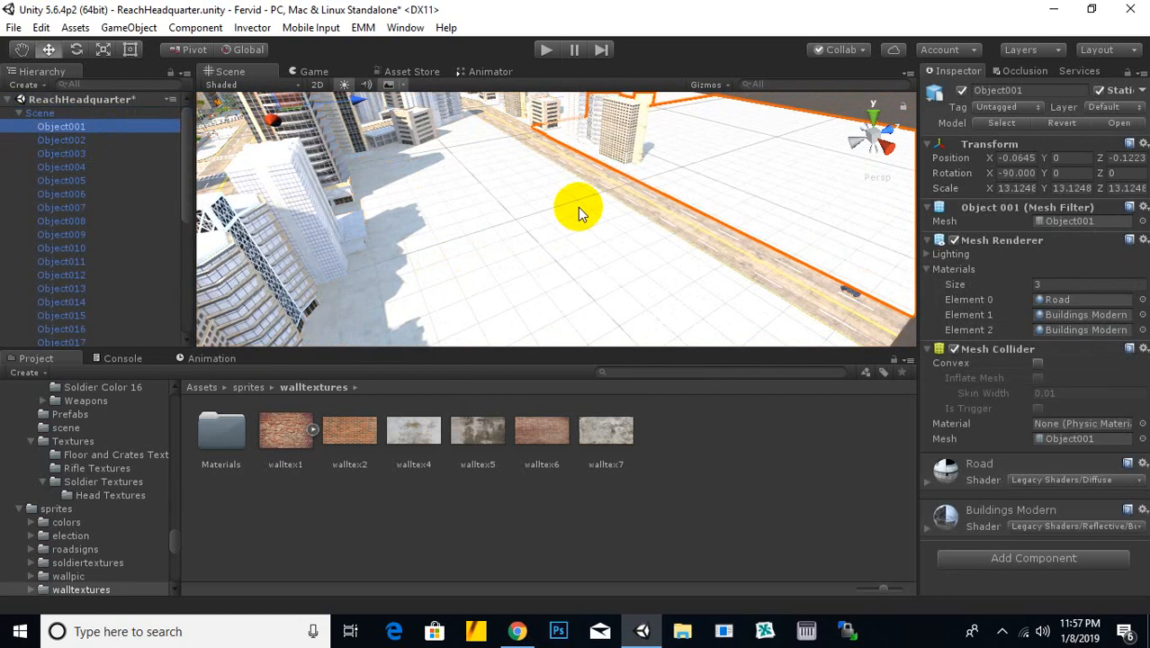
pyautogui.scroll(-3, 619, 226)
pyautogui.moveTo(624, 231); pyautogui.dragTo(582, 226, button='middle')
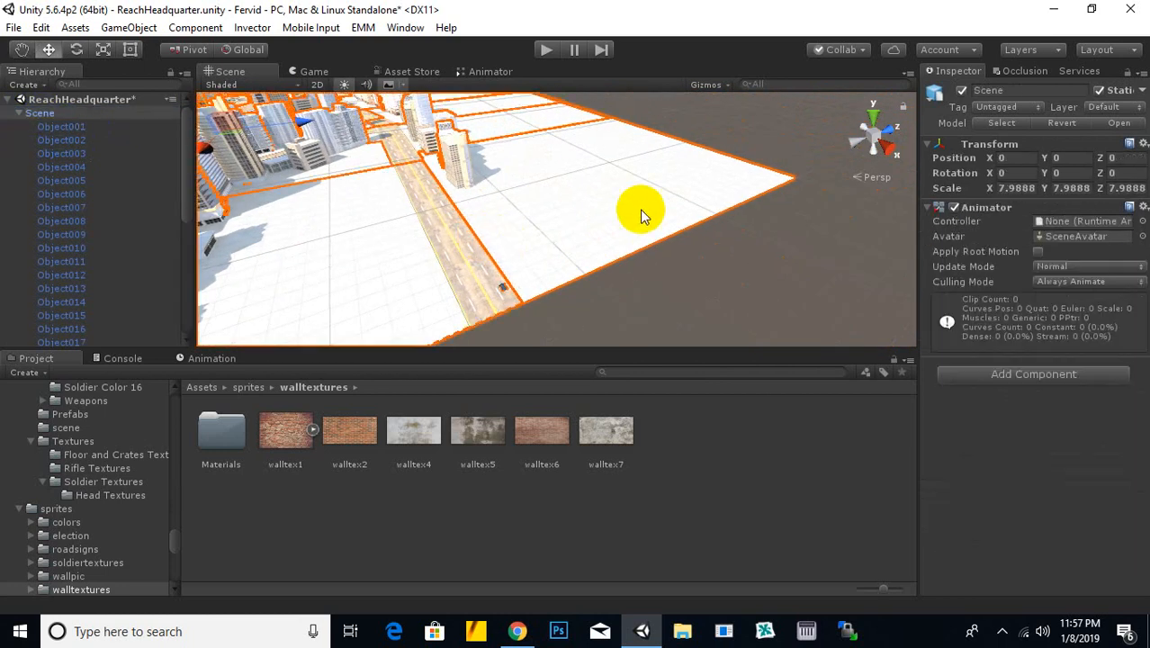
pyautogui.keyDown('alt'); pyautogui.moveTo(441, 204); pyautogui.dragTo(365, 281); pyautogui.keyUp('alt')
pyautogui.moveTo(536, 433); pyautogui.dragTo(655, 269)
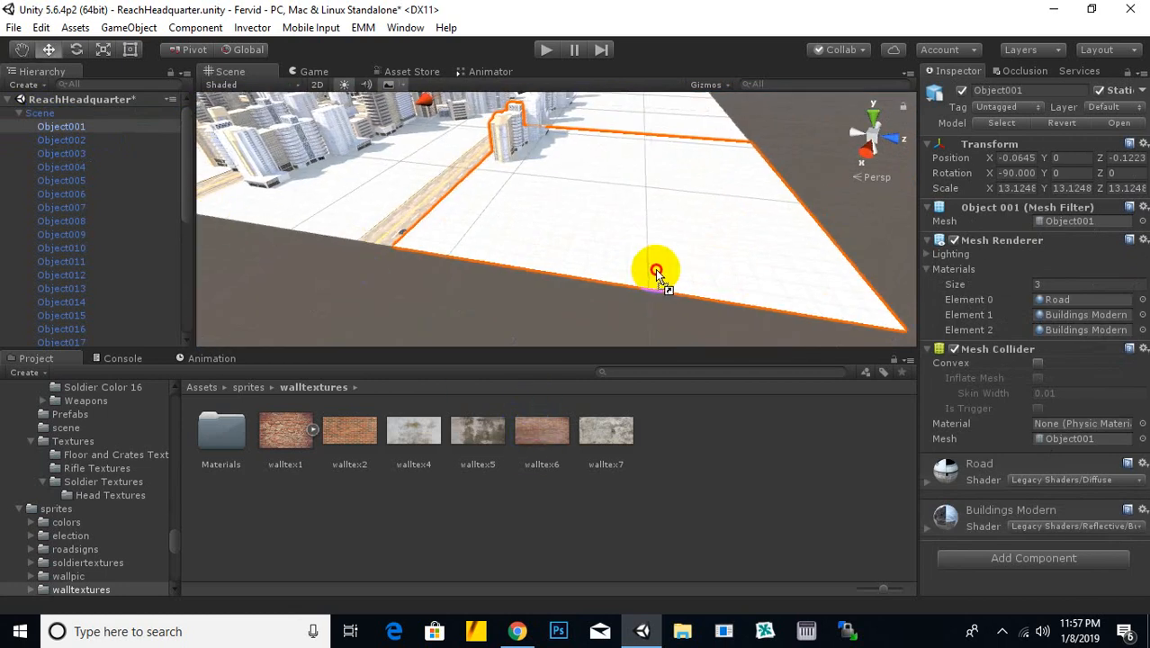
pyautogui.moveTo(610, 283); pyautogui.dragTo(544, 282, button='middle')
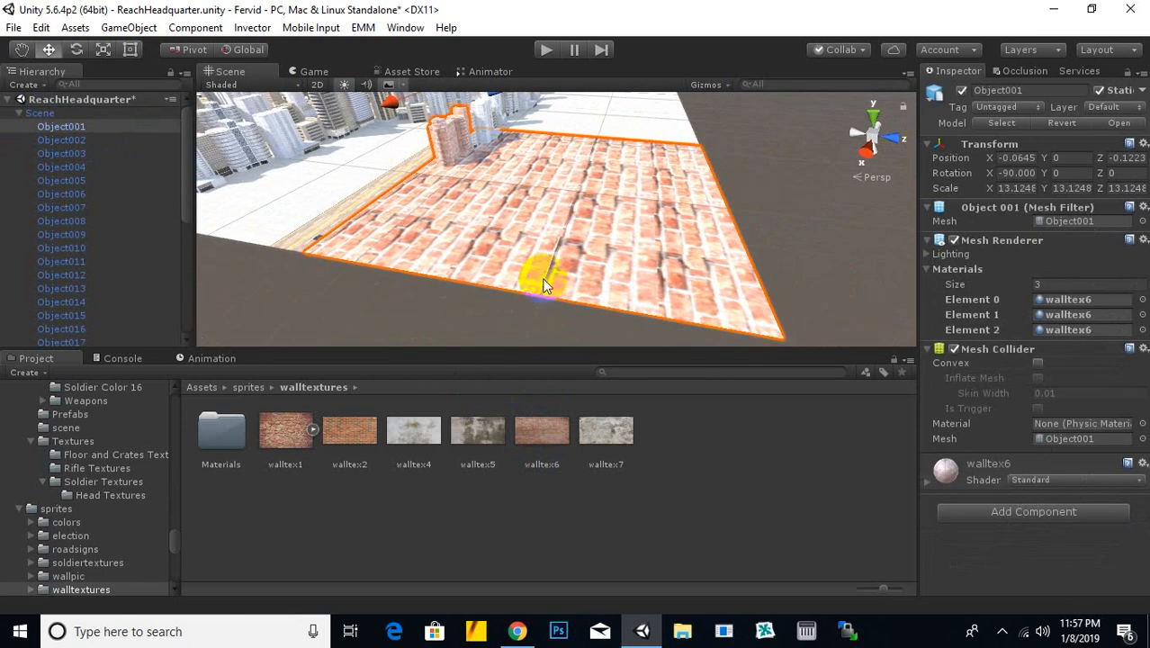
# Examine the brick texture around the buildings of Object001 and undo the texture change.
pyautogui.scroll(3, 545, 282)
pyautogui.moveTo(467, 154); pyautogui.dragTo(612, 249, button='middle')
pyautogui.scroll(2, 612, 248)
pyautogui.keyDown('alt'); pyautogui.moveTo(610, 251); pyautogui.dragTo(349, 230); pyautogui.keyUp('alt')
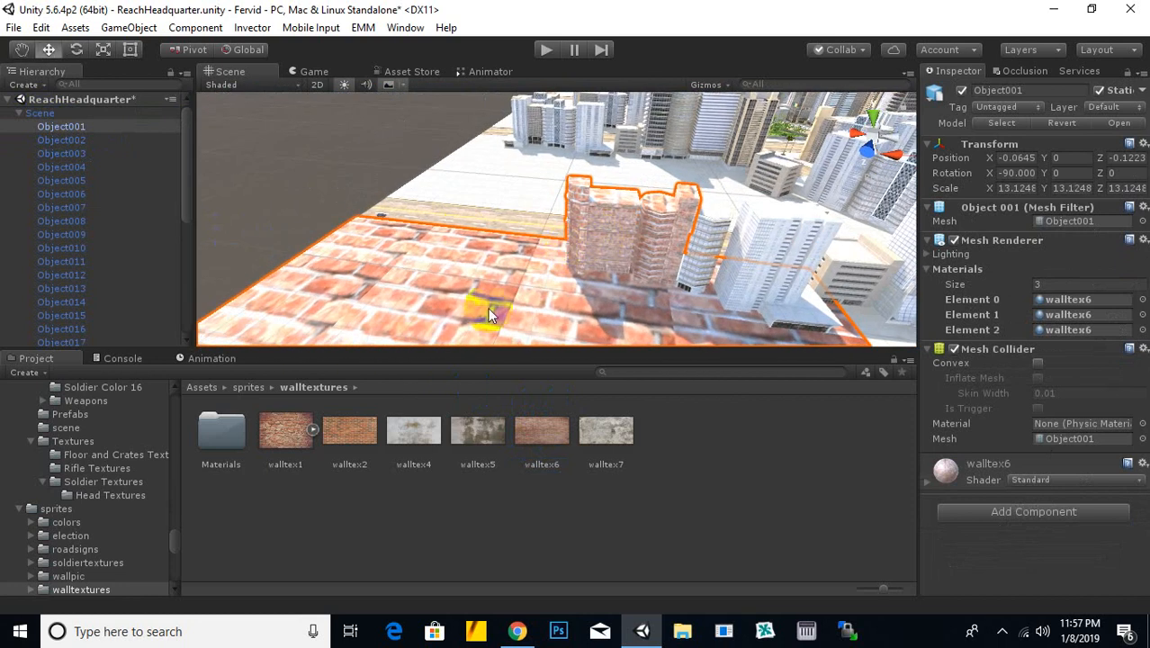
pyautogui.moveTo(518, 288); pyautogui.dragTo(266, 198, button='middle')
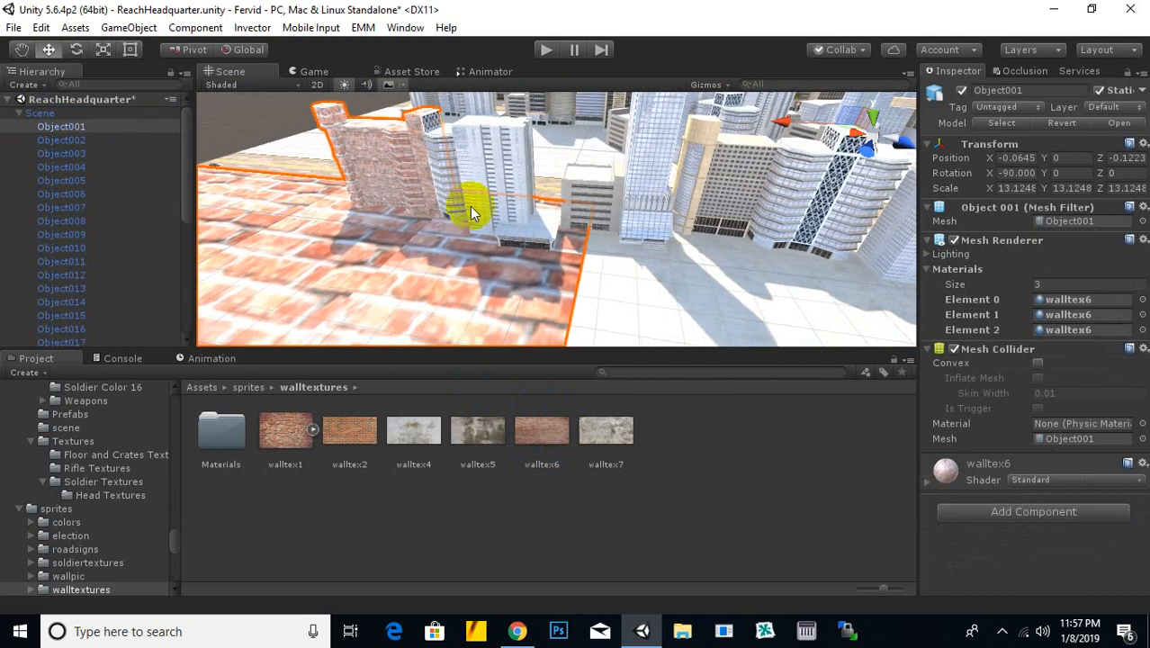
pyautogui.scroll(7, 470, 211)
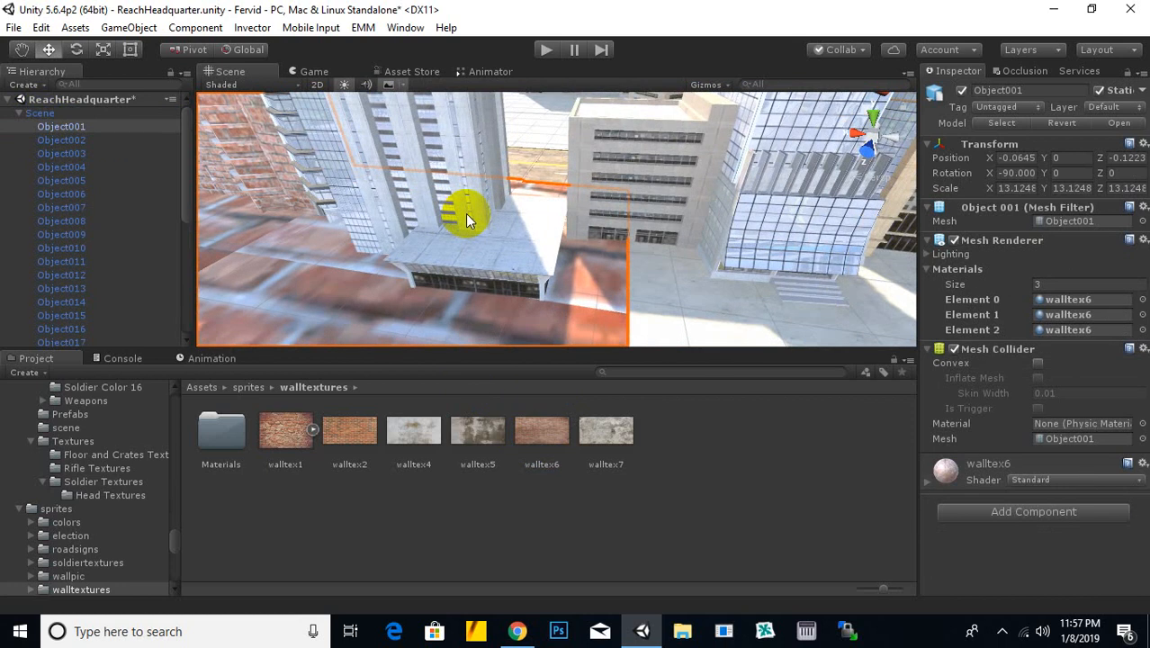
pyautogui.hotkey('ctrl', 'z')
# Look over the city's original ground and buildings, from close up to an overview of the whole map.
pyautogui.keyDown('alt'); pyautogui.moveTo(466, 214); pyautogui.dragTo(595, 293); pyautogui.keyUp('alt')
pyautogui.moveTo(595, 294); pyautogui.dragTo(703, 220, button='middle')
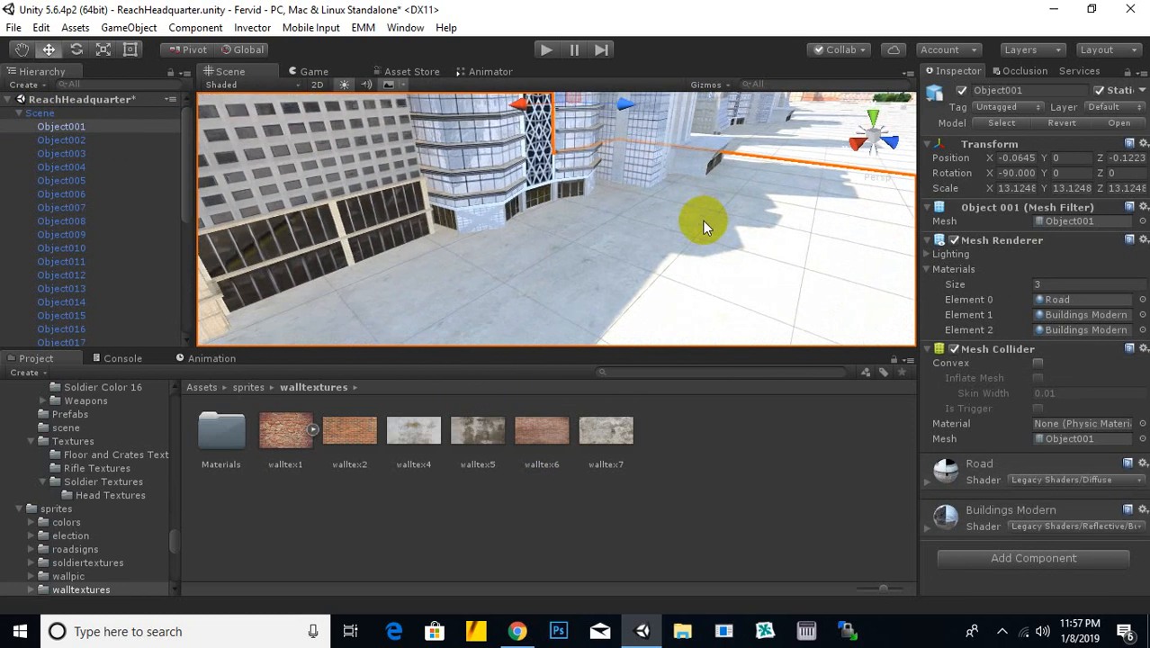
pyautogui.scroll(-4, 701, 222)
pyautogui.moveTo(468, 286); pyautogui.dragTo(725, 302, button='middle')
pyautogui.keyDown('alt'); pyautogui.moveTo(727, 305); pyautogui.dragTo(801, 241); pyautogui.keyUp('alt')
pyautogui.scroll(-3, 801, 241)
pyautogui.moveTo(801, 241); pyautogui.dragTo(649, 262, button='middle')
pyautogui.keyDown('alt'); pyautogui.moveTo(649, 261); pyautogui.dragTo(590, 279); pyautogui.keyUp('alt')
pyautogui.moveTo(494, 198); pyautogui.dragTo(377, 268, button='middle')
pyautogui.scroll(-5, 539, 190)
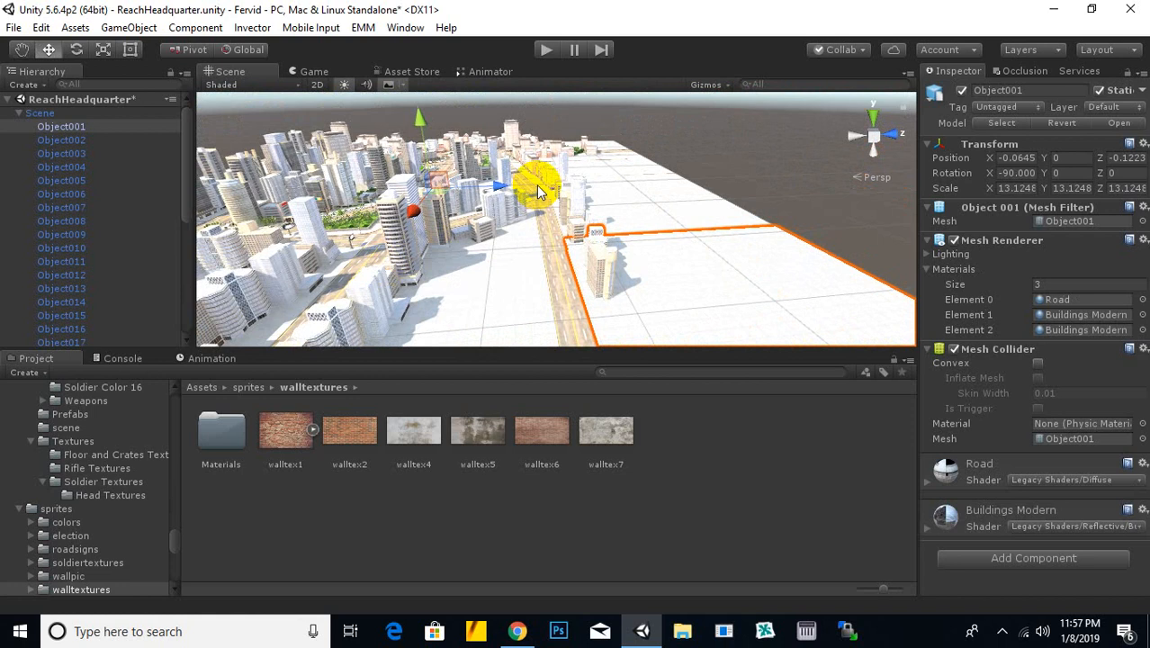
pyautogui.moveTo(552, 212); pyautogui.dragTo(604, 236, button='middle')
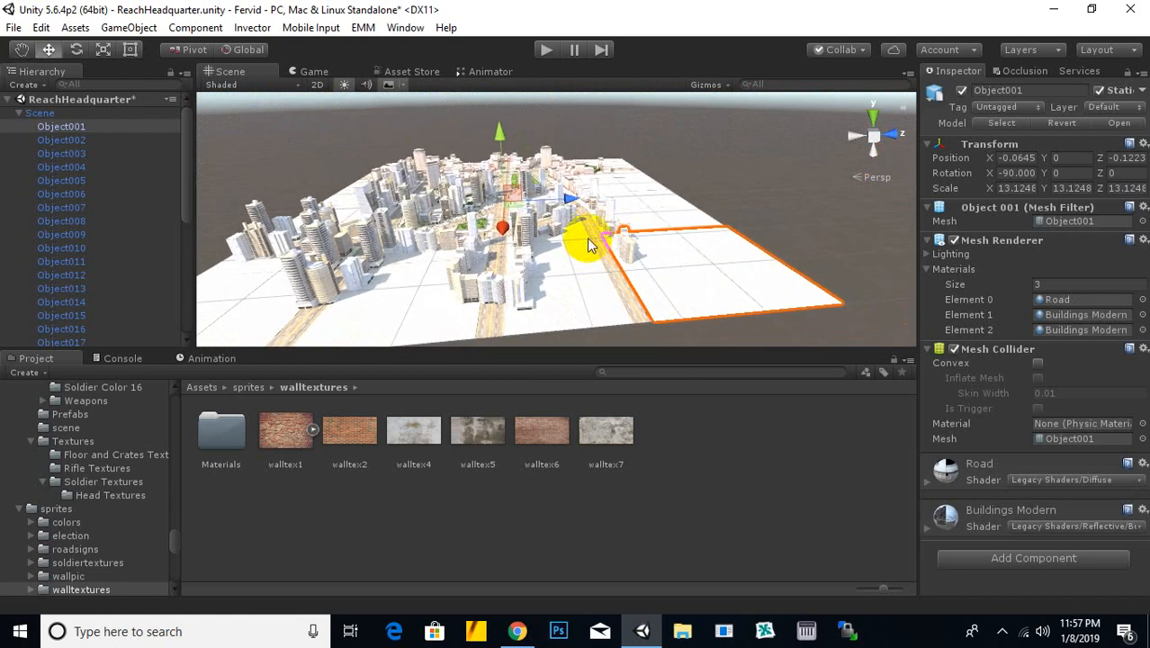
# Save the ReachHeadquarter level and collapse the Scene object's list of children.
pyautogui.click(27, 114)
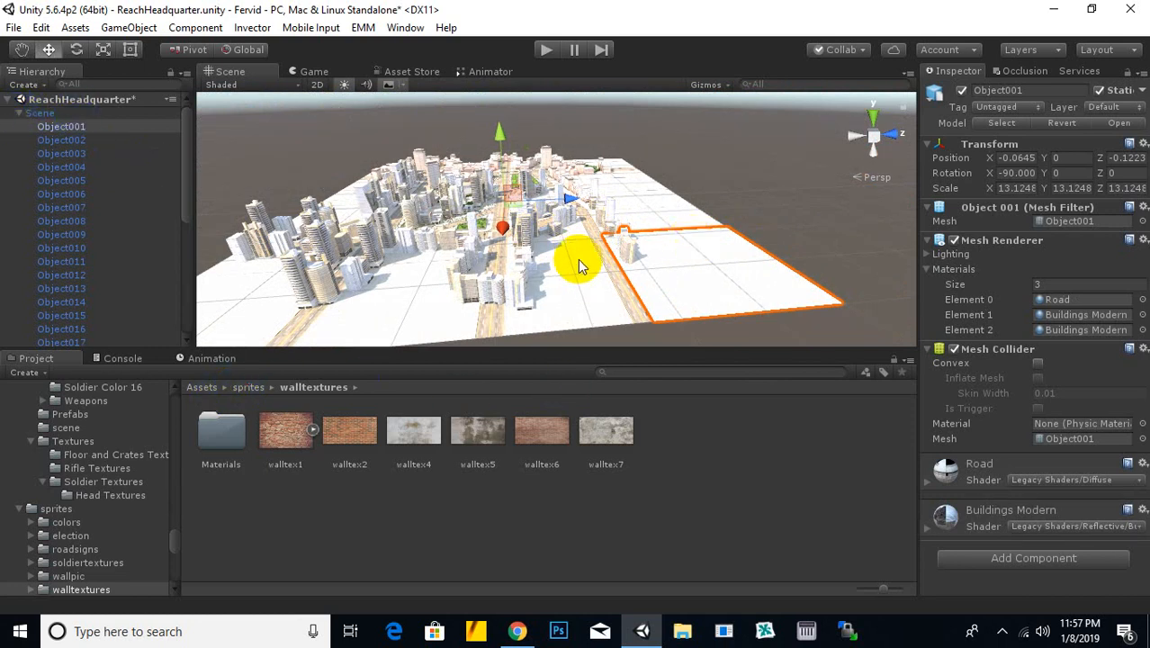
pyautogui.hotkey('ctrl', 's')
pyautogui.click(20, 118)
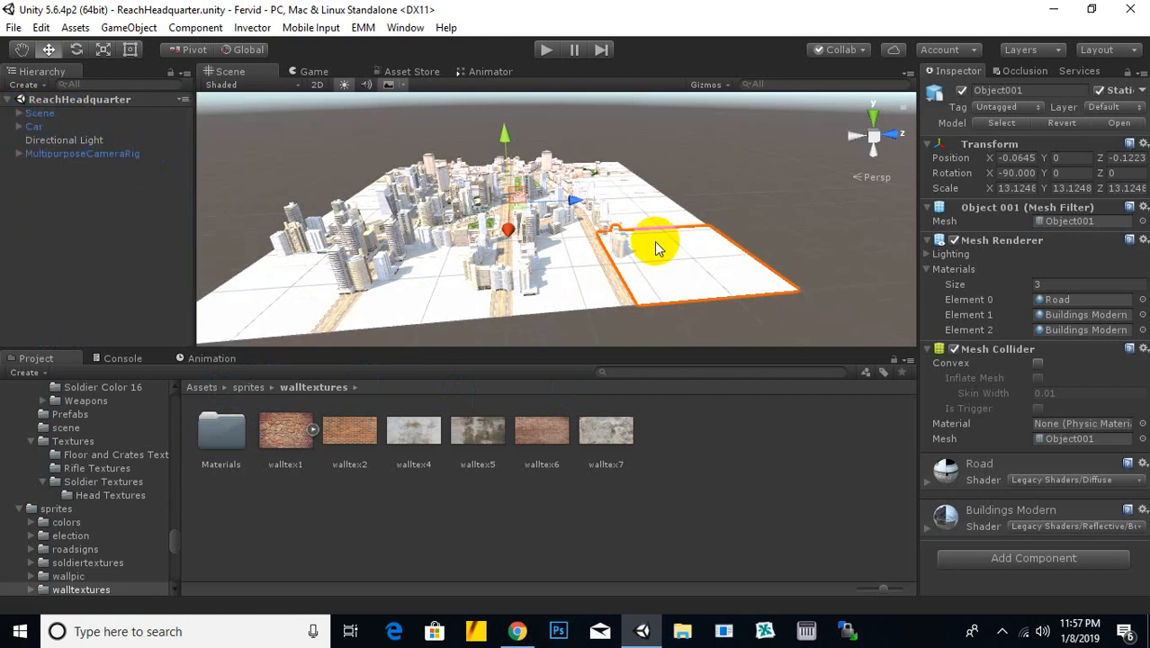
# Return to the root Assets folder and look over the city map and the empty ground around Object001.
pyautogui.click(243, 389)
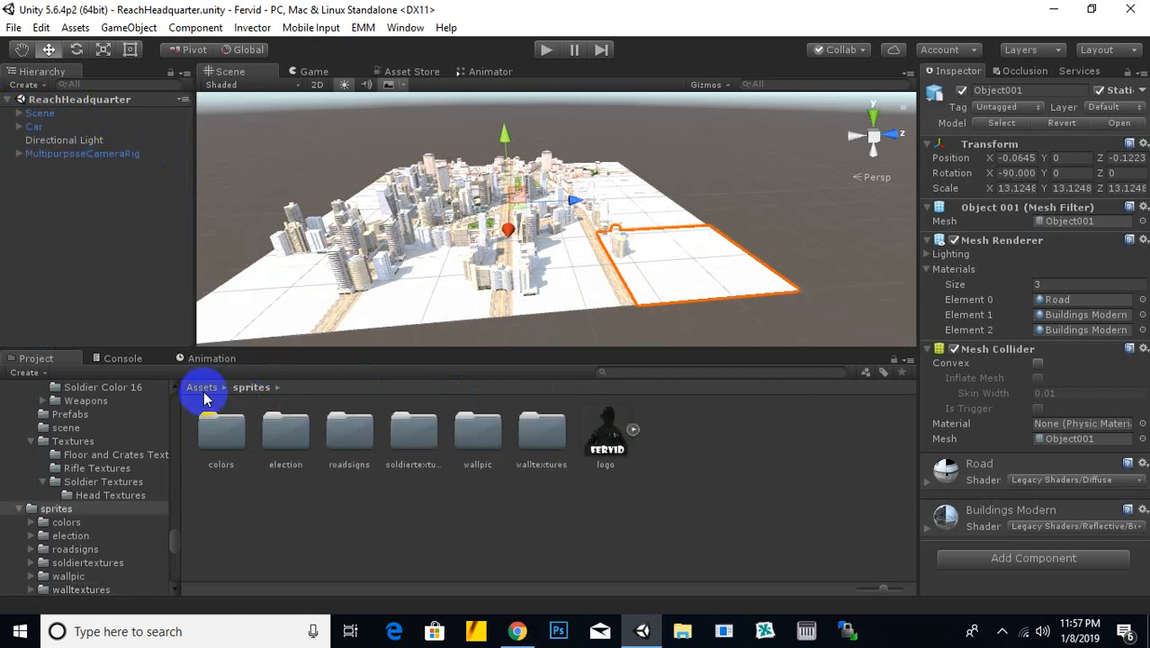
pyautogui.click(202, 387)
pyautogui.scroll(-5, 693, 243)
pyautogui.keyDown('alt'); pyautogui.moveTo(679, 263); pyautogui.dragTo(286, 201); pyautogui.keyUp('alt')
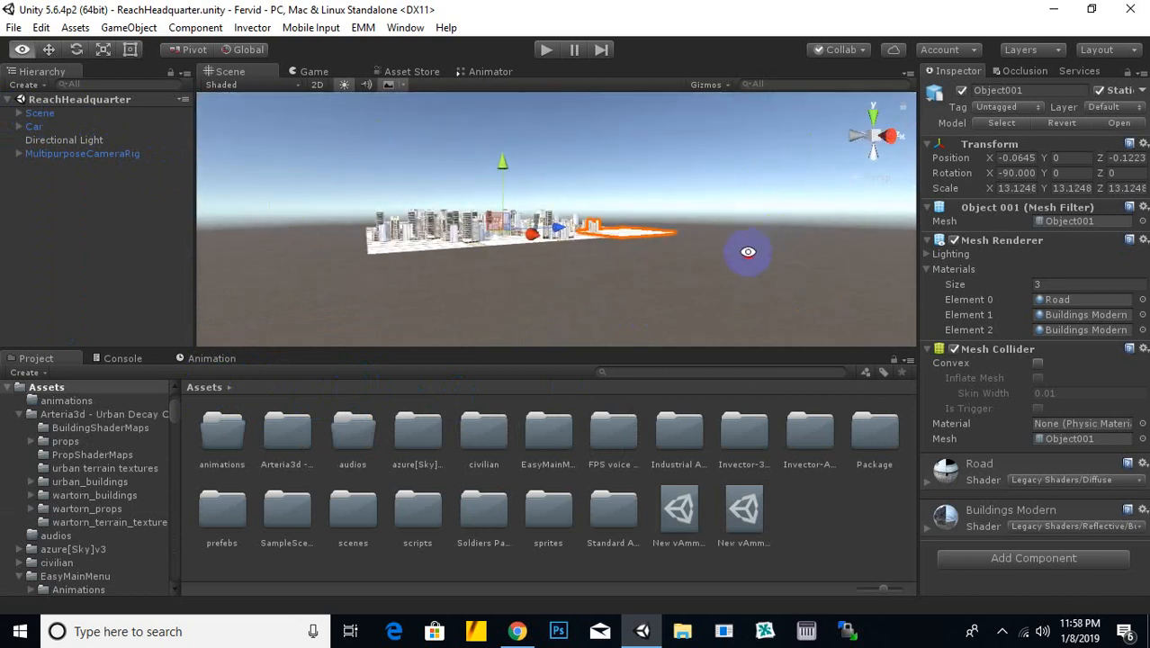
pyautogui.keyDown('alt'); pyautogui.moveTo(748, 252); pyautogui.dragTo(657, 347); pyautogui.keyUp('alt')
pyautogui.scroll(5, 537, 263)
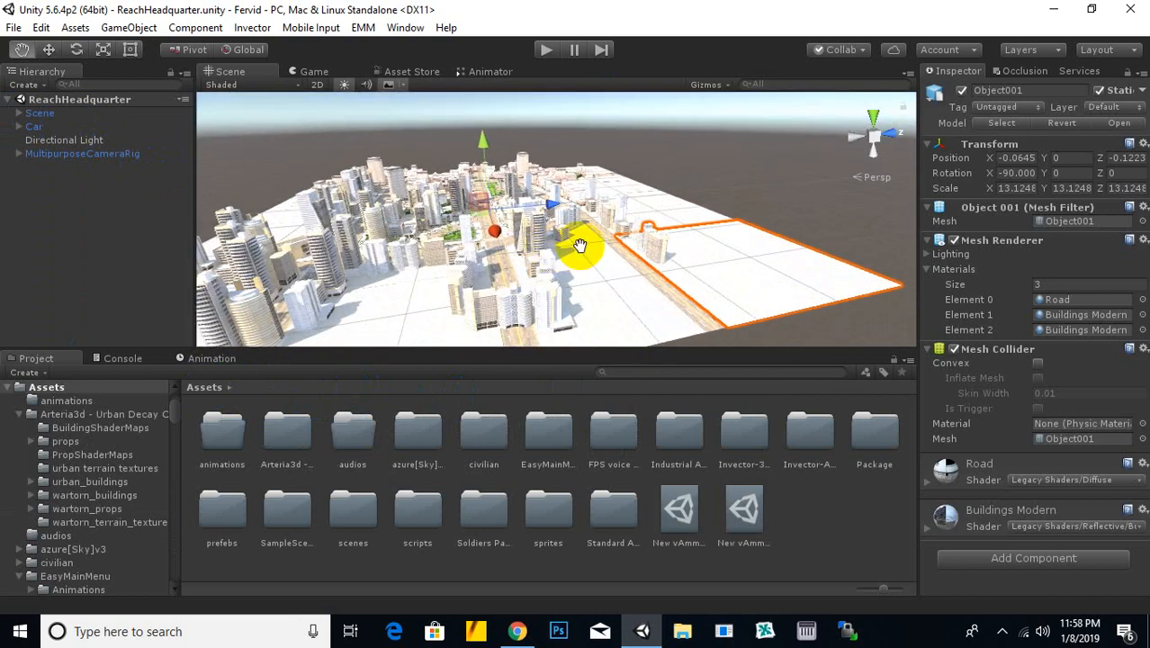
pyautogui.keyDown('alt'); pyautogui.moveTo(580, 245); pyautogui.dragTo(534, 145); pyautogui.keyUp('alt')
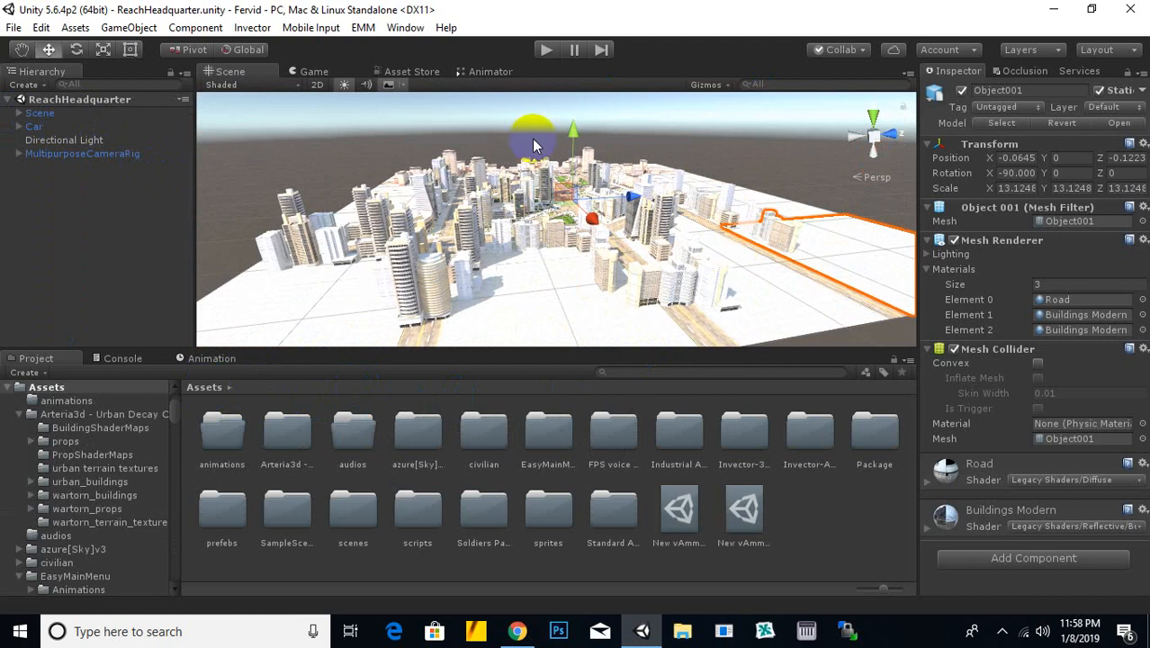
pyautogui.keyDown('alt'); pyautogui.moveTo(808, 254); pyautogui.dragTo(778, 192); pyautogui.keyUp('alt')
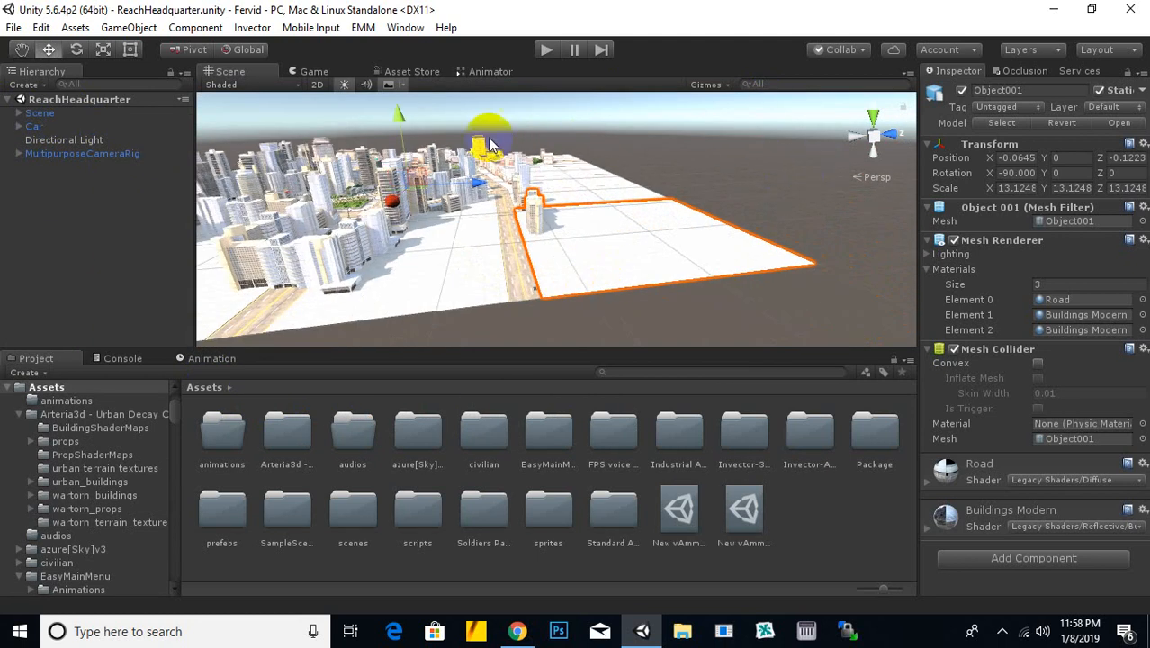
pyautogui.keyDown('alt'); pyautogui.moveTo(490, 144); pyautogui.dragTo(613, 257); pyautogui.keyUp('alt')
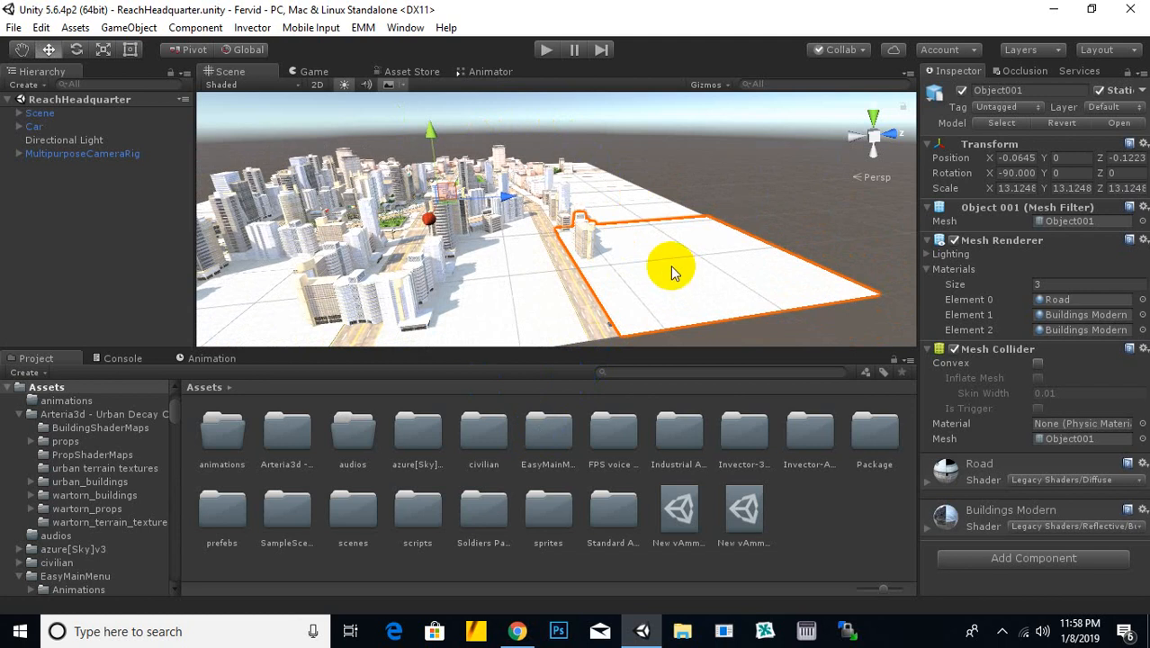
# Look through the azure[Sky]v3 folder and its Scenes subfolder for sky assets, and return to the root Assets folder.
pyautogui.doubleClick(420, 421)
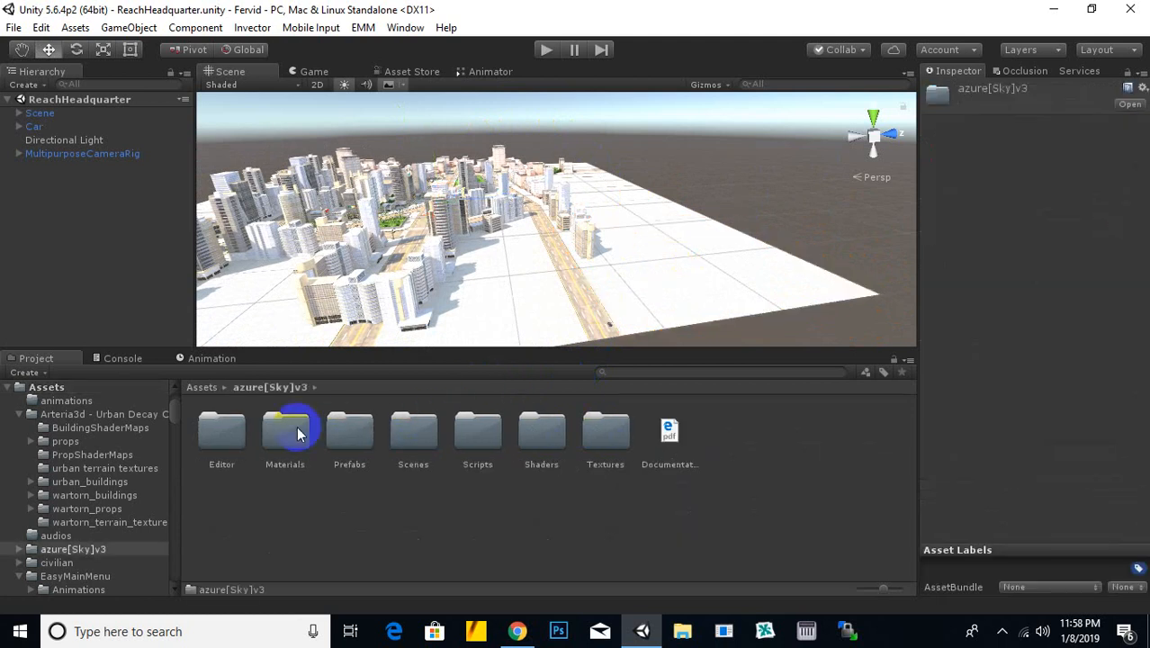
pyautogui.doubleClick(408, 431)
pyautogui.click(408, 431)
pyautogui.click(308, 500)
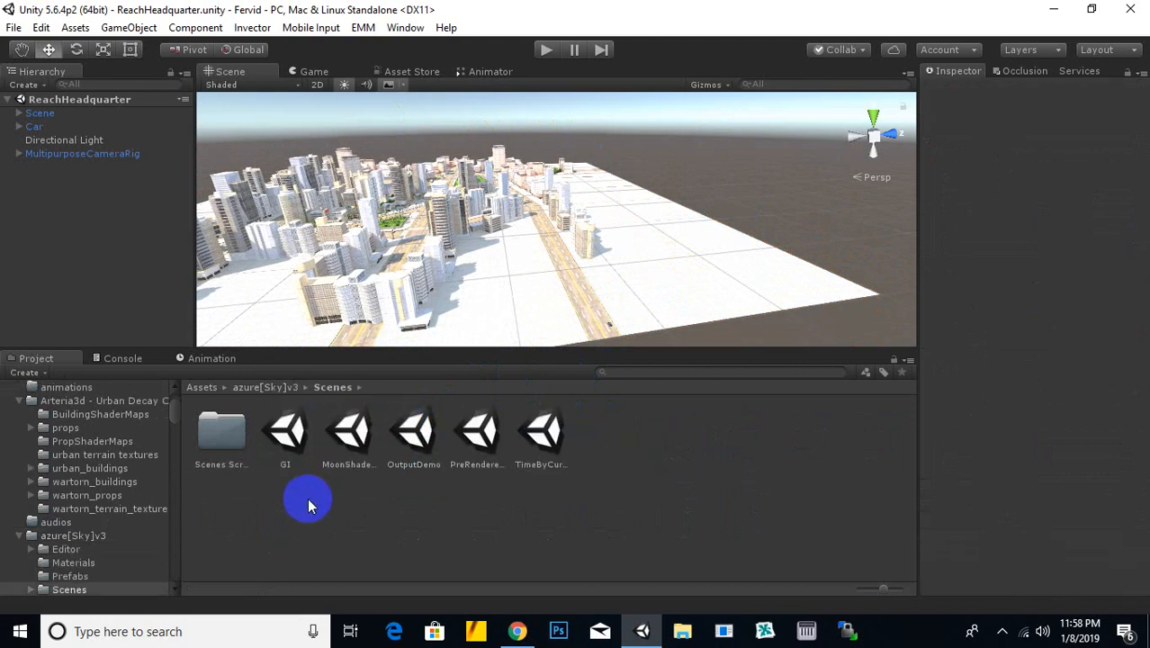
pyautogui.click(270, 387)
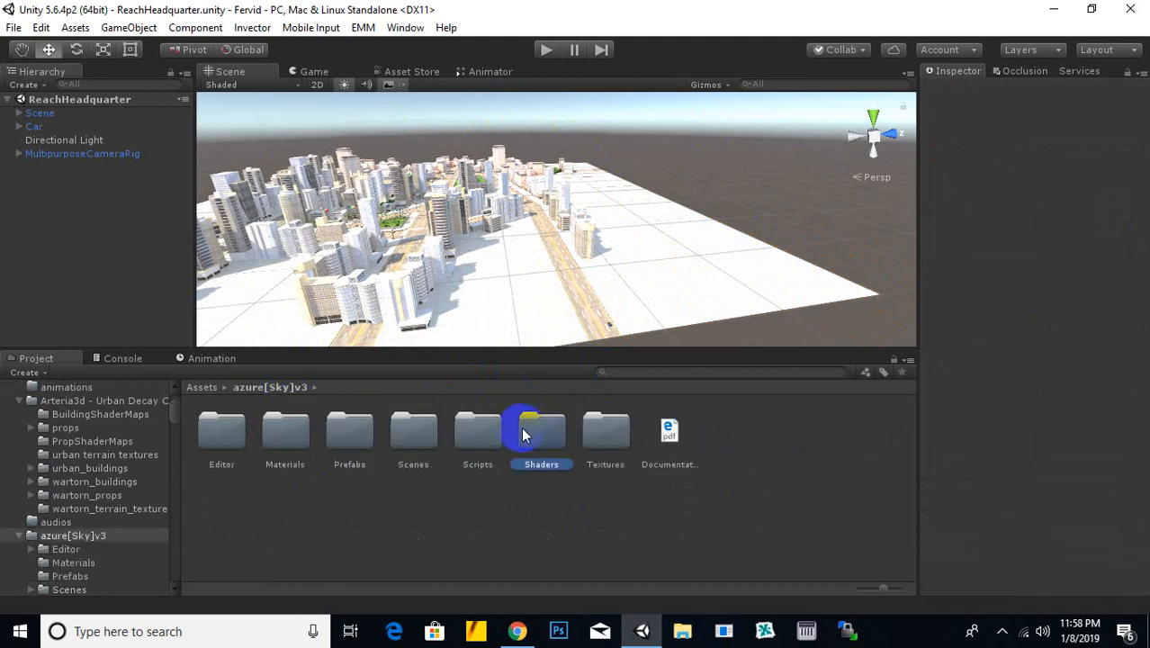
pyautogui.click(212, 388)
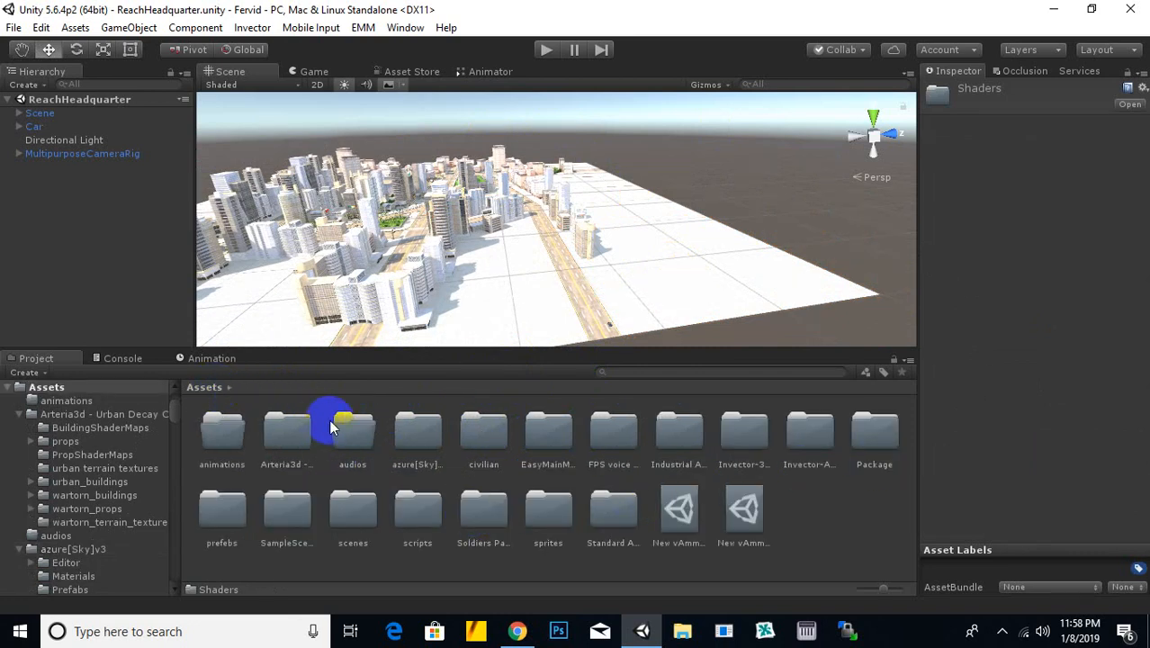
pyautogui.click(409, 431)
pyautogui.click(300, 501)
pyautogui.click(236, 501)
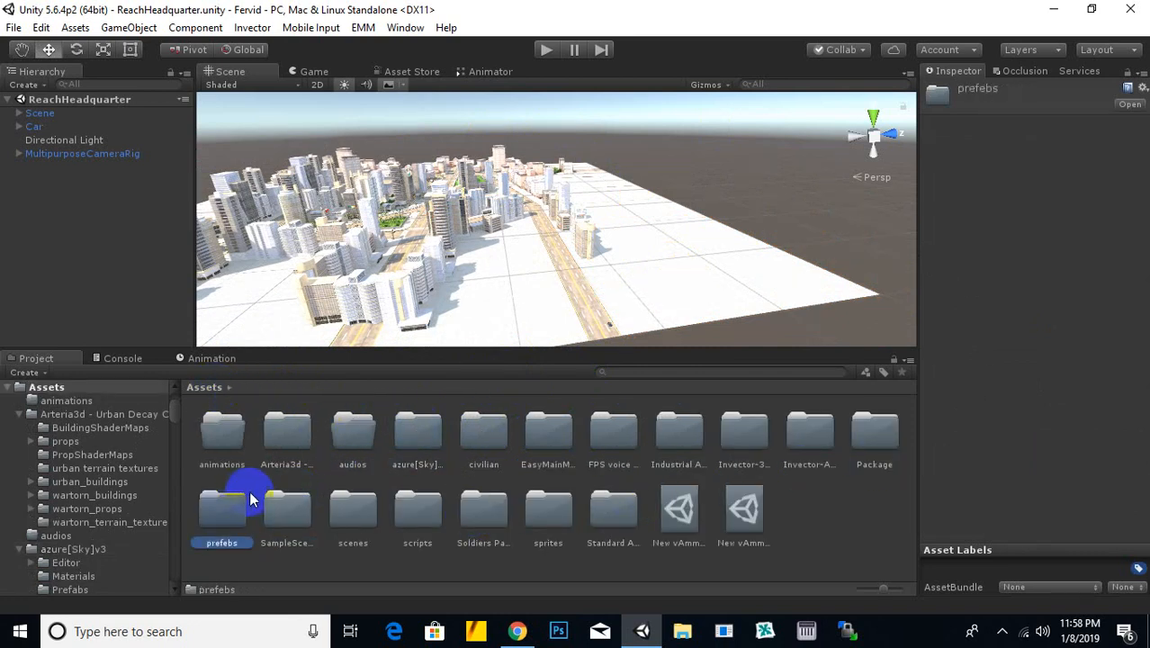
pyautogui.click(801, 531)
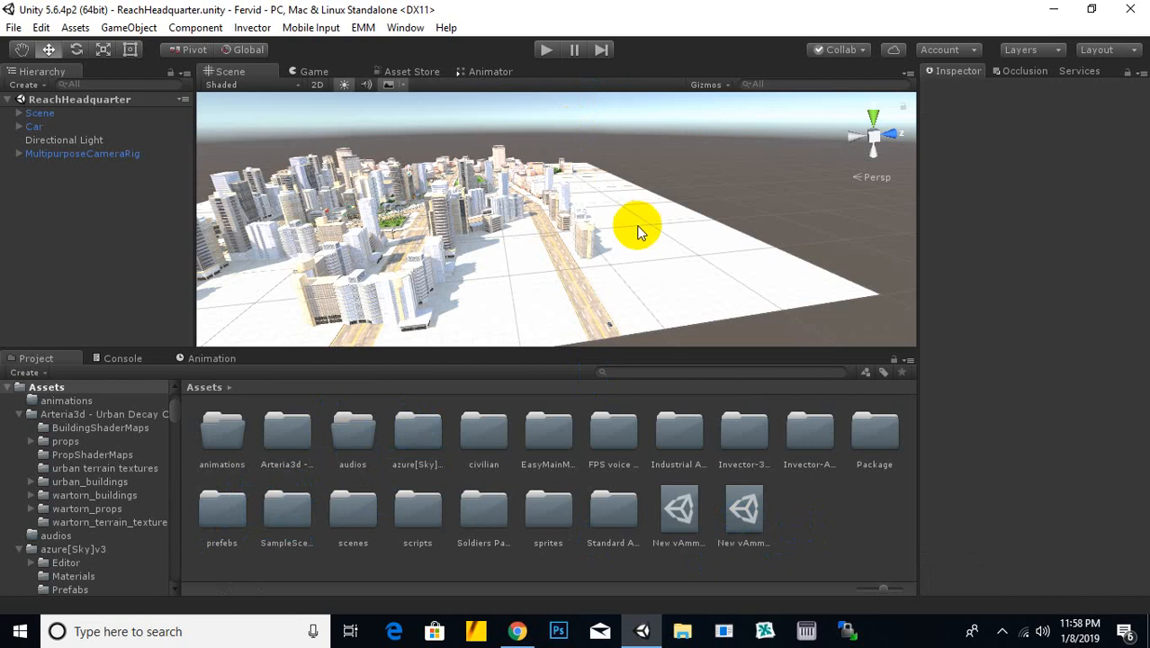
# Open the scene's Lighting settings and search the skybox material choices for "sky".
pyautogui.scroll(3, 635, 226)
pyautogui.scroll(-4, 609, 221)
pyautogui.moveTo(581, 249); pyautogui.dragTo(595, 290, button='middle')
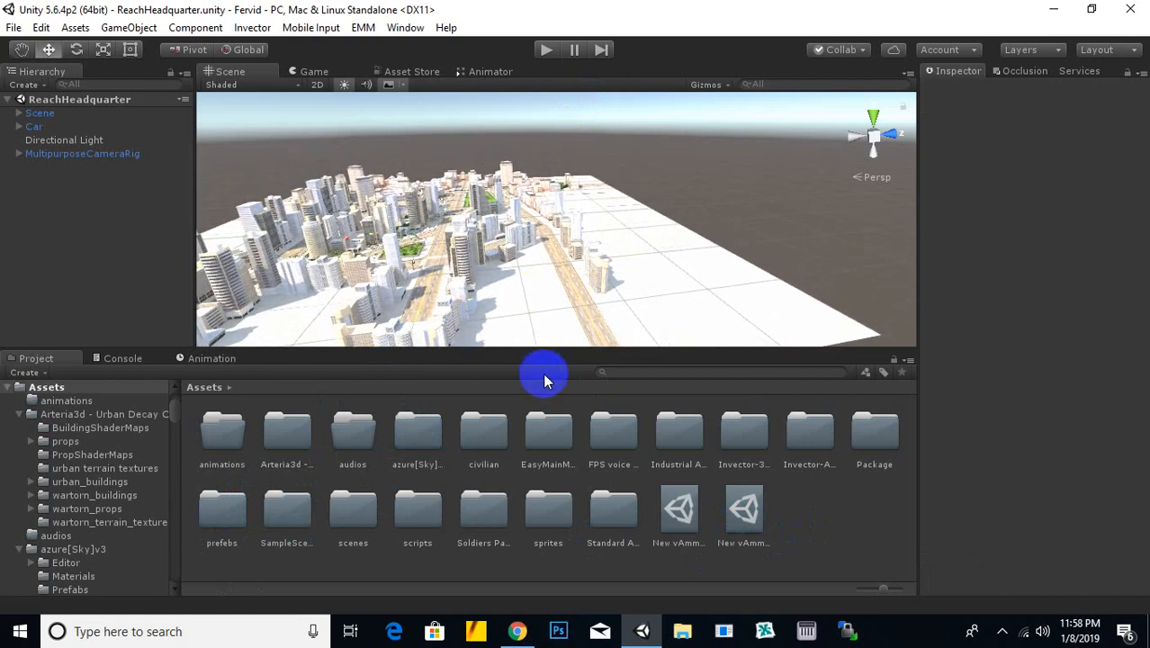
pyautogui.click(407, 27)
pyautogui.moveTo(484, 457)
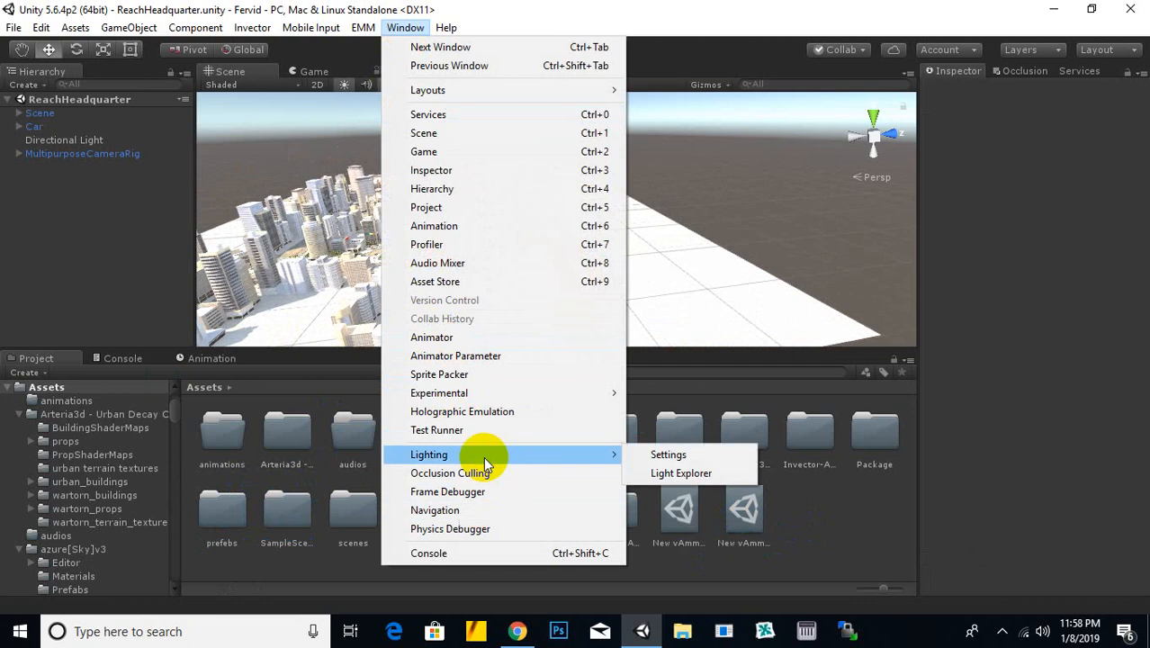
pyautogui.click(668, 456)
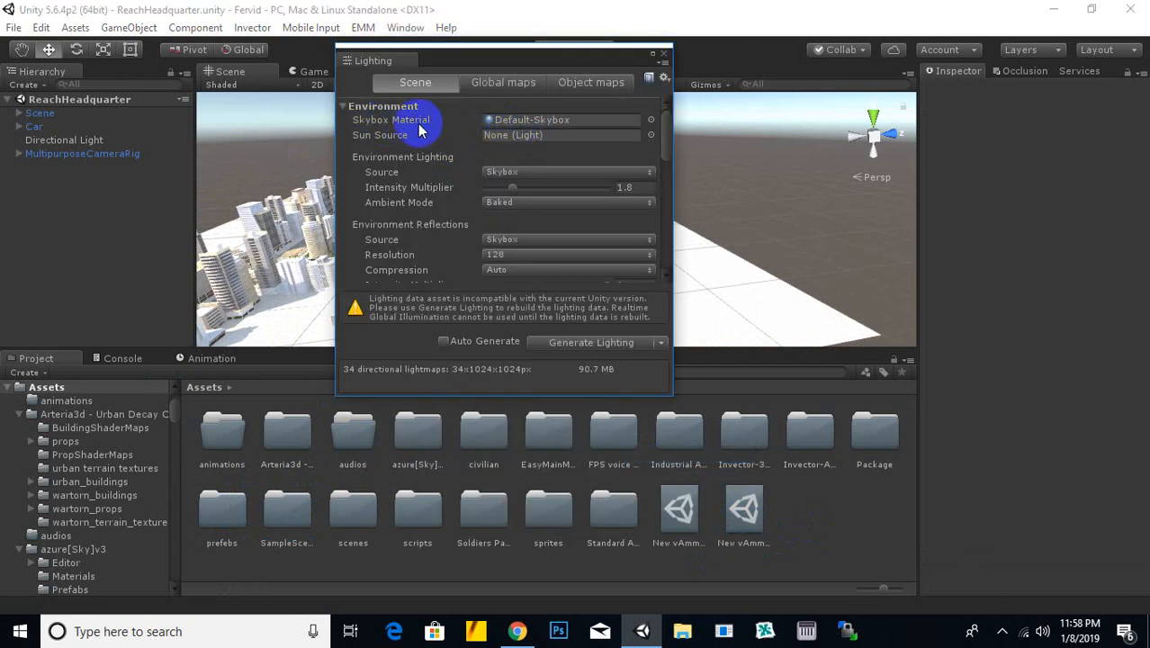
pyautogui.click(653, 120)
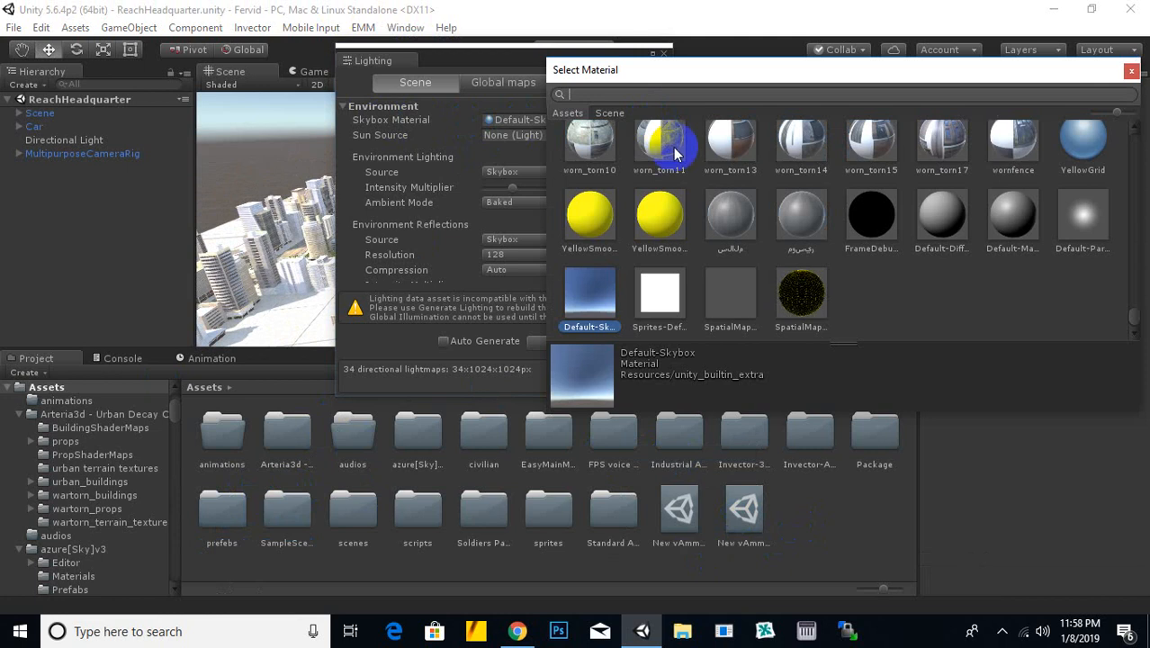
pyautogui.scroll(-10, 823, 191)
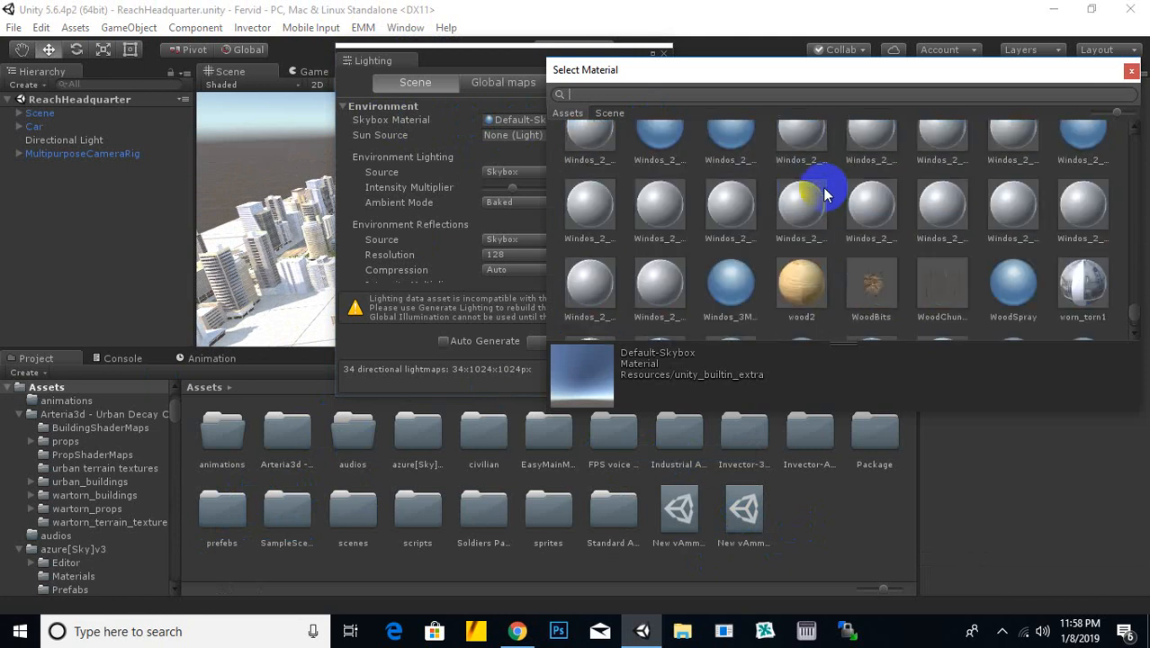
pyautogui.write('sky')
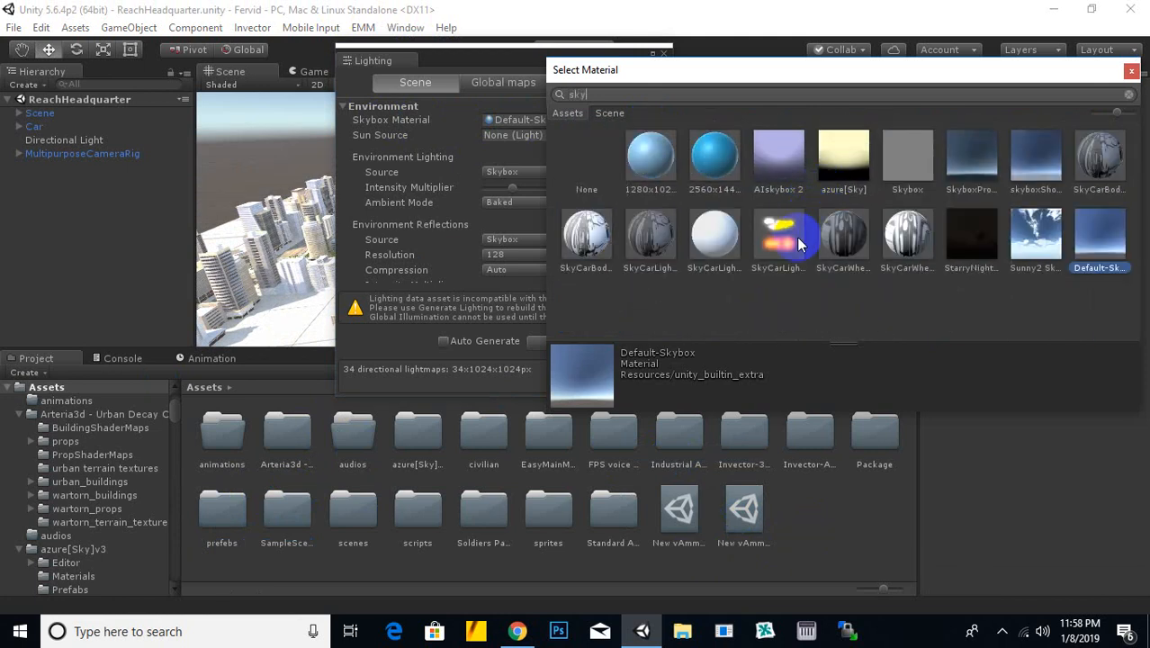
# Try Sunny2 Skybox and the 2560x1440-spanish-sky-blue-solid-color-background material as the scene's skybox.
pyautogui.click(1035, 261)
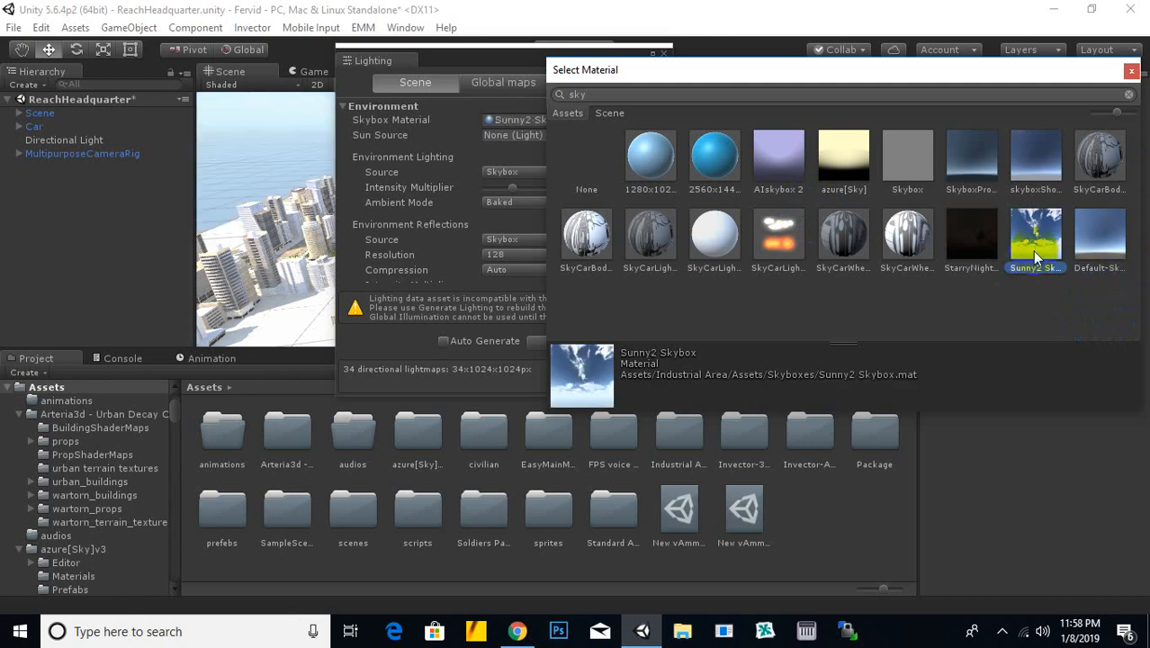
pyautogui.moveTo(959, 71); pyautogui.dragTo(1012, 146)
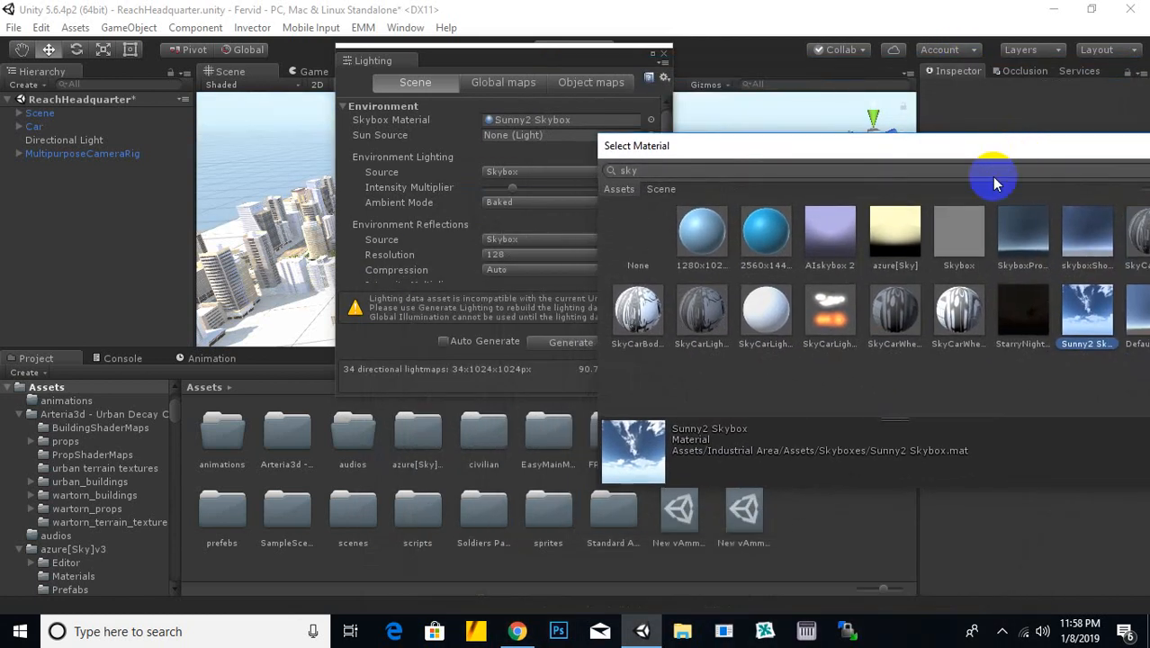
pyautogui.click(766, 231)
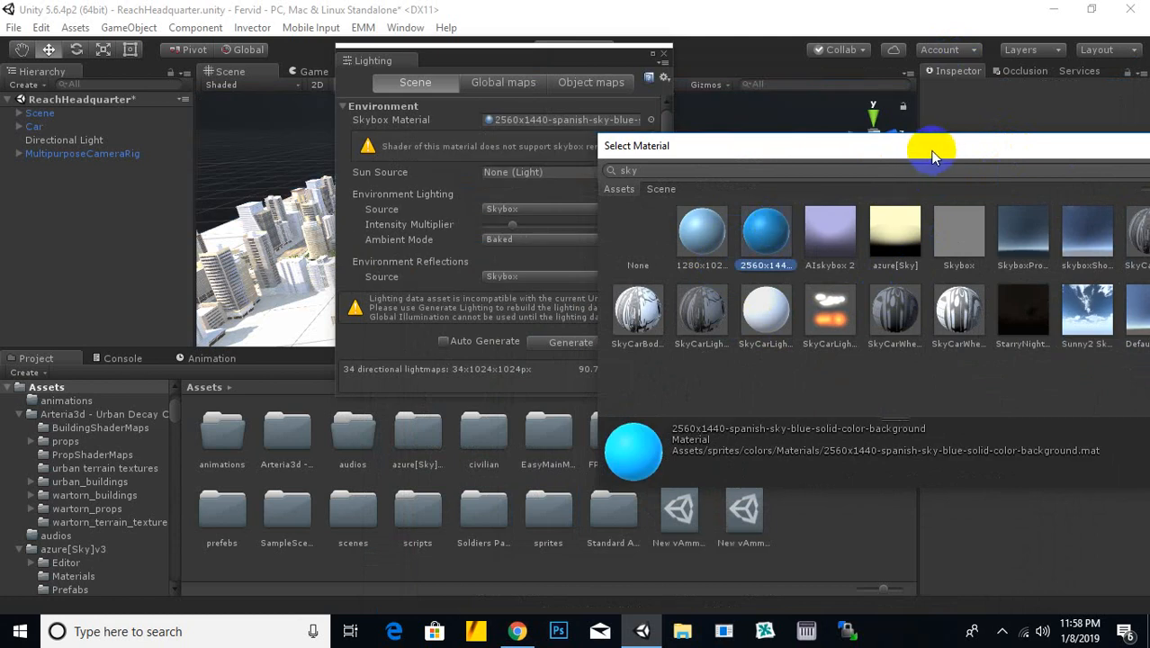
# Set the scene's skybox material to SkyboxProcedural and close the Lighting settings.
pyautogui.moveTo(932, 153); pyautogui.dragTo(644, 143)
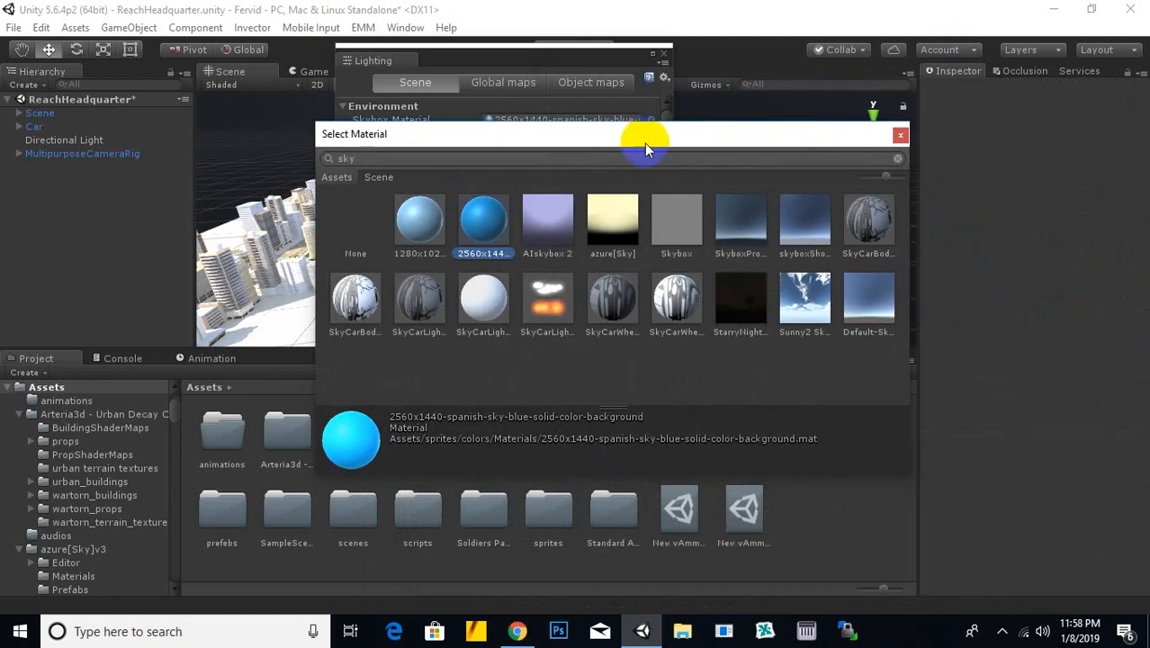
pyautogui.click(737, 221)
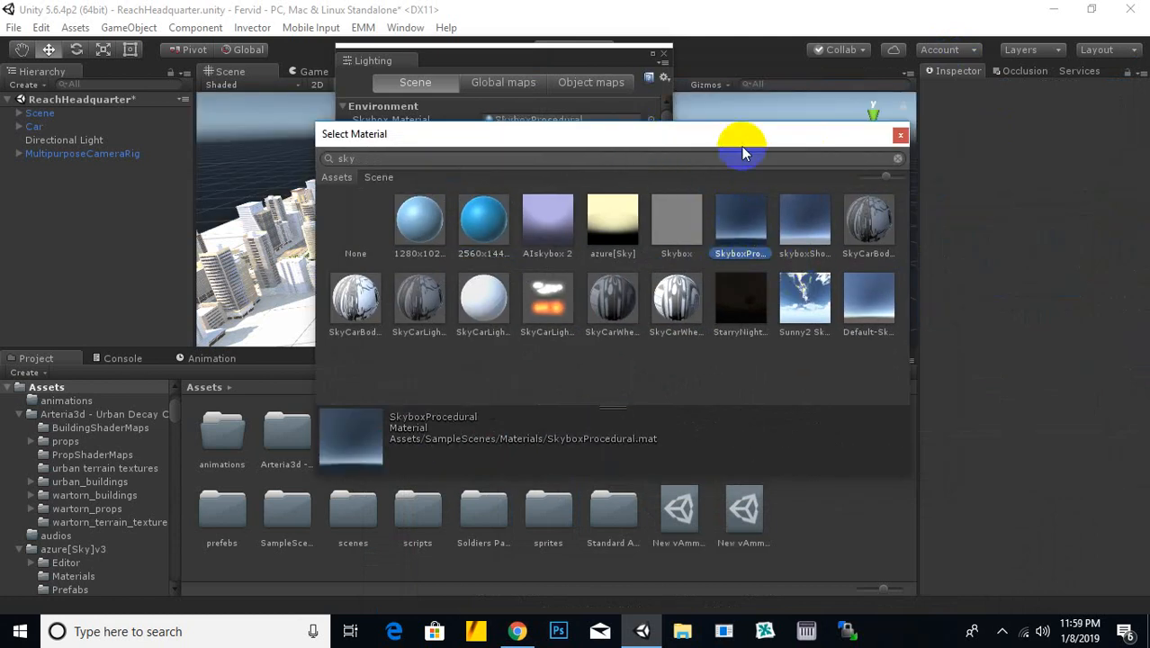
pyautogui.moveTo(744, 148); pyautogui.dragTo(693, 173)
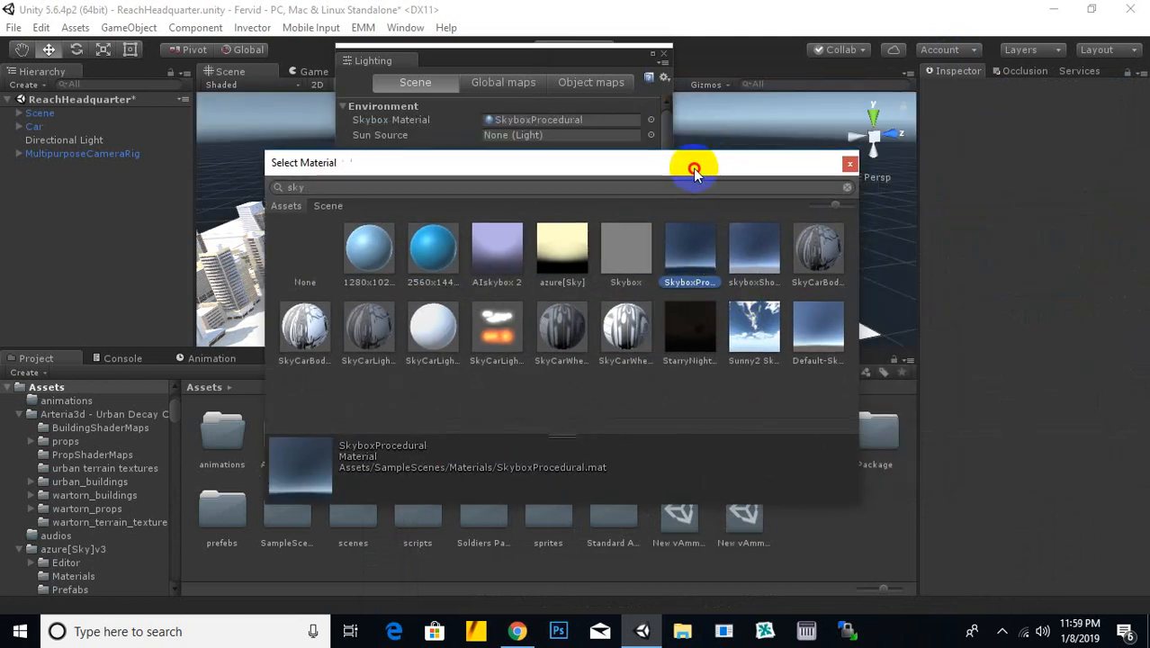
pyautogui.click(844, 162)
pyautogui.click(665, 55)
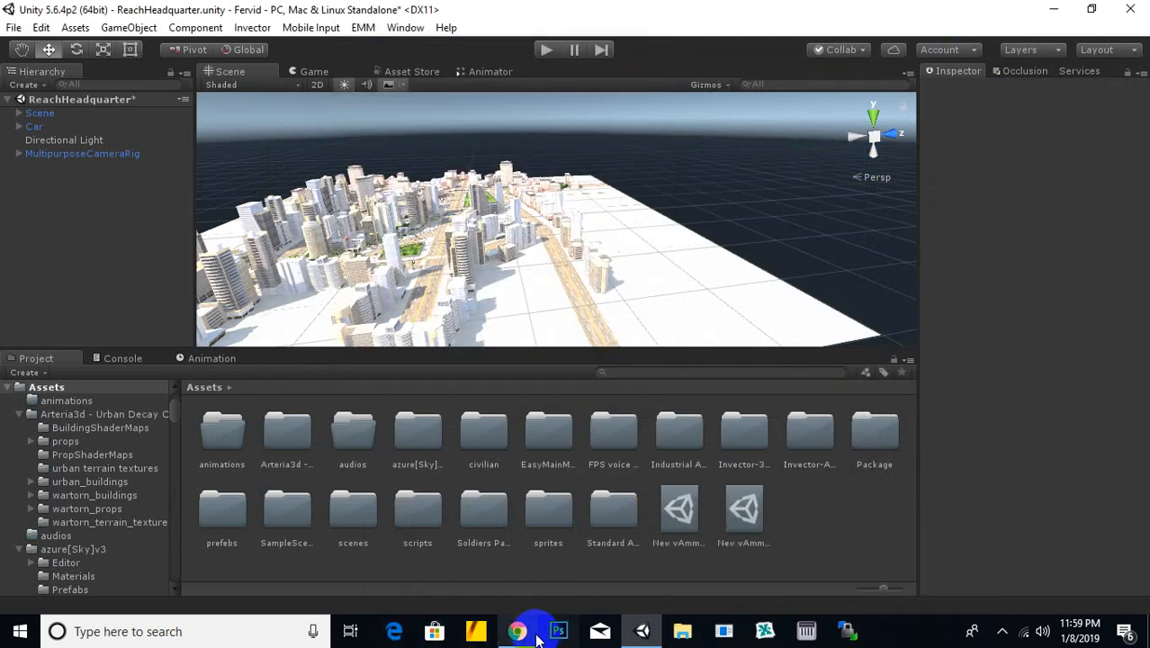
# Import the skyboxlakes folder from unityassets\skyboxes on Local Disk (E:) into the project's root Assets folder, using File Explorer.
pyautogui.click(693, 637)
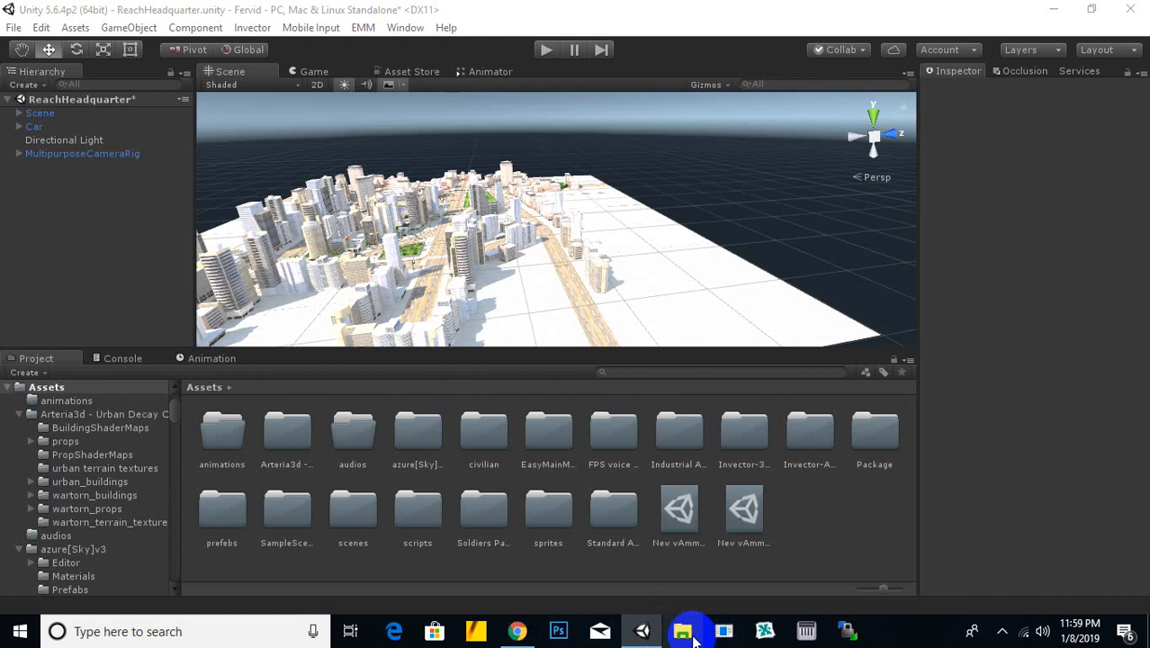
pyautogui.scroll(-5, 673, 282)
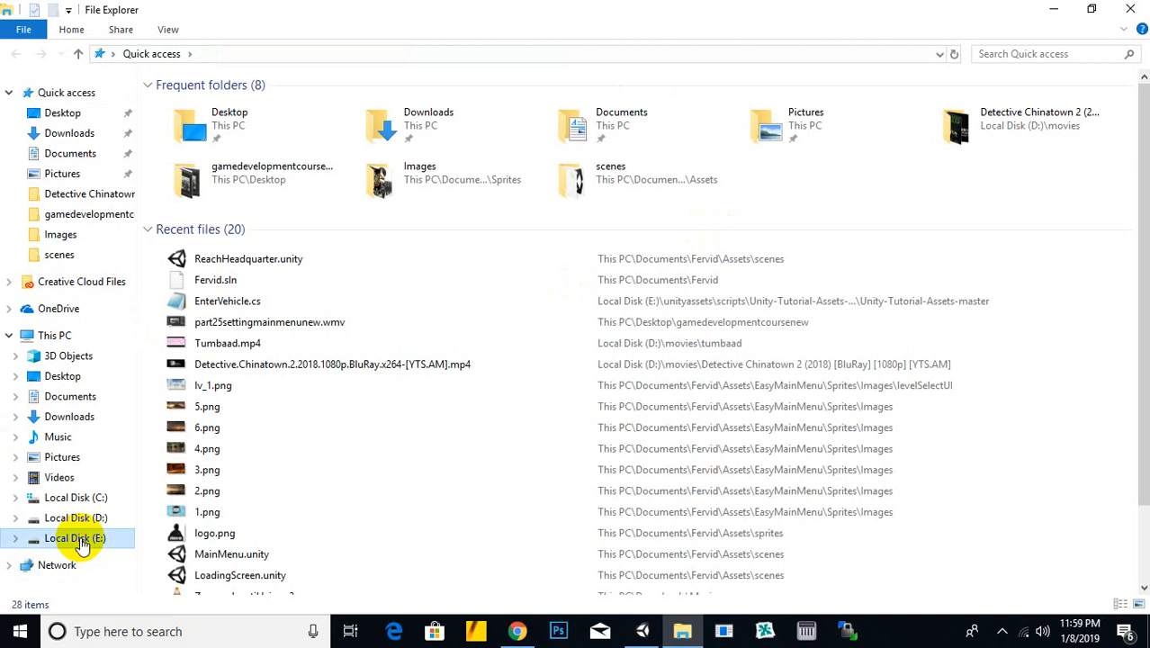
pyautogui.click(76, 538)
pyautogui.doubleClick(205, 246)
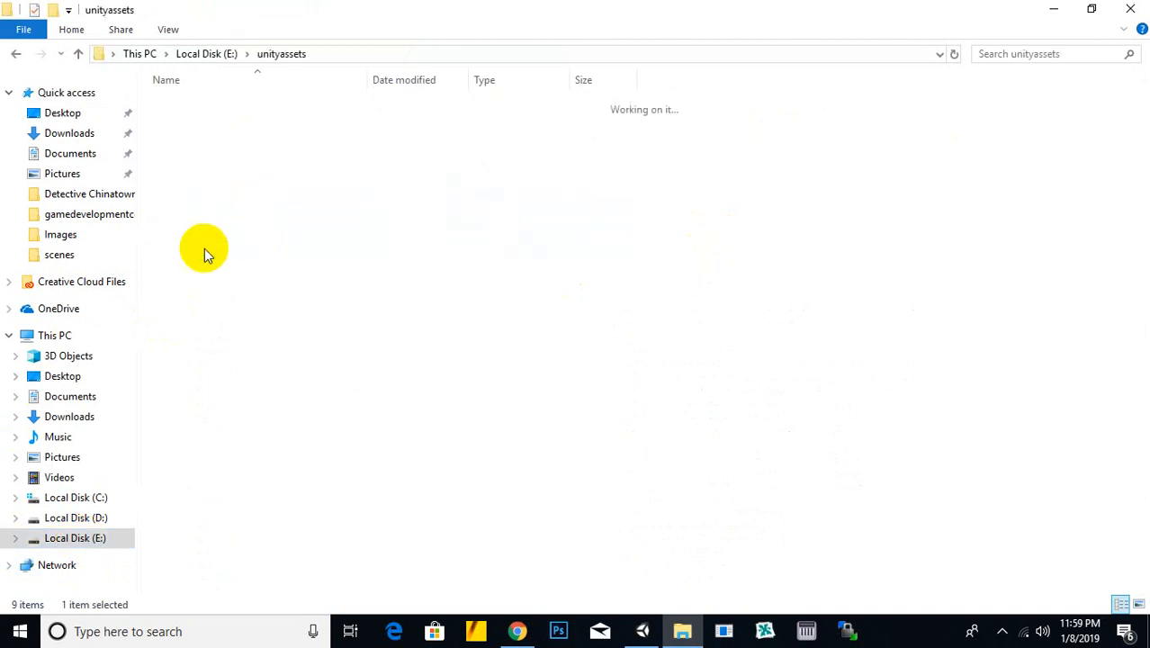
pyautogui.doubleClick(199, 369)
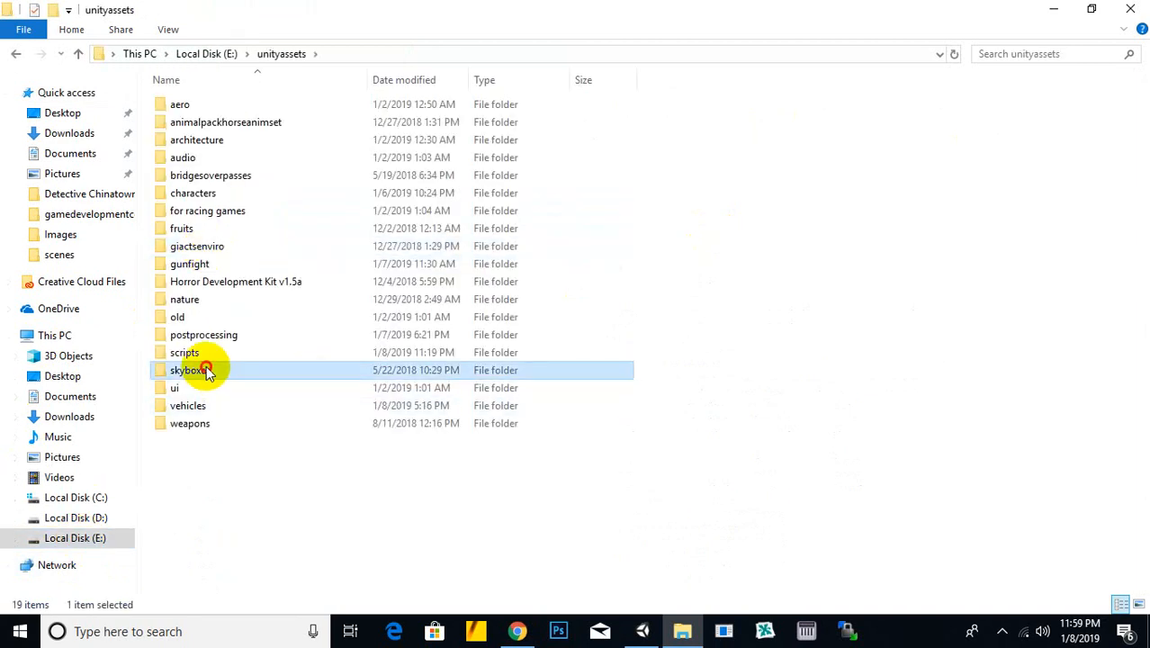
pyautogui.doubleClick(200, 106)
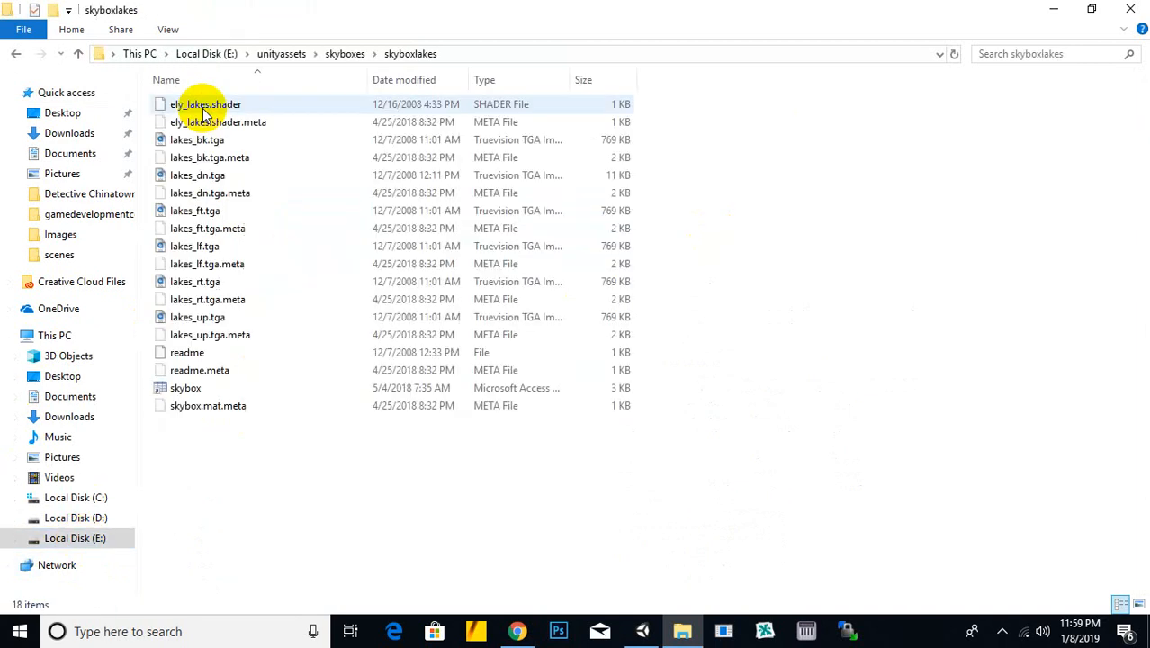
pyautogui.click(353, 55)
pyautogui.moveTo(204, 106); pyautogui.dragTo(734, 564)
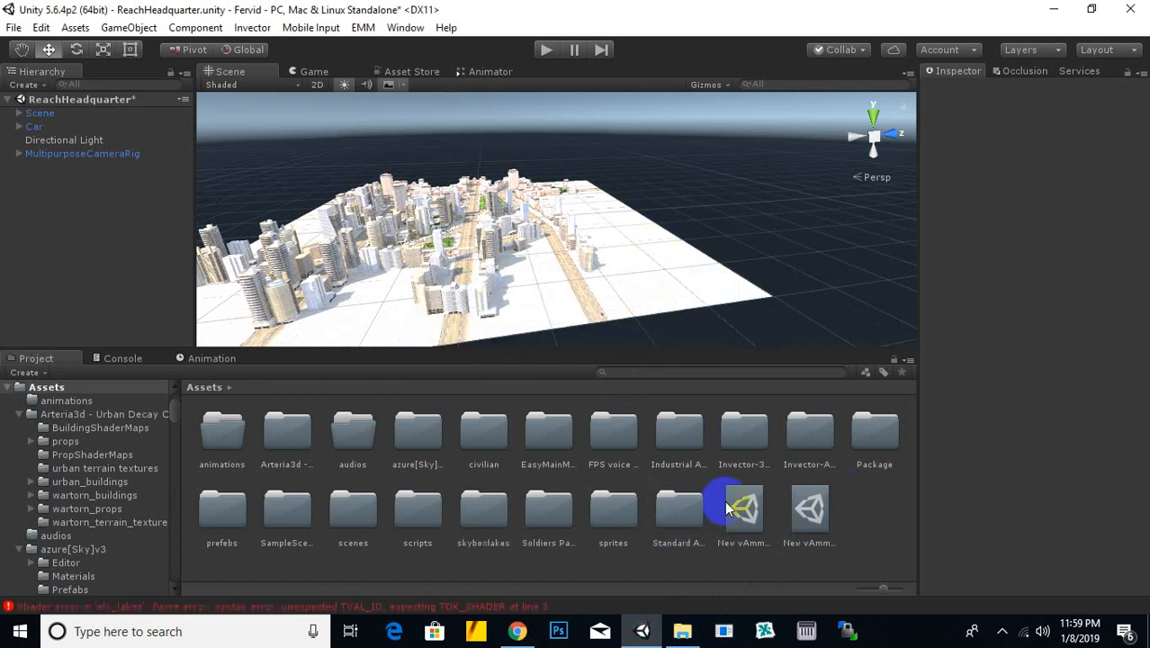
# Clear the ely_lakes shader error from the console and inspect the skybox material in the skyboxlakes folder.
pyautogui.doubleClick(482, 509)
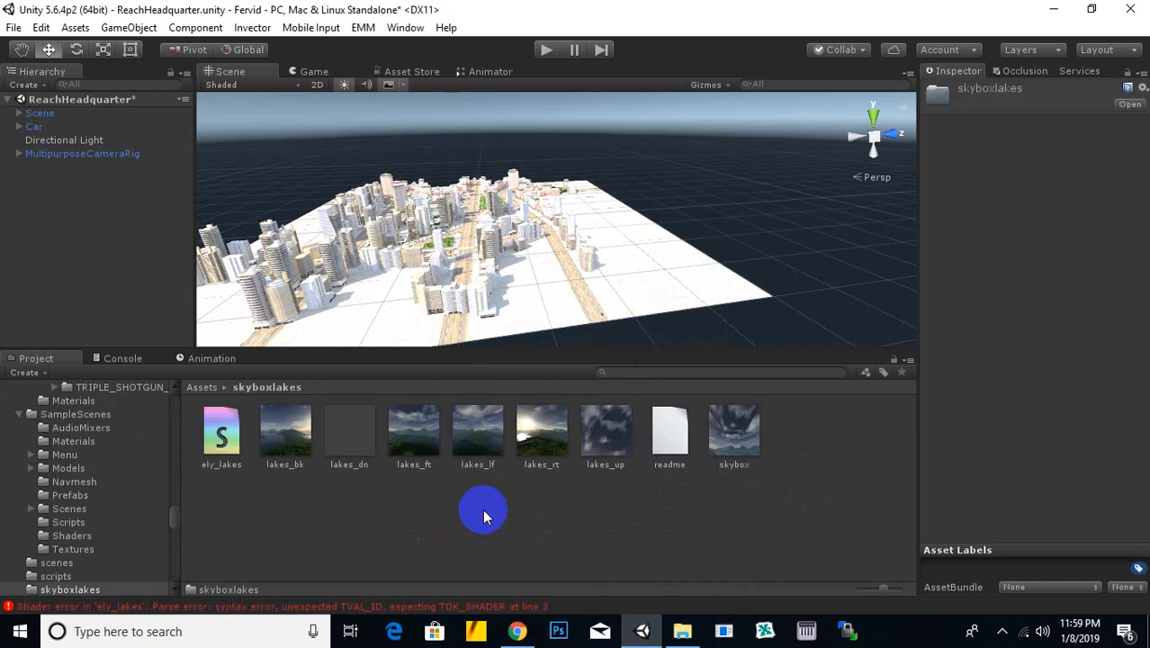
pyautogui.click(400, 603)
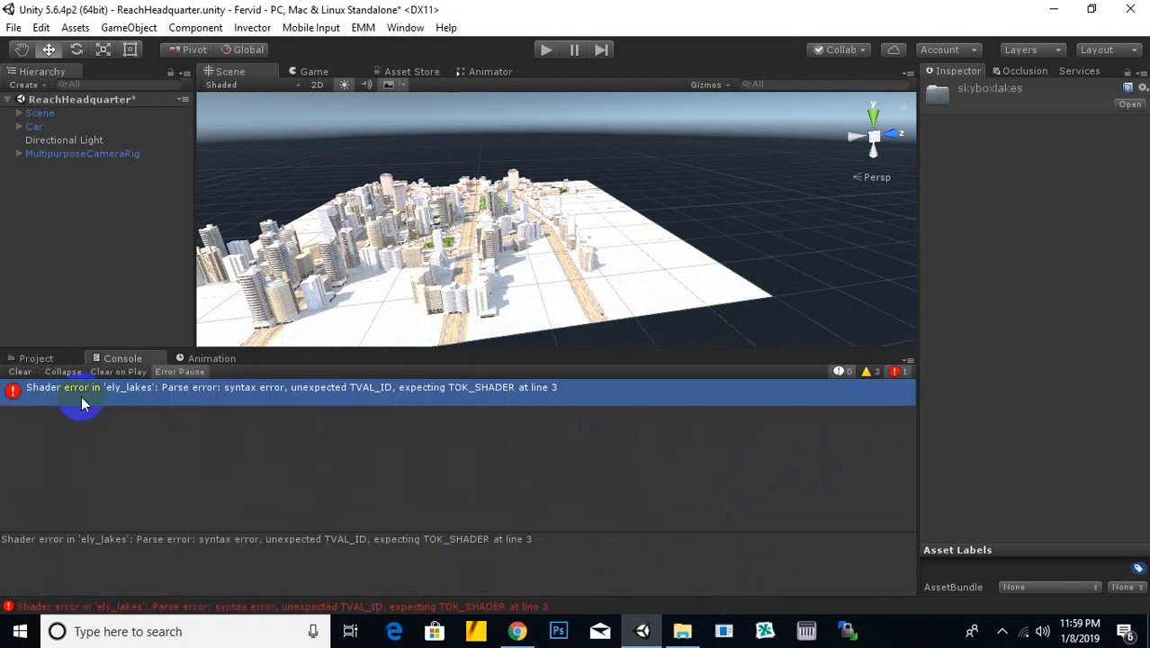
pyautogui.click(34, 360)
pyautogui.click(628, 538)
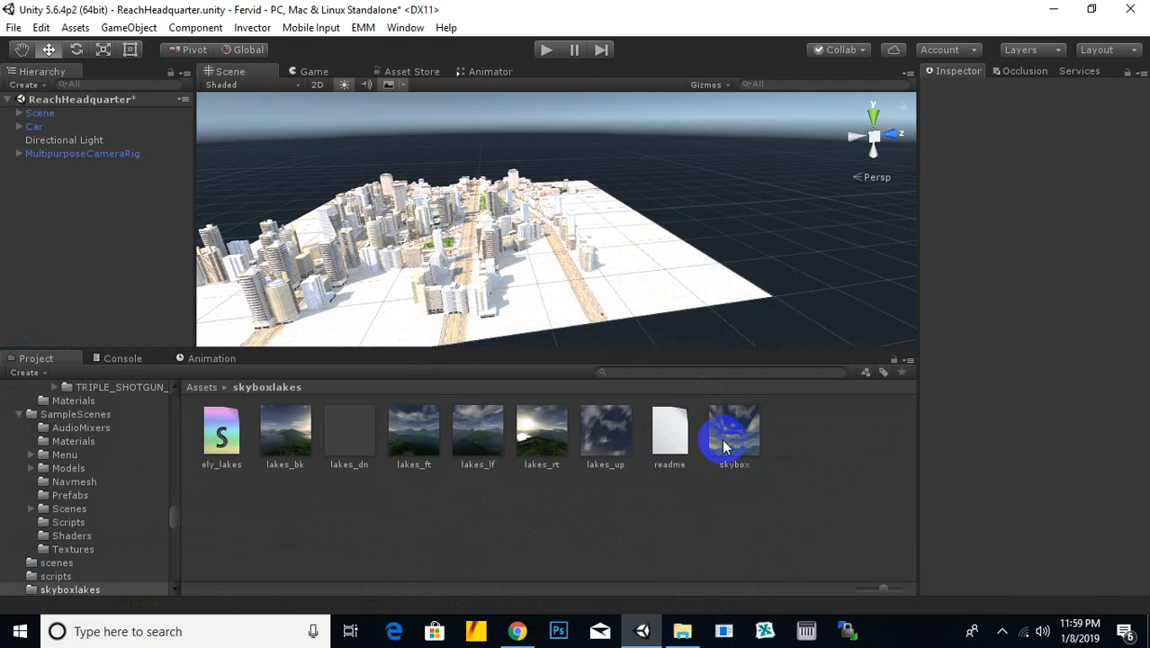
pyautogui.click(731, 441)
pyautogui.click(595, 531)
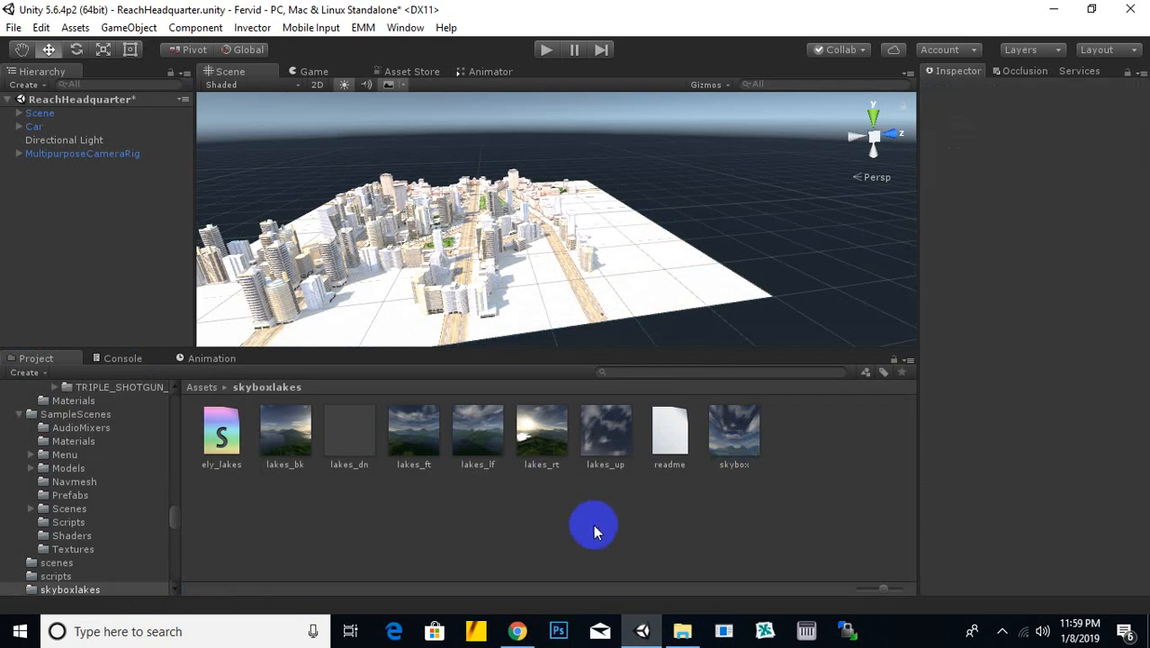
# Examine the lakes_bk, lakes_ft, lakes_lf, lakes_rt and lakes_up textures in the skyboxlakes folder.
pyautogui.rightClick(772, 477)
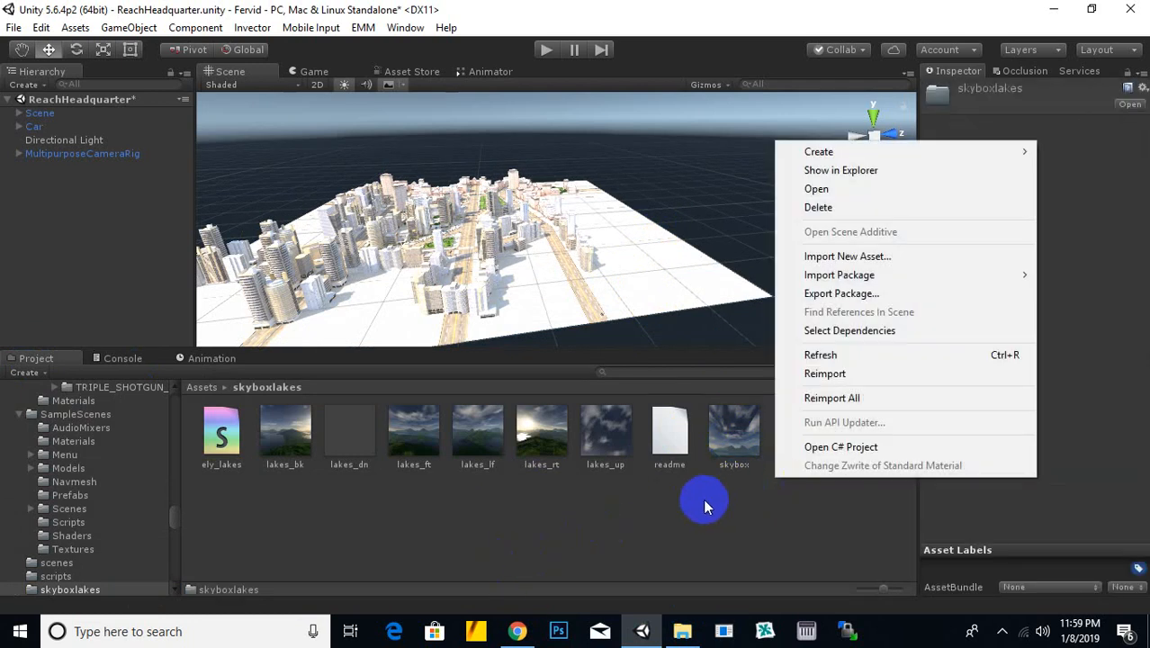
pyautogui.click(752, 425)
pyautogui.click(638, 526)
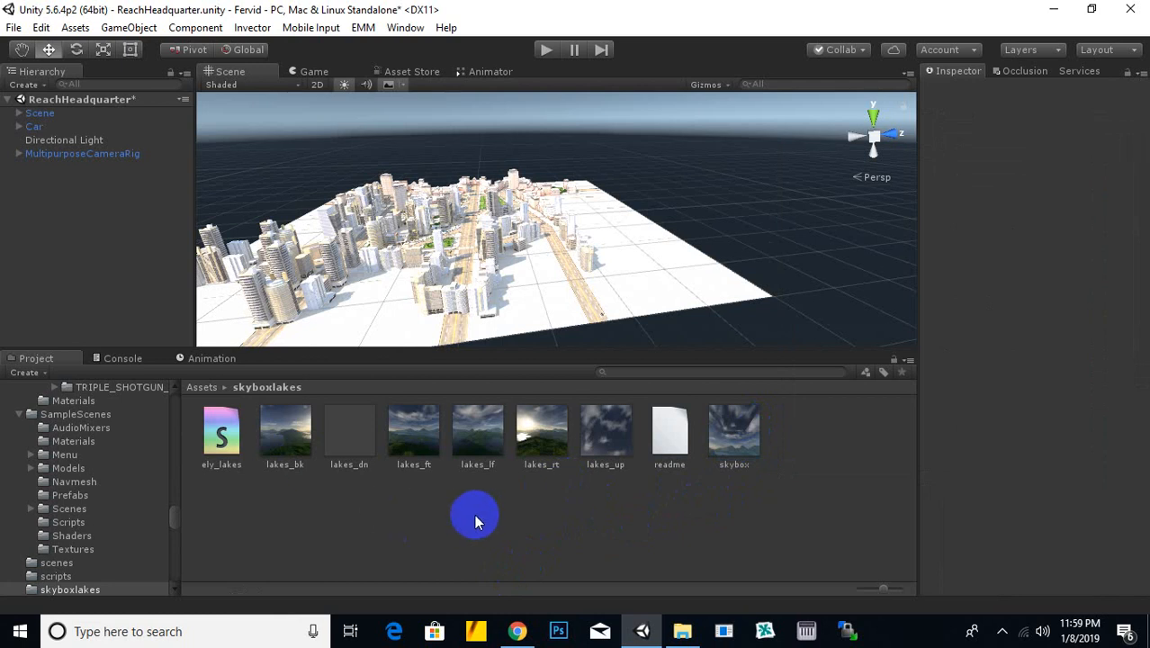
pyautogui.click(409, 434)
pyautogui.click(286, 434)
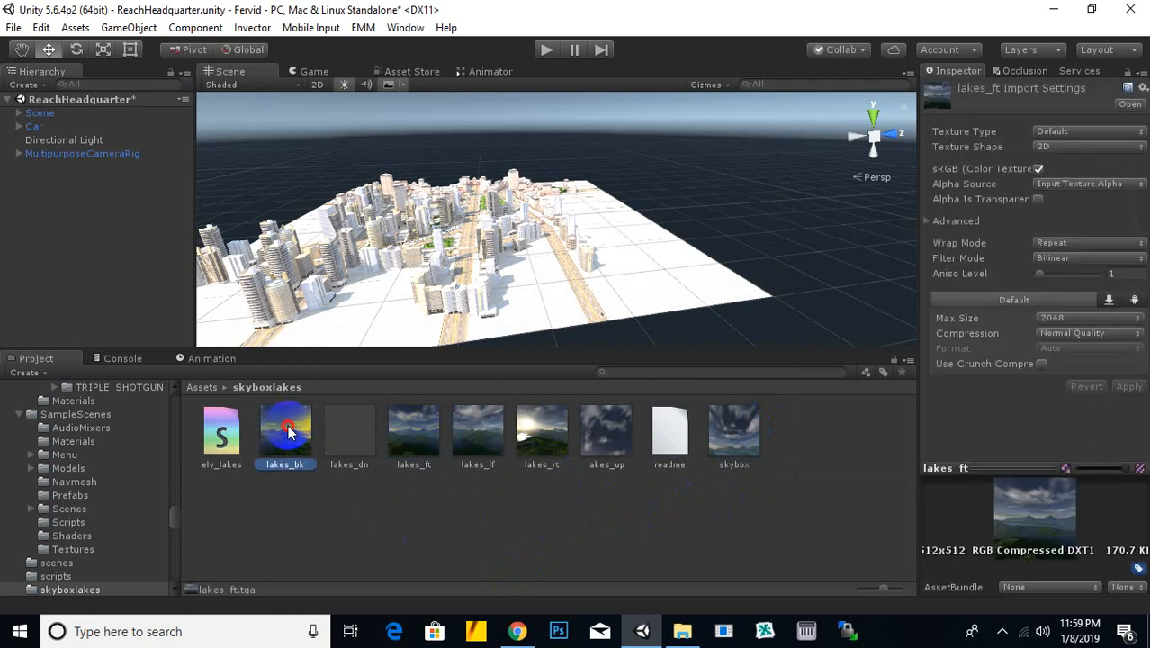
pyautogui.click(412, 433)
pyautogui.click(478, 434)
pyautogui.click(543, 434)
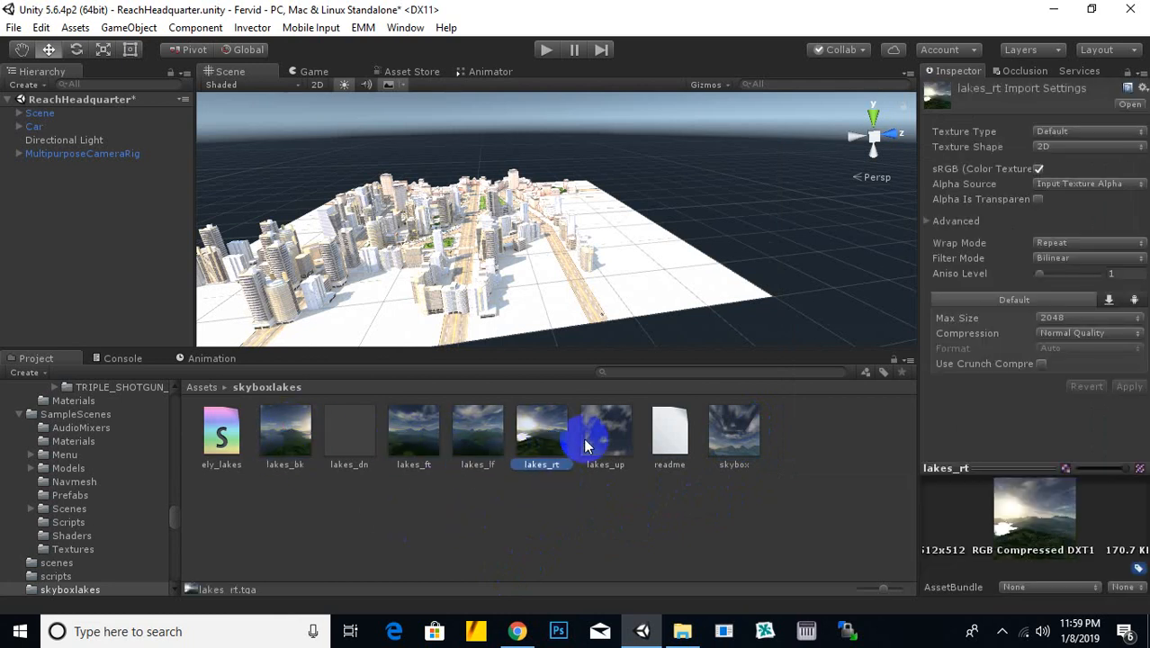
pyautogui.click(590, 436)
pyautogui.click(497, 511)
# Create a new material named sky in the skyboxlakes folder.
pyautogui.rightClick(497, 511)
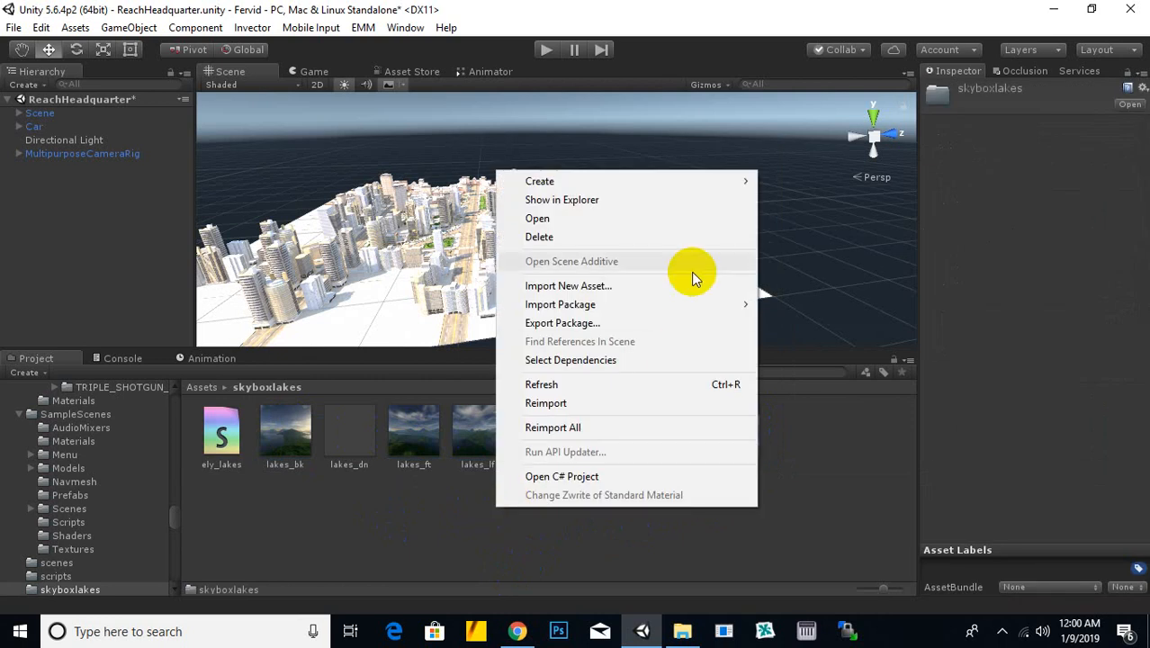
pyautogui.moveTo(626, 186)
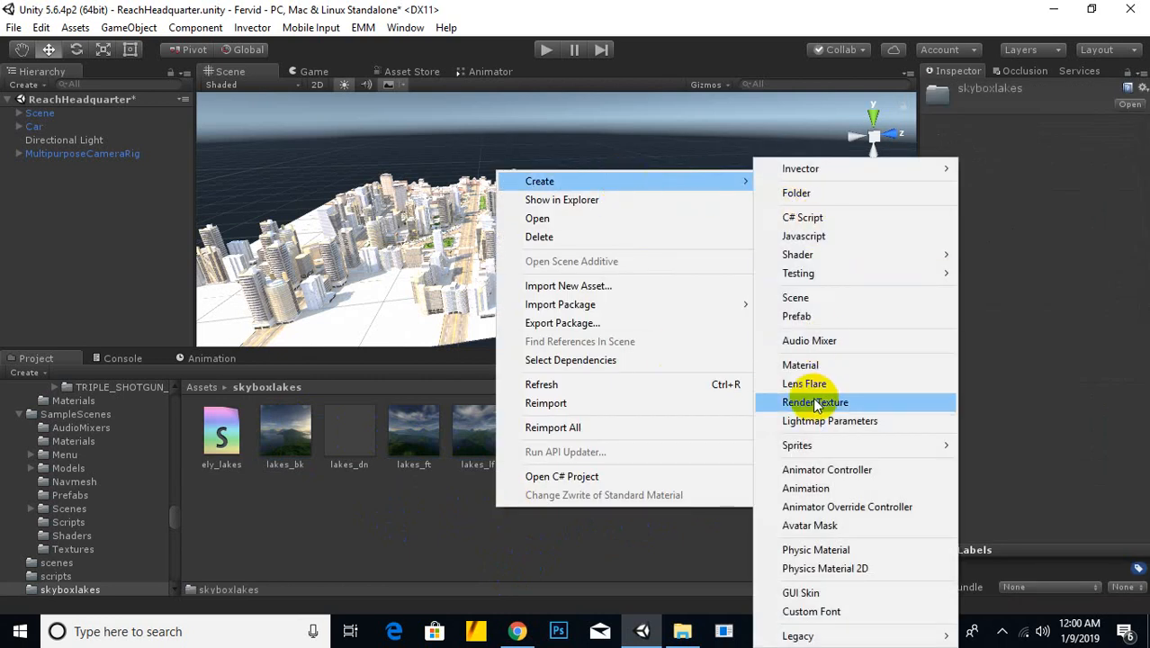
pyautogui.click(813, 365)
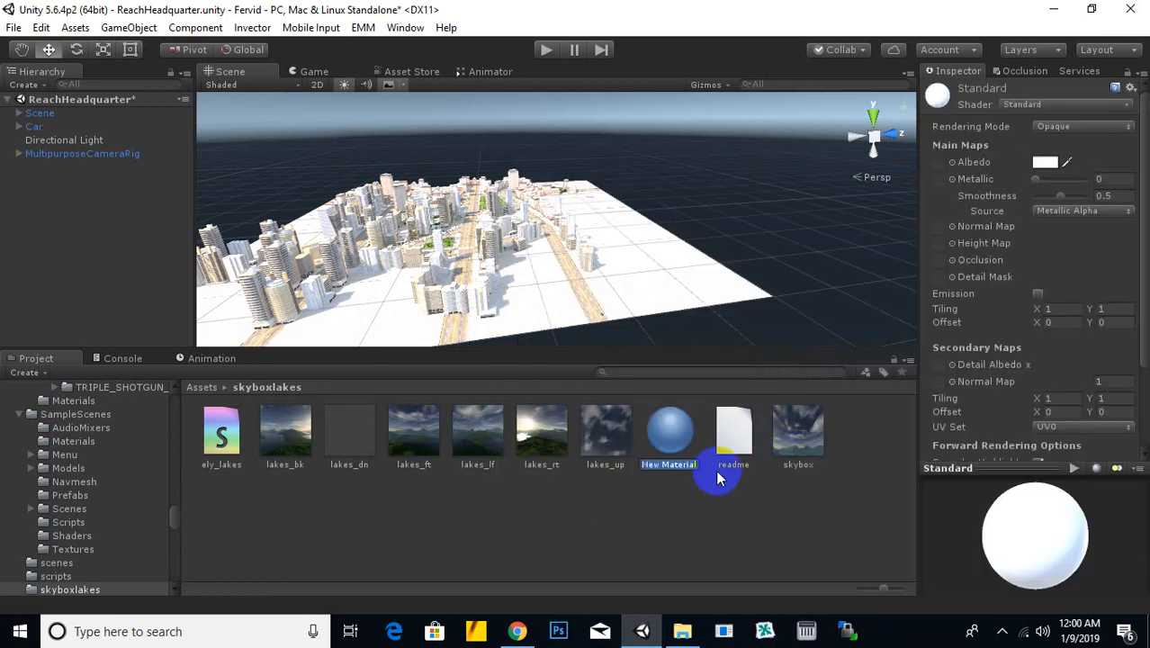
pyautogui.click(674, 441)
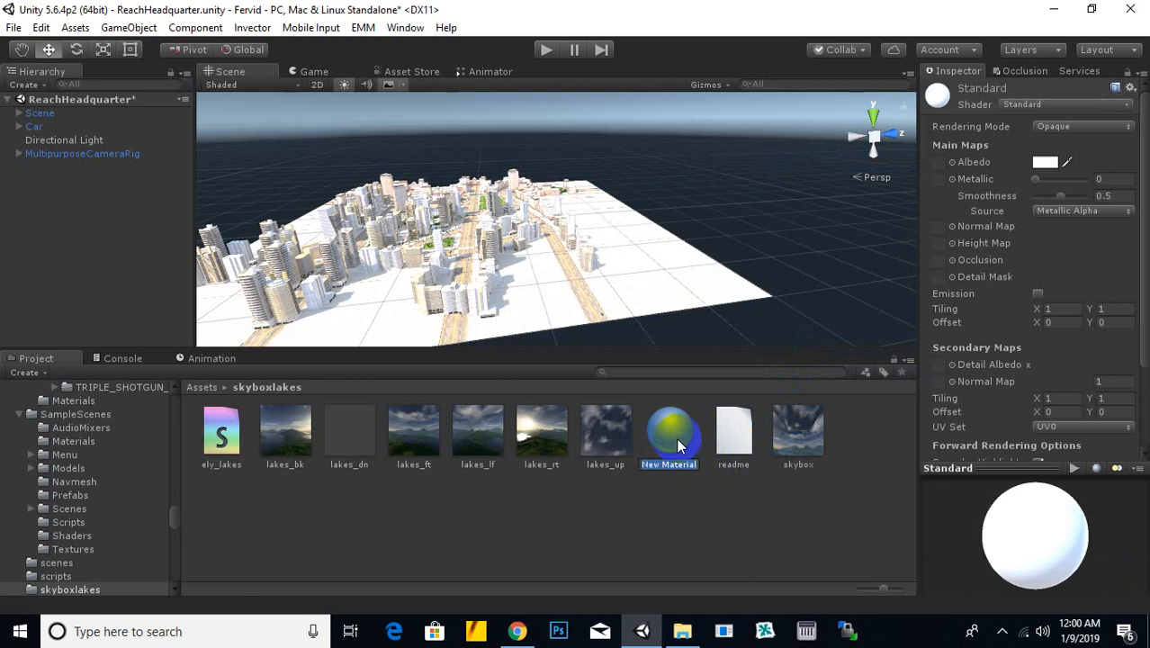
pyautogui.press('Return')
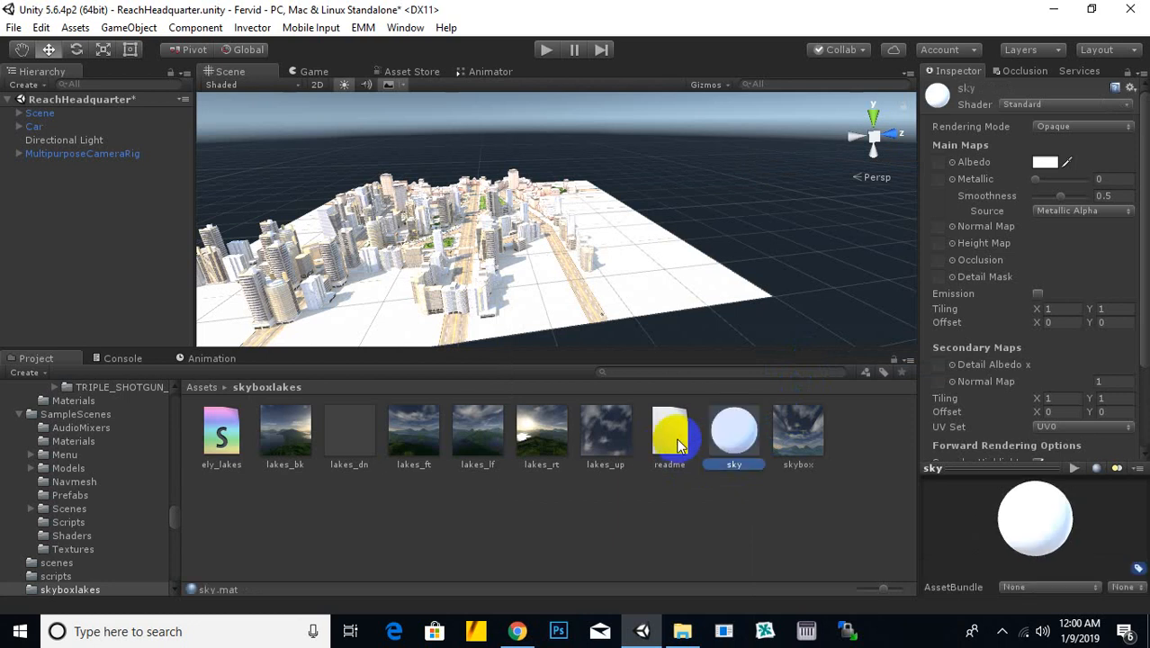
# Set the sky material's shader to Skybox/6 Sided and review its texture slots.
pyautogui.click(1070, 106)
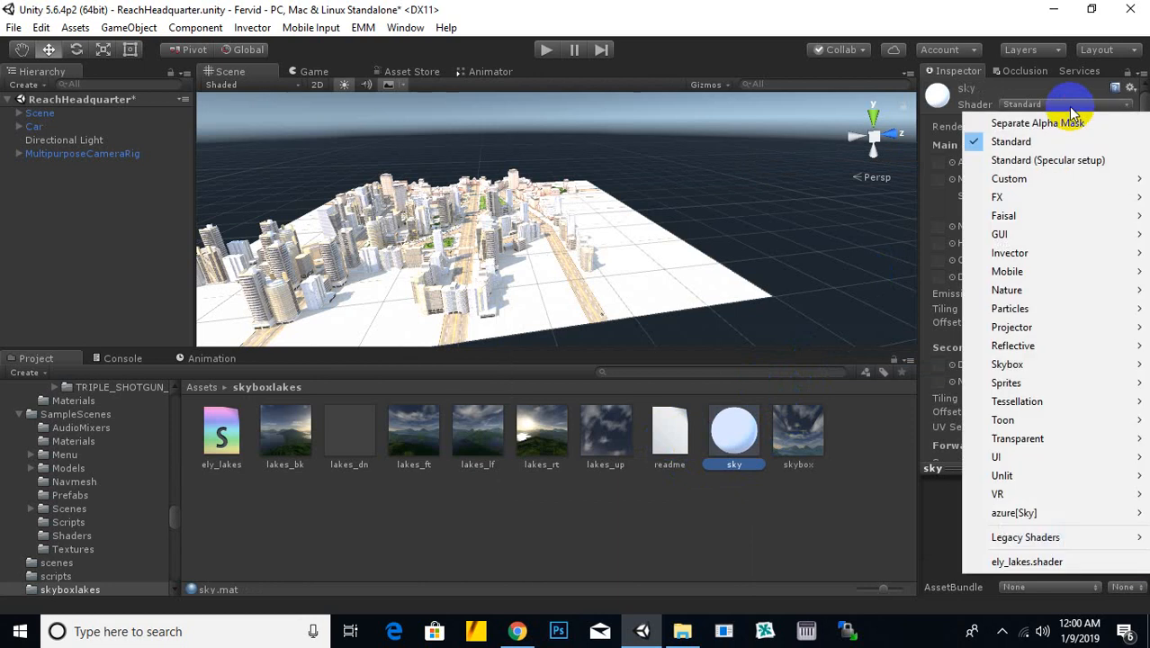
pyautogui.moveTo(1017, 365)
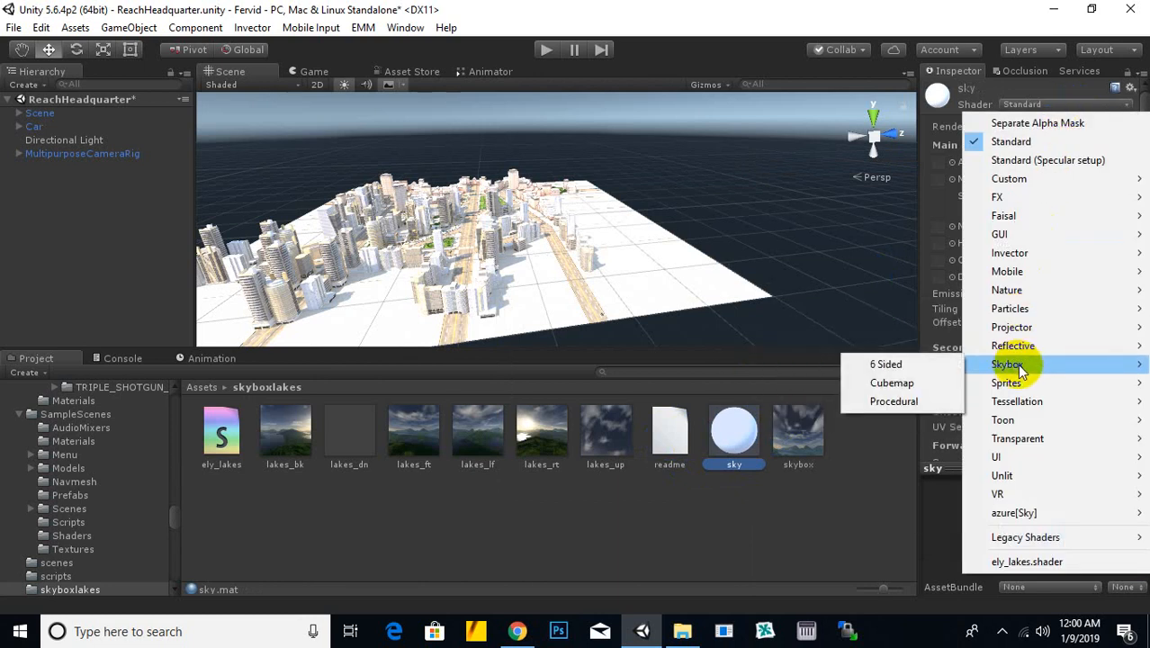
pyautogui.click(950, 365)
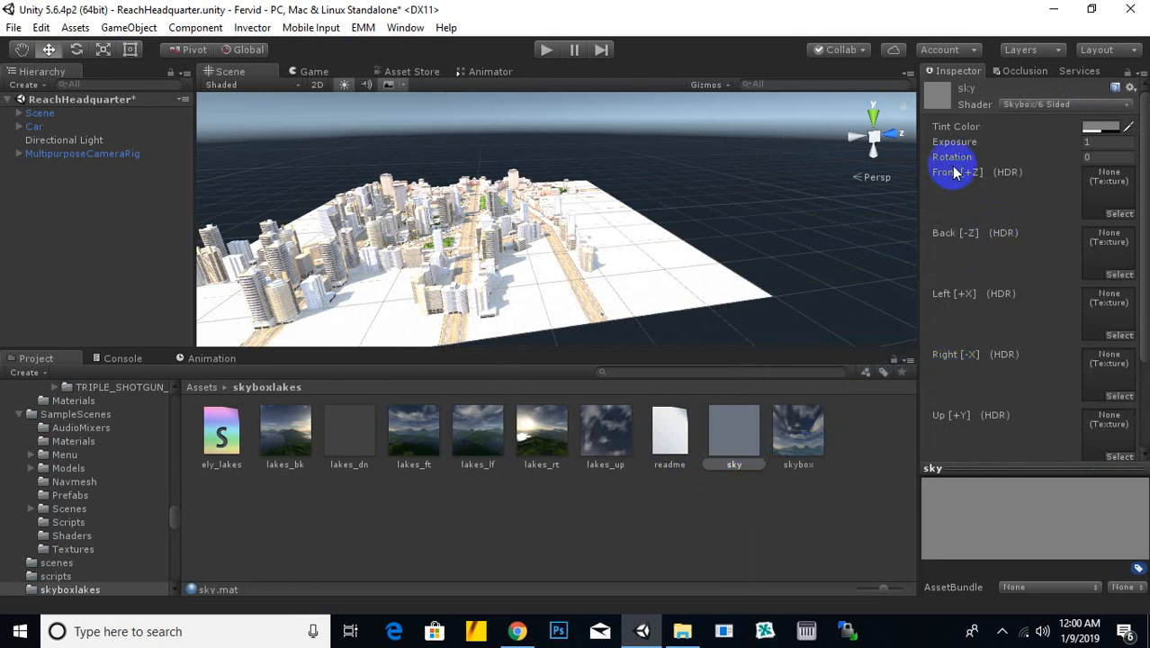
pyautogui.scroll(-3, 968, 193)
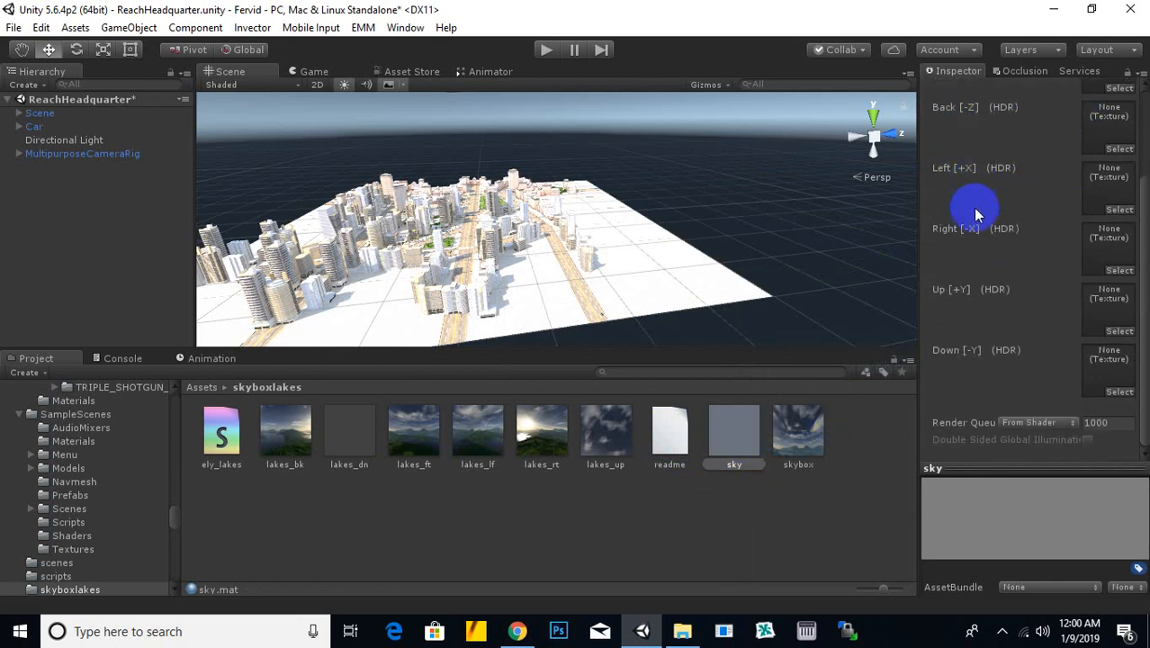
pyautogui.scroll(3, 985, 378)
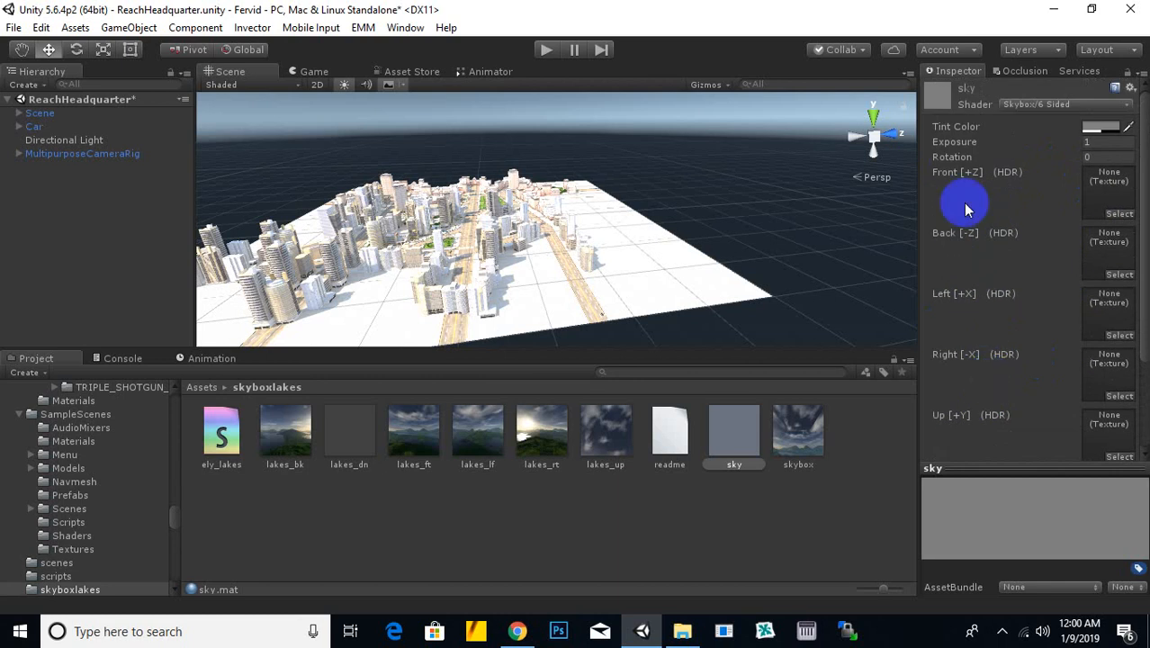
pyautogui.scroll(-1, 965, 199)
pyautogui.scroll(1, 969, 191)
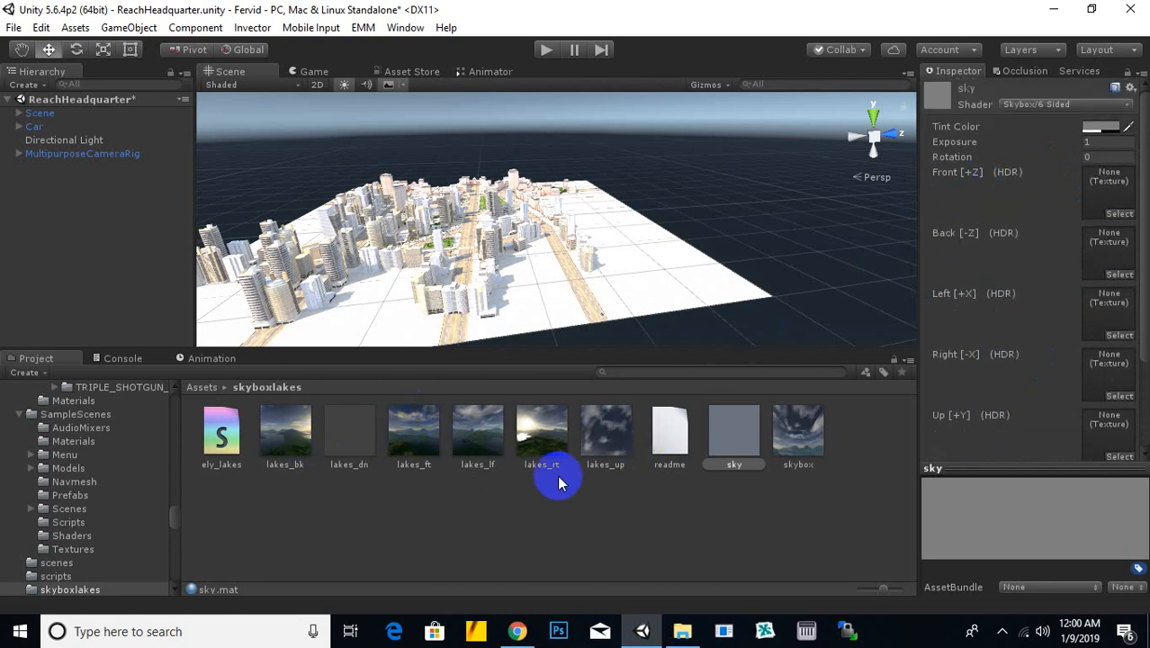
# Assign lakes_ft, lakes_bk, lakes_lf, lakes_rt, lakes_up and lakes_dn to the sky material's Front, Back, Left, Right, Up and Down slots.
pyautogui.moveTo(413, 434); pyautogui.dragTo(1107, 190)
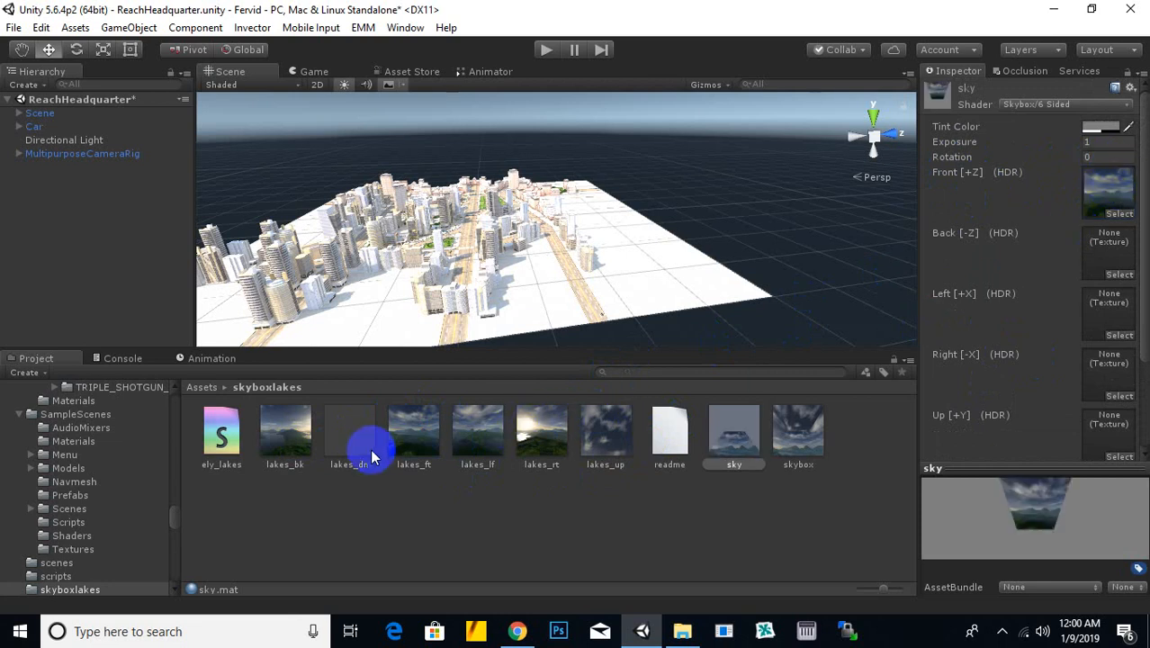
pyautogui.moveTo(354, 462); pyautogui.dragTo(1109, 254)
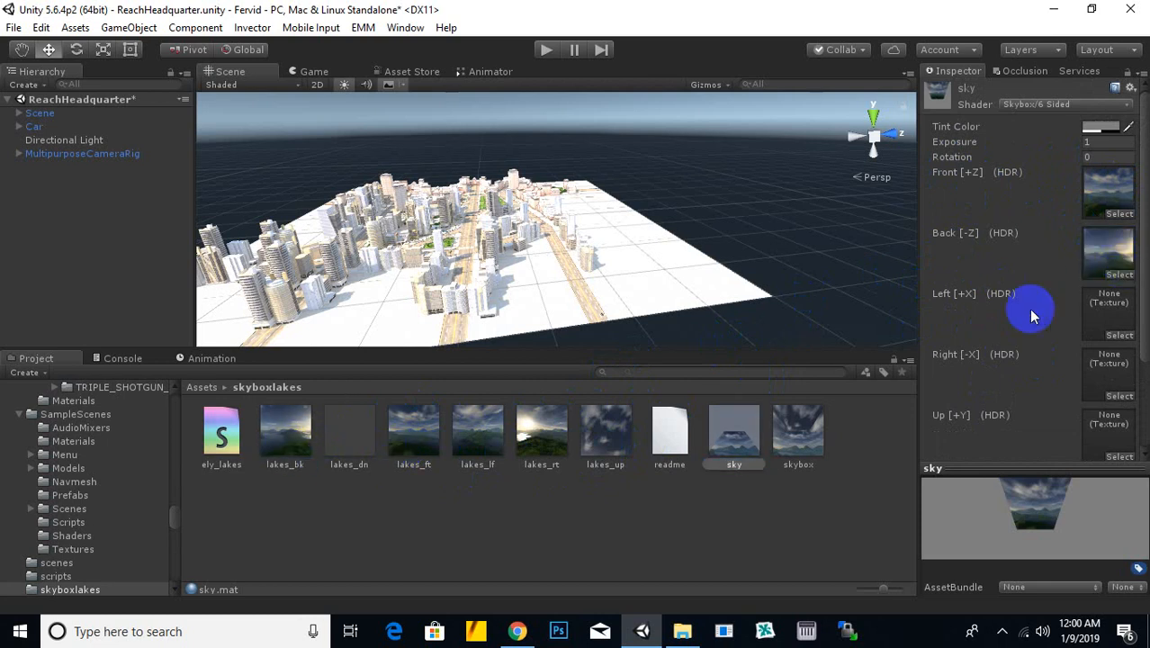
pyautogui.moveTo(463, 452); pyautogui.dragTo(1075, 322)
pyautogui.moveTo(538, 430); pyautogui.dragTo(1108, 371)
pyautogui.moveTo(541, 425); pyautogui.dragTo(507, 430)
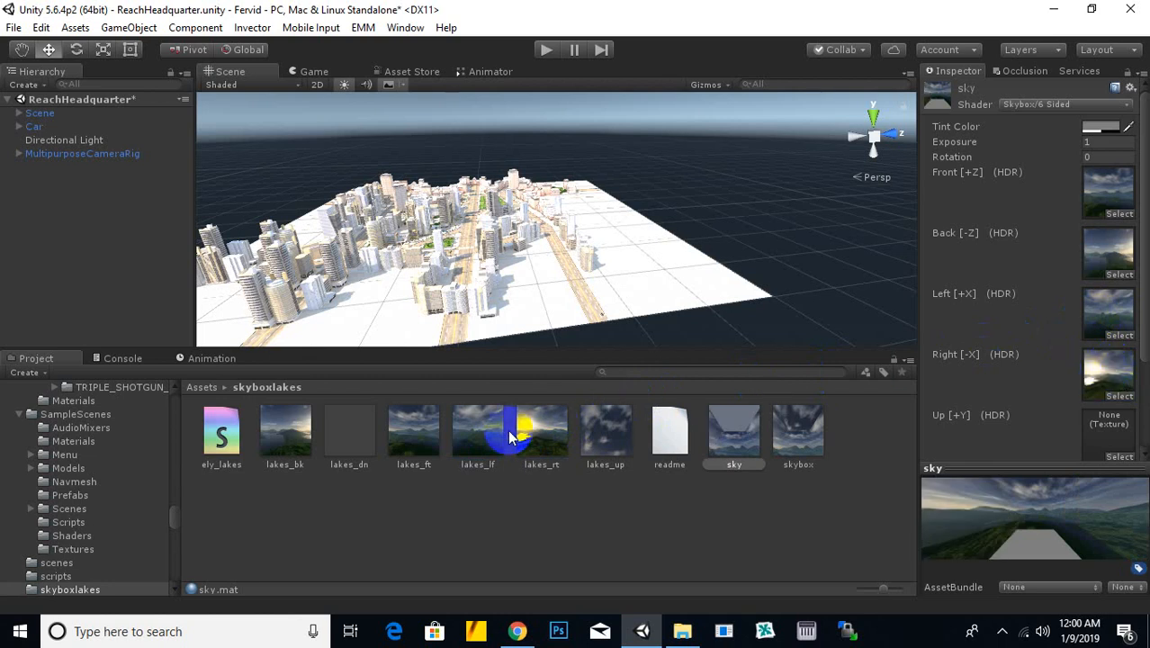
pyautogui.click(608, 435)
pyautogui.moveTo(608, 436); pyautogui.dragTo(1105, 419)
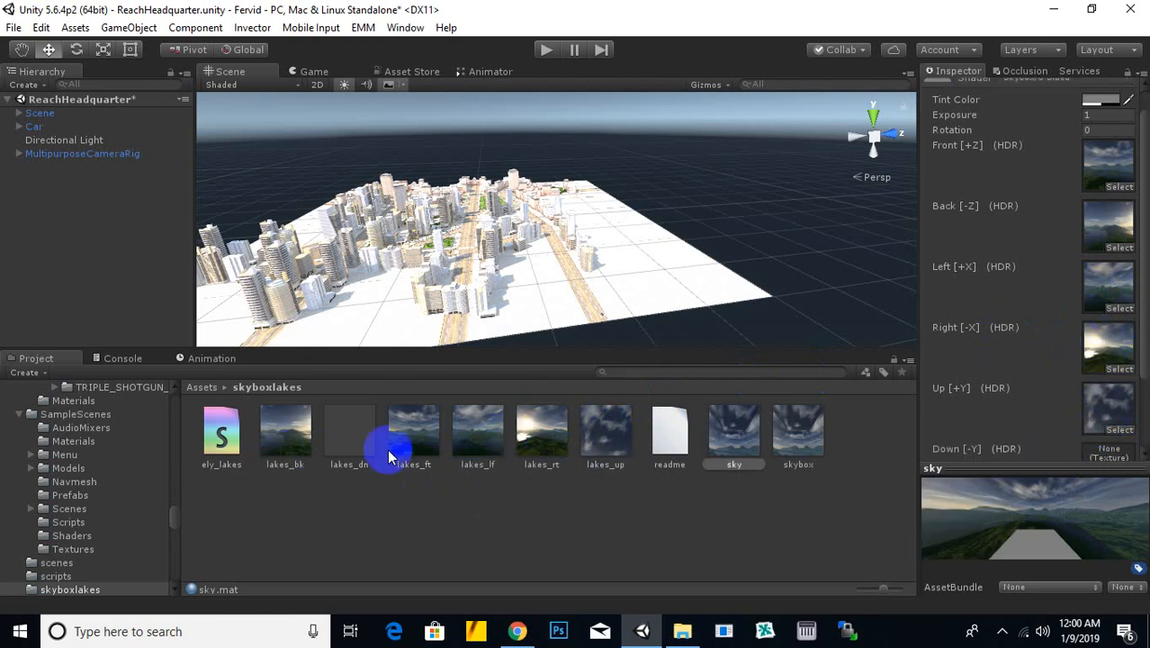
pyautogui.scroll(-2, 1054, 419)
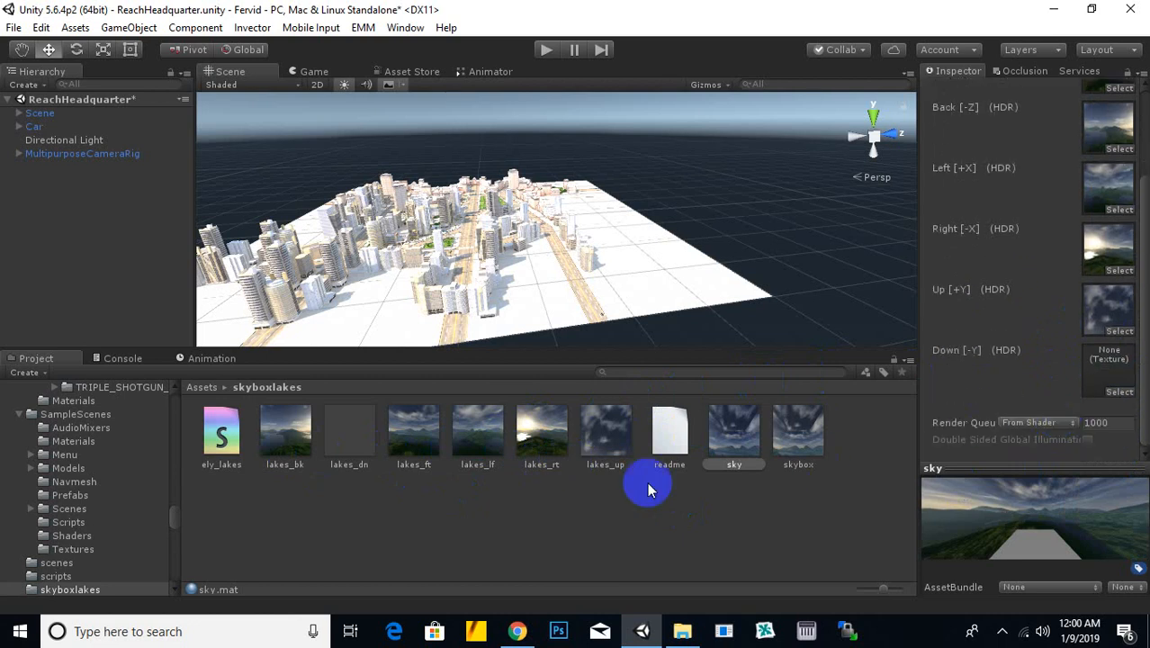
pyautogui.moveTo(345, 443); pyautogui.dragTo(1104, 386)
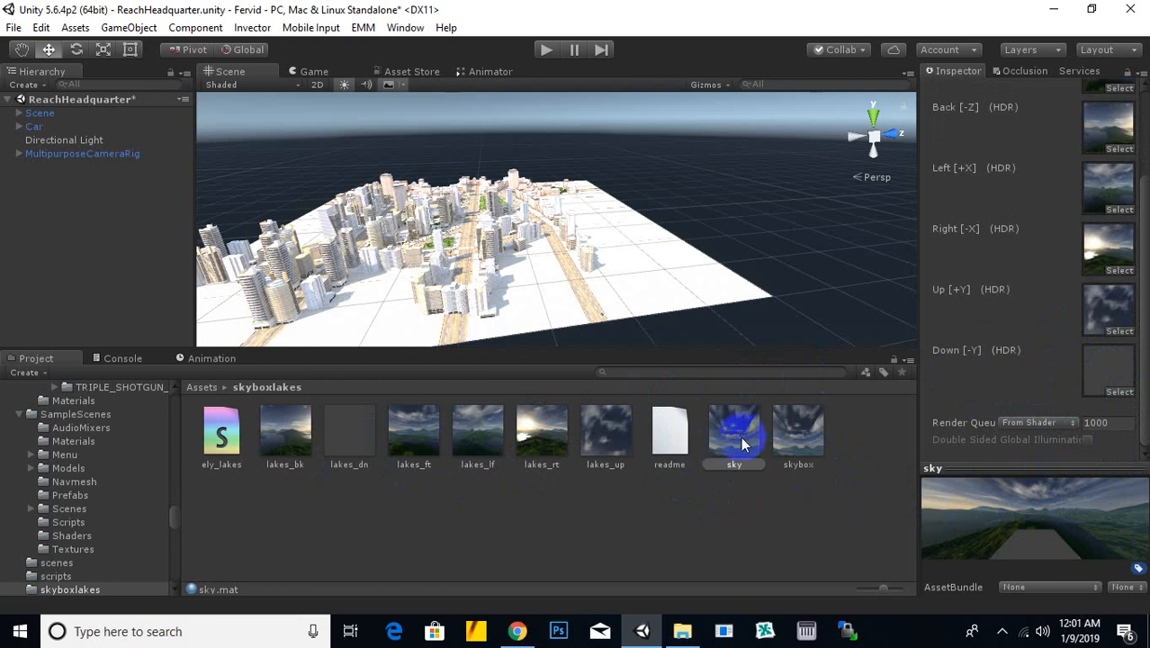
# Compare the sky material with the supplied skybox material and review the textures in its six slots.
pyautogui.click(720, 501)
pyautogui.click(726, 416)
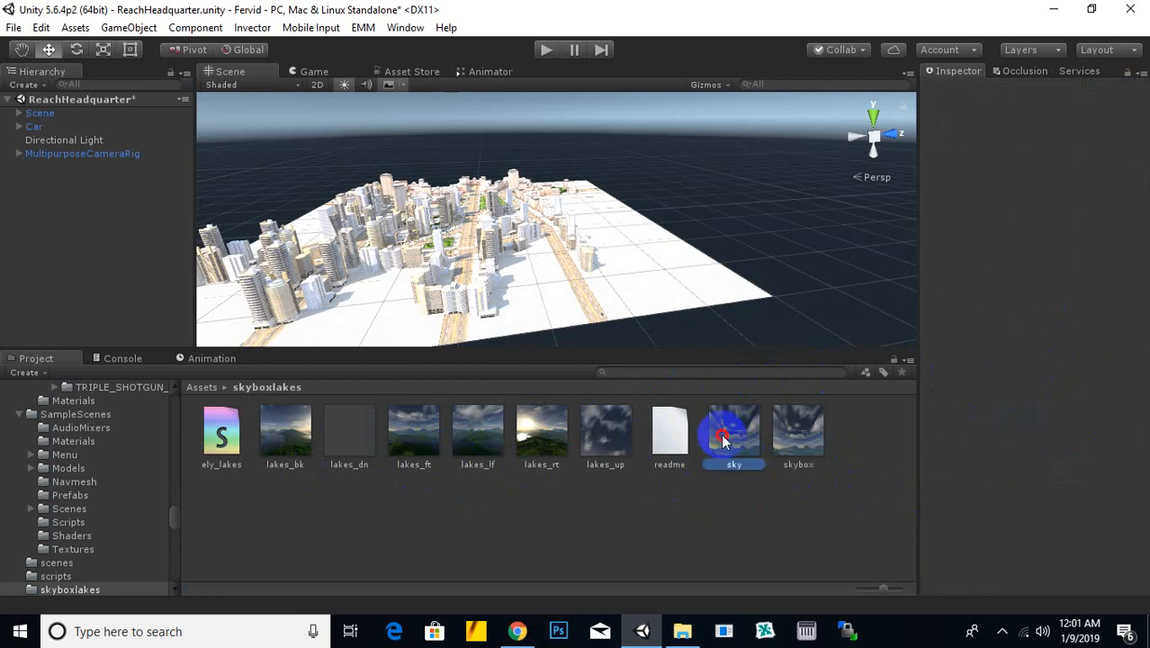
pyautogui.click(793, 434)
pyautogui.click(805, 495)
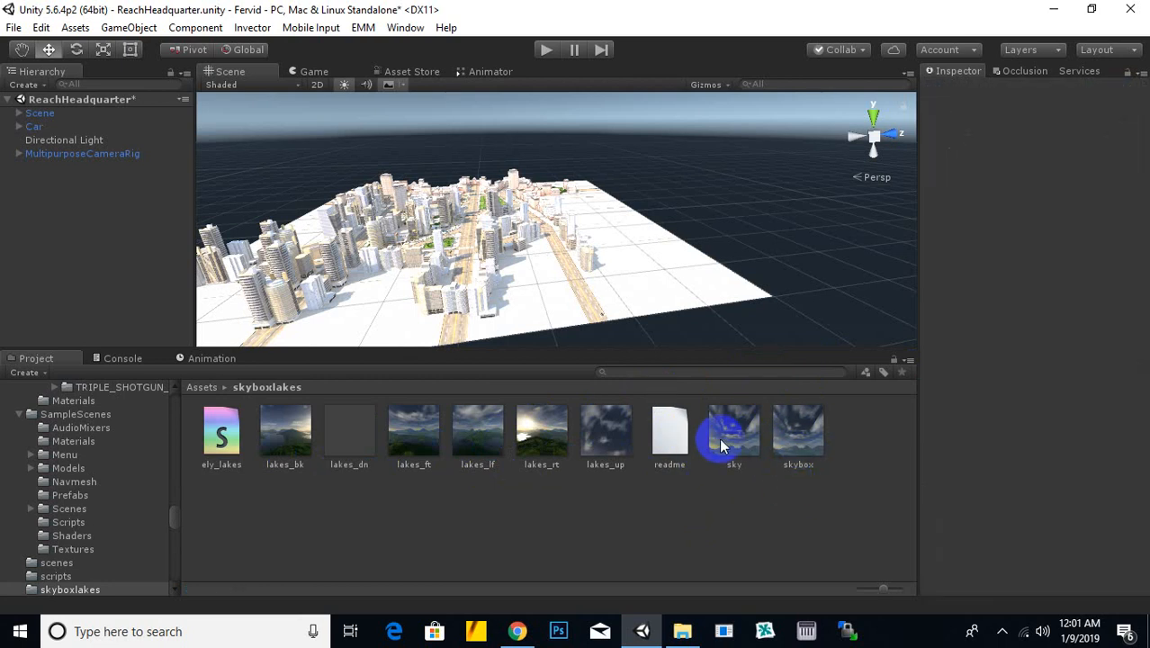
pyautogui.click(729, 434)
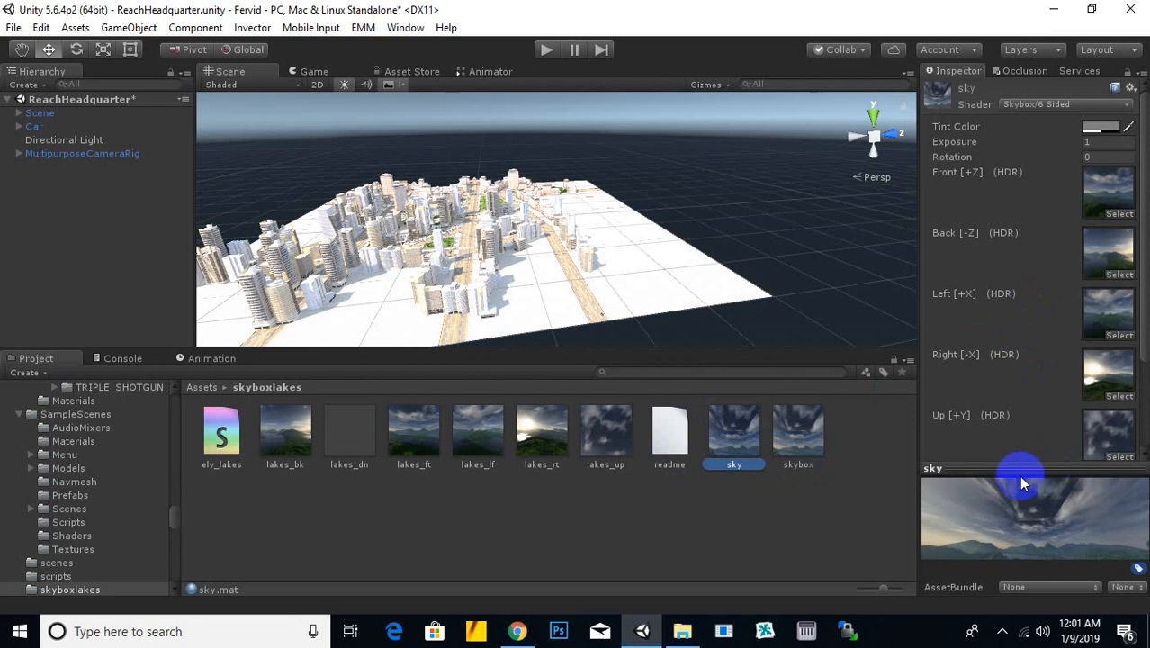
pyautogui.scroll(-5, 1066, 225)
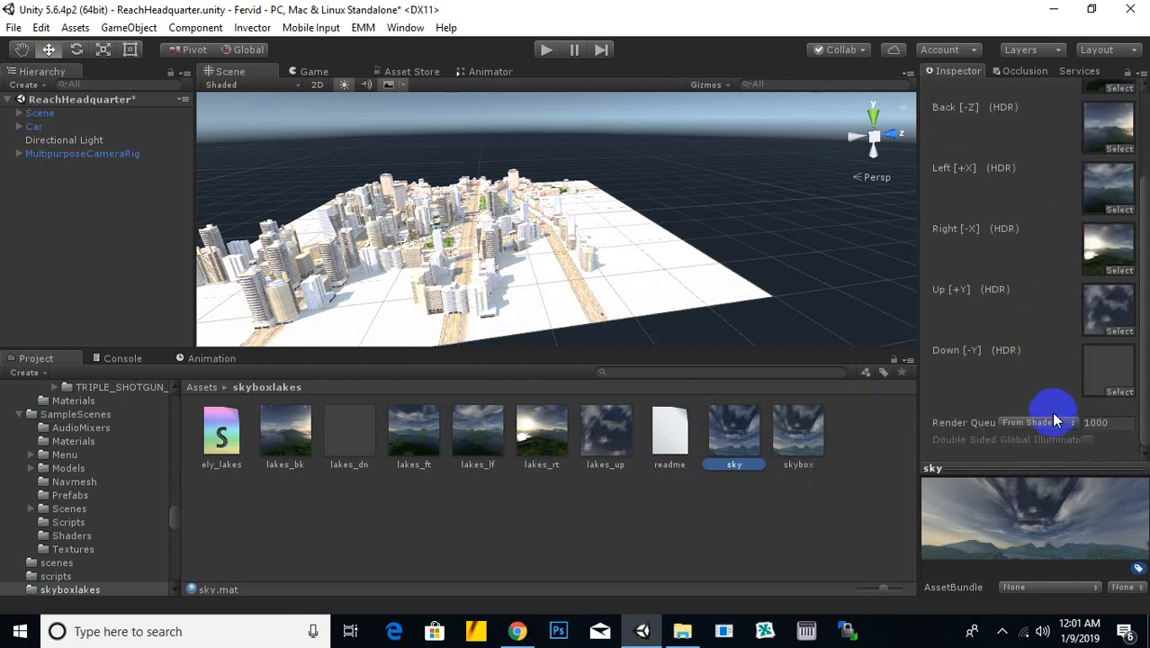
pyautogui.scroll(3, 1112, 186)
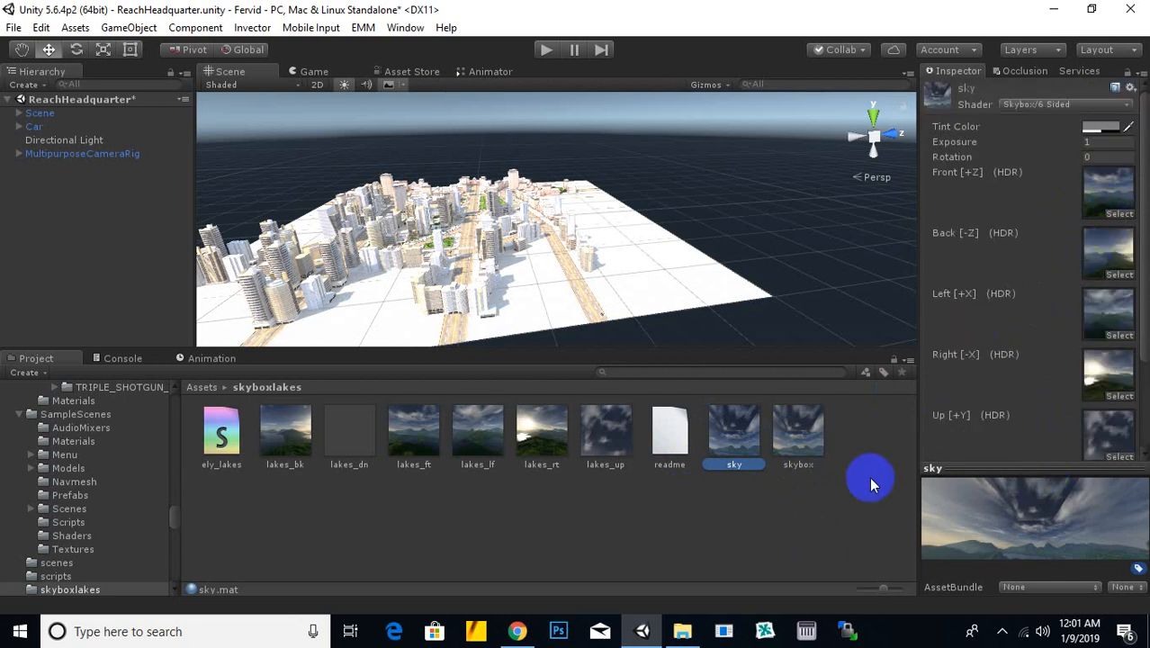
# Delete the sky material from the skyboxlakes folder and select the skybox material.
pyautogui.press('Delete')
pyautogui.click(639, 356)
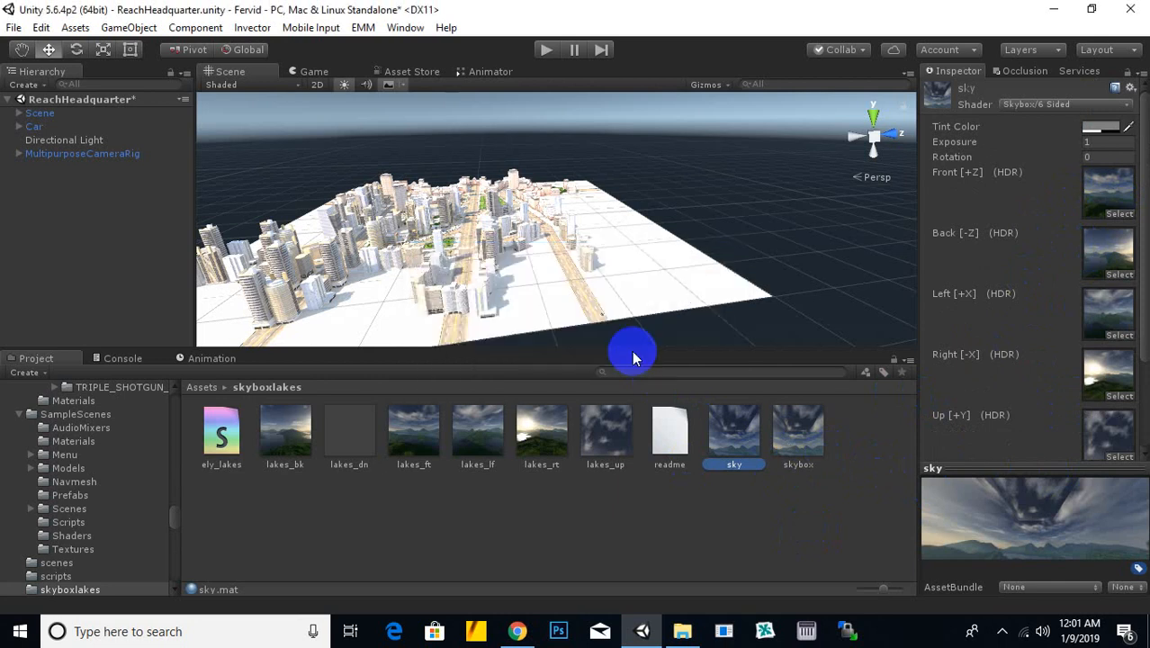
pyautogui.click(736, 434)
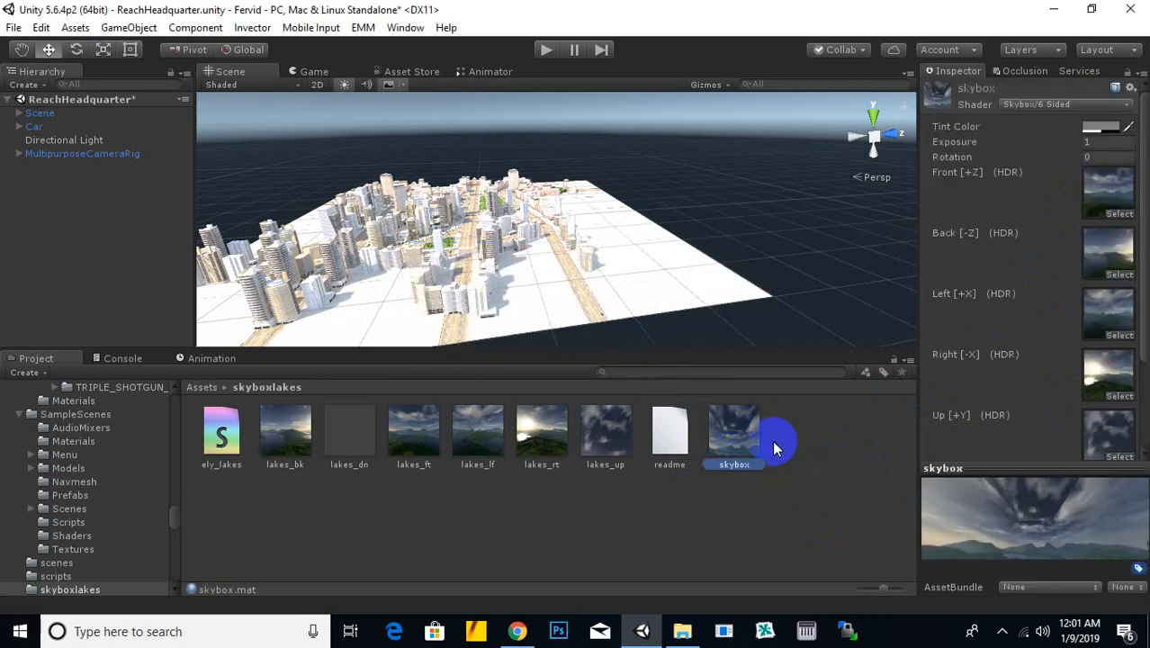
# Set the scene's skybox material to skybox from the skyboxlakes folder and close the Lighting settings.
pyautogui.click(402, 28)
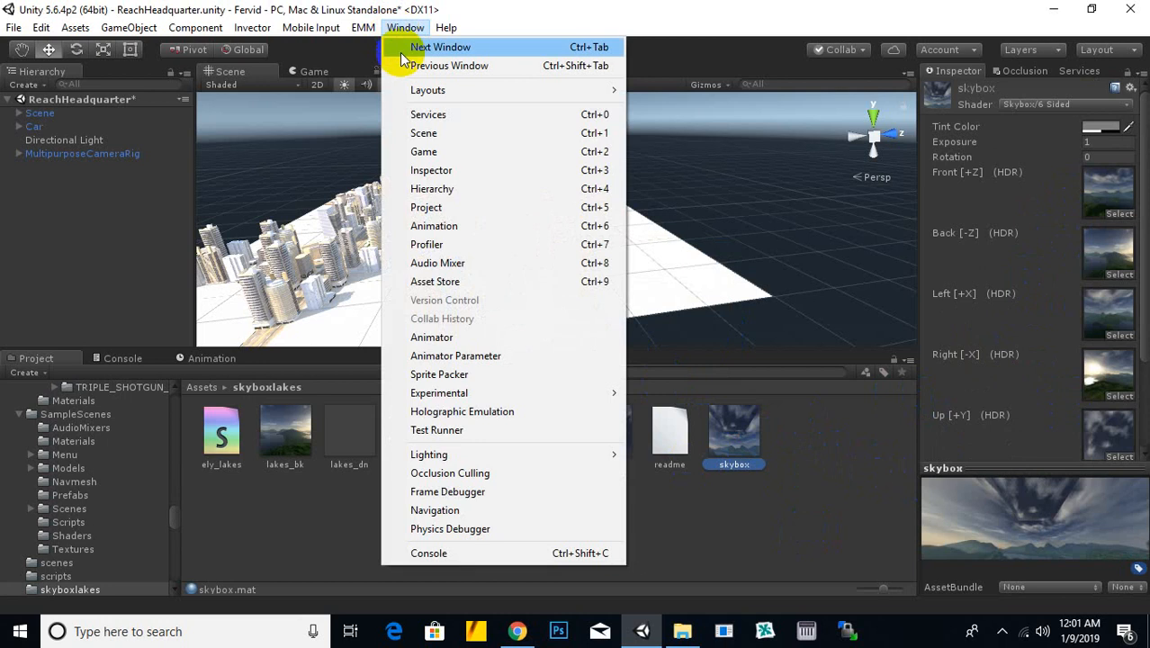
pyautogui.moveTo(470, 453)
pyautogui.click(666, 455)
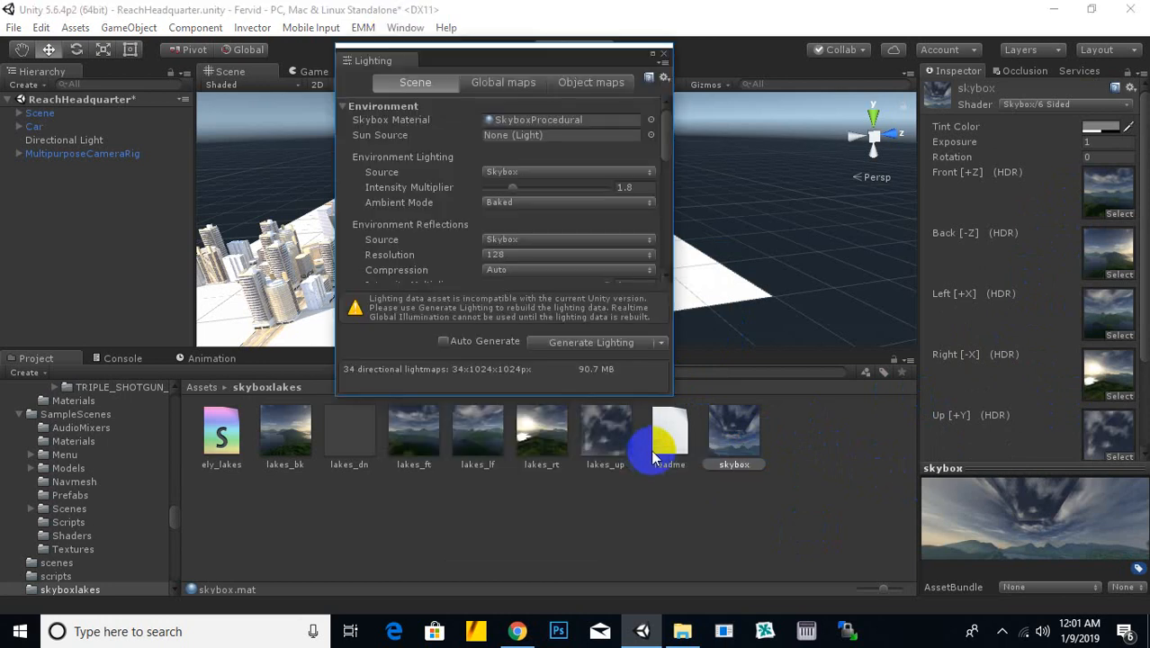
pyautogui.moveTo(722, 360); pyautogui.dragTo(525, 121)
pyautogui.moveTo(547, 61); pyautogui.dragTo(913, 165)
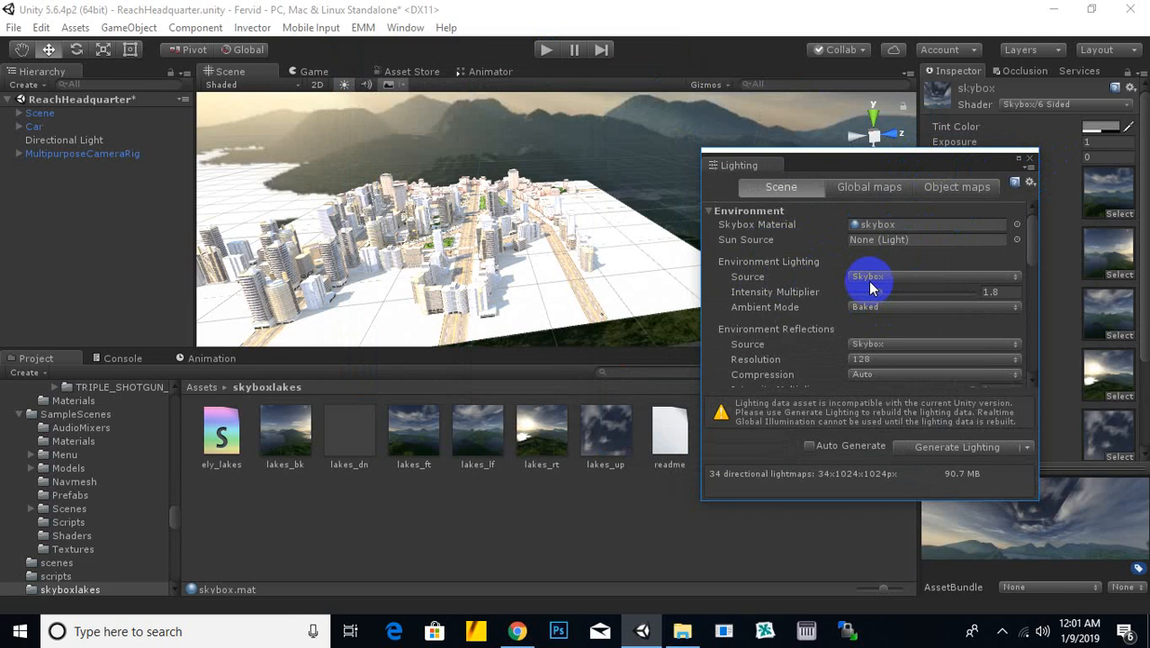
pyautogui.click(1032, 161)
# Run the level in play mode to check the lakes skybox behind the city, and stop it.
pyautogui.click(548, 50)
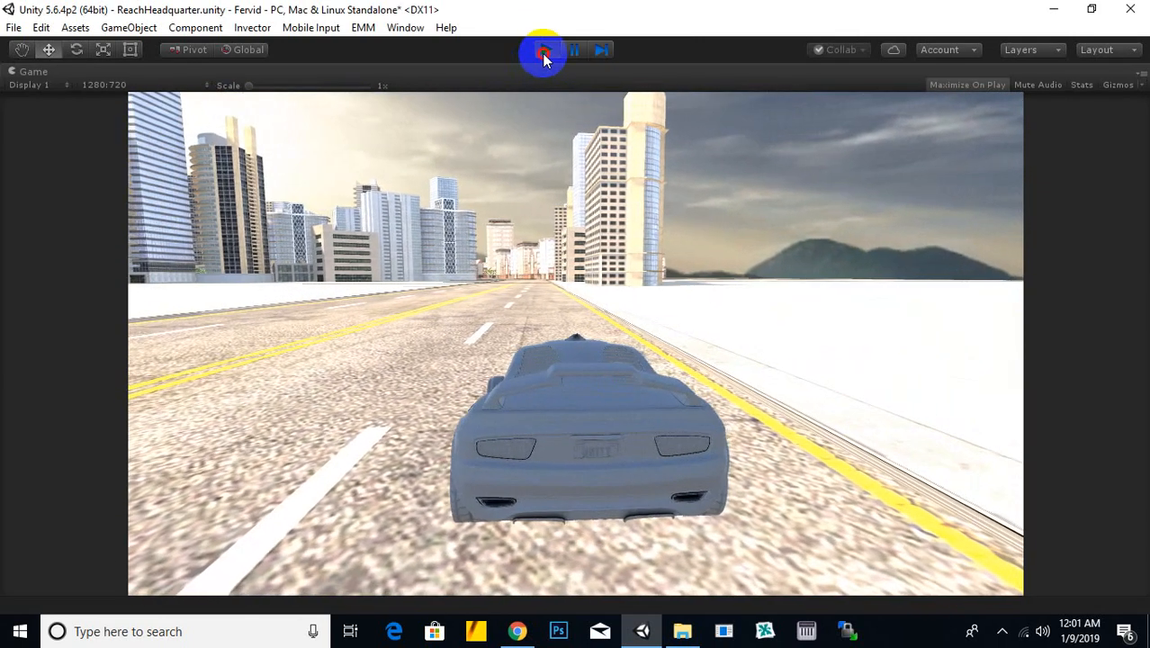
pyautogui.click(542, 52)
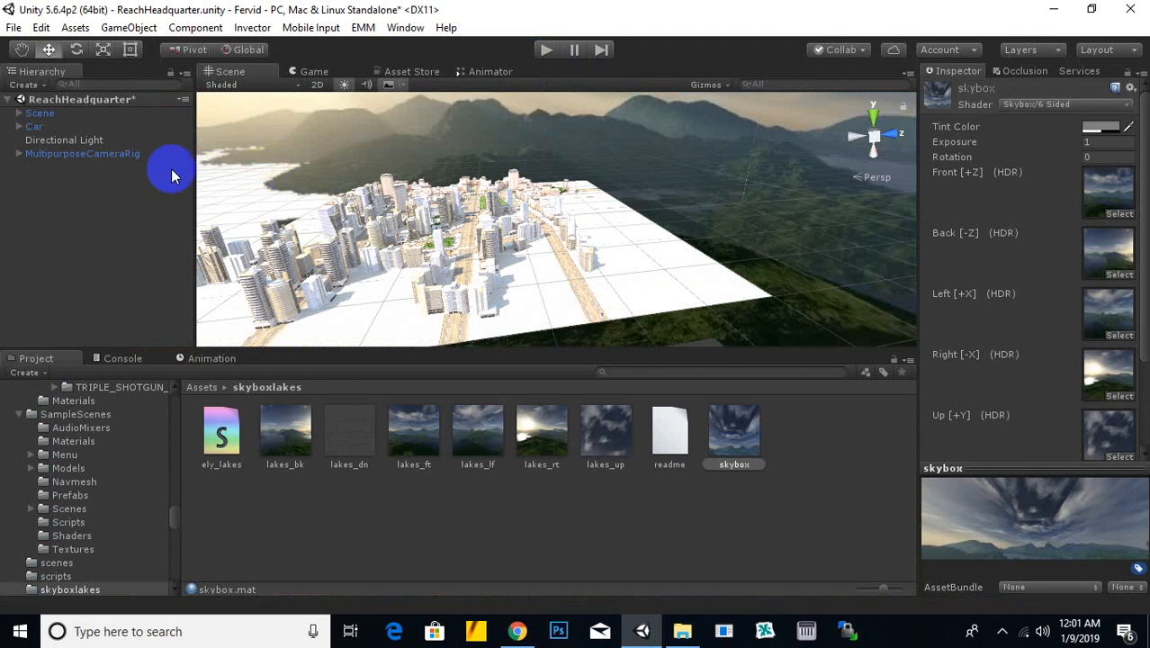
# Set the Directional Light's intensity to 1.
pyautogui.click(54, 141)
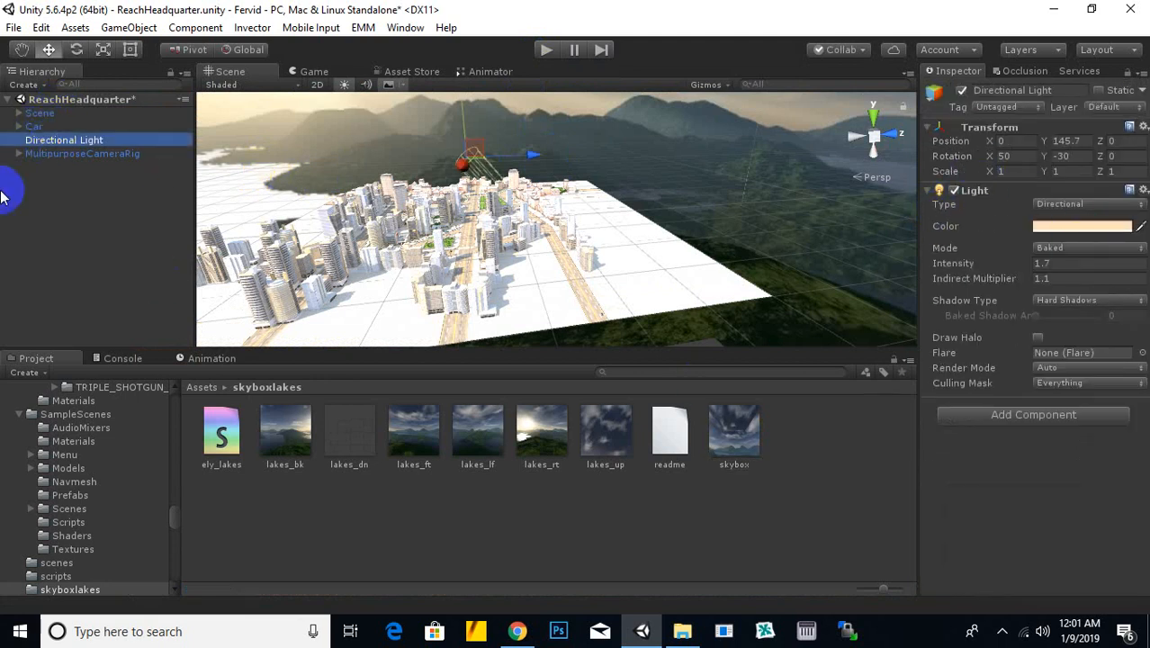
pyautogui.click(1042, 264)
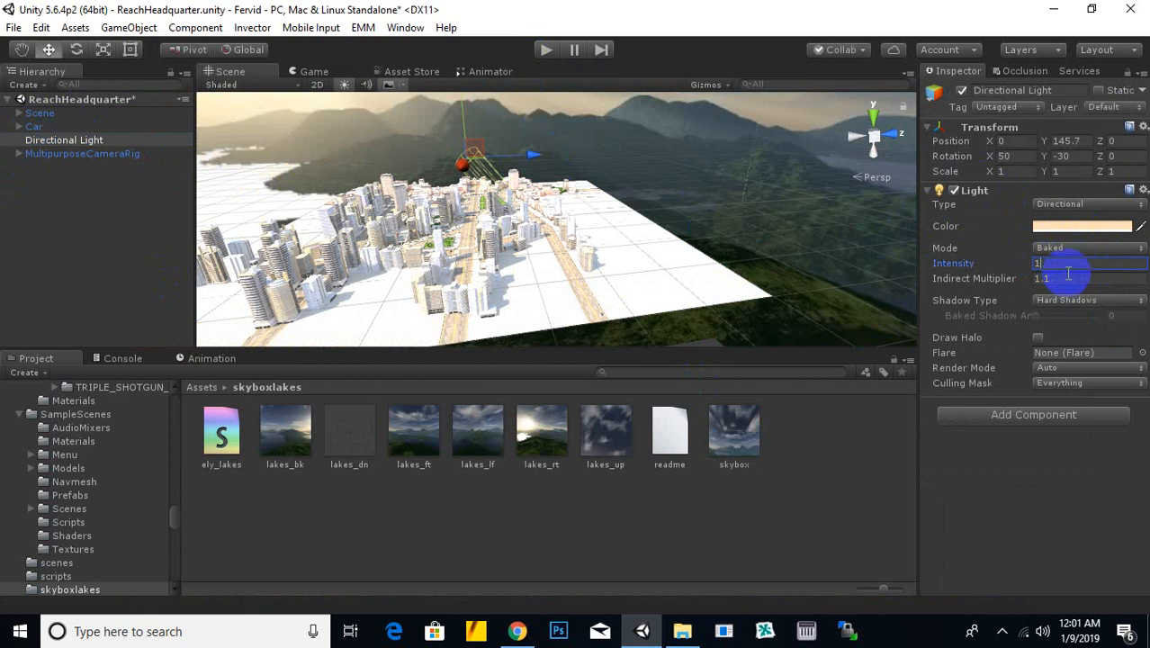
pyautogui.moveTo(525, 234); pyautogui.dragTo(619, 250, button='middle')
pyautogui.scroll(5, 630, 257)
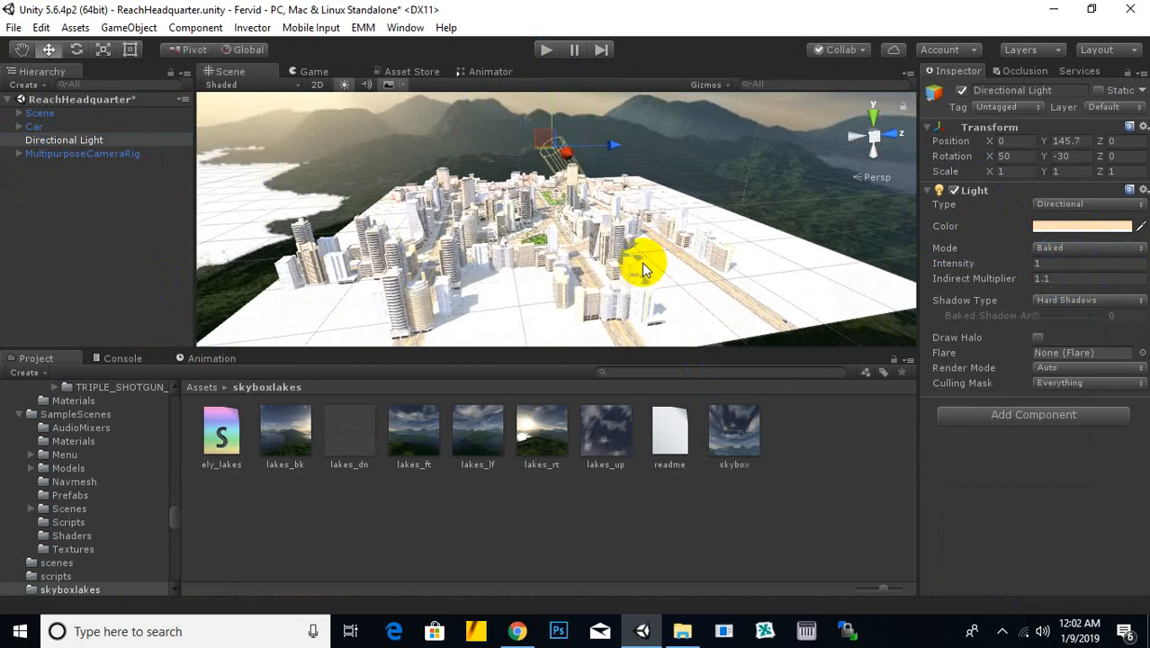
# Open the scene's Lighting settings and set the environment lighting source to Color.
pyautogui.click(401, 31)
pyautogui.moveTo(556, 465)
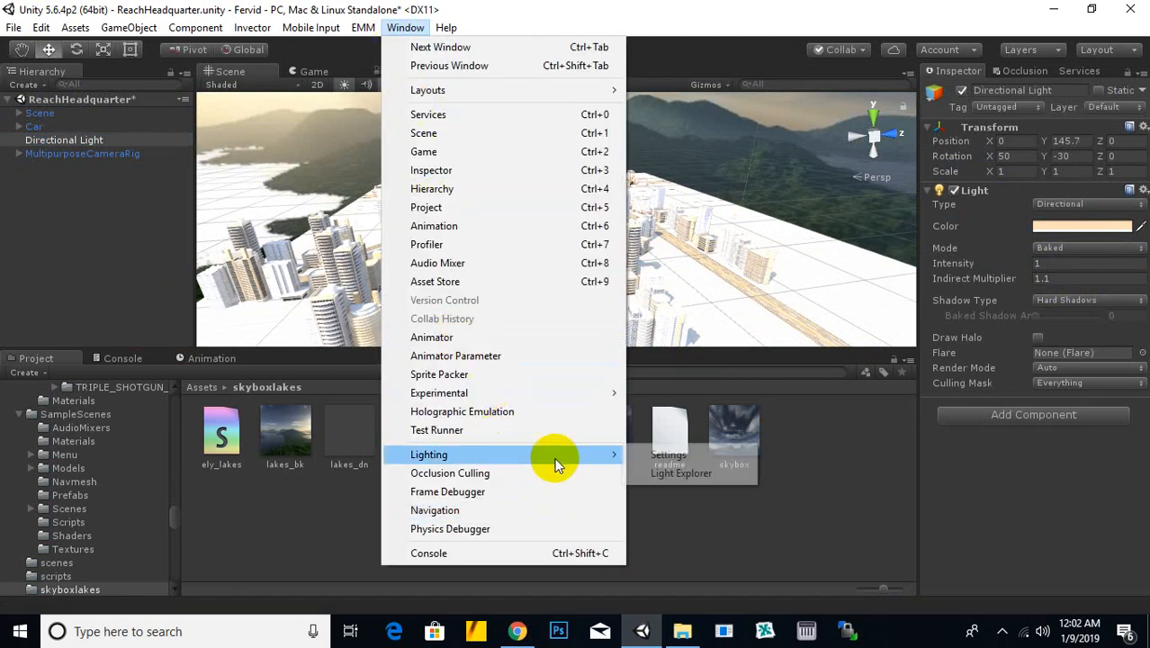
pyautogui.click(646, 455)
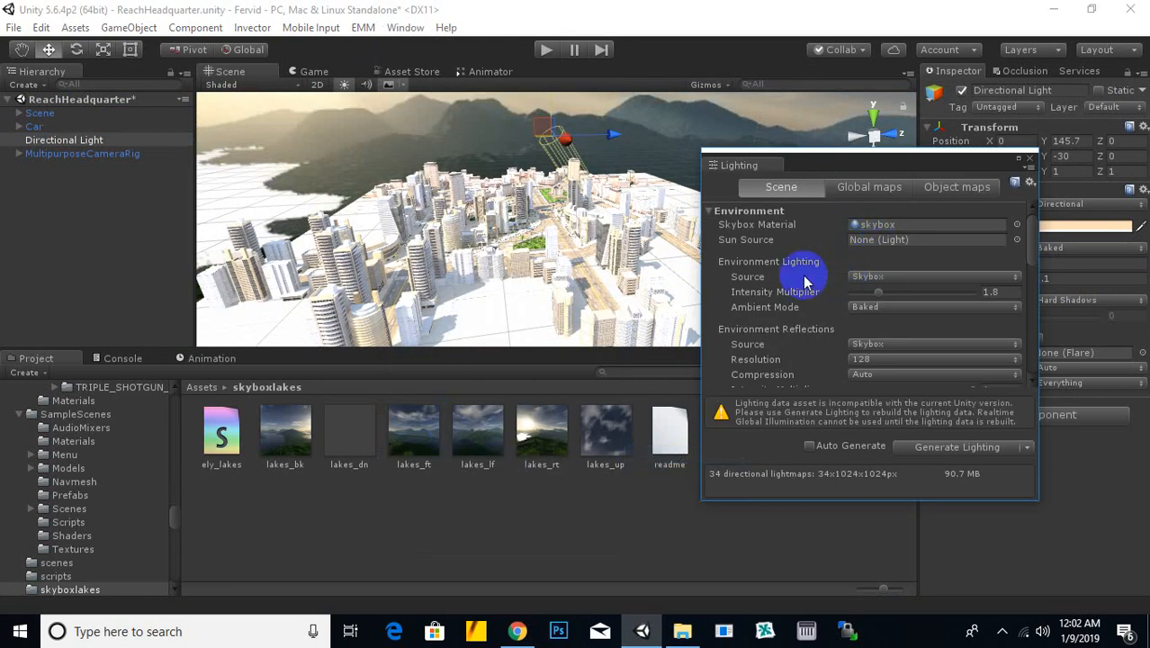
pyautogui.click(886, 277)
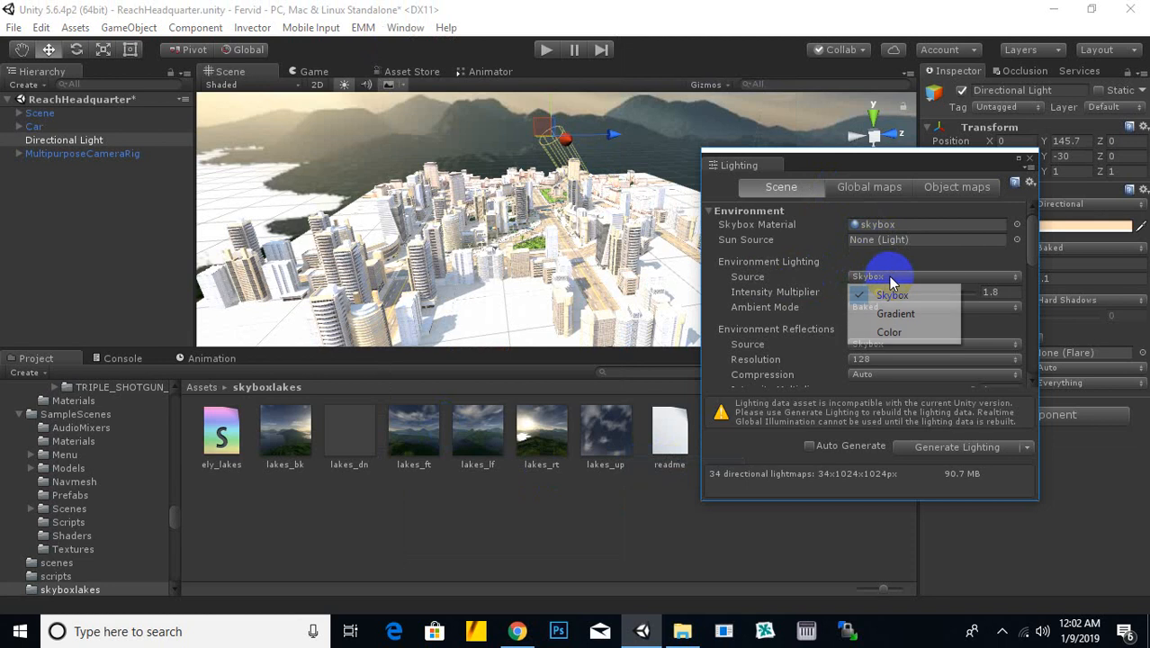
pyautogui.click(906, 332)
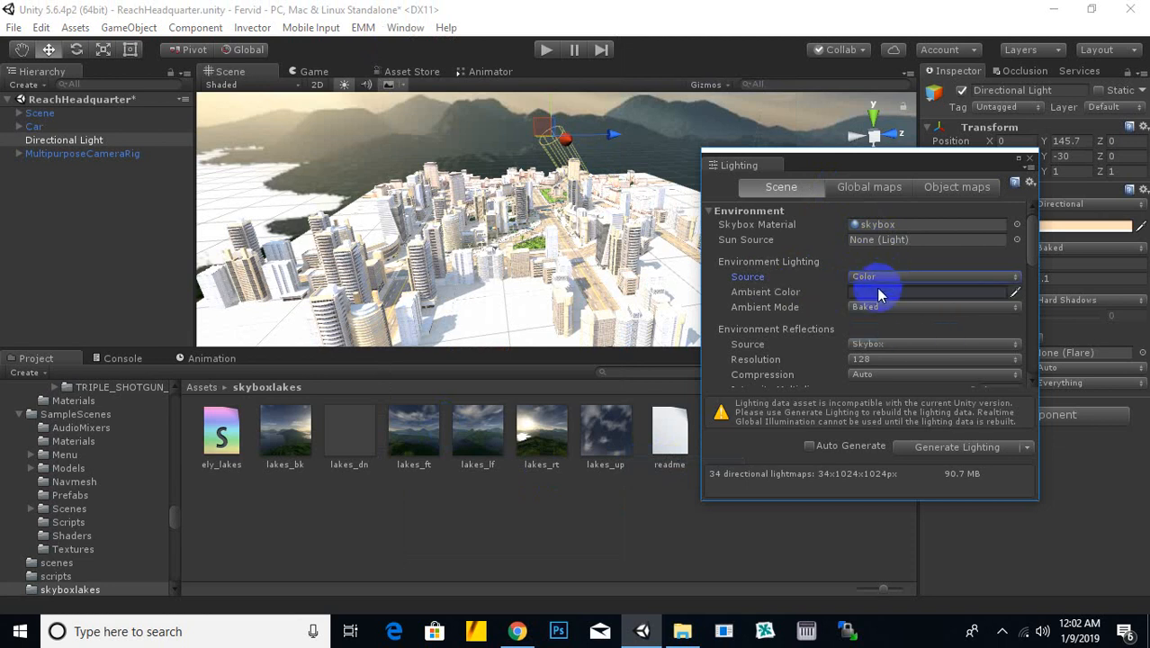
pyautogui.moveTo(910, 160); pyautogui.dragTo(933, 141)
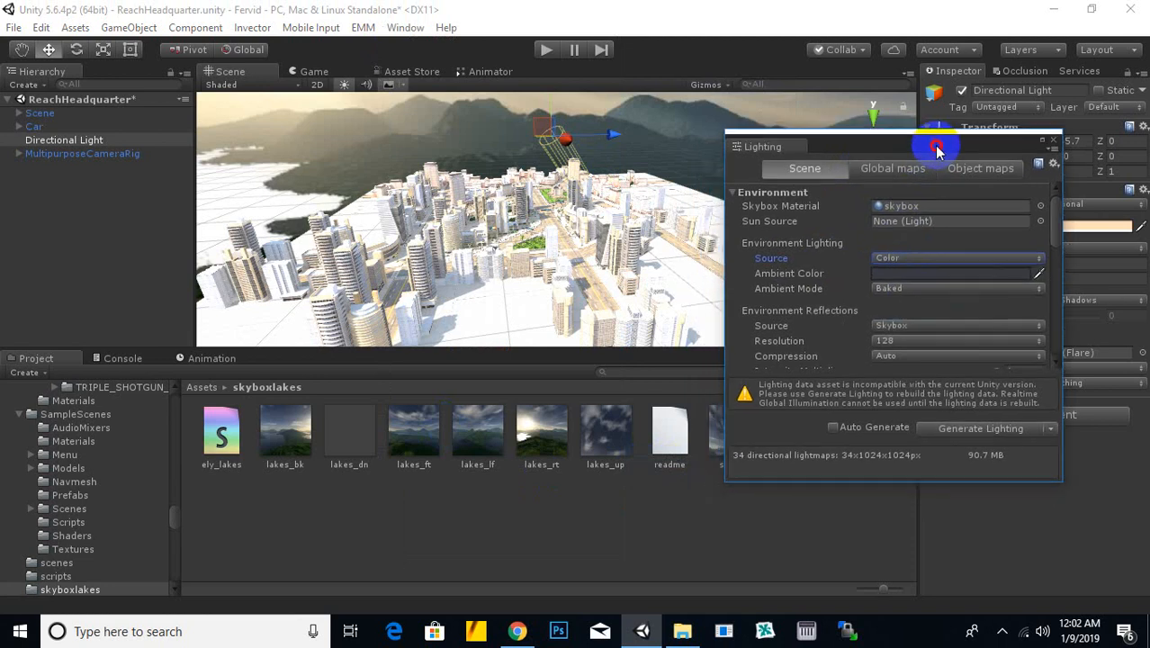
# Set the ambient color to a dark slate blue and close the Lighting settings.
pyautogui.click(918, 276)
pyautogui.moveTo(797, 315); pyautogui.dragTo(770, 353)
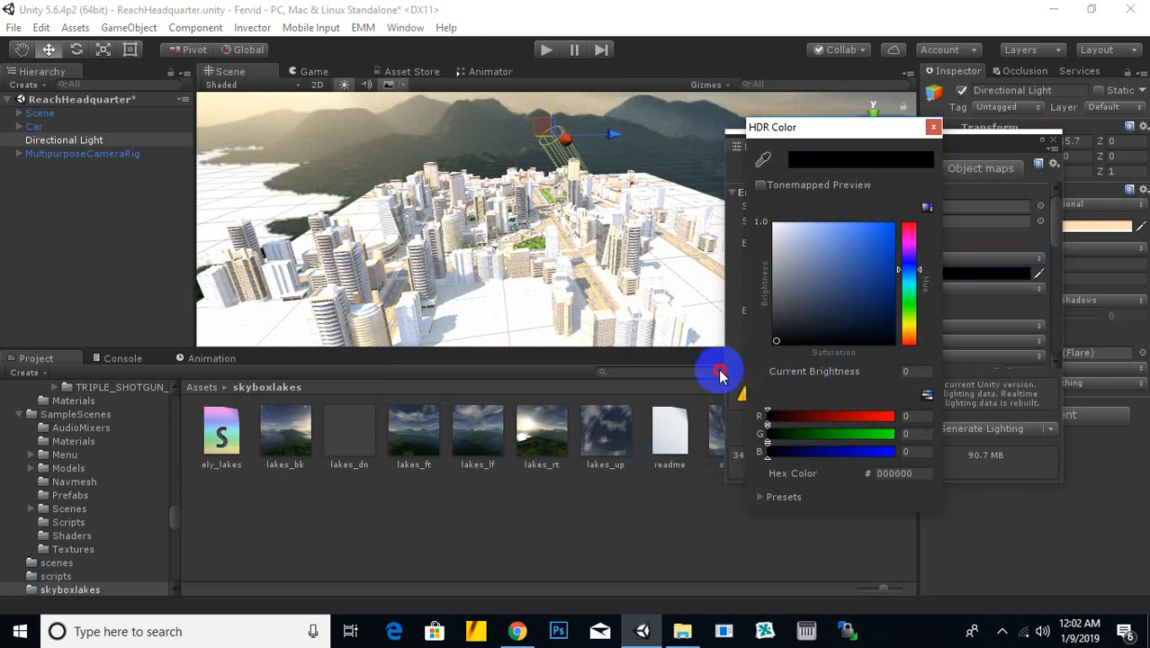
pyautogui.moveTo(720, 374)
pyautogui.mouseDown()
pyautogui.moveTo(770, 334)
pyautogui.moveTo(801, 256)
pyautogui.moveTo(759, 328)
pyautogui.moveTo(842, 232)
pyautogui.moveTo(749, 354)
pyautogui.moveTo(891, 319)
pyautogui.moveTo(819, 364)
pyautogui.moveTo(772, 324)
pyautogui.moveTo(910, 300)
pyautogui.moveTo(786, 319)
pyautogui.mouseUp()
pyautogui.click(909, 231)
pyautogui.moveTo(908, 231)
pyautogui.mouseDown()
pyautogui.moveTo(915, 358)
pyautogui.moveTo(914, 236)
pyautogui.moveTo(909, 273)
pyautogui.mouseUp()
pyautogui.moveTo(855, 315)
pyautogui.mouseDown()
pyautogui.moveTo(796, 322)
pyautogui.moveTo(784, 310)
pyautogui.moveTo(816, 295)
pyautogui.moveTo(791, 313)
pyautogui.moveTo(799, 298)
pyautogui.mouseUp()
pyautogui.click(935, 131)
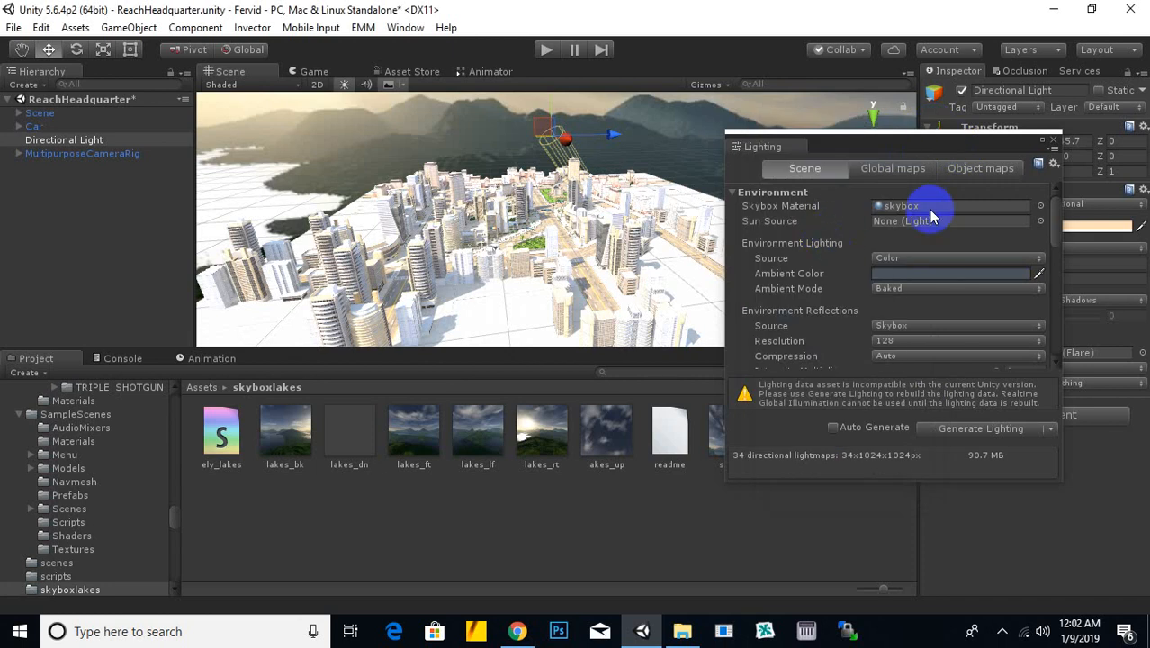
pyautogui.scroll(-5, 903, 328)
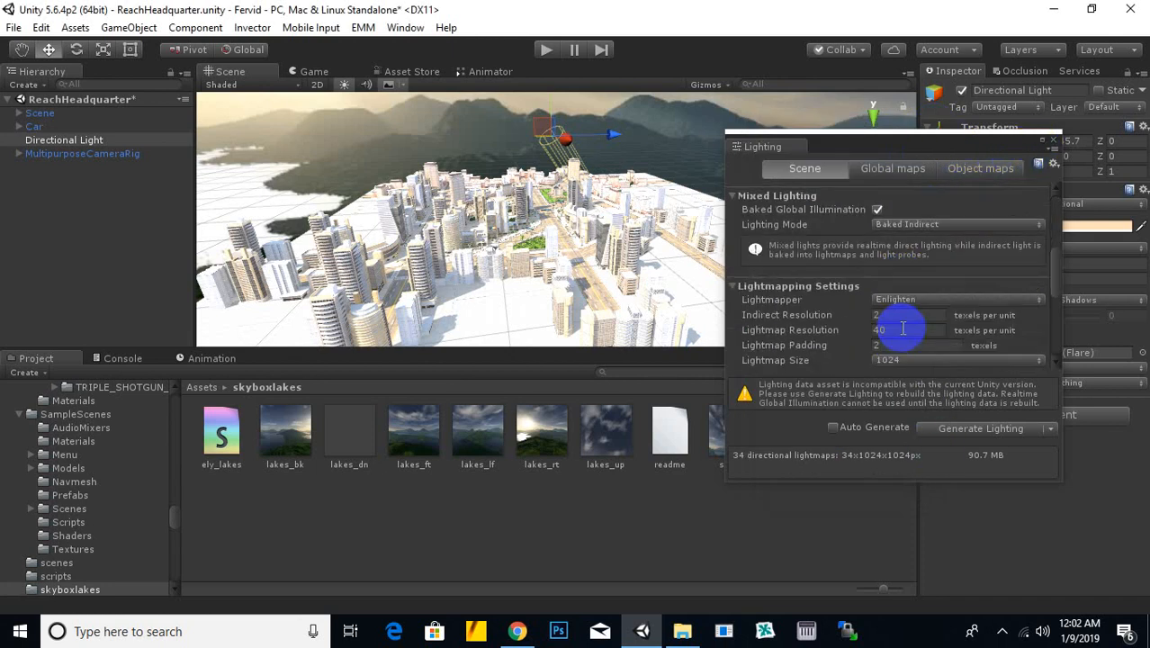
pyautogui.scroll(-5, 903, 328)
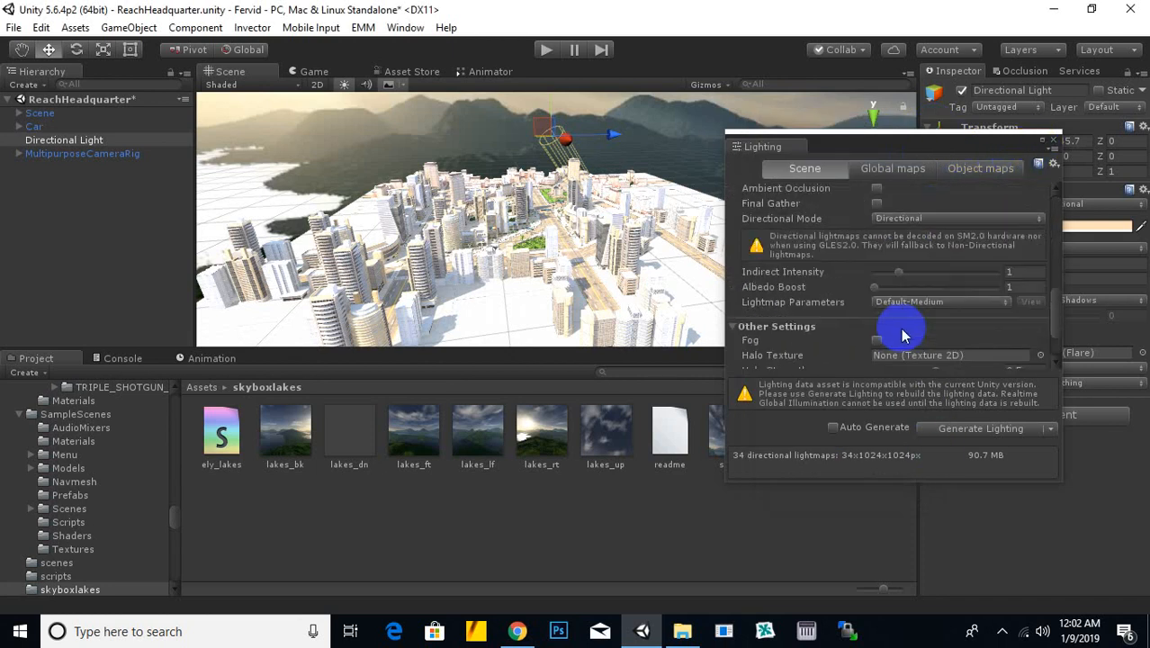
pyautogui.scroll(2, 902, 335)
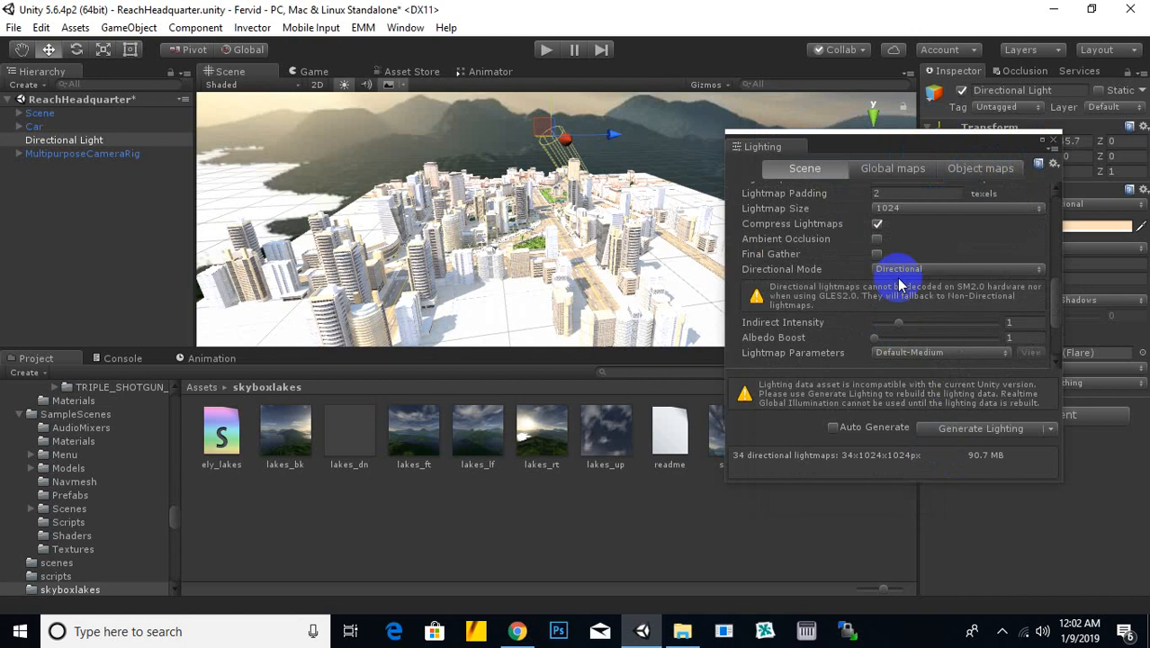
pyautogui.click(1053, 139)
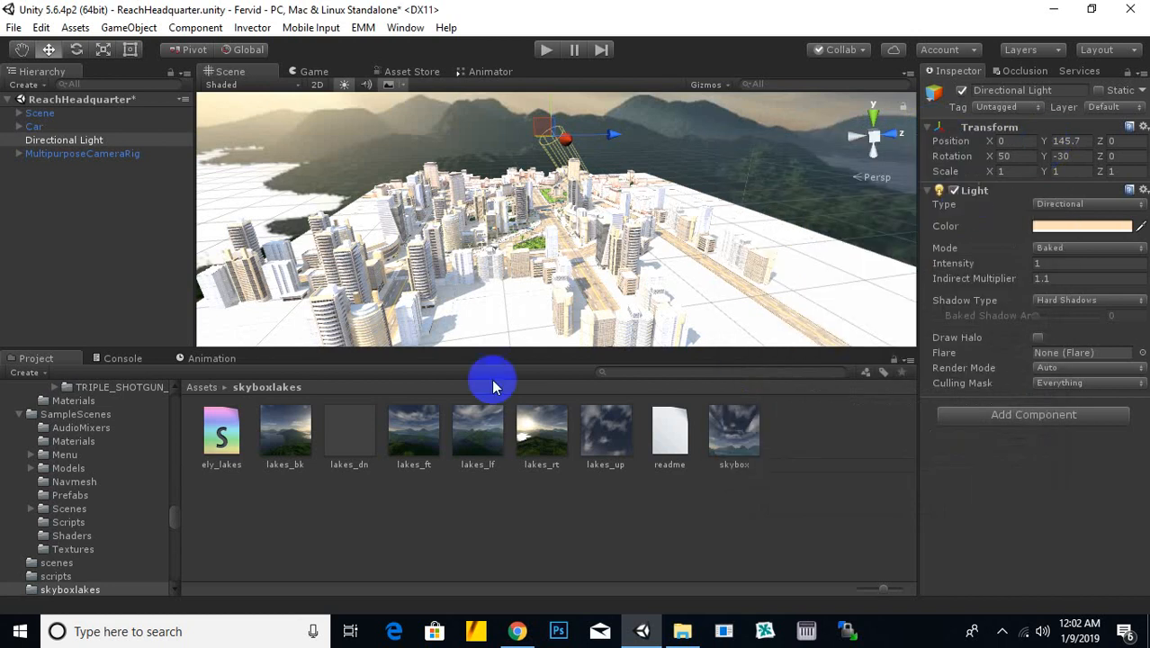
# Try the Area (baked only) type on the Directional Light and return it to Directional.
pyautogui.click(1079, 205)
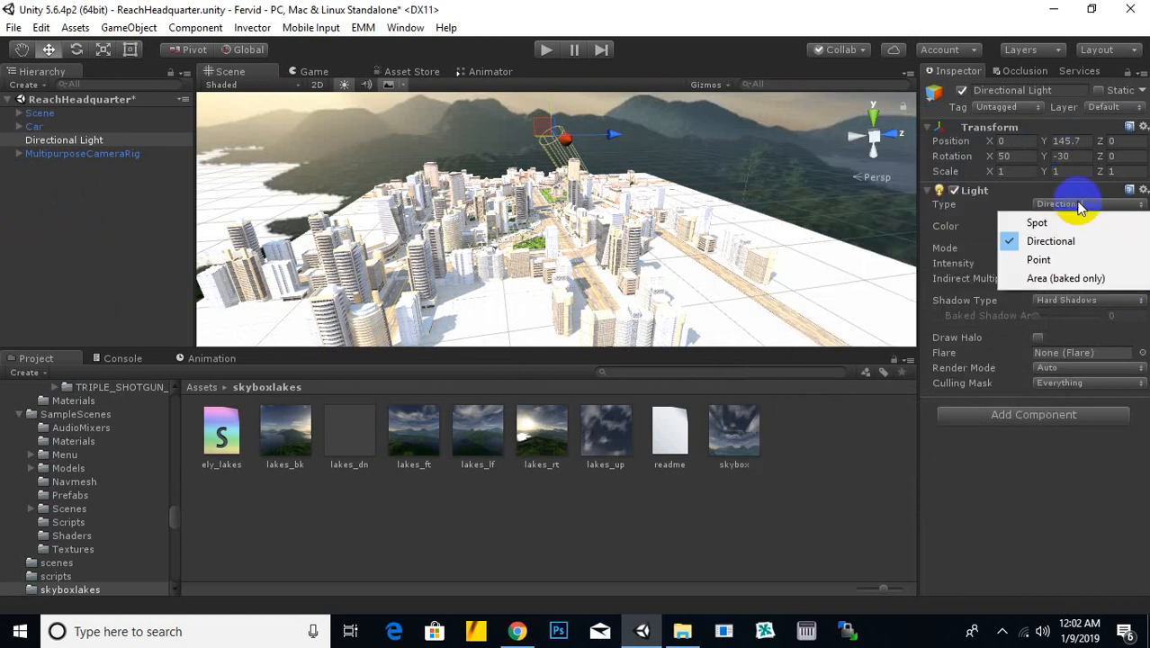
pyautogui.click(1060, 278)
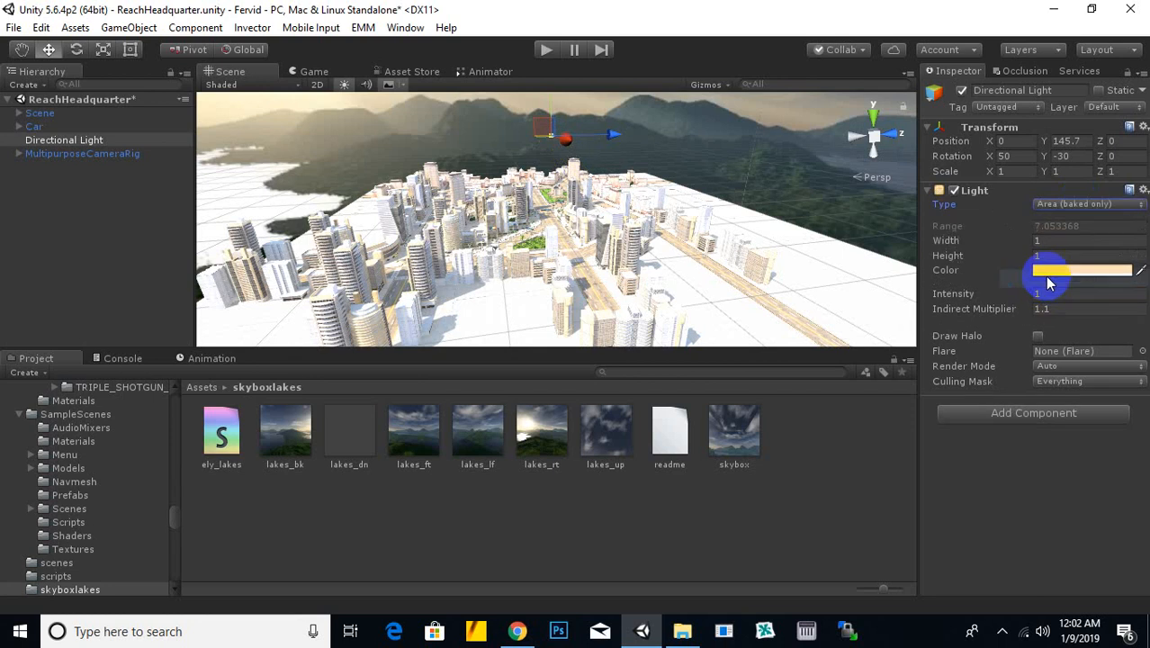
pyautogui.click(1068, 203)
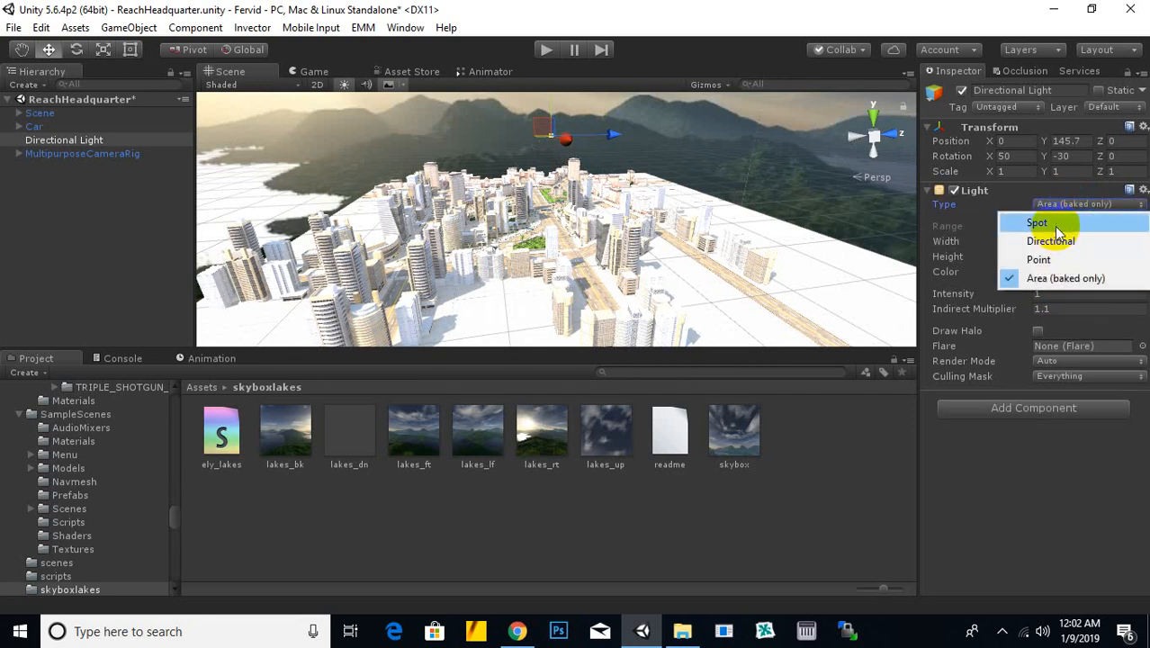
pyautogui.click(1050, 241)
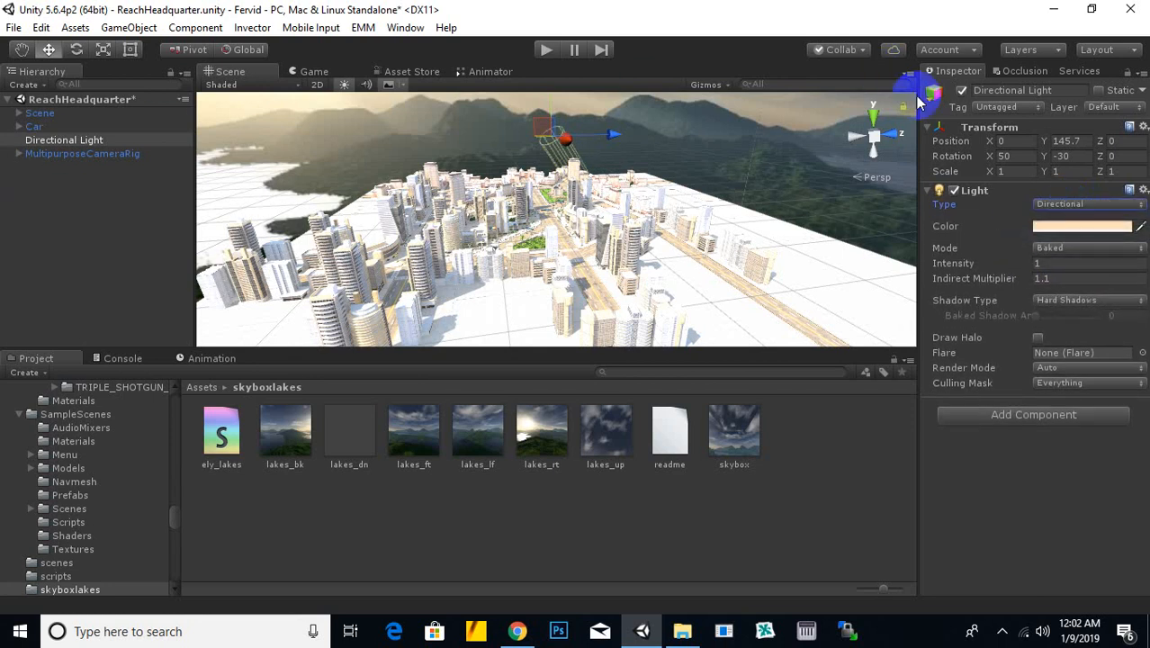
# Deactivate the Directional Light object in the scene.
pyautogui.click(961, 91)
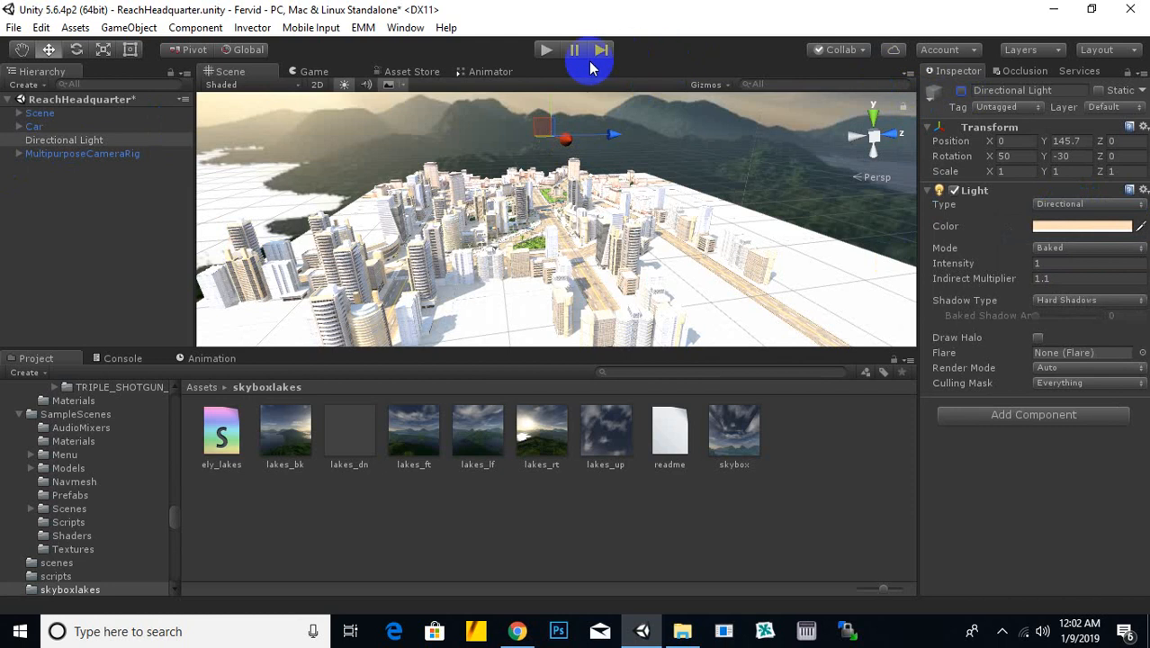
pyautogui.moveTo(749, 244); pyautogui.dragTo(701, 212, button='middle')
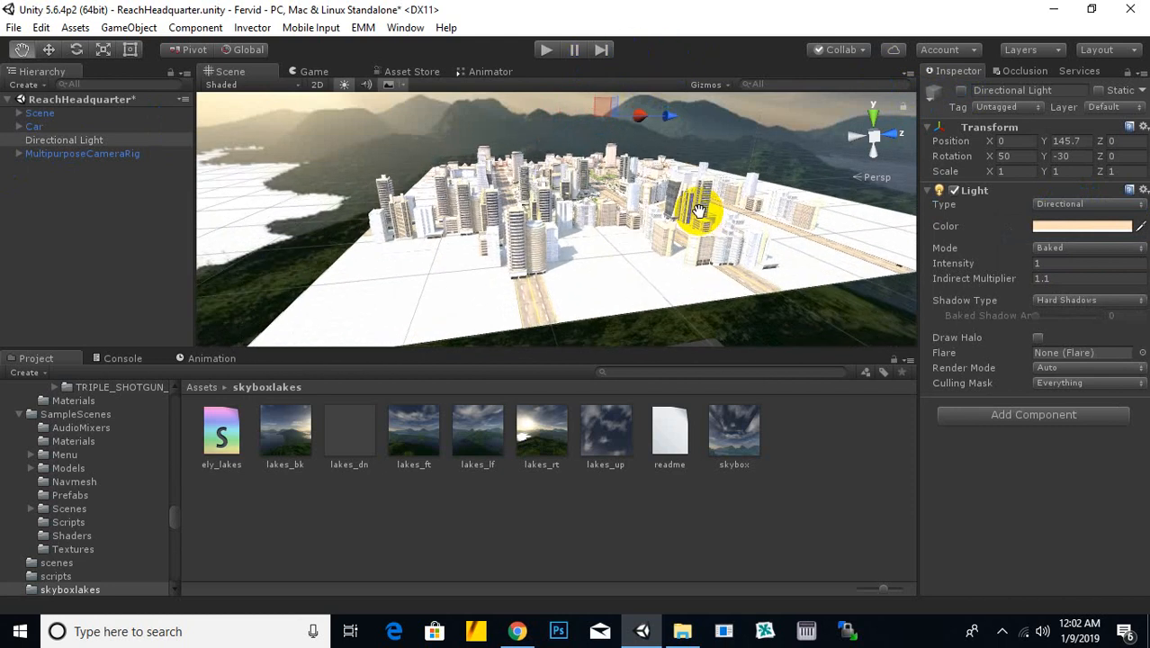
pyautogui.scroll(3, 652, 232)
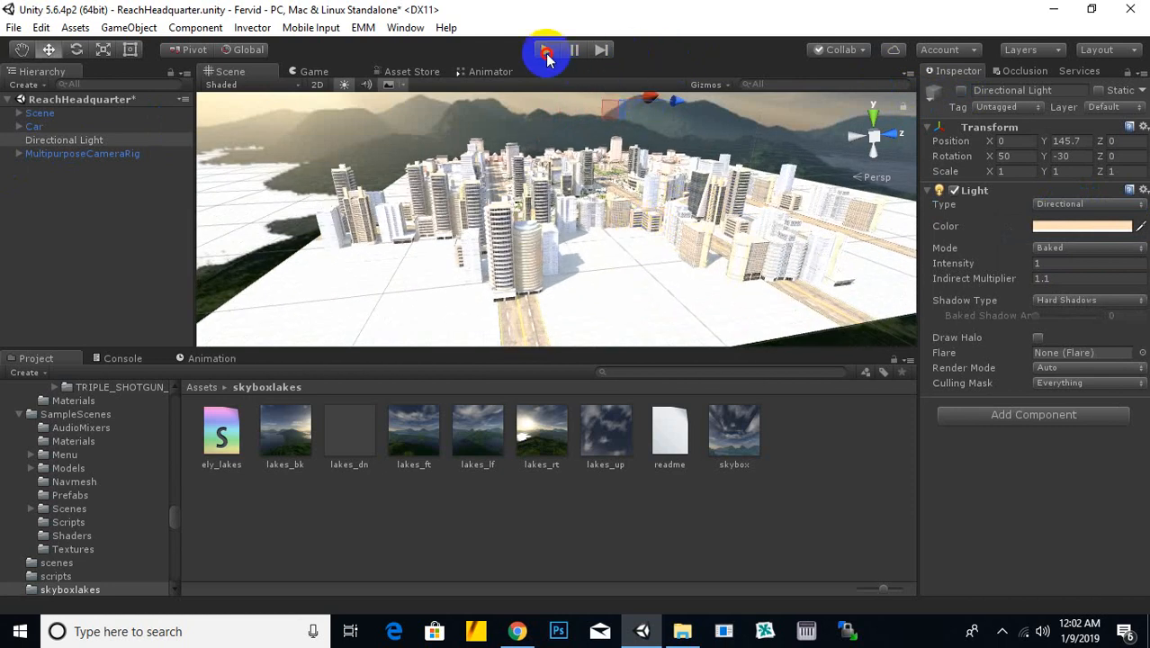
# Run the level in play mode to check the lighting on the car and street, and stop it.
pyautogui.click(548, 54)
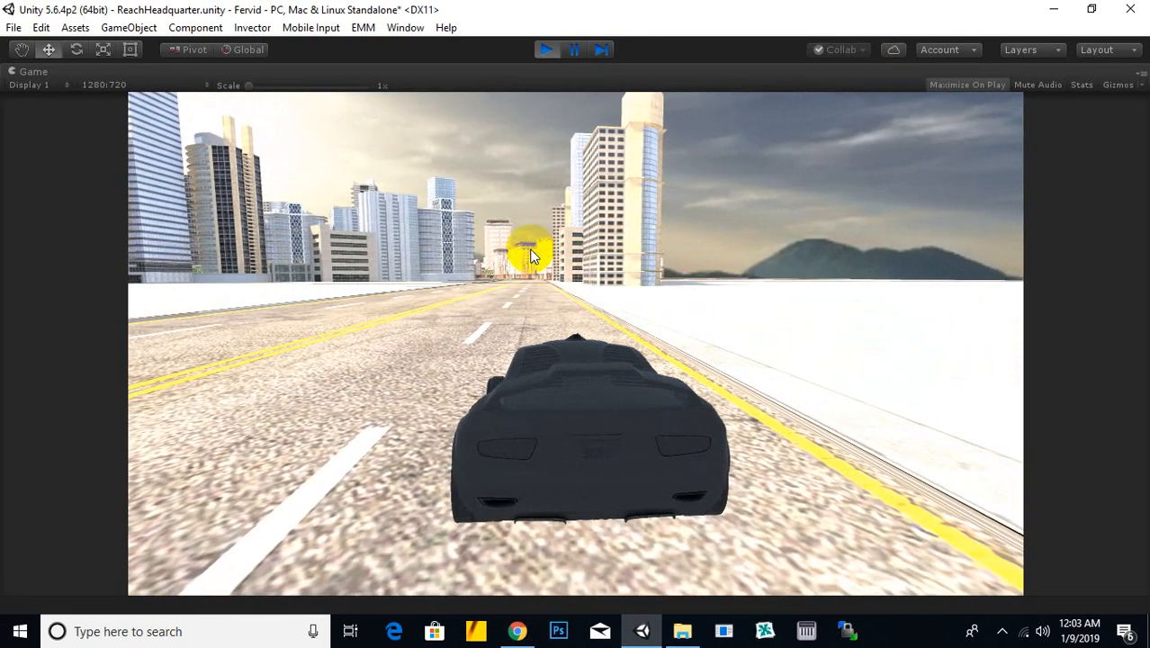
pyautogui.click(576, 398)
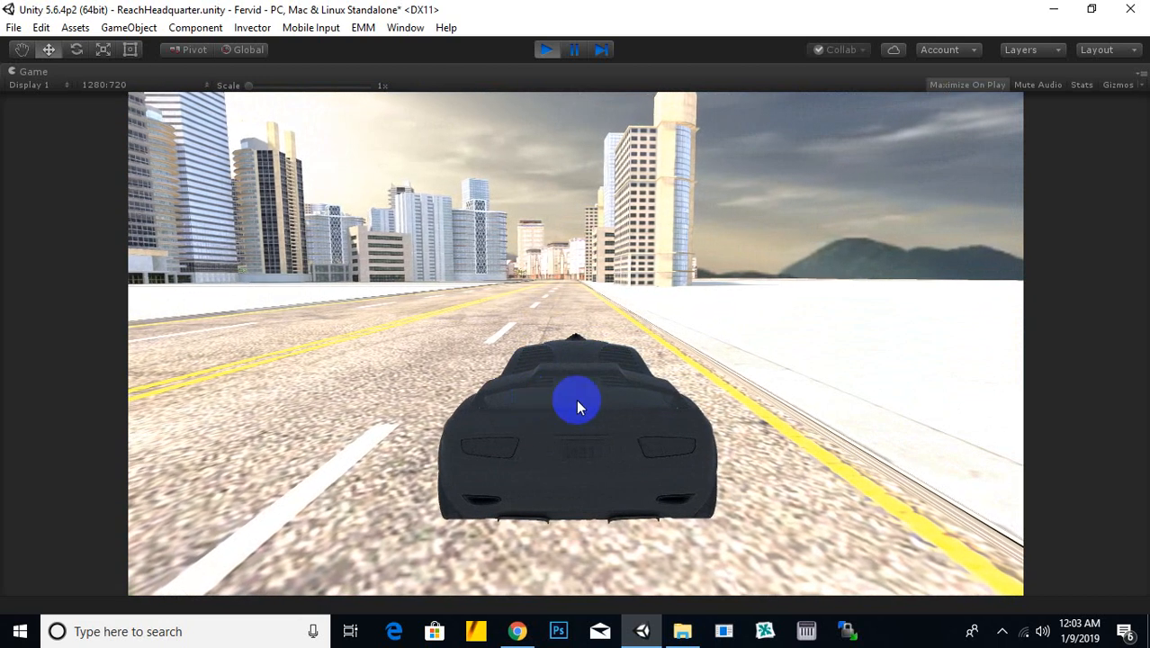
pyautogui.click(553, 52)
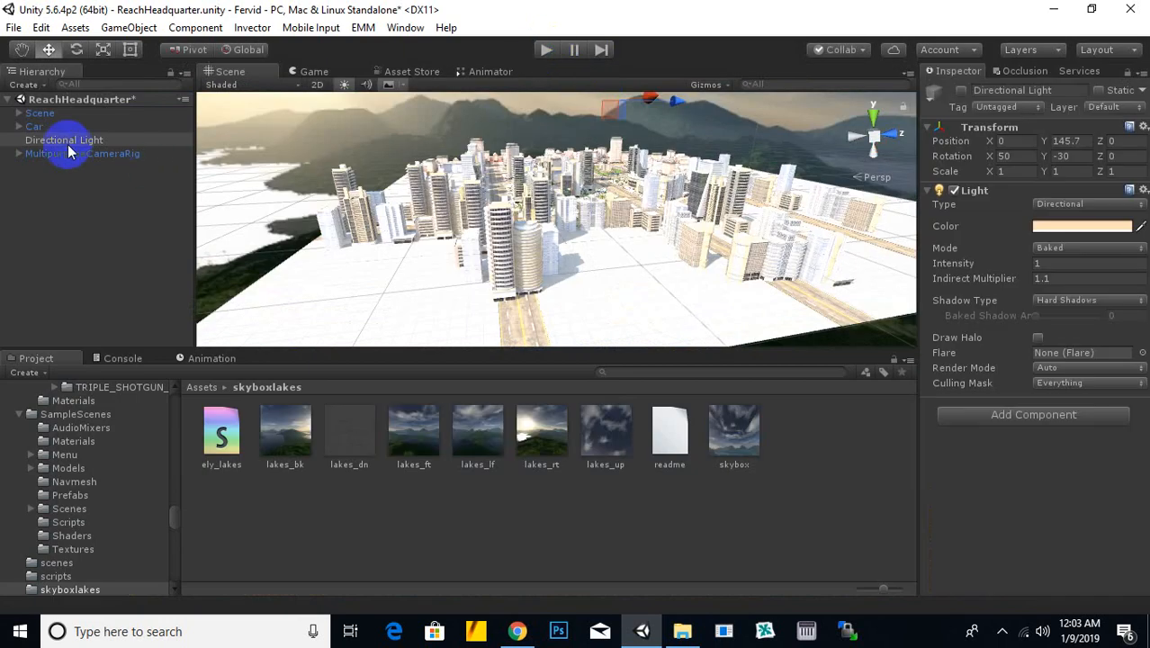
# Look through the child objects of Scene in the hierarchy and examine the road and car up close.
pyautogui.click(21, 113)
pyautogui.scroll(-5, 151, 288)
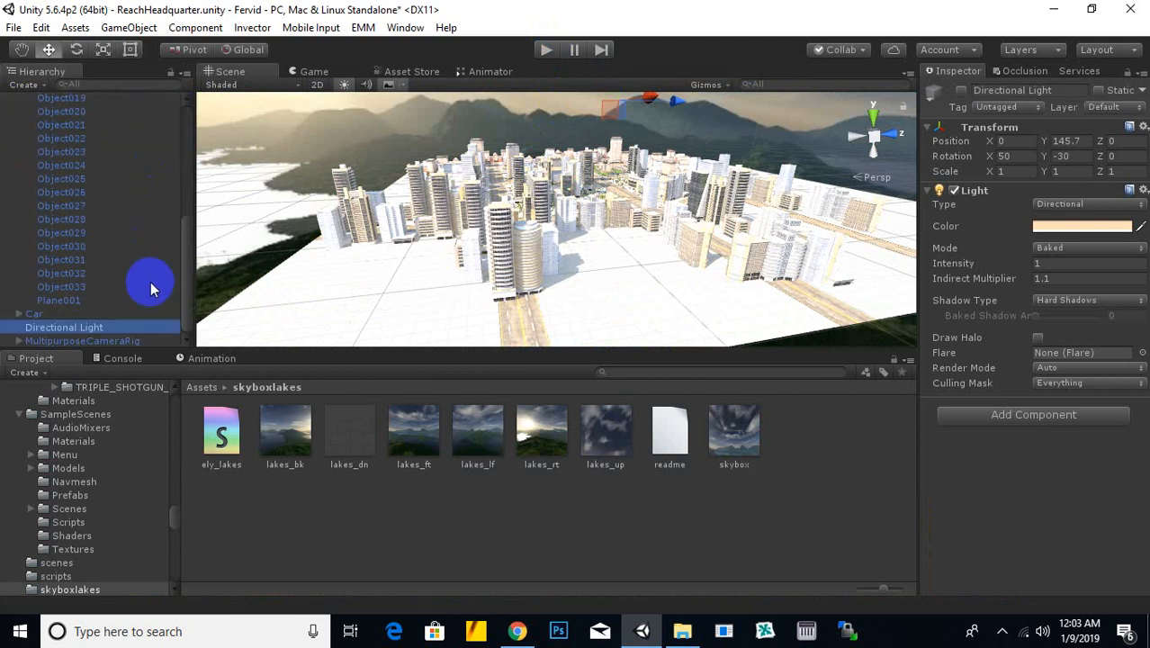
pyautogui.scroll(5, 150, 288)
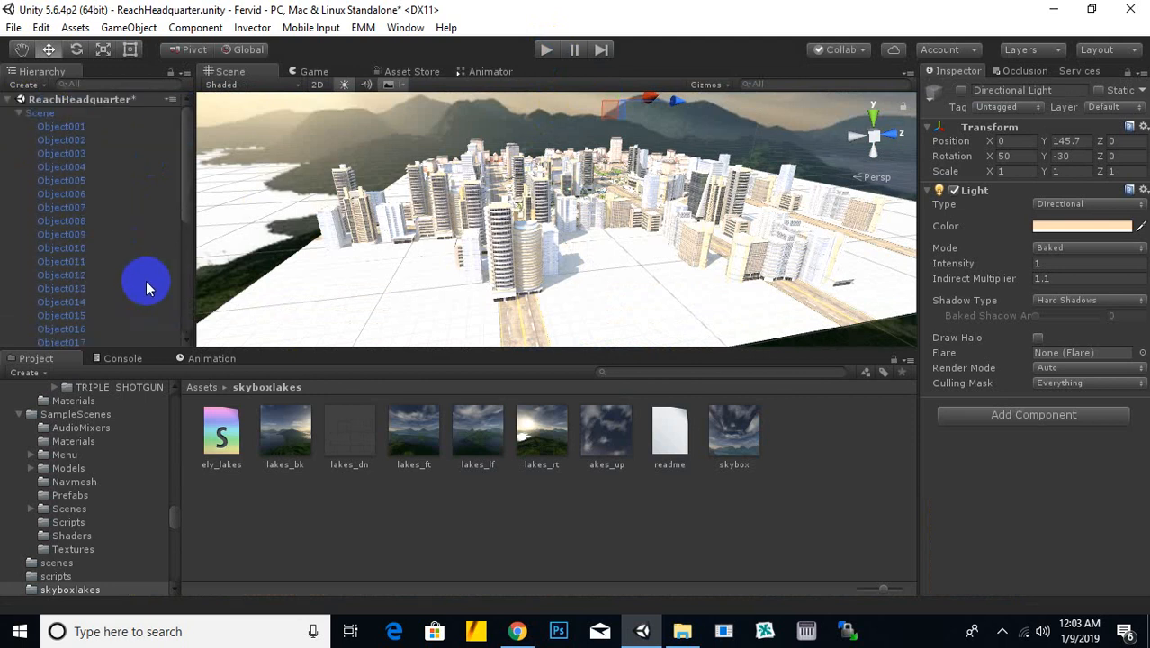
pyautogui.click(21, 114)
pyautogui.keyDown('alt'); pyautogui.moveTo(664, 251); pyautogui.dragTo(634, 284); pyautogui.keyUp('alt')
pyautogui.scroll(4, 737, 293)
pyautogui.moveTo(737, 290); pyautogui.dragTo(683, 250, button='middle')
pyautogui.scroll(4, 595, 289)
pyautogui.scroll(6, 620, 243)
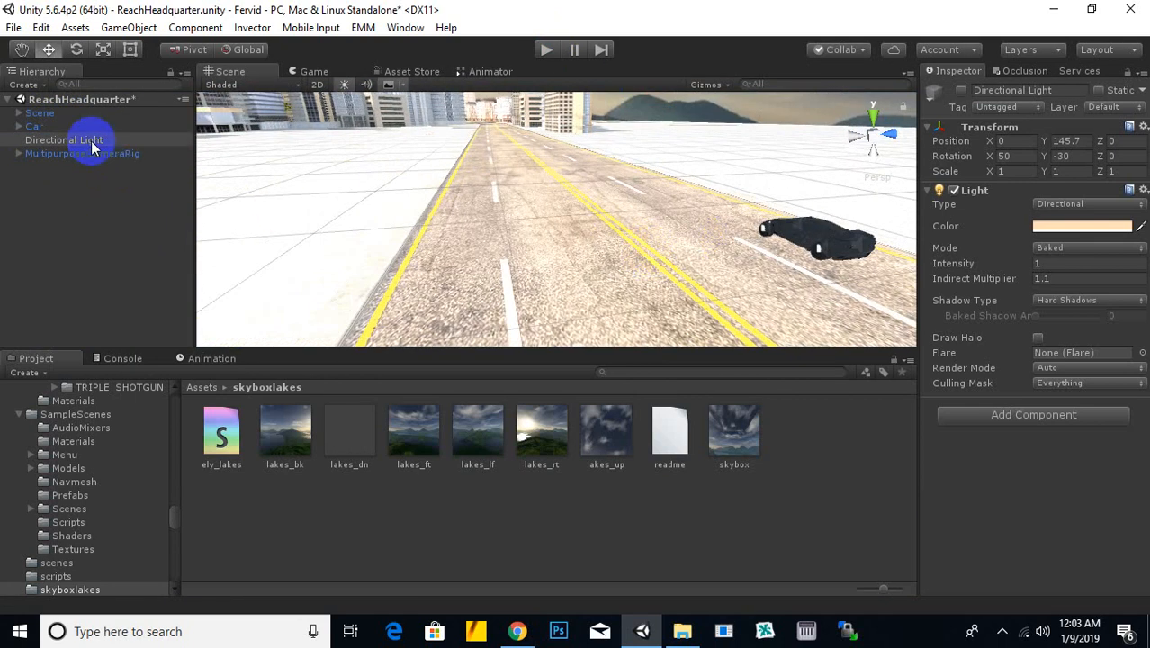
# Enable the Directional Light object in the ReachHeadquarter scene.
pyautogui.click(962, 89)
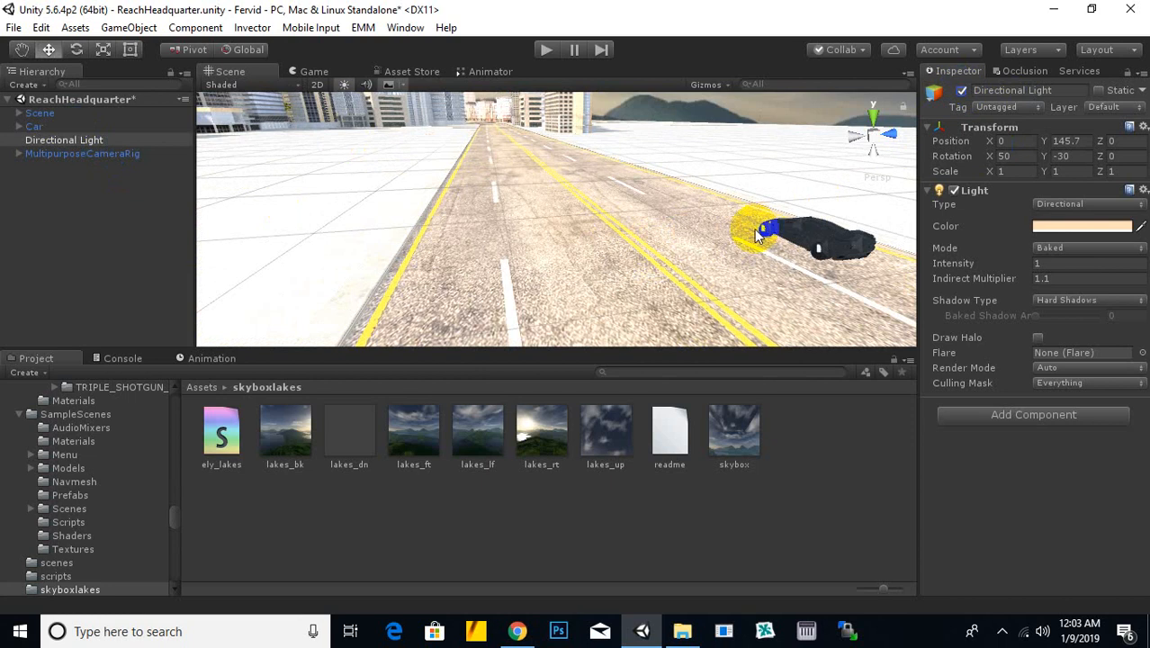
pyautogui.moveTo(761, 233); pyautogui.dragTo(732, 261, button='middle')
pyautogui.scroll(3, 752, 232)
pyautogui.scroll(-3, 734, 233)
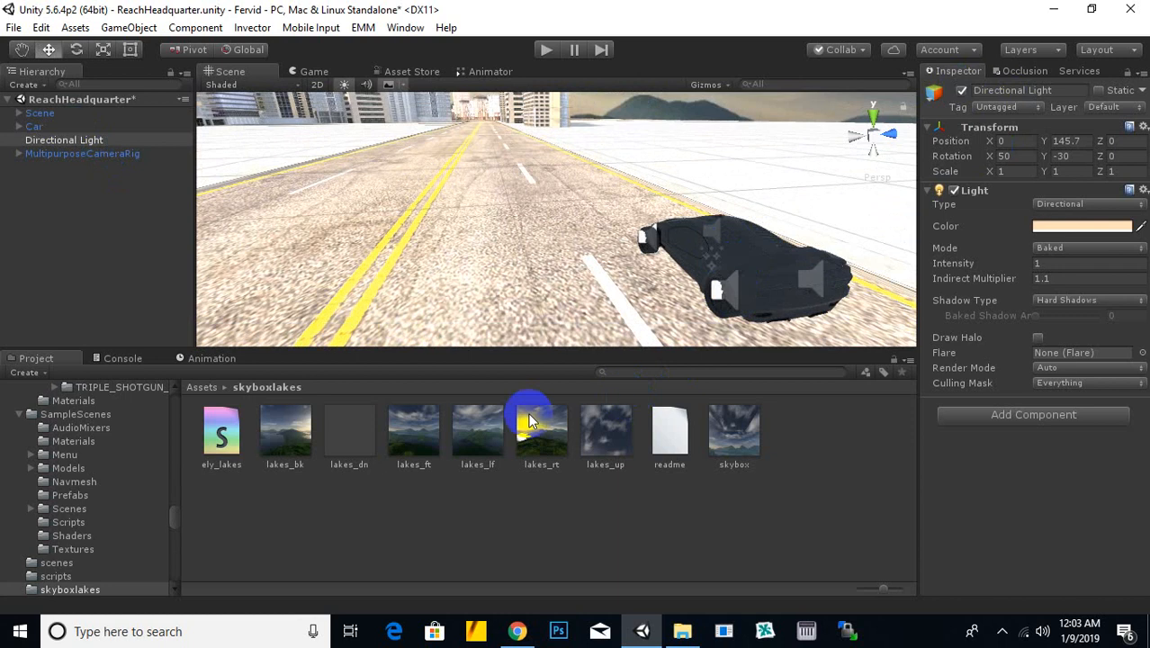
pyautogui.scroll(-5, 665, 290)
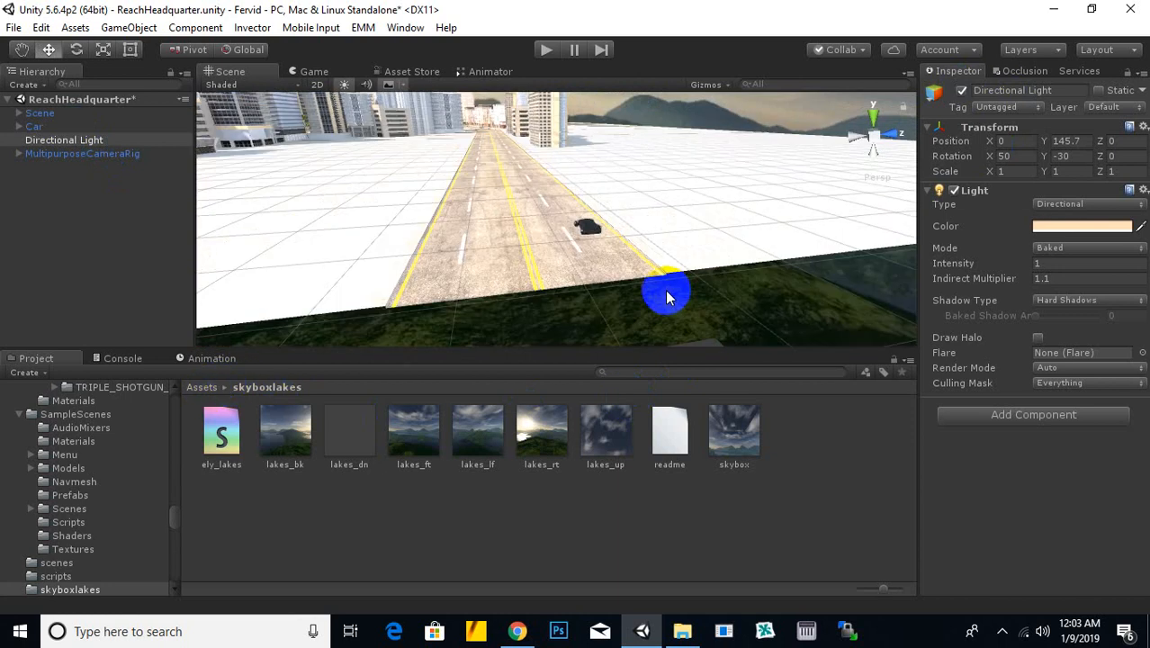
pyautogui.scroll(3, 630, 287)
pyautogui.moveTo(629, 287); pyautogui.dragTo(678, 265, button='middle')
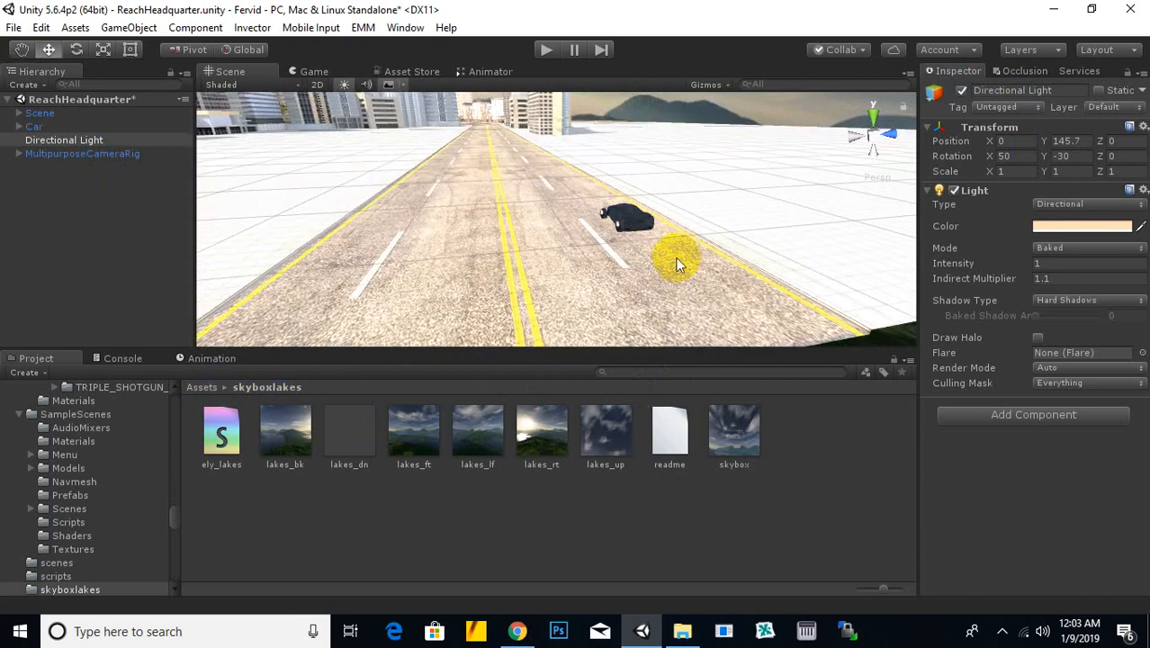
# Move the Car across the road to the outer lane beside the opposite yellow edge line, at about Y -0.16, Z 147.4.
pyautogui.click(626, 216)
pyautogui.moveTo(599, 232); pyautogui.dragTo(526, 259)
pyautogui.moveTo(517, 255); pyautogui.dragTo(561, 257, button='middle')
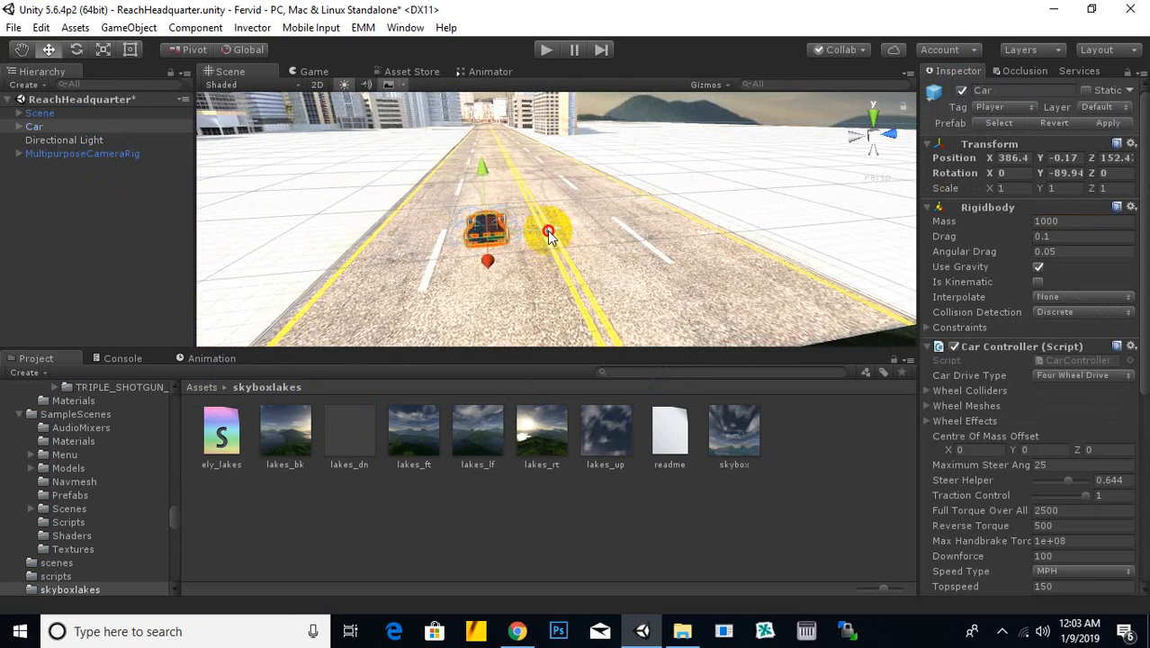
pyautogui.moveTo(549, 233); pyautogui.dragTo(464, 246)
pyautogui.moveTo(472, 243); pyautogui.dragTo(581, 250, button='middle')
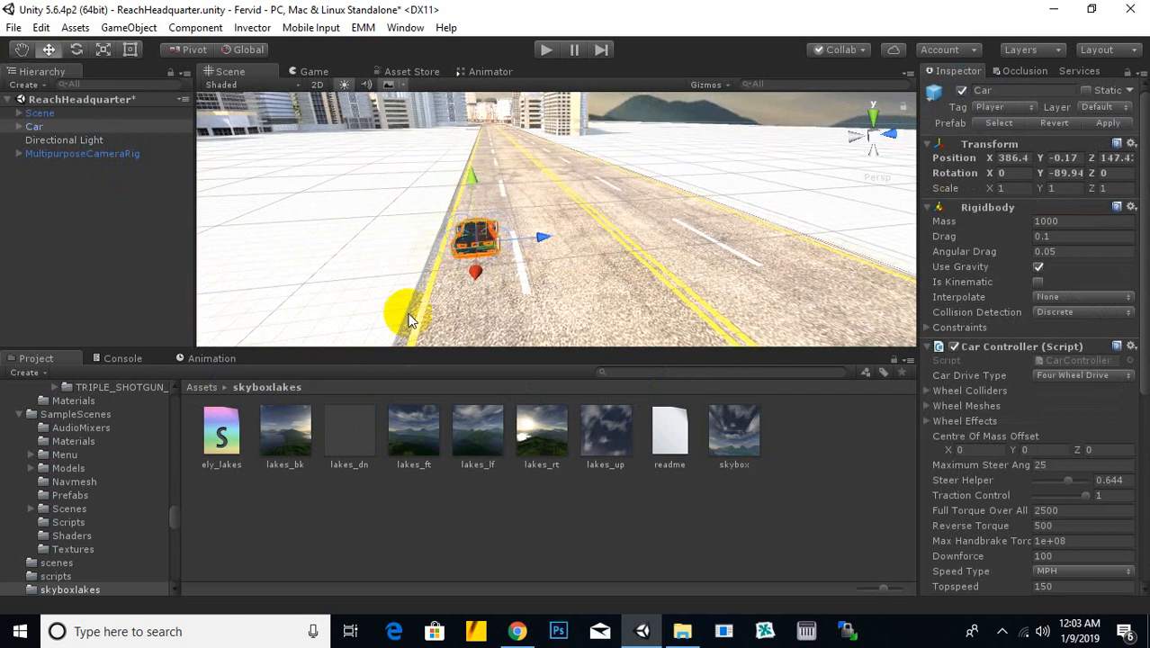
pyautogui.scroll(5, 404, 305)
pyautogui.keyDown('alt'); pyautogui.moveTo(419, 305); pyautogui.dragTo(497, 297); pyautogui.keyUp('alt')
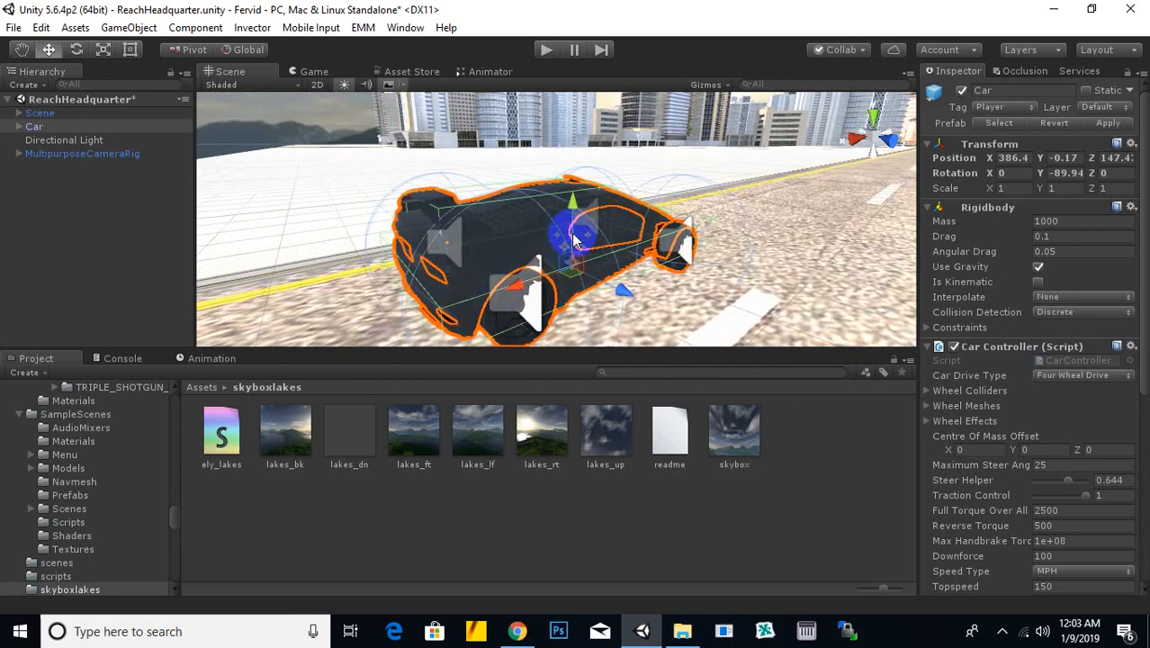
pyautogui.moveTo(576, 239); pyautogui.dragTo(478, 349)
# Place the military combat vehicle model from the project's prefebs/cars folder on the road beside the Car.
pyautogui.click(197, 391)
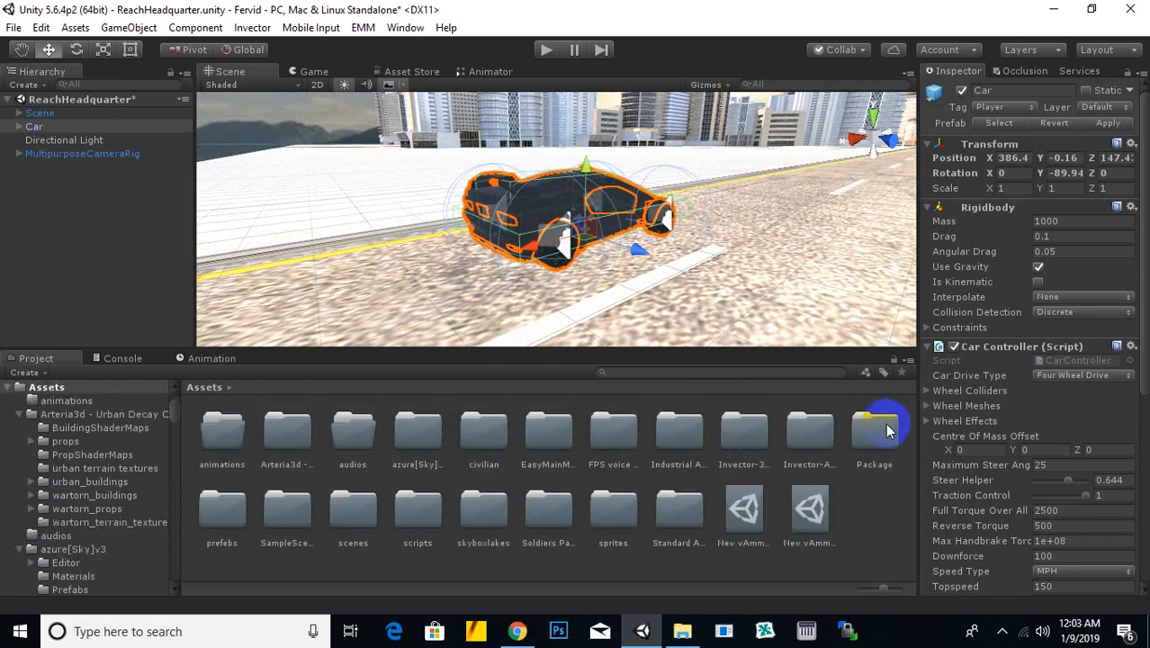
pyautogui.doubleClick(225, 516)
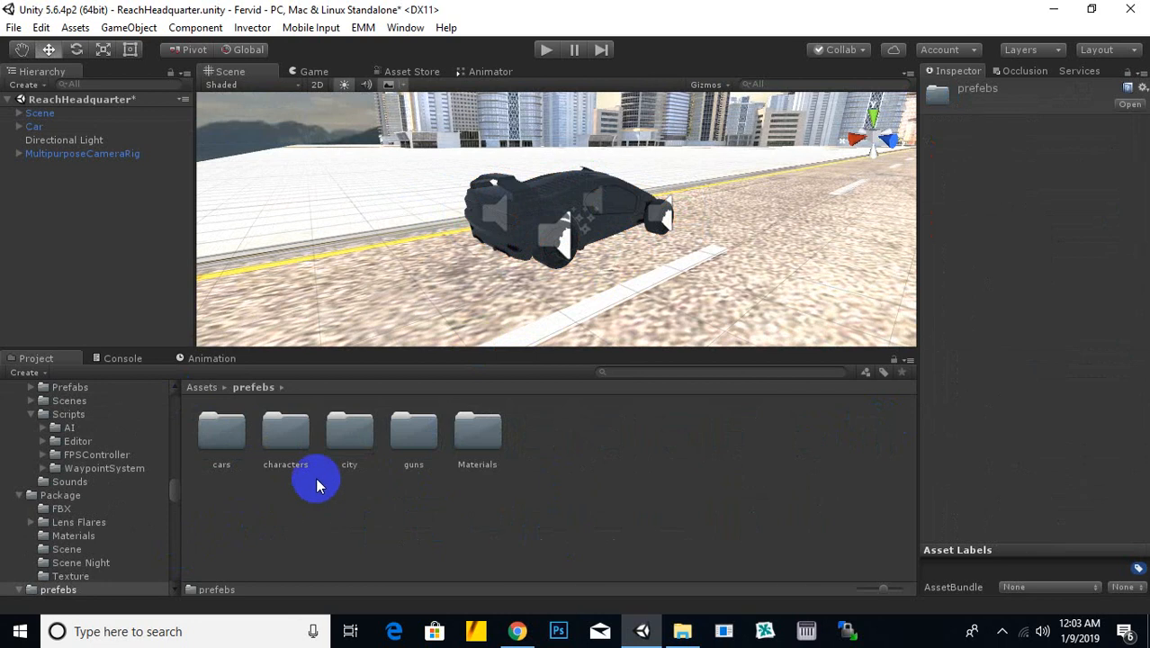
pyautogui.doubleClick(227, 438)
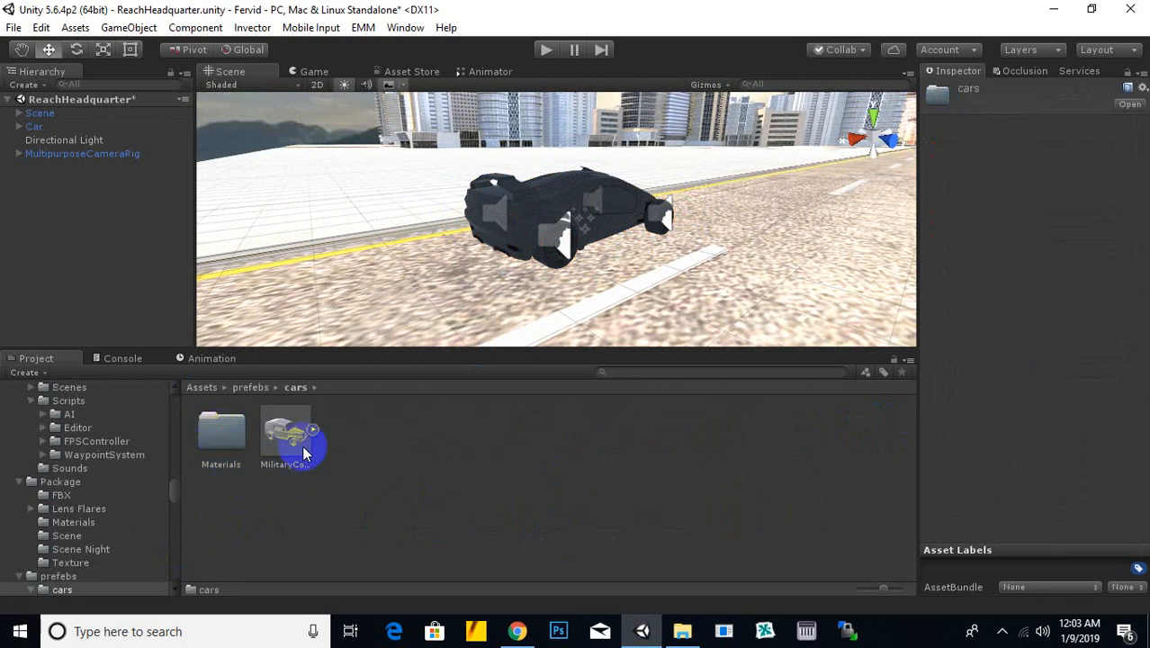
pyautogui.moveTo(301, 452); pyautogui.dragTo(3, 621)
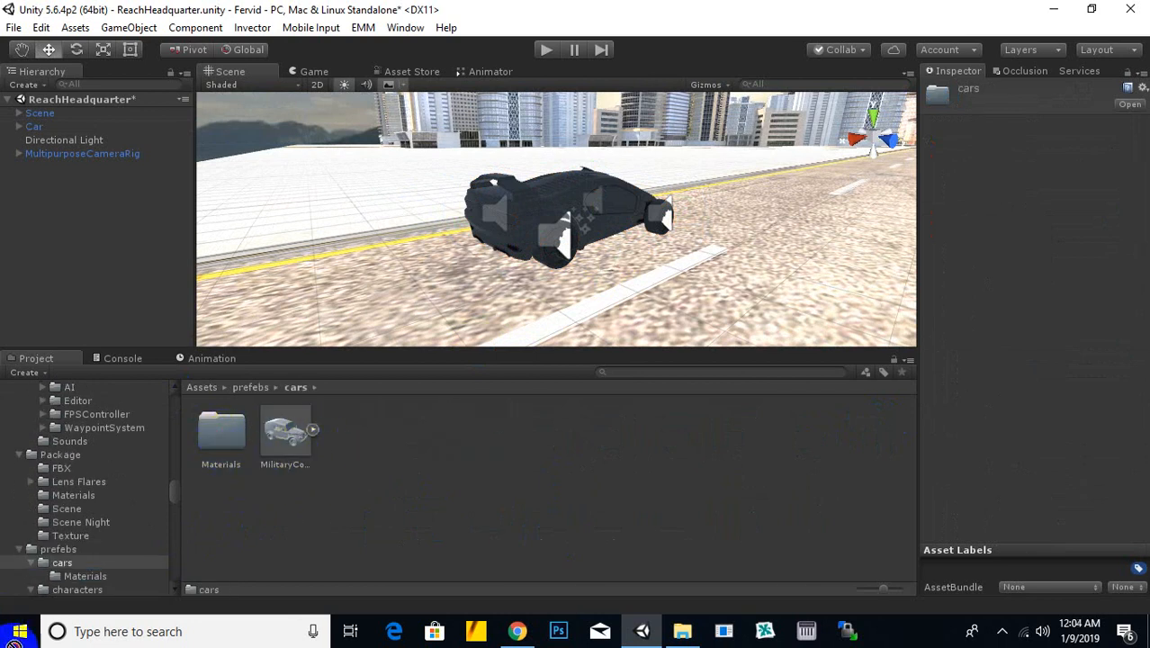
pyautogui.moveTo(727, 262); pyautogui.dragTo(720, 260)
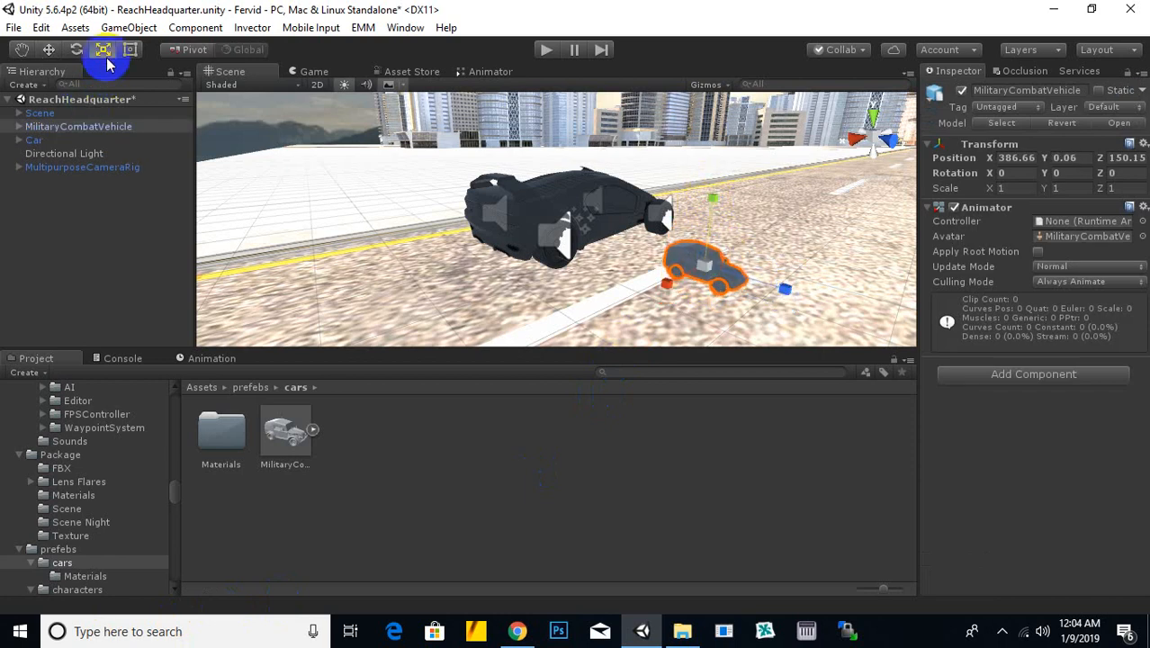
# Scale the MilitaryCombatVehicle uniformly to about 3.1 and move it up to the Car, at about Y 0.55, Z 148.3.
pyautogui.moveTo(681, 258); pyautogui.dragTo(811, 216)
pyautogui.moveTo(811, 216); pyautogui.dragTo(617, 174, button='middle')
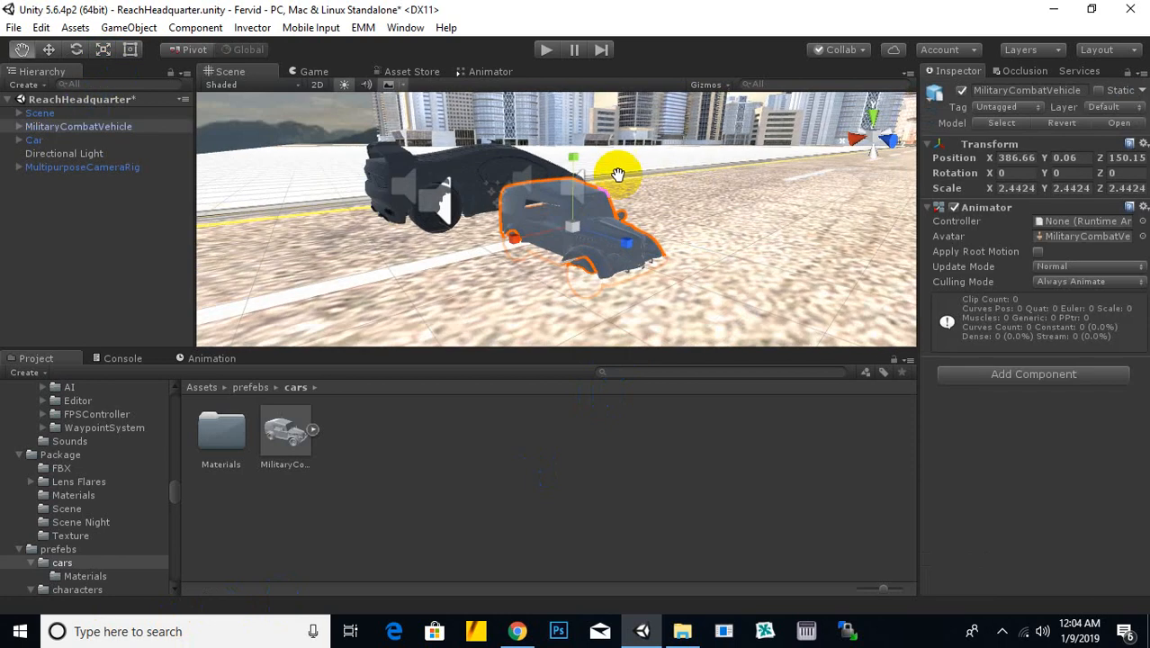
pyautogui.moveTo(565, 235); pyautogui.dragTo(502, 111)
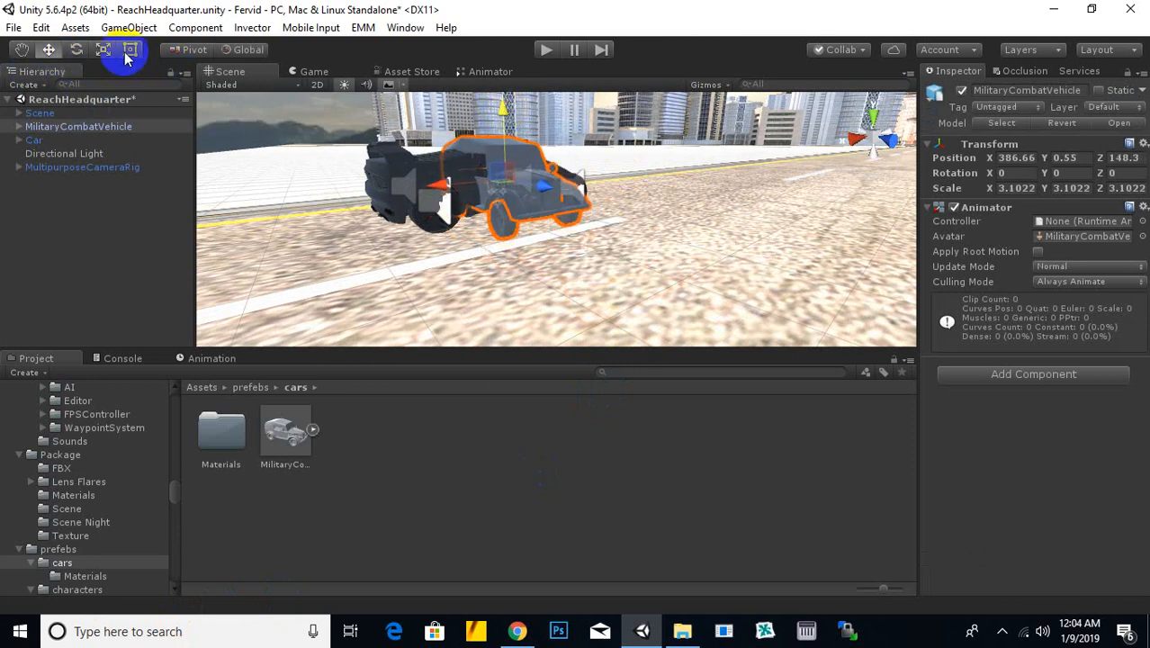
# Rotate the MilitaryCombatVehicle to about -90.1 degrees around Y so it faces the same way as the Car.
pyautogui.moveTo(545, 186); pyautogui.dragTo(500, 225, button='middle')
pyautogui.moveTo(495, 223); pyautogui.dragTo(734, 171)
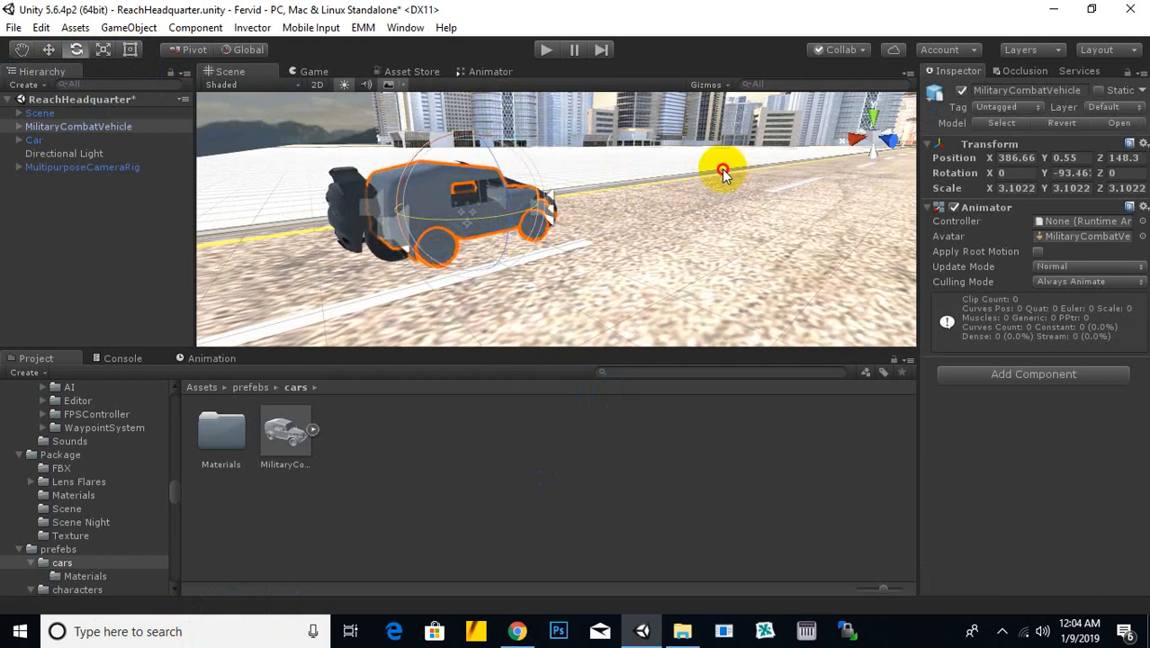
pyautogui.keyDown('alt'); pyautogui.moveTo(535, 255); pyautogui.dragTo(560, 259); pyautogui.keyUp('alt')
pyautogui.moveTo(559, 259); pyautogui.dragTo(384, 148, button='middle')
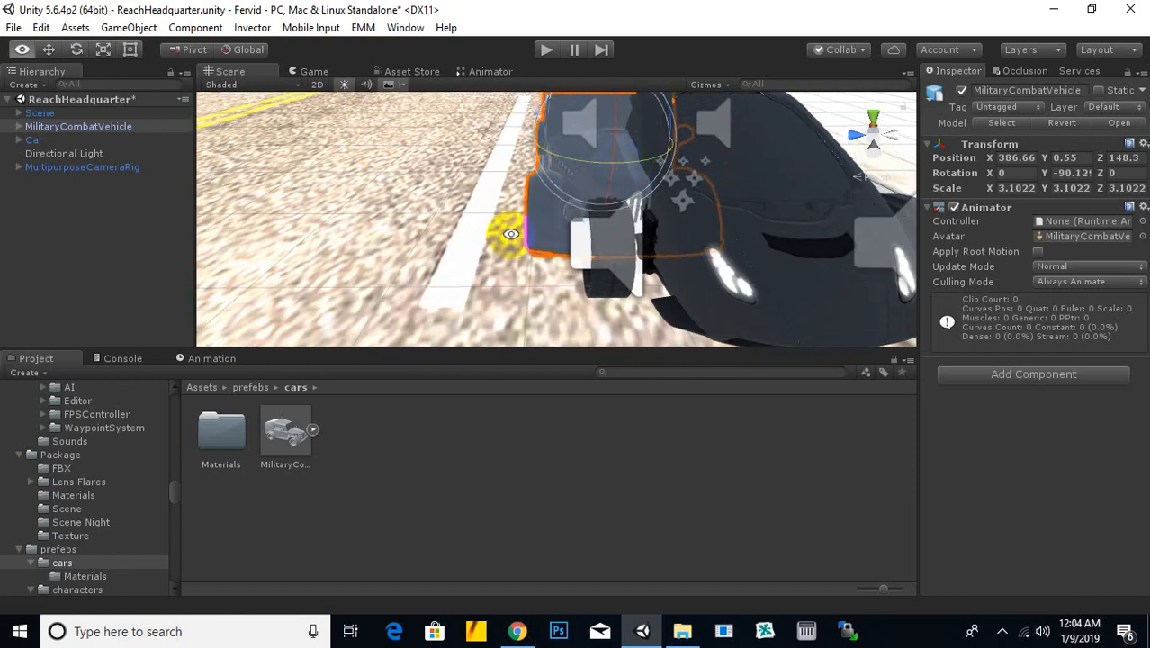
# Enlarge the MilitaryCombatVehicle uniformly to a scale of about 4.54.
pyautogui.keyDown('alt'); pyautogui.moveTo(511, 234); pyautogui.dragTo(776, 254); pyautogui.keyUp('alt')
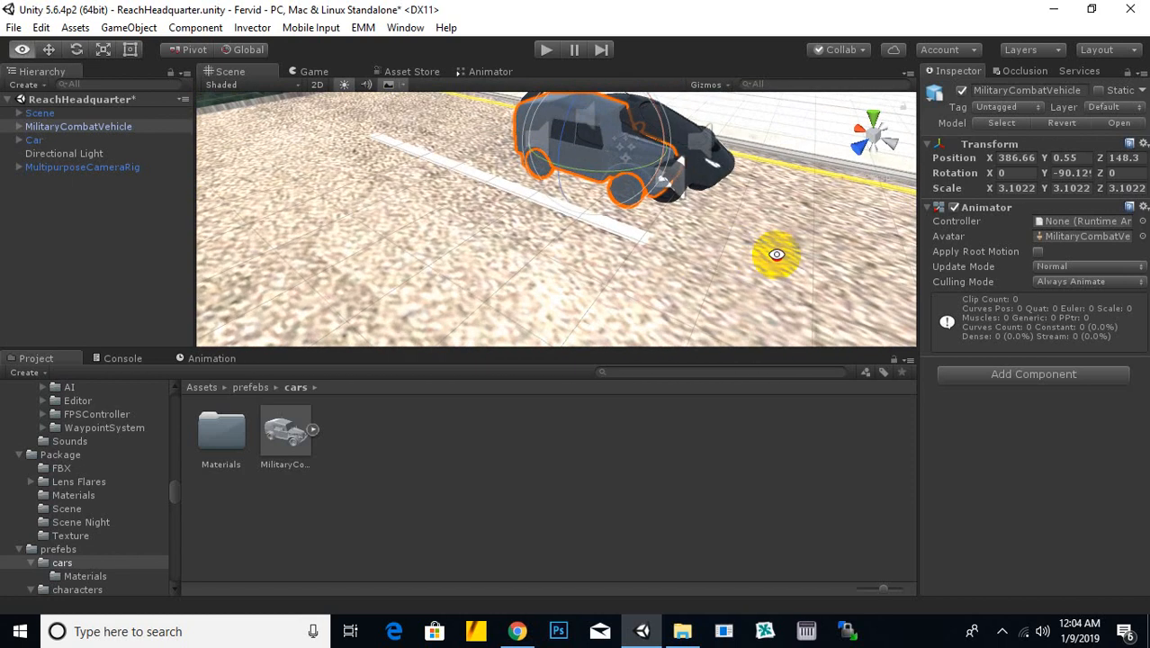
pyautogui.click(112, 52)
pyautogui.moveTo(598, 144); pyautogui.dragTo(629, 129)
pyautogui.moveTo(668, 208); pyautogui.dragTo(495, 295, button='middle')
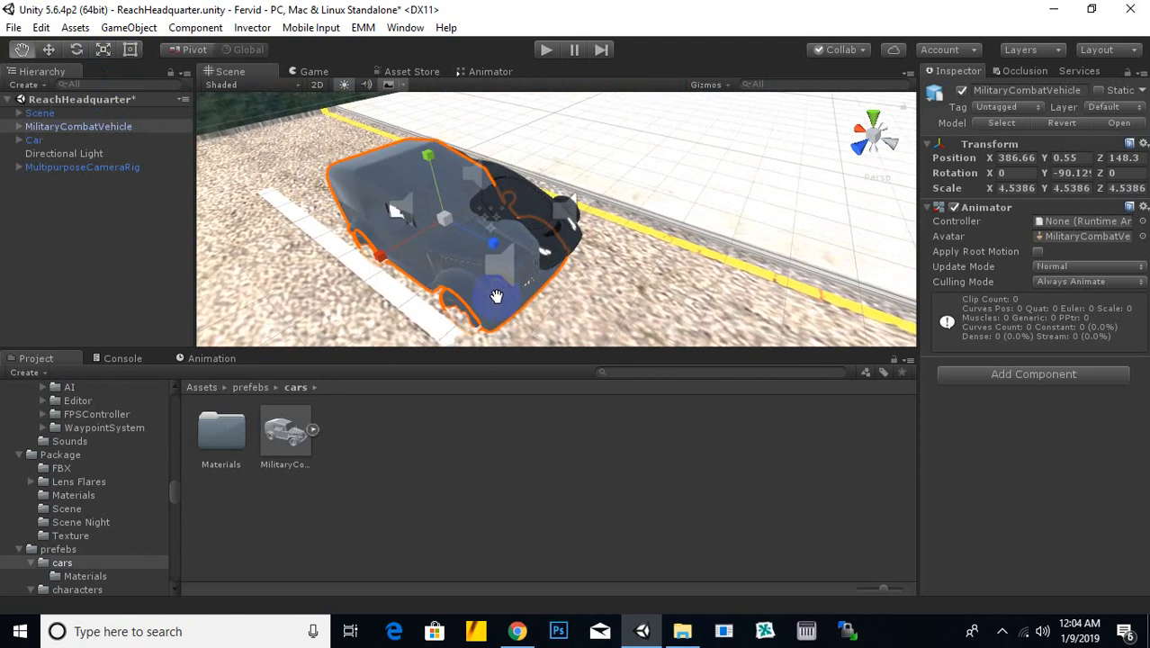
# Position the MilitaryCombatVehicle over the Car with the wheels matching, at about X 386.59, Y 0.88, Z 147.36.
pyautogui.click(51, 54)
pyautogui.moveTo(386, 256); pyautogui.dragTo(514, 161)
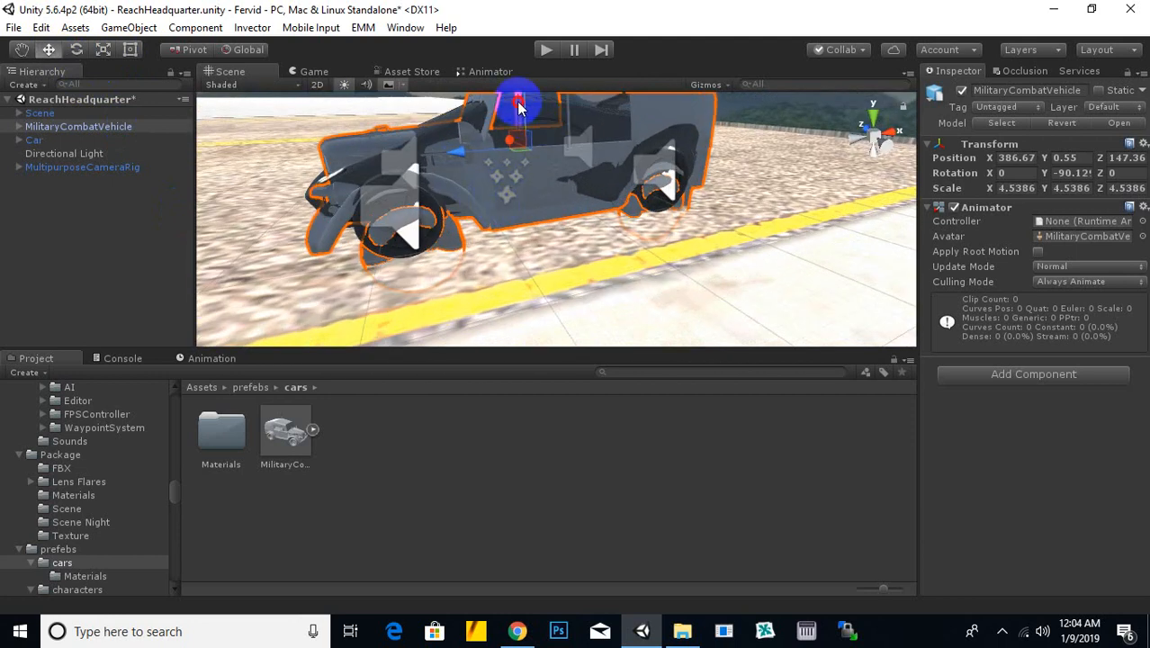
pyautogui.click(517, 106)
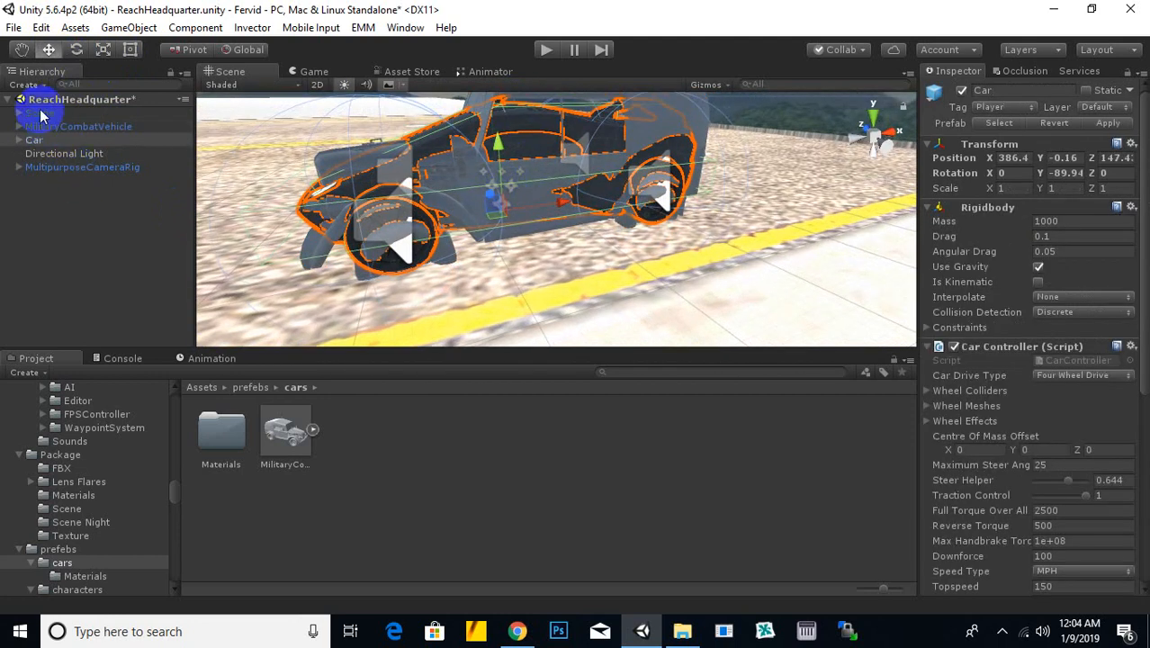
pyautogui.click(56, 127)
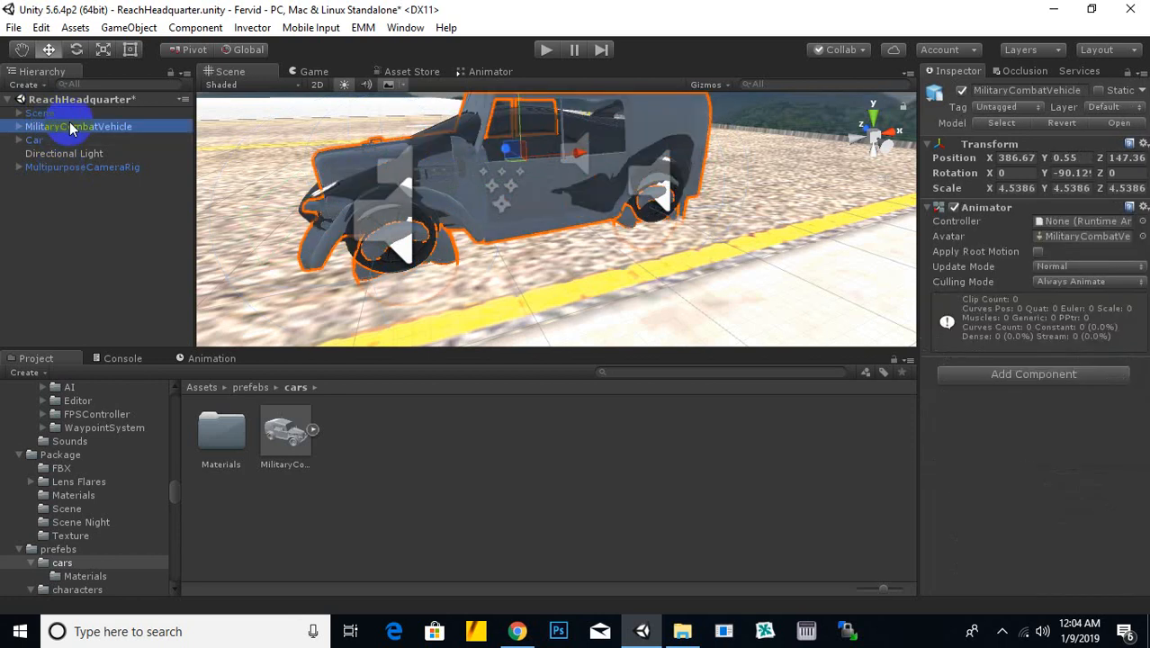
pyautogui.moveTo(509, 119); pyautogui.dragTo(509, 89)
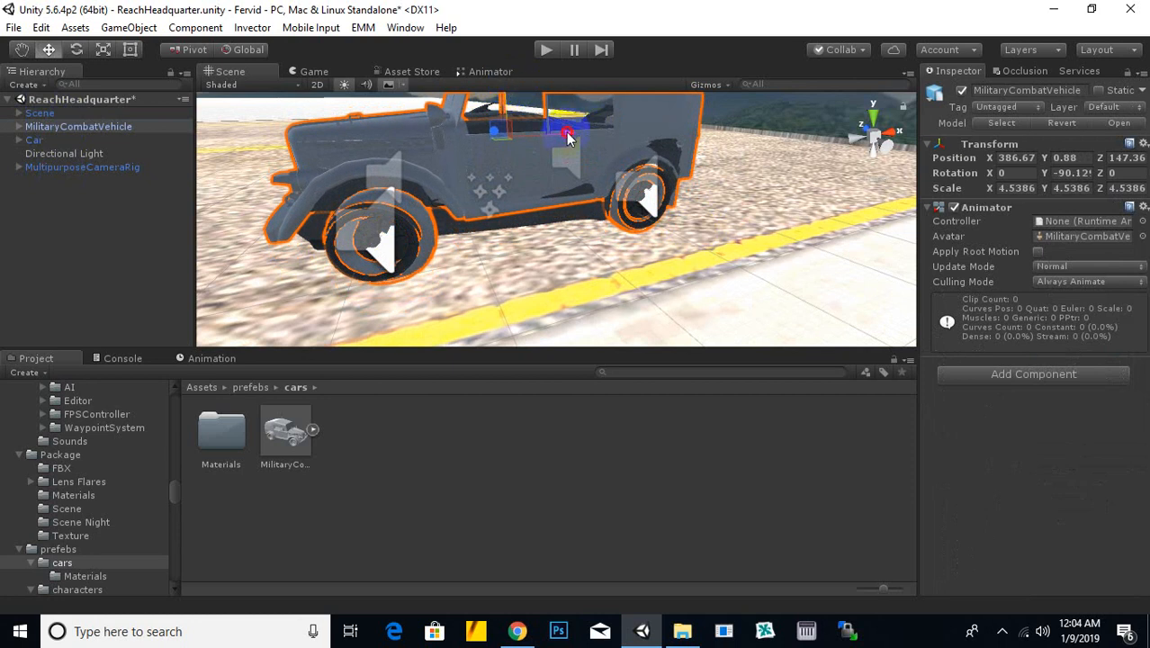
pyautogui.moveTo(567, 135); pyautogui.dragTo(564, 144)
# Examine from several sides how the MilitaryCombatVehicle's body and wheels line up with the Car's.
pyautogui.keyDown('alt'); pyautogui.moveTo(511, 227); pyautogui.dragTo(631, 231); pyautogui.keyUp('alt')
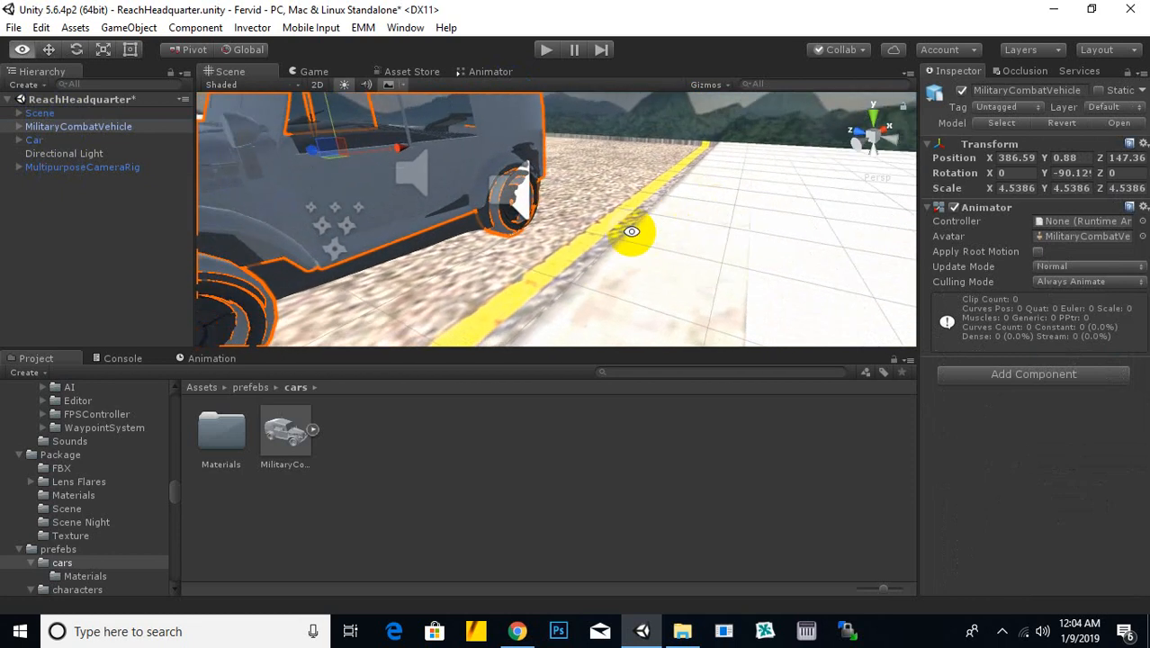
pyautogui.scroll(-3, 575, 243)
pyautogui.keyDown('alt'); pyautogui.moveTo(488, 256); pyautogui.dragTo(742, 247); pyautogui.keyUp('alt')
pyautogui.scroll(2, 621, 241)
pyautogui.keyDown('alt'); pyautogui.moveTo(452, 282); pyautogui.dragTo(412, 263); pyautogui.keyUp('alt')
pyautogui.moveTo(412, 262); pyautogui.dragTo(601, 295, button='middle')
pyautogui.scroll(5, 545, 236)
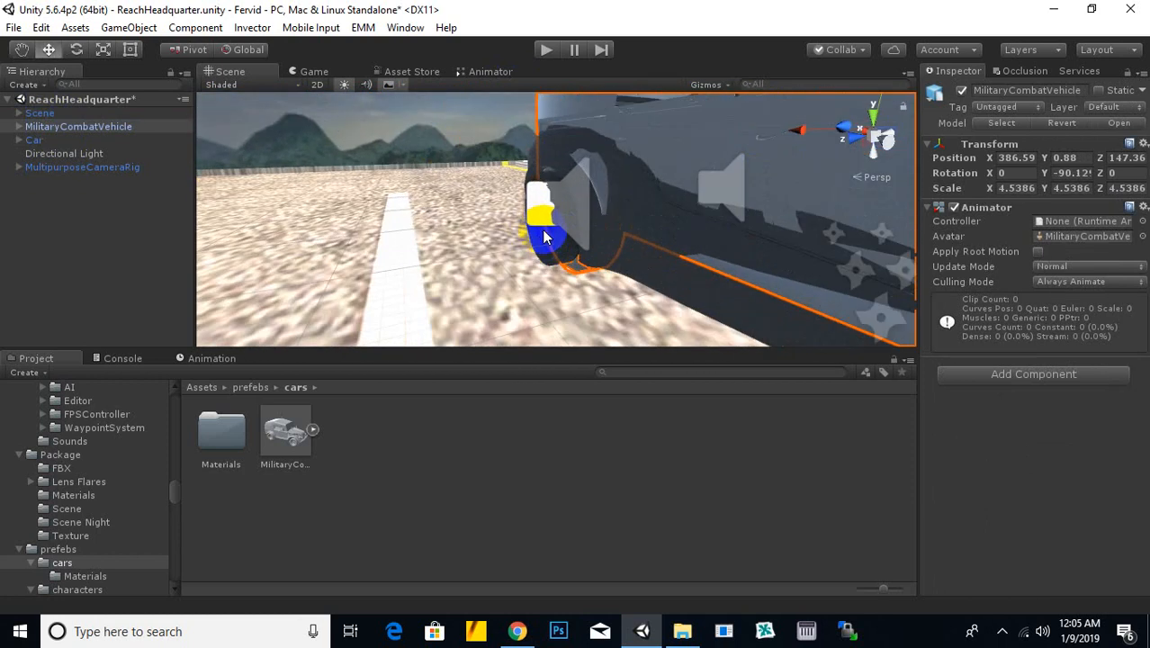
pyautogui.moveTo(546, 251); pyautogui.dragTo(432, 251, button='middle')
pyautogui.scroll(-5, 432, 251)
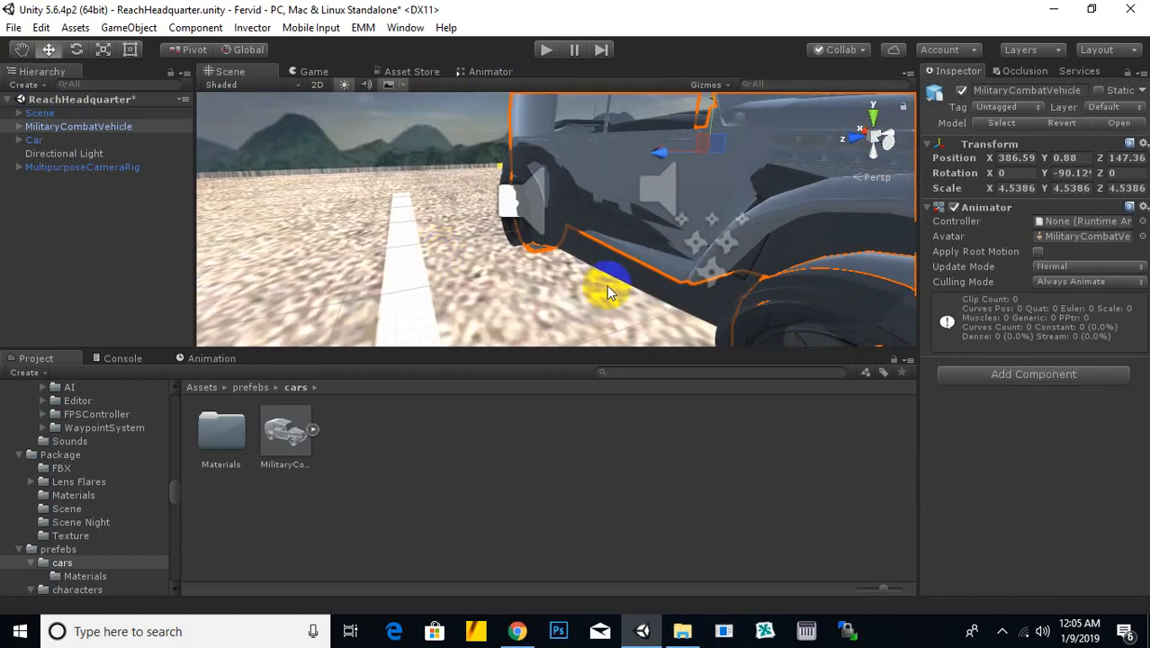
pyautogui.moveTo(607, 286); pyautogui.dragTo(605, 245, button='middle')
pyautogui.scroll(-3, 611, 249)
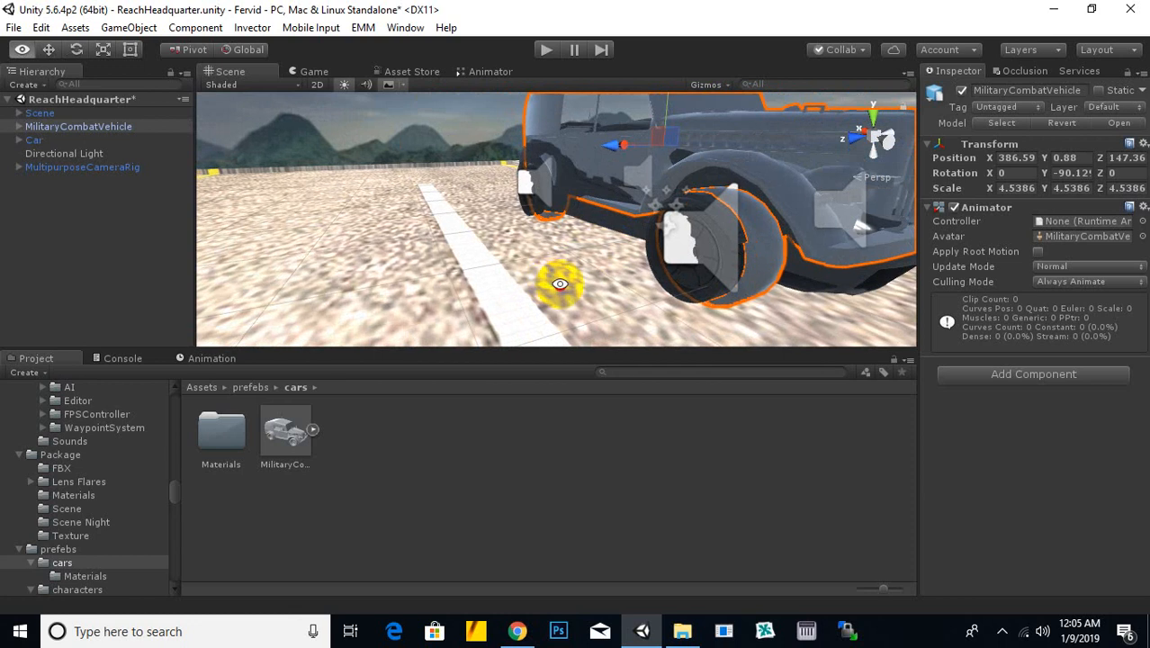
pyautogui.keyDown('alt'); pyautogui.moveTo(560, 282); pyautogui.dragTo(729, 283); pyautogui.keyUp('alt')
pyautogui.moveTo(742, 261); pyautogui.dragTo(711, 257, button='middle')
pyautogui.keyDown('alt'); pyautogui.moveTo(711, 257); pyautogui.dragTo(513, 259); pyautogui.keyUp('alt')
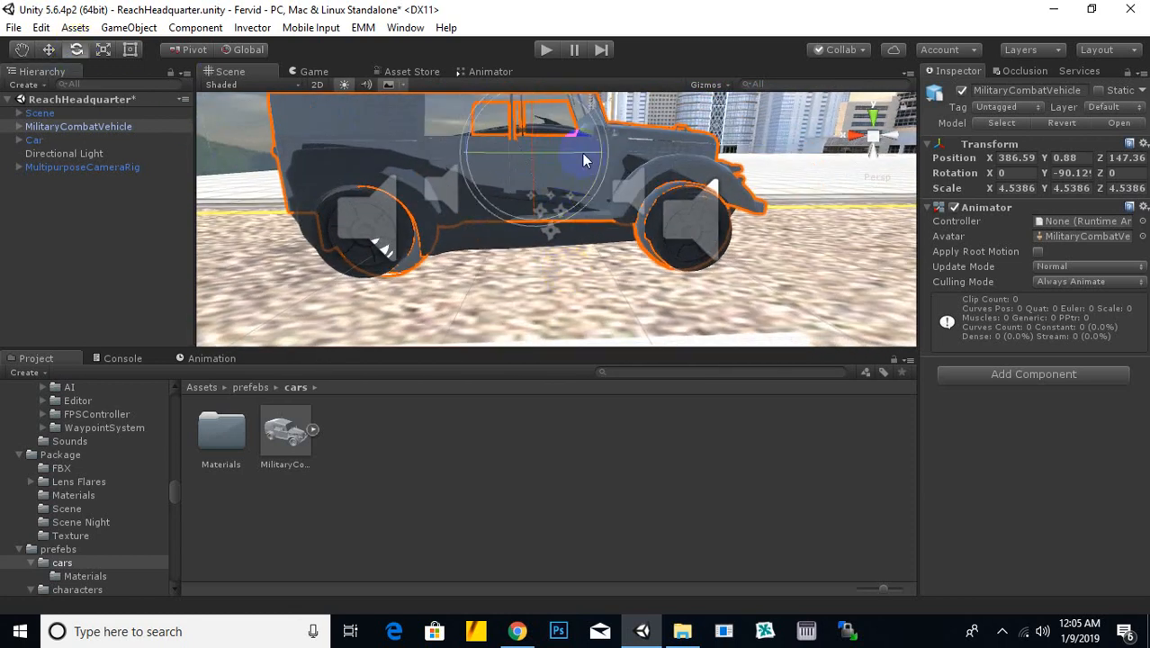
# Turn the MilitaryCombatVehicle to about -91 degrees around Y and shift it to about X 386.64, Y 0.9.
pyautogui.moveTo(584, 160); pyautogui.dragTo(584, 157)
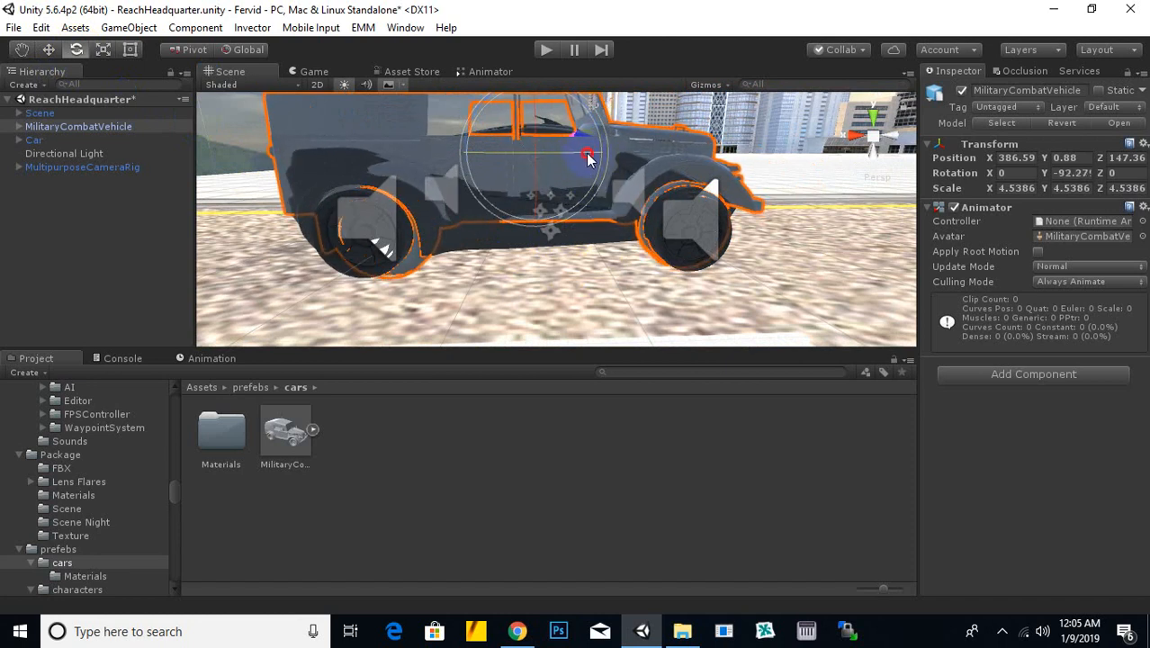
pyautogui.press('w')
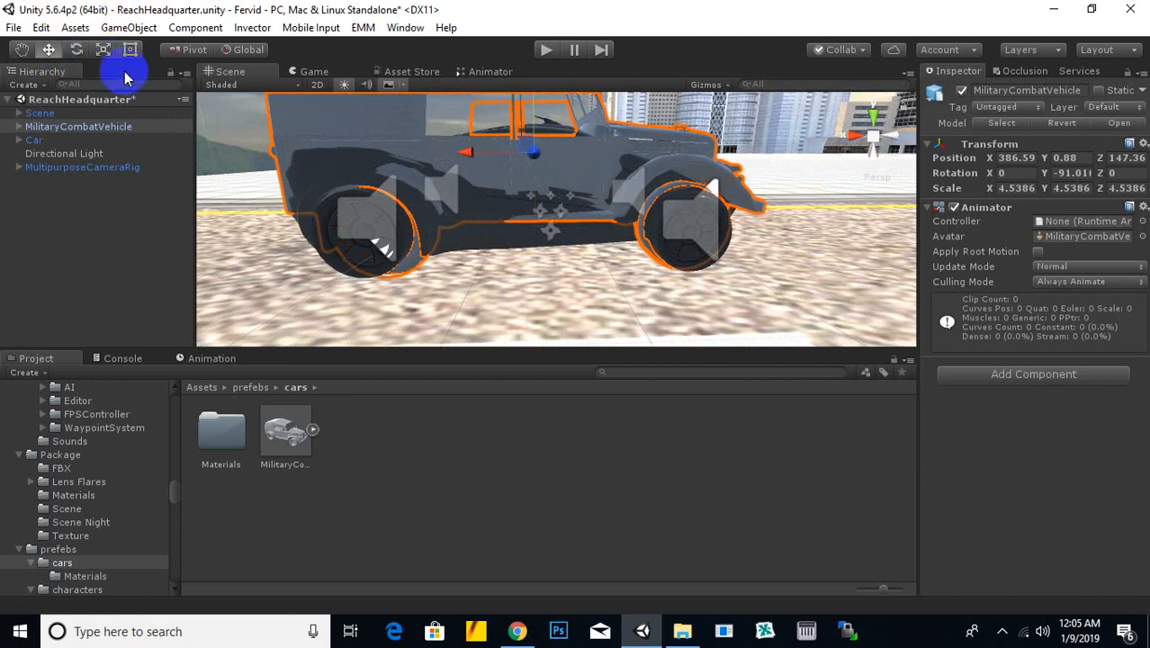
pyautogui.moveTo(462, 154); pyautogui.dragTo(567, 159)
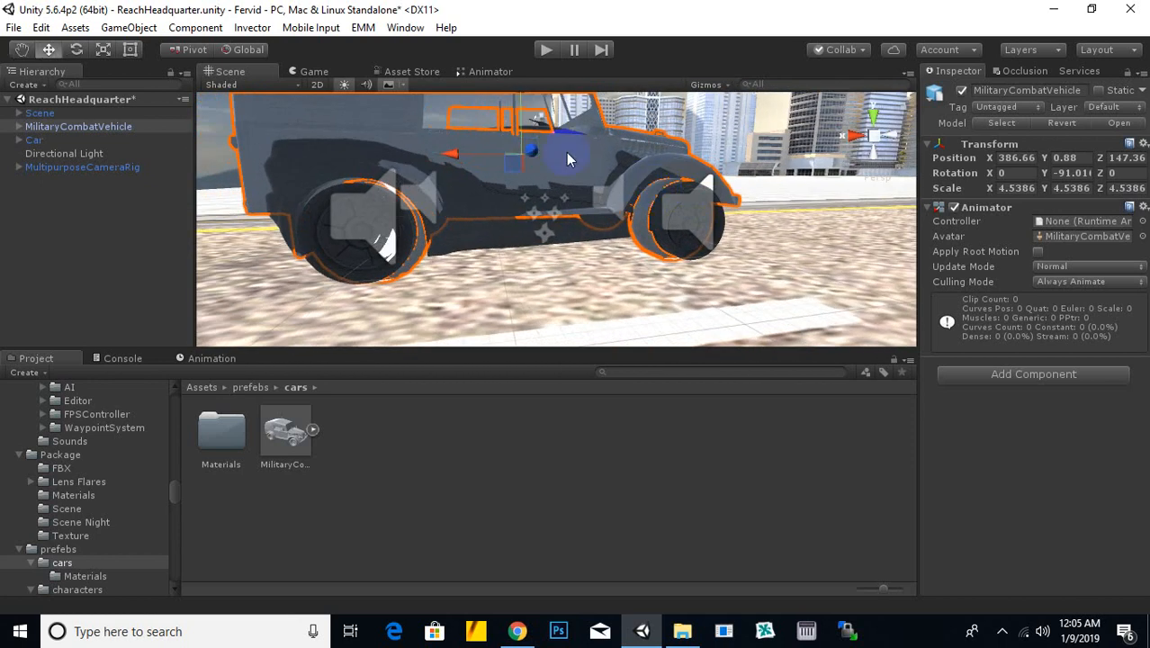
pyautogui.moveTo(525, 126); pyautogui.dragTo(520, 124)
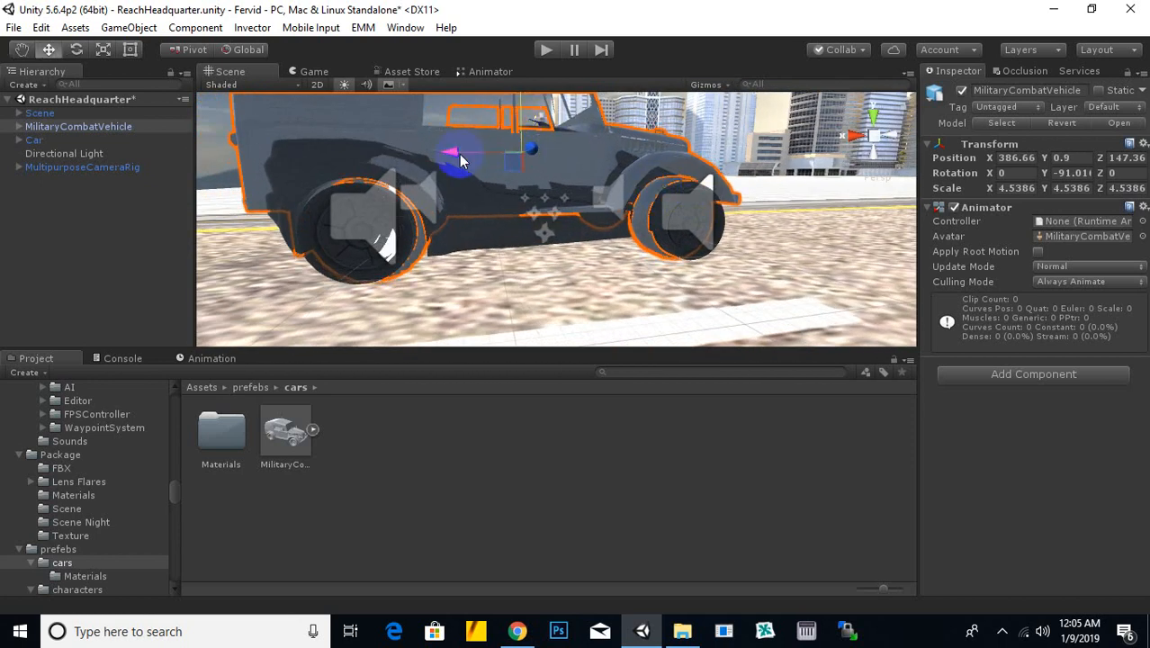
pyautogui.moveTo(460, 155); pyautogui.dragTo(458, 157)
# Stretch the MilitaryCombatVehicle to an X scale of about 4.9 and shift it to about Z 147.44.
pyautogui.keyDown('alt'); pyautogui.moveTo(587, 245); pyautogui.dragTo(404, 252); pyautogui.keyUp('alt')
pyautogui.keyDown('alt'); pyautogui.moveTo(729, 234); pyautogui.dragTo(673, 337); pyautogui.keyUp('alt')
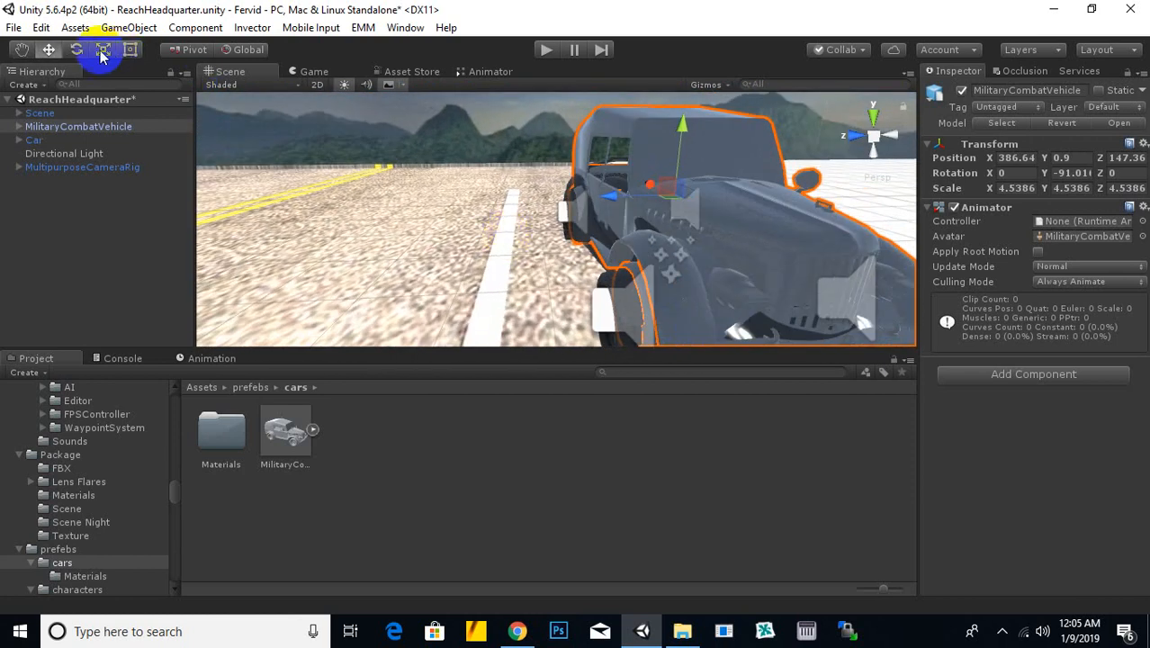
pyautogui.keyDown('alt'); pyautogui.moveTo(599, 227); pyautogui.dragTo(763, 227); pyautogui.keyUp('alt')
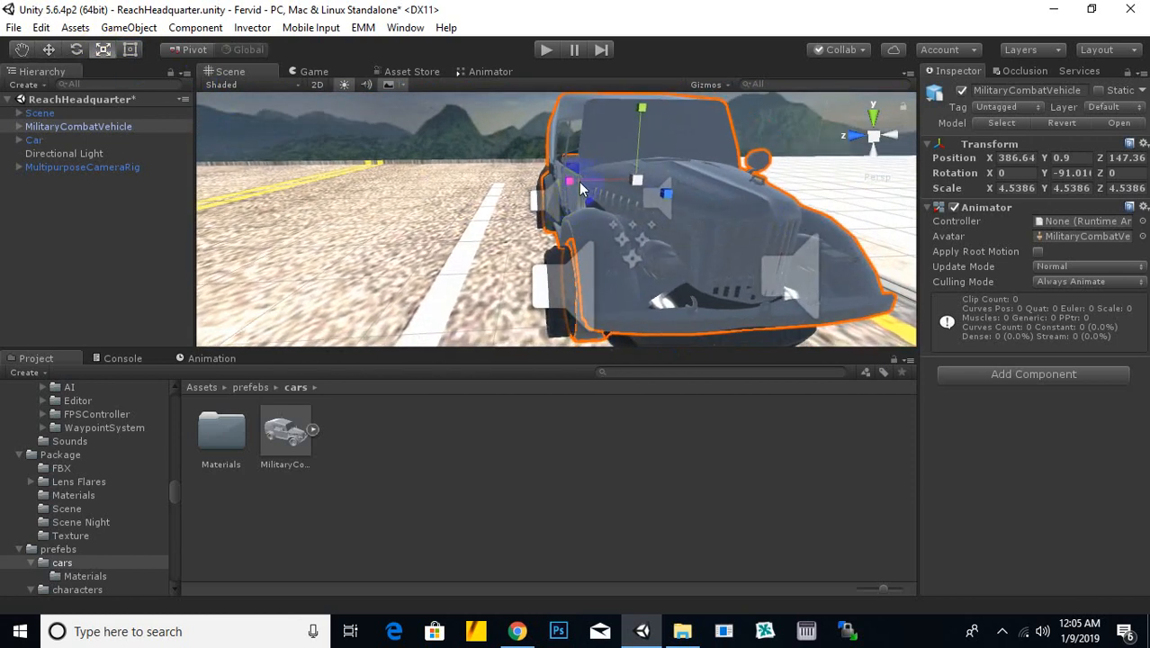
pyautogui.moveTo(568, 184); pyautogui.dragTo(565, 183)
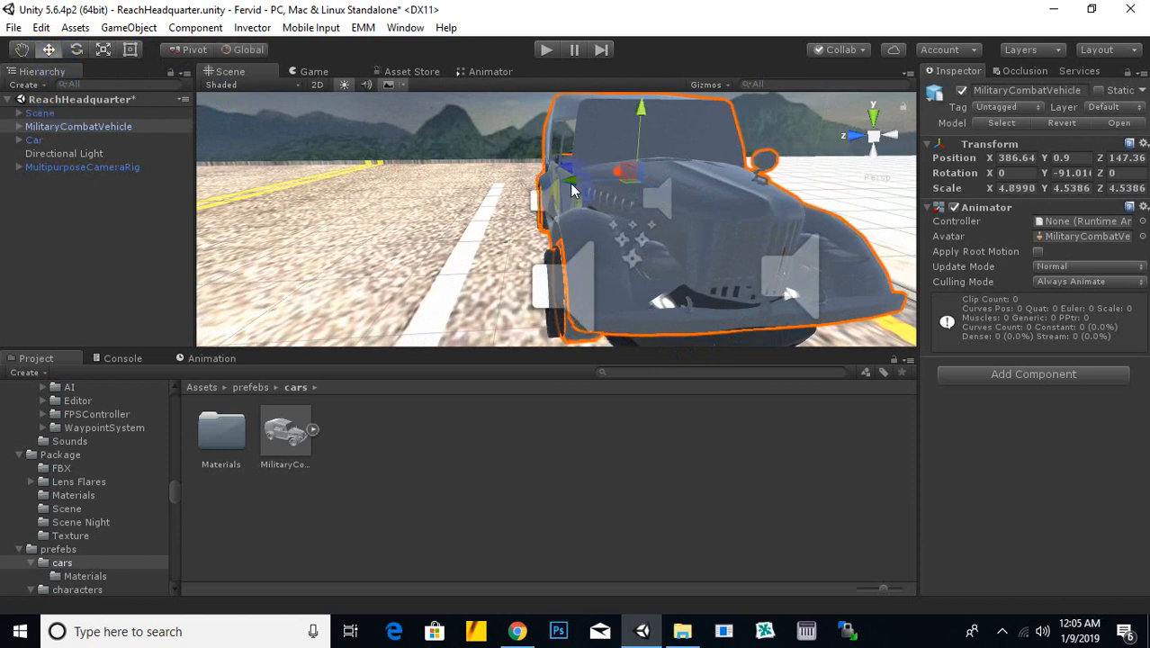
pyautogui.moveTo(572, 189); pyautogui.dragTo(508, 248)
pyautogui.moveTo(573, 184); pyautogui.dragTo(733, 314)
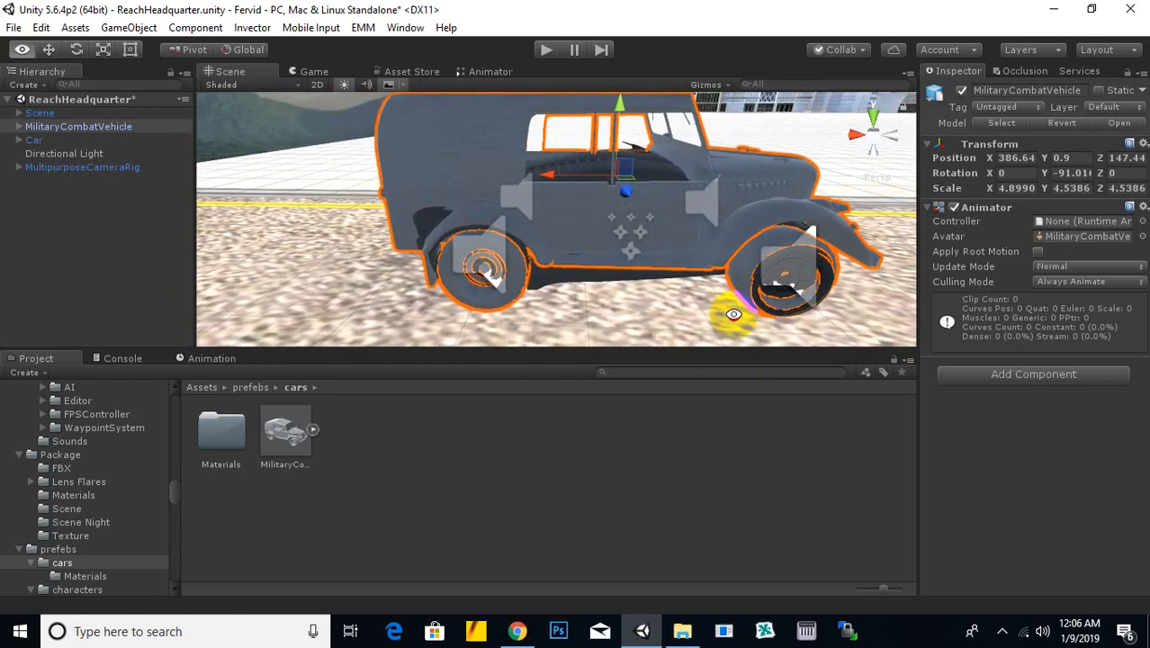
# Apply the coquelicot colour from the sprites/colors folder to the MilitaryCombatVehicle's Body.
pyautogui.click(255, 387)
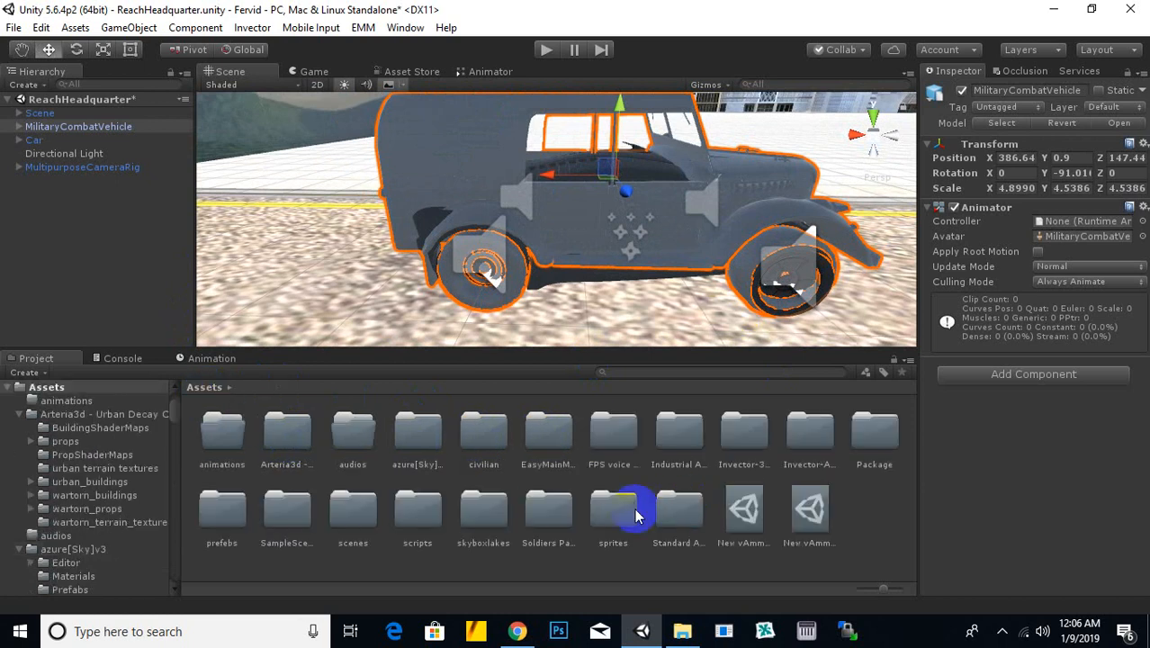
pyautogui.doubleClick(632, 514)
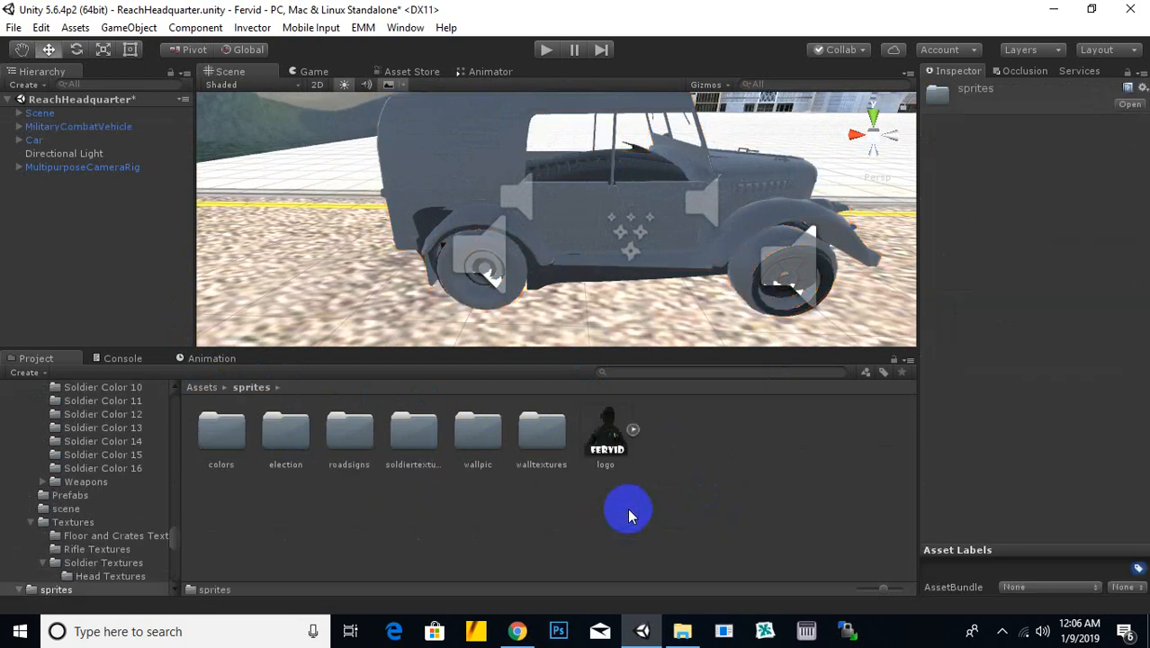
pyautogui.doubleClick(223, 439)
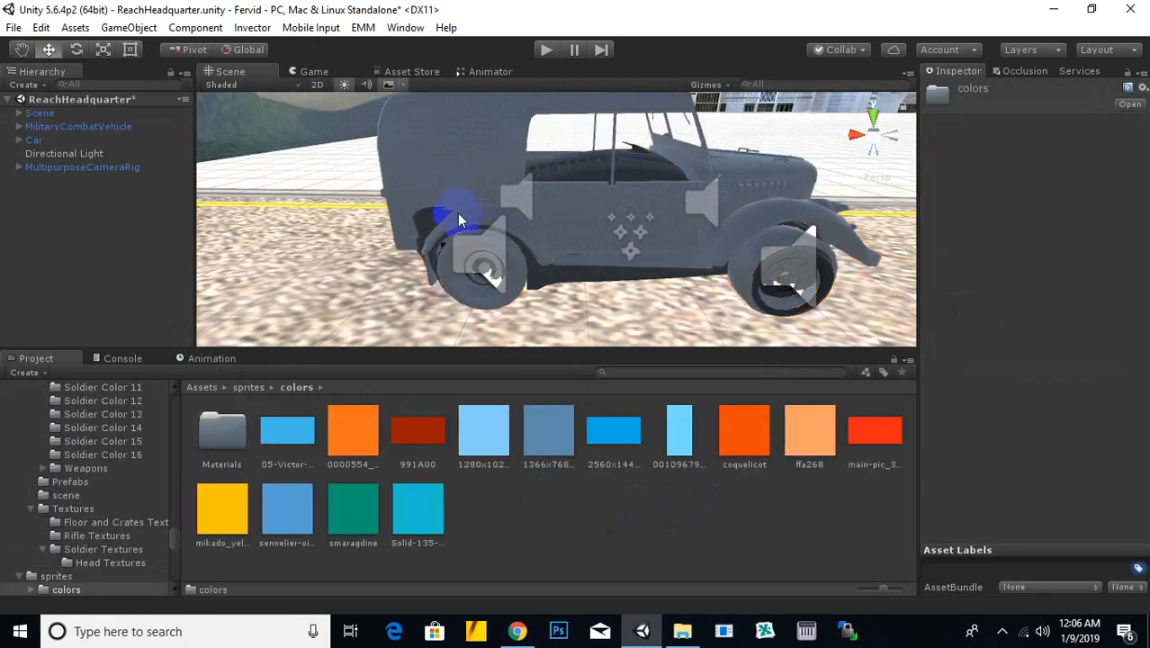
pyautogui.moveTo(458, 219)
pyautogui.keyDown('alt'); pyautogui.mouseDown()
pyautogui.moveTo(468, 283)
pyautogui.moveTo(436, 226)
pyautogui.mouseUp(); pyautogui.keyUp('alt')
pyautogui.click(427, 219)
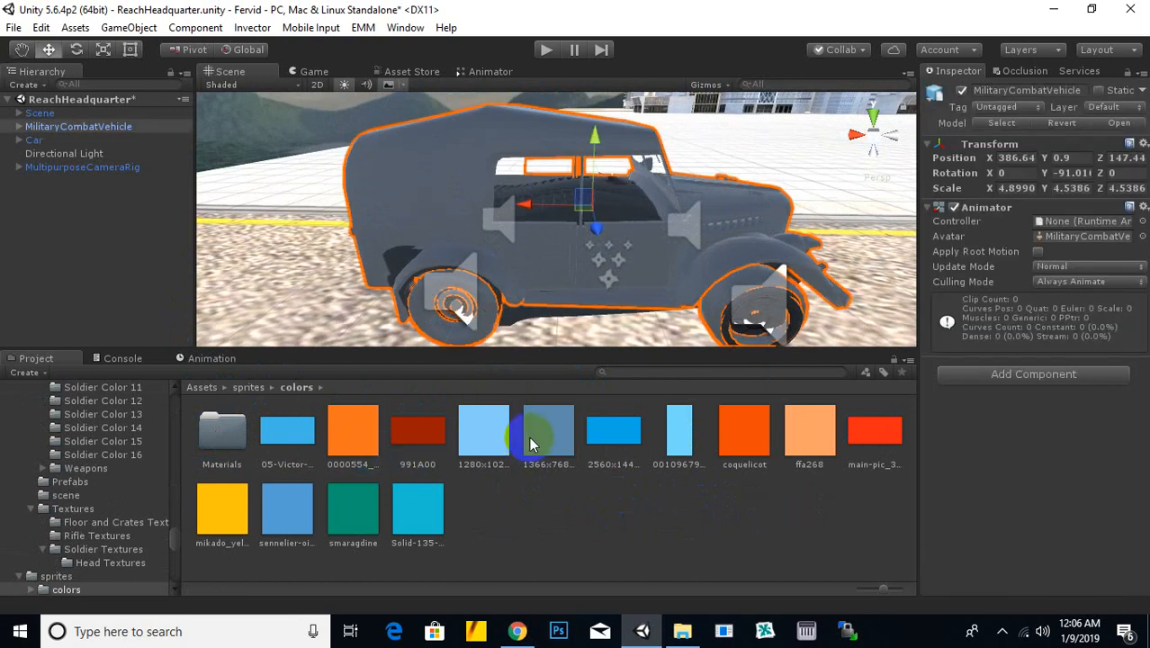
pyautogui.moveTo(643, 441); pyautogui.dragTo(529, 292)
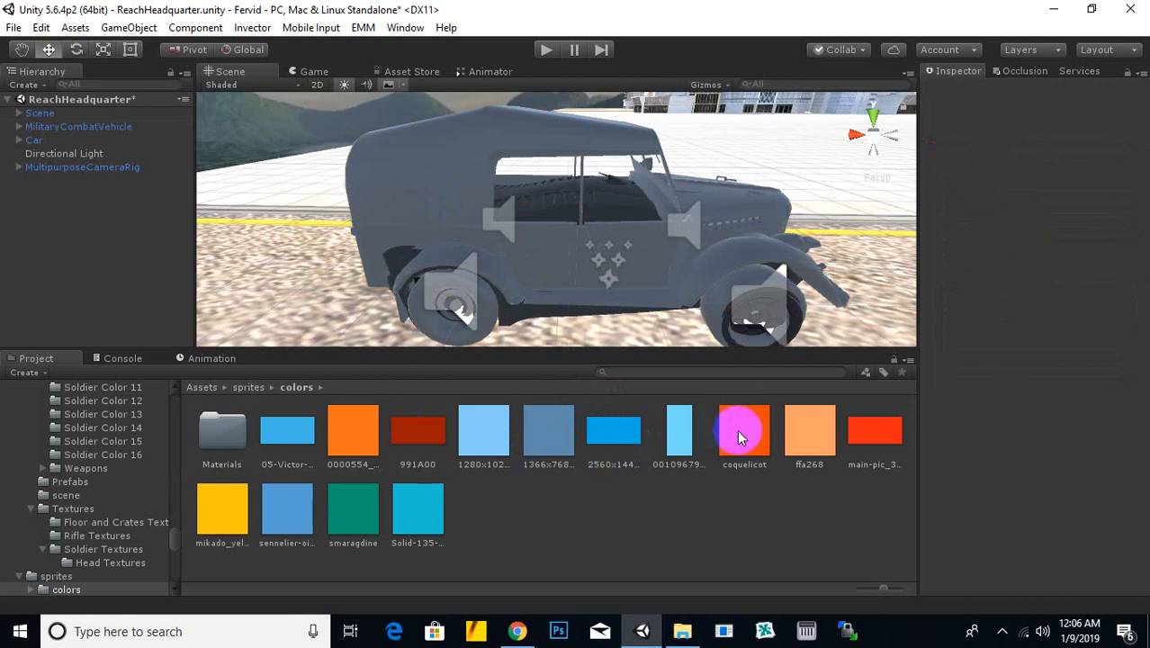
pyautogui.click(441, 169)
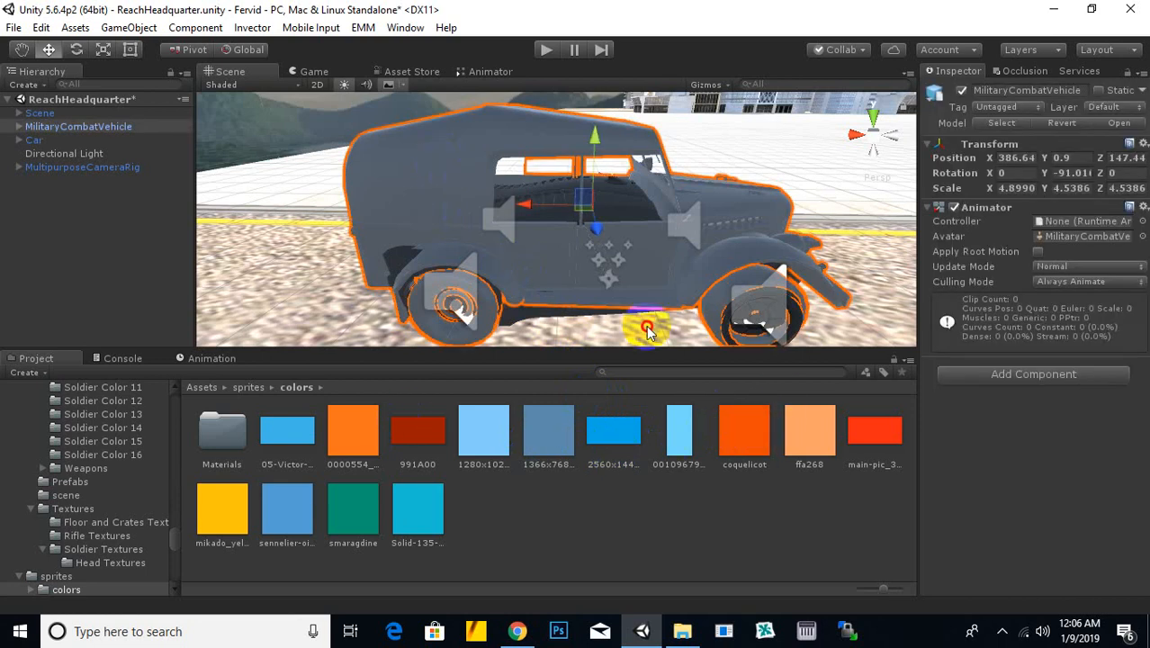
pyautogui.moveTo(460, 195); pyautogui.dragTo(533, 264)
pyautogui.scroll(3, 473, 252)
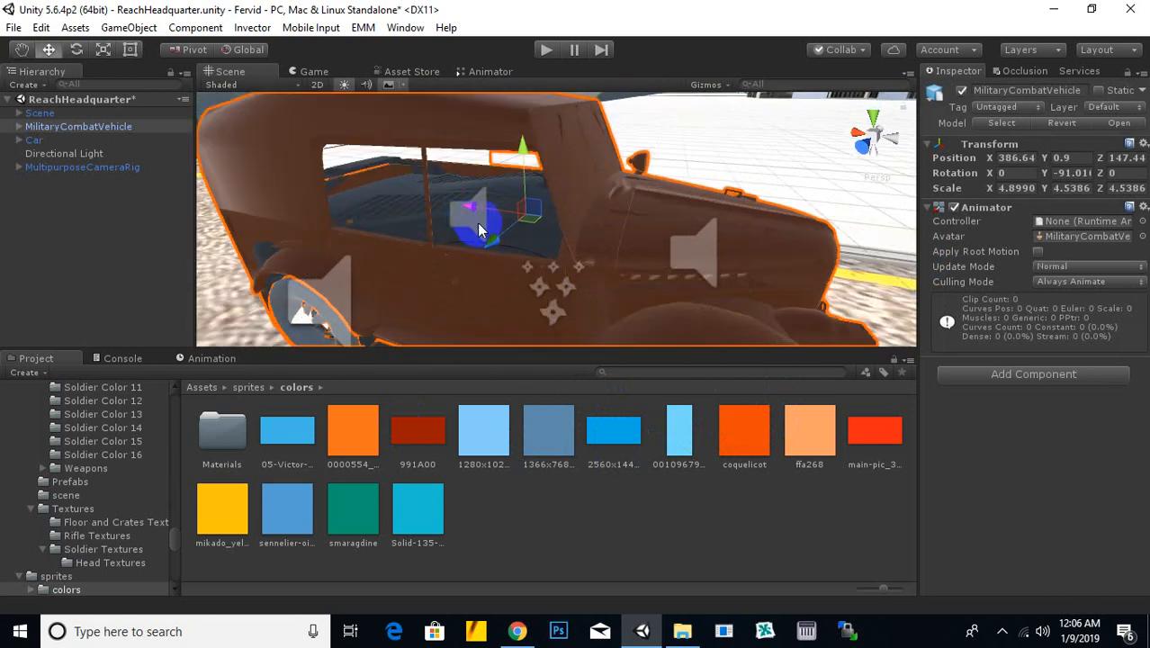
# Delete the MilitaryCombatVehicle's four wheels, WheelBackL, WheelBackR, WheelFrontL and WheelFrontR, accepting the broken prefab instance.
pyautogui.moveTo(501, 224); pyautogui.dragTo(558, 217, button='middle')
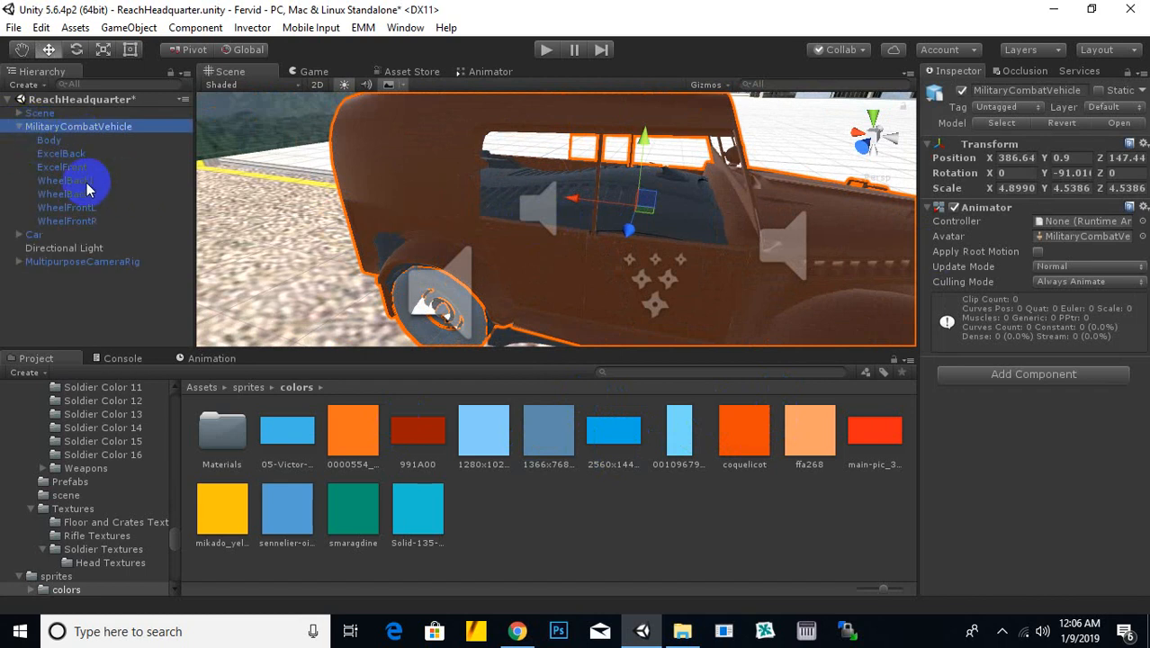
pyautogui.click(84, 182)
pyautogui.keyDown('alt'); pyautogui.moveTo(378, 209); pyautogui.dragTo(558, 238); pyautogui.keyUp('alt')
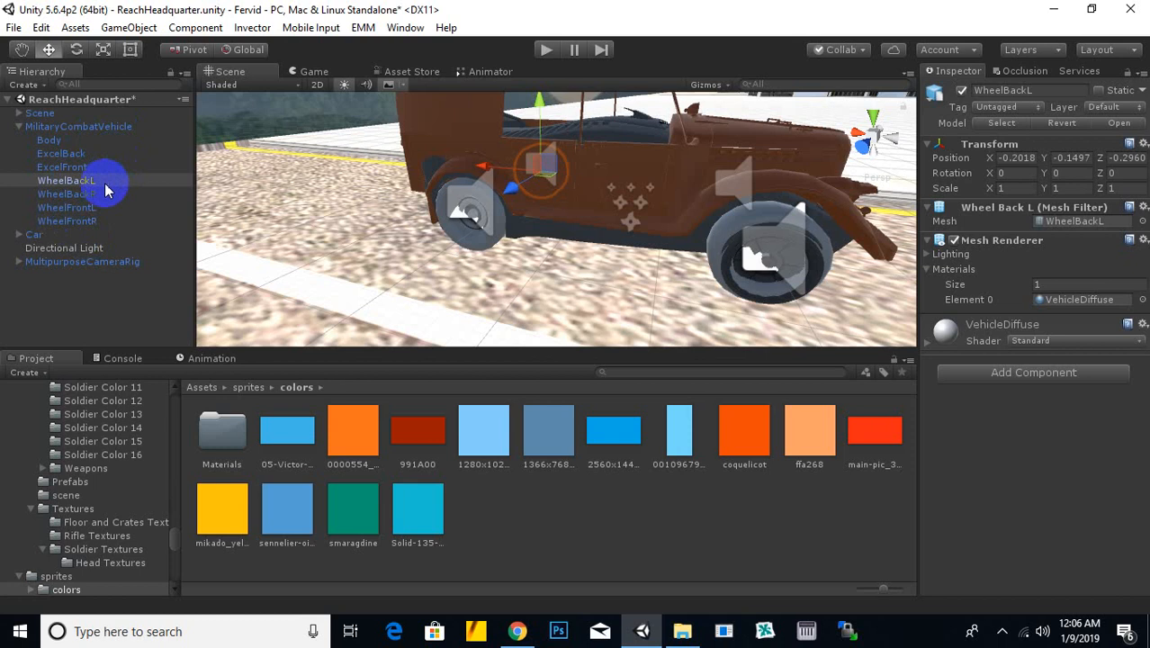
pyautogui.keyDown('shift'); pyautogui.click(81, 222); pyautogui.keyUp('shift')
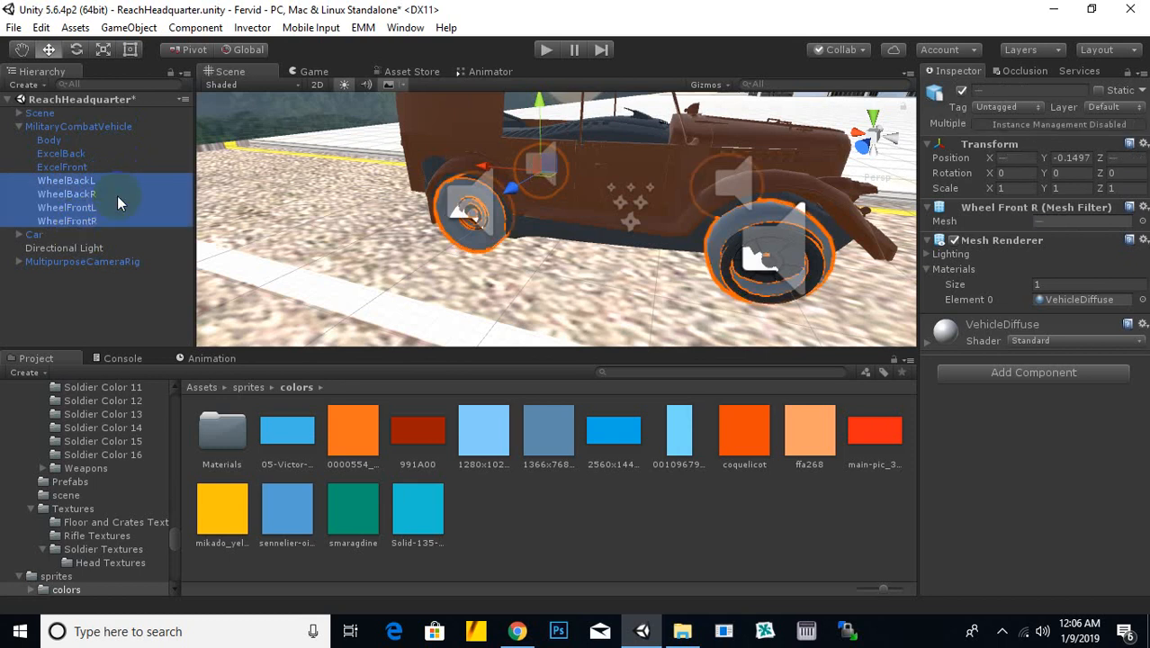
pyautogui.press('Delete')
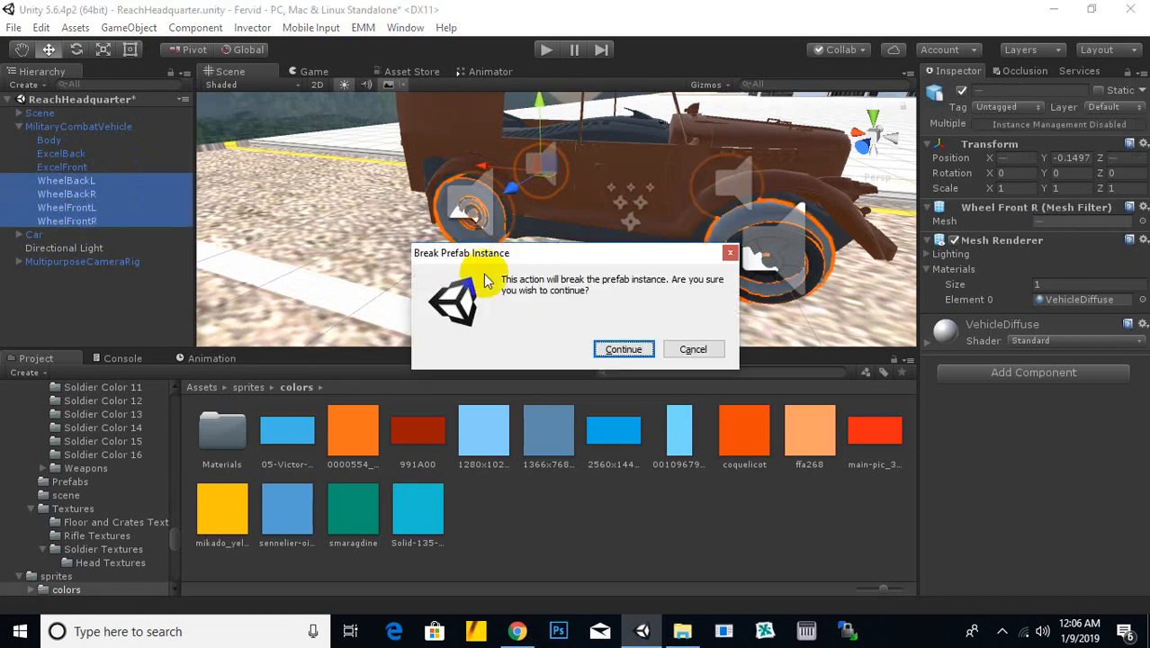
pyautogui.click(624, 349)
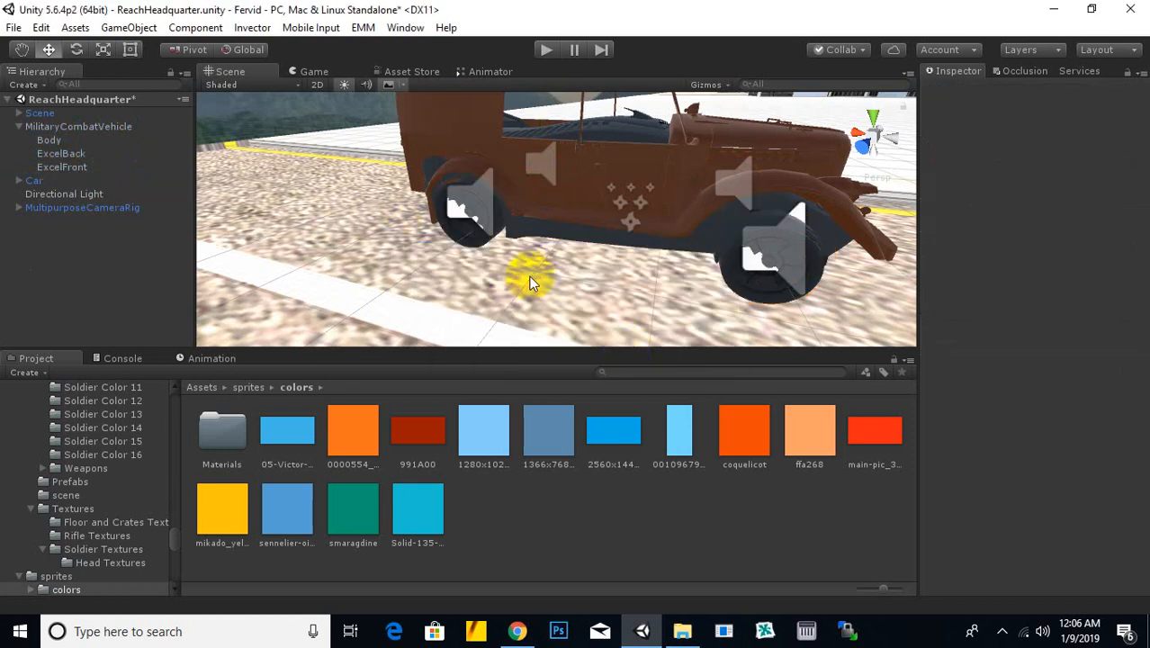
# Examine the MilitaryCombatVehicle's Body, ExcelBack and ExcelFront parts from the rear and underneath.
pyautogui.moveTo(531, 278); pyautogui.dragTo(542, 295, button='middle')
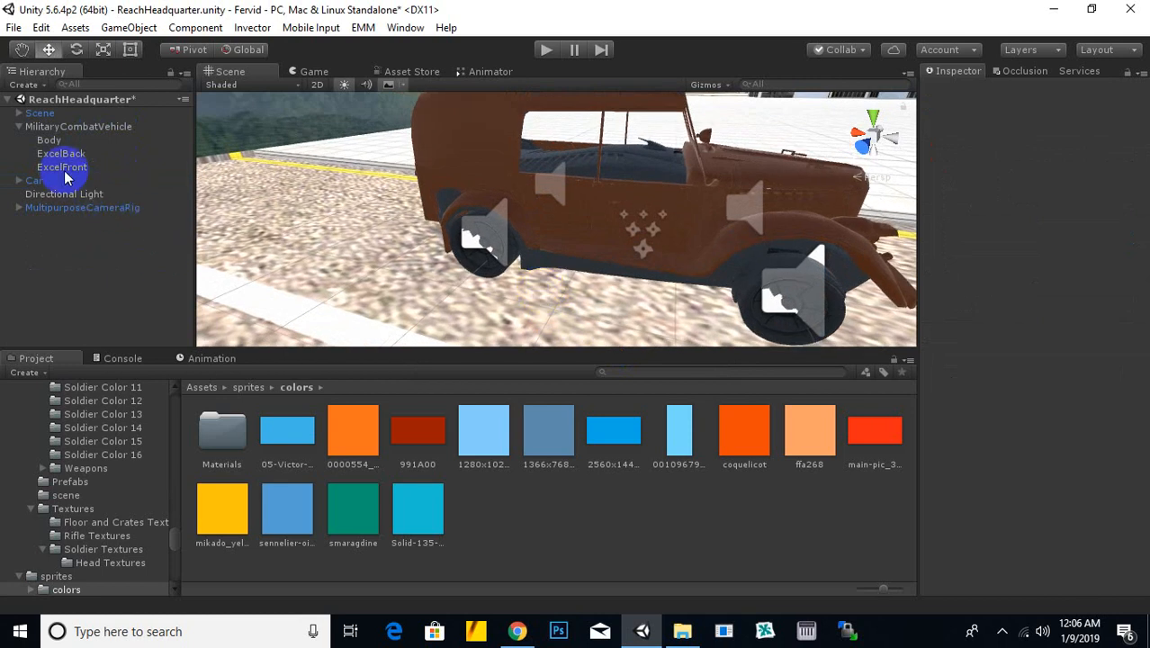
pyautogui.click(49, 140)
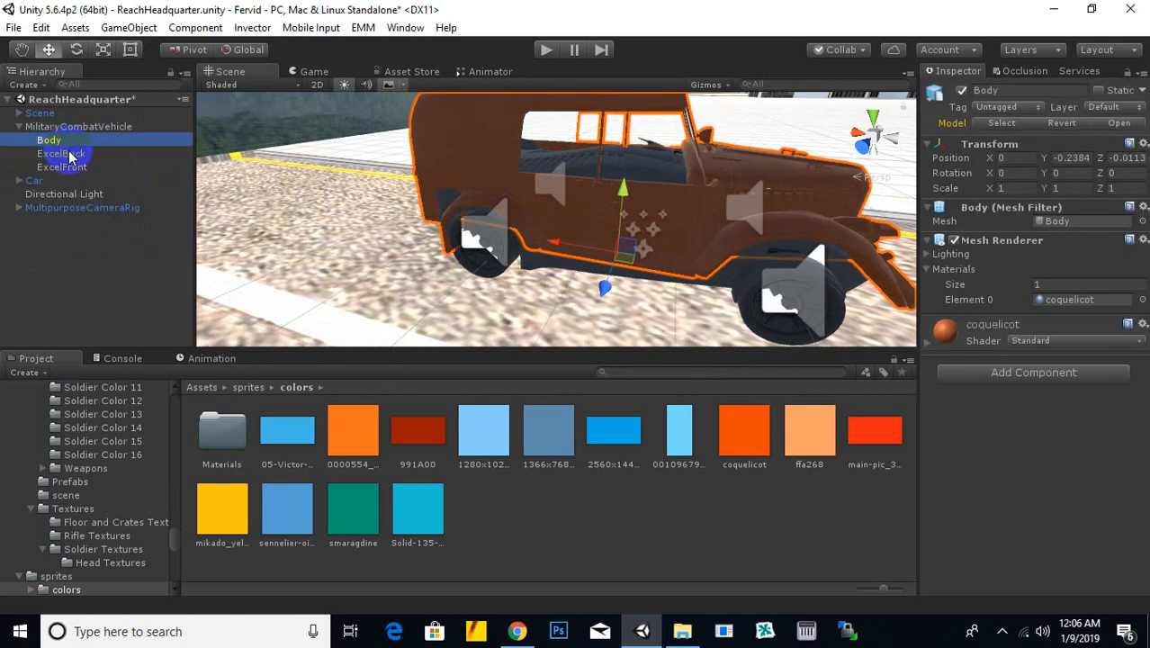
pyautogui.click(71, 154)
pyautogui.scroll(-2, 467, 230)
pyautogui.keyDown('alt'); pyautogui.moveTo(479, 236); pyautogui.dragTo(700, 219); pyautogui.keyUp('alt')
pyautogui.scroll(10, 698, 213)
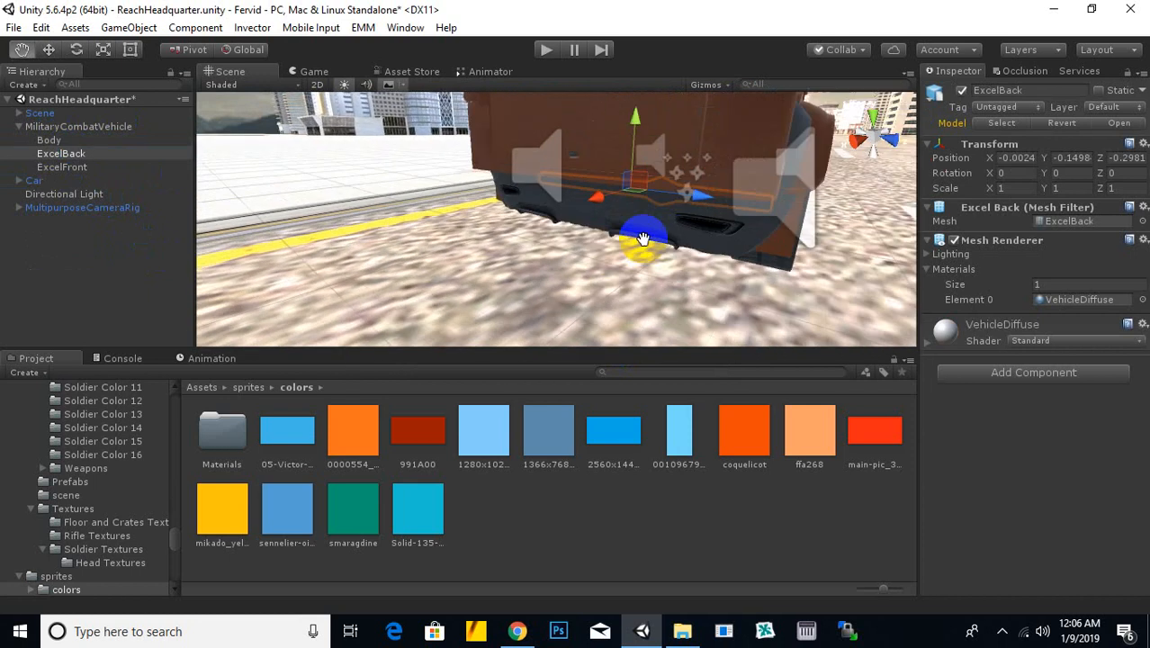
pyautogui.keyDown('alt'); pyautogui.moveTo(620, 235); pyautogui.dragTo(425, 139); pyautogui.keyUp('alt')
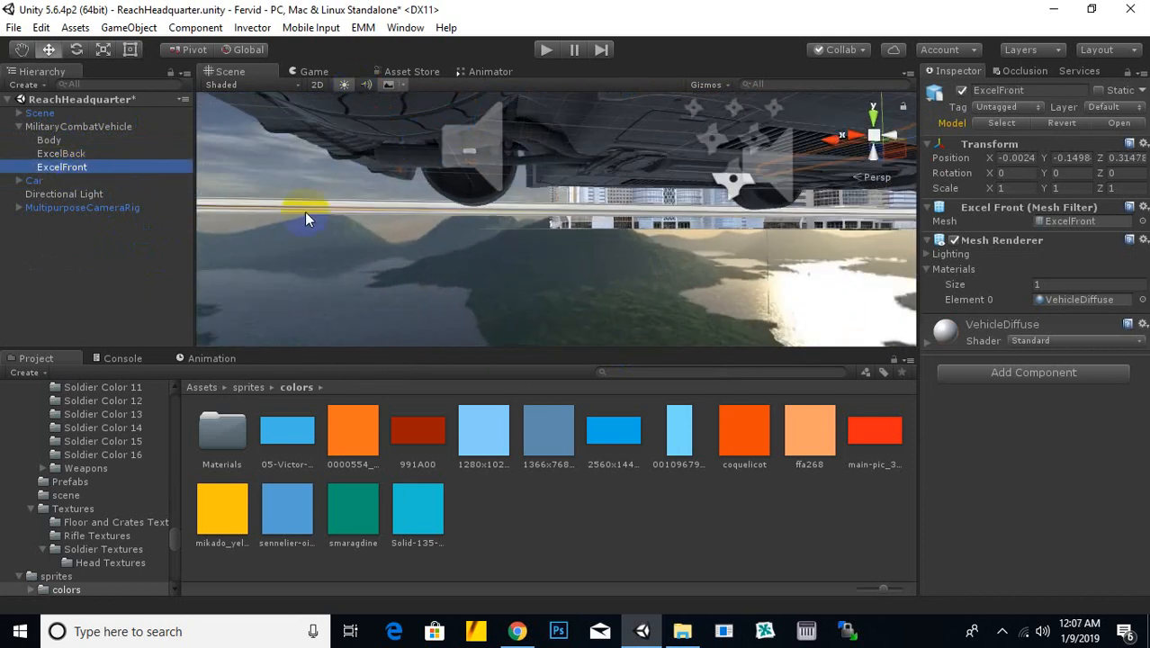
pyautogui.keyDown('alt'); pyautogui.moveTo(306, 218); pyautogui.dragTo(618, 226); pyautogui.keyUp('alt')
pyautogui.keyDown('alt'); pyautogui.moveTo(523, 216); pyautogui.dragTo(596, 252); pyautogui.keyUp('alt')
pyautogui.scroll(4, 471, 172)
# Locate SkyCarBody within the Car's SkyCar object and deactivate the MilitaryCombatVehicle covering it.
pyautogui.click(481, 187)
pyautogui.click(577, 224)
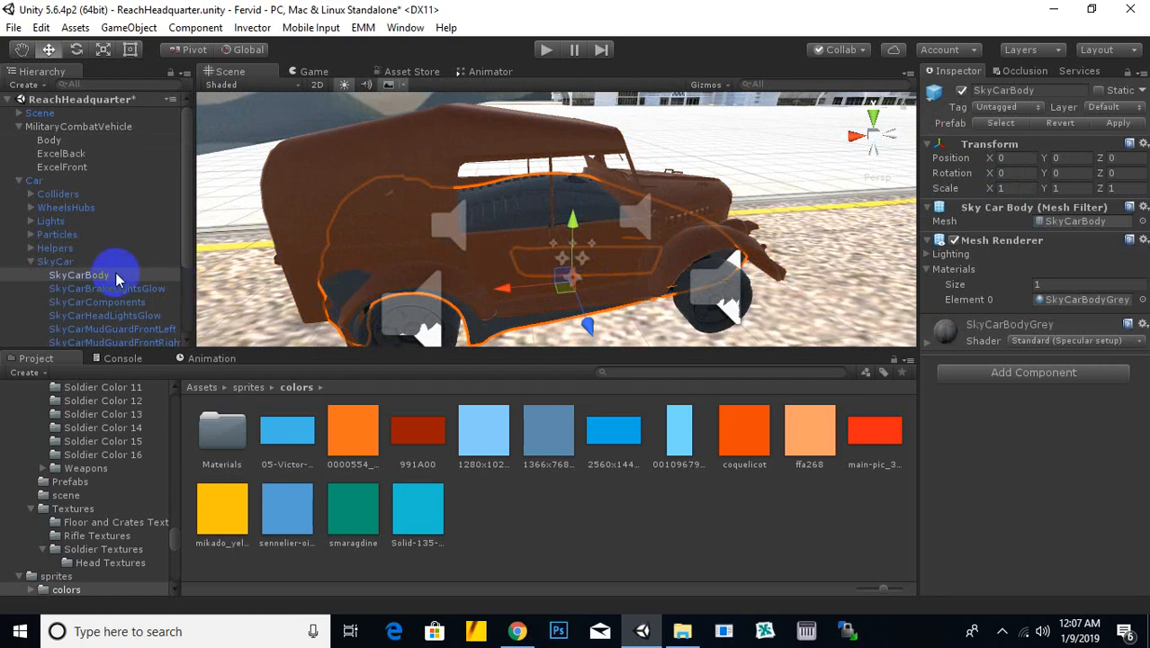
pyautogui.scroll(-3, 589, 237)
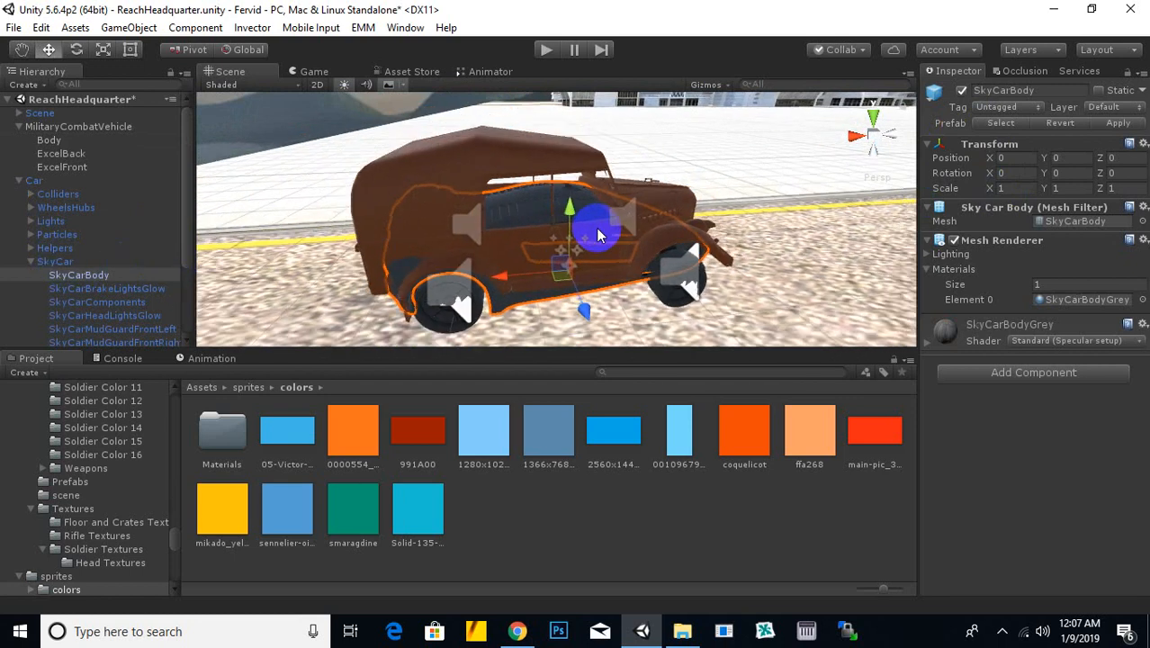
pyautogui.keyDown('alt'); pyautogui.moveTo(627, 265); pyautogui.dragTo(551, 246); pyautogui.keyUp('alt')
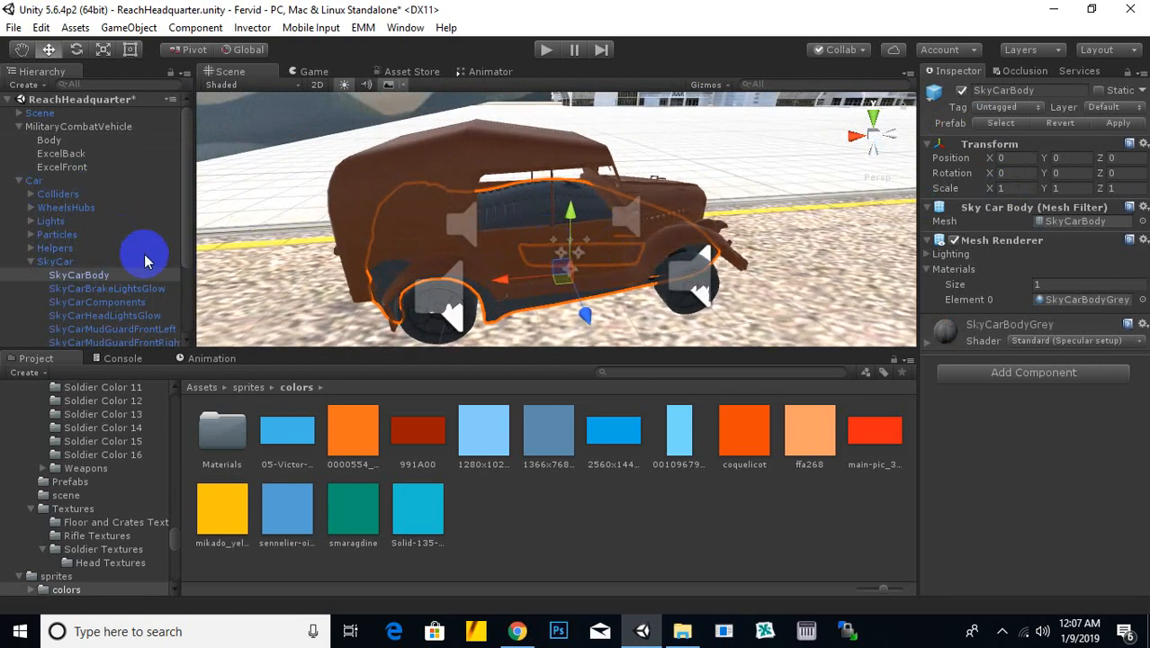
pyautogui.click(82, 127)
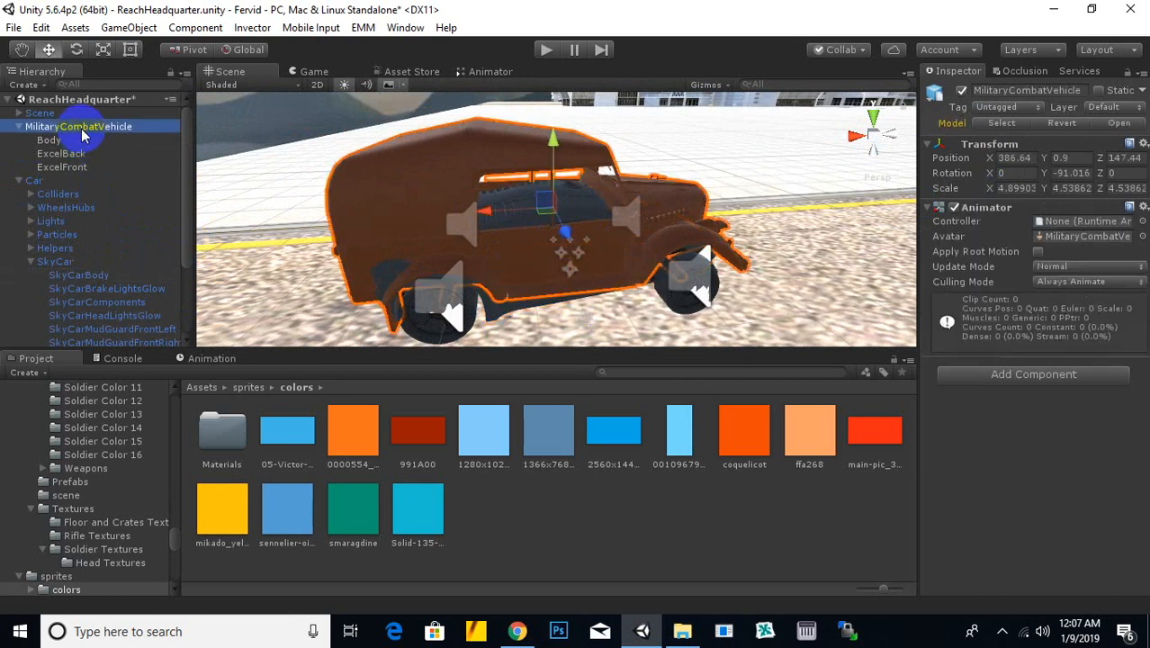
pyautogui.click(960, 92)
pyautogui.moveTo(632, 257); pyautogui.dragTo(625, 222, button='middle')
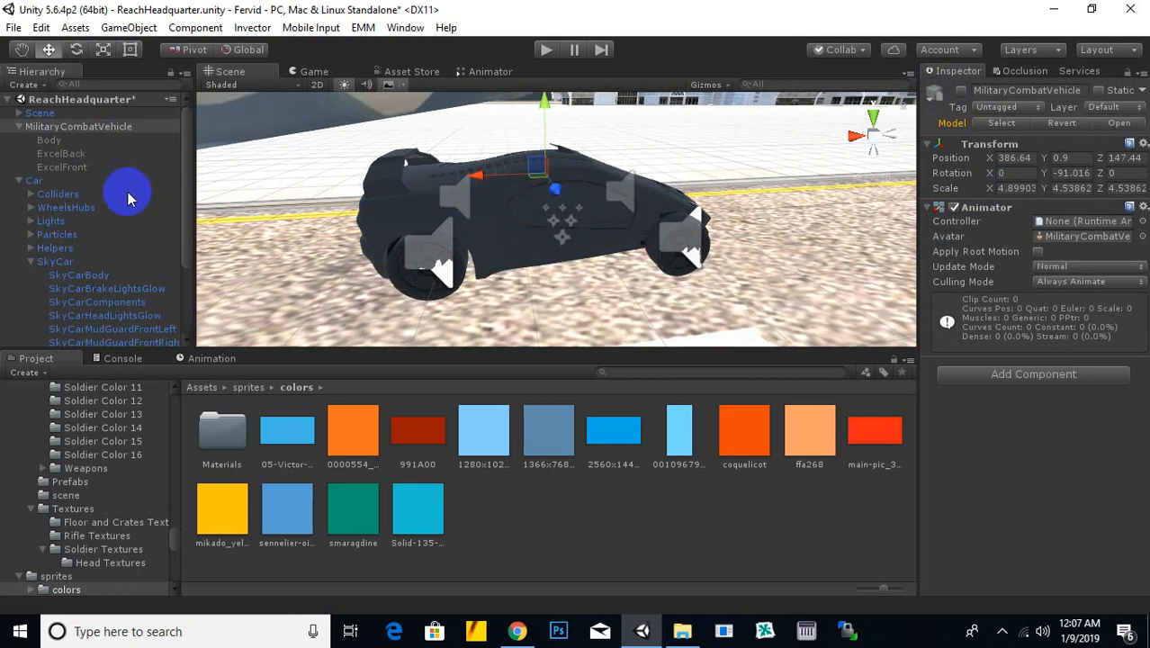
# Delete SkyCarBody and SkyCarComponents from the Car's SkyCar object, accepting the broken prefab instance.
pyautogui.scroll(-3, 89, 194)
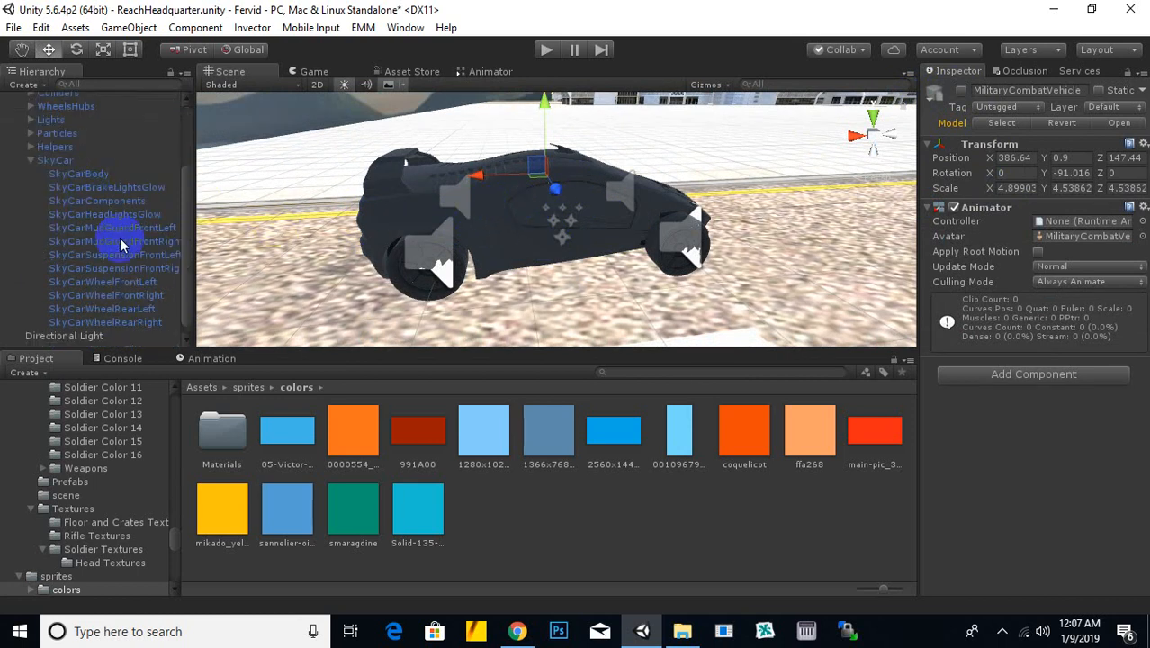
pyautogui.click(77, 174)
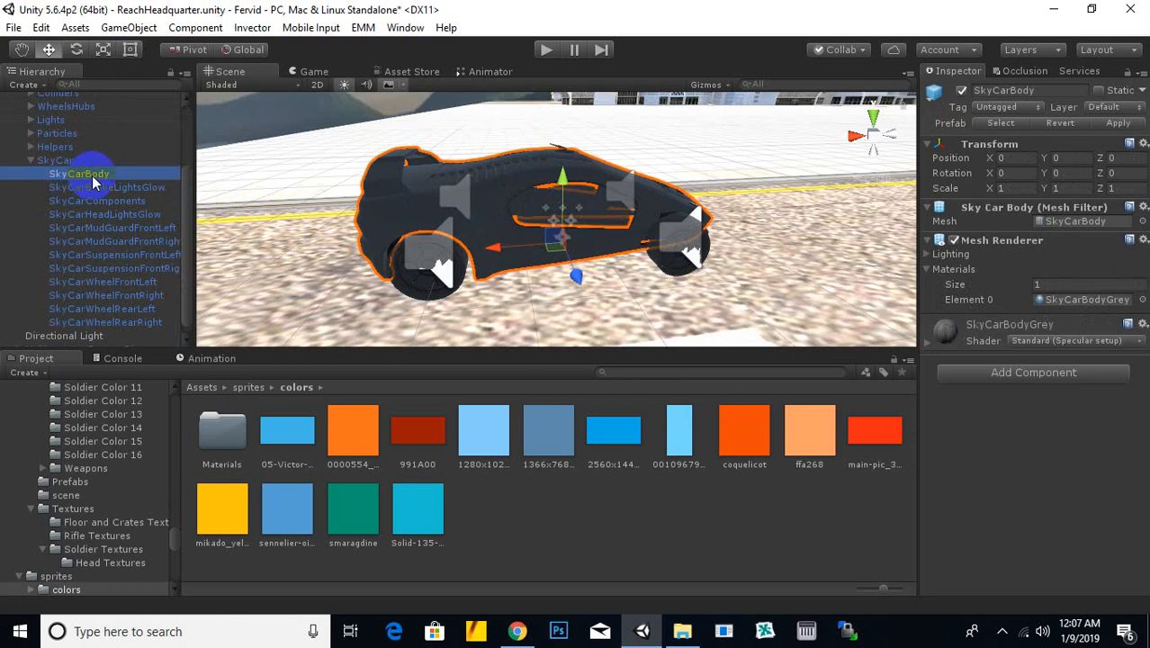
pyautogui.press('Delete')
pyautogui.click(616, 350)
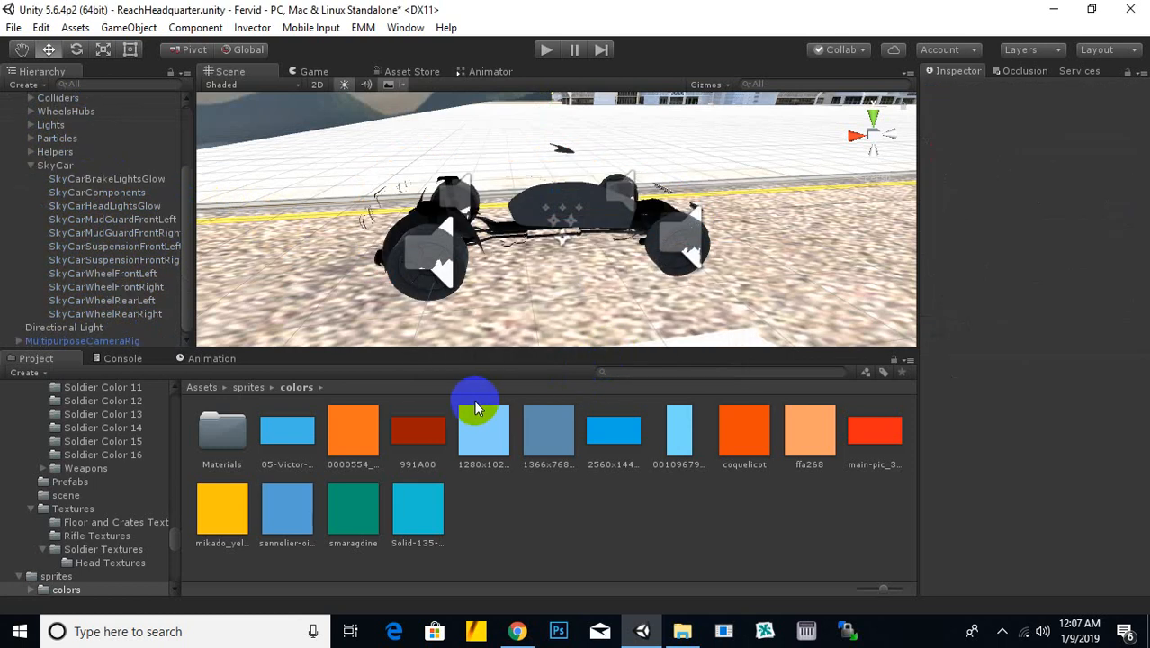
pyautogui.click(123, 195)
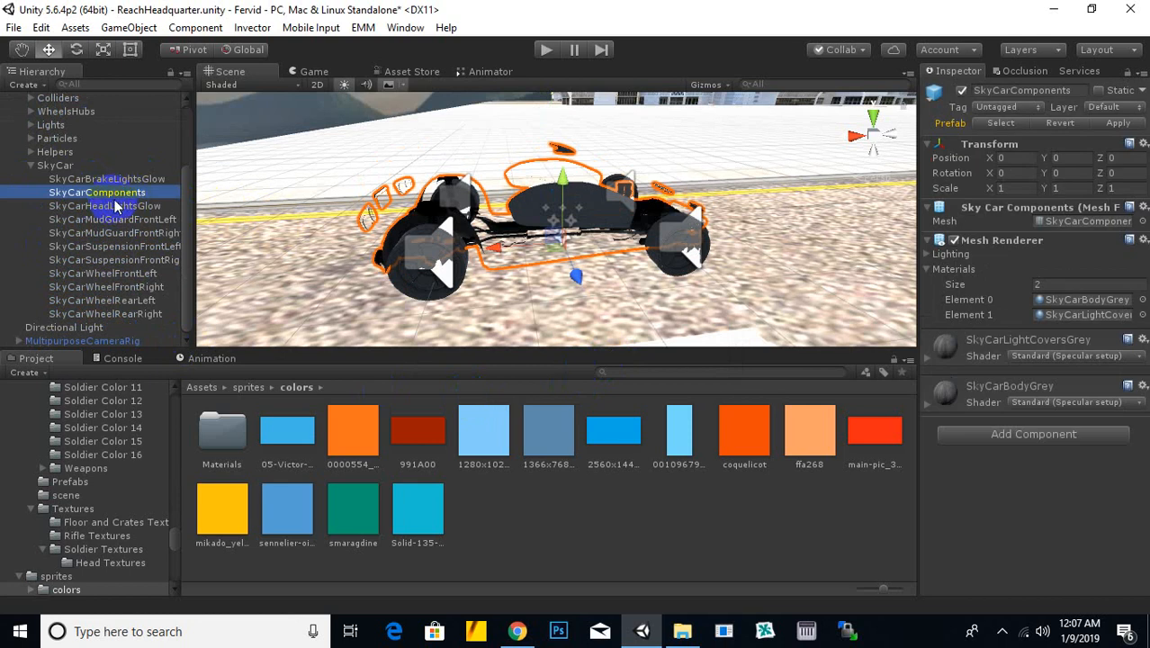
pyautogui.moveTo(616, 240); pyautogui.dragTo(653, 244, button='middle')
pyautogui.press('Delete')
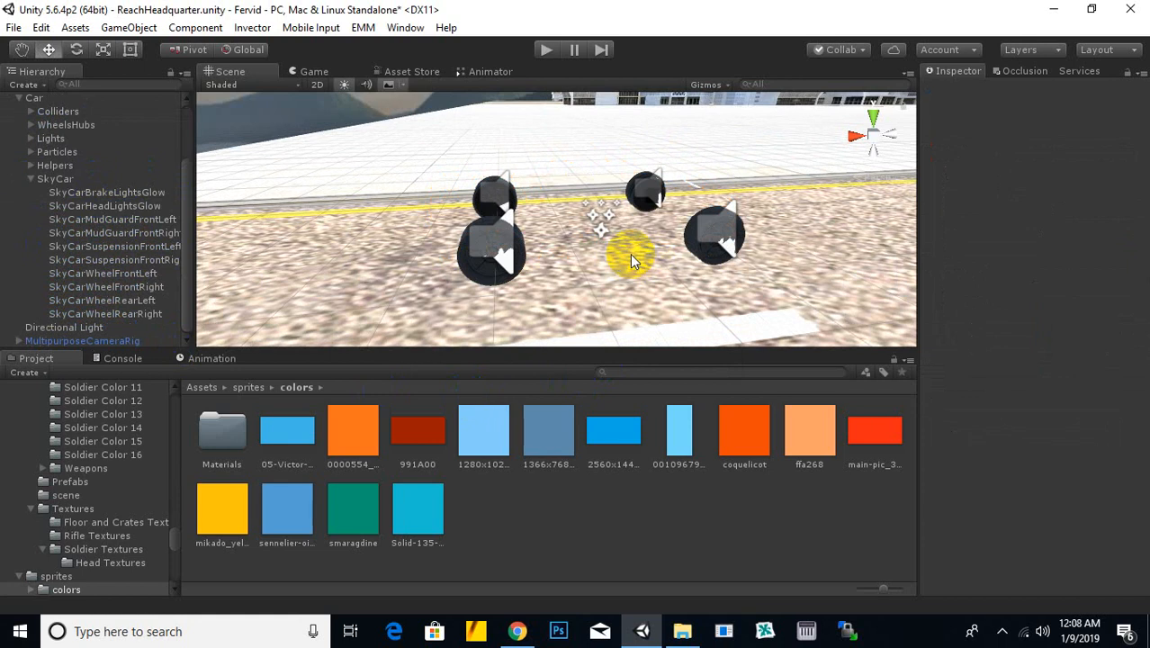
# Reactivate the MilitaryCombatVehicle and make it a child of the Car's SkyCar object.
pyautogui.keyDown('alt'); pyautogui.moveTo(561, 167); pyautogui.dragTo(561, 216); pyautogui.keyUp('alt')
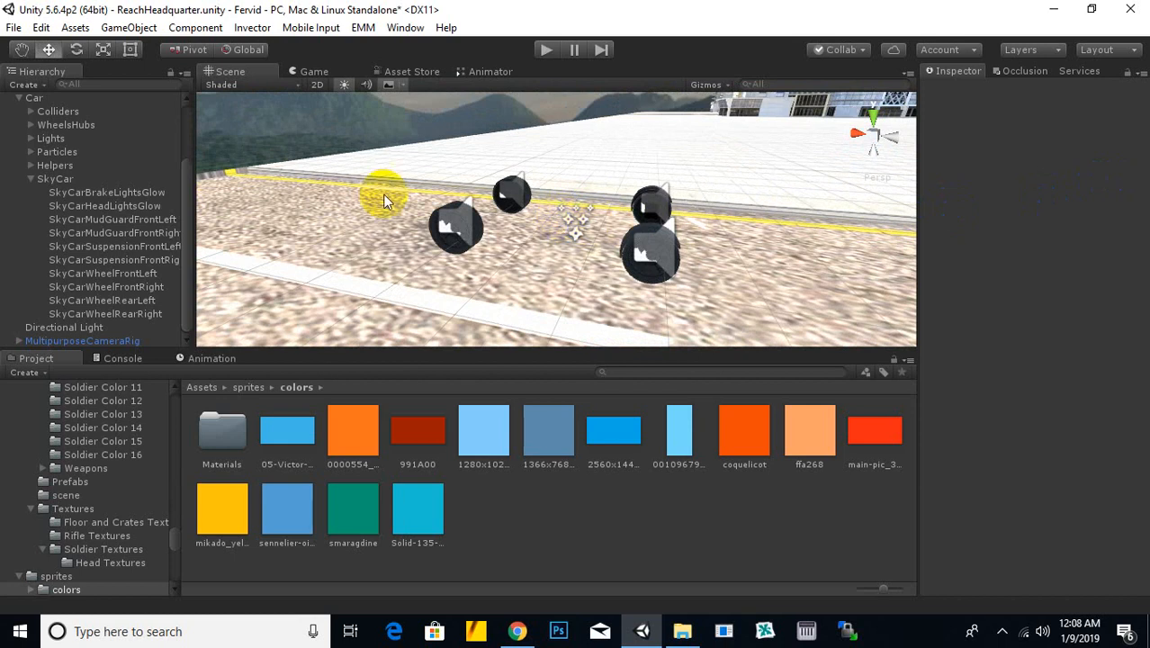
pyautogui.scroll(3, 72, 144)
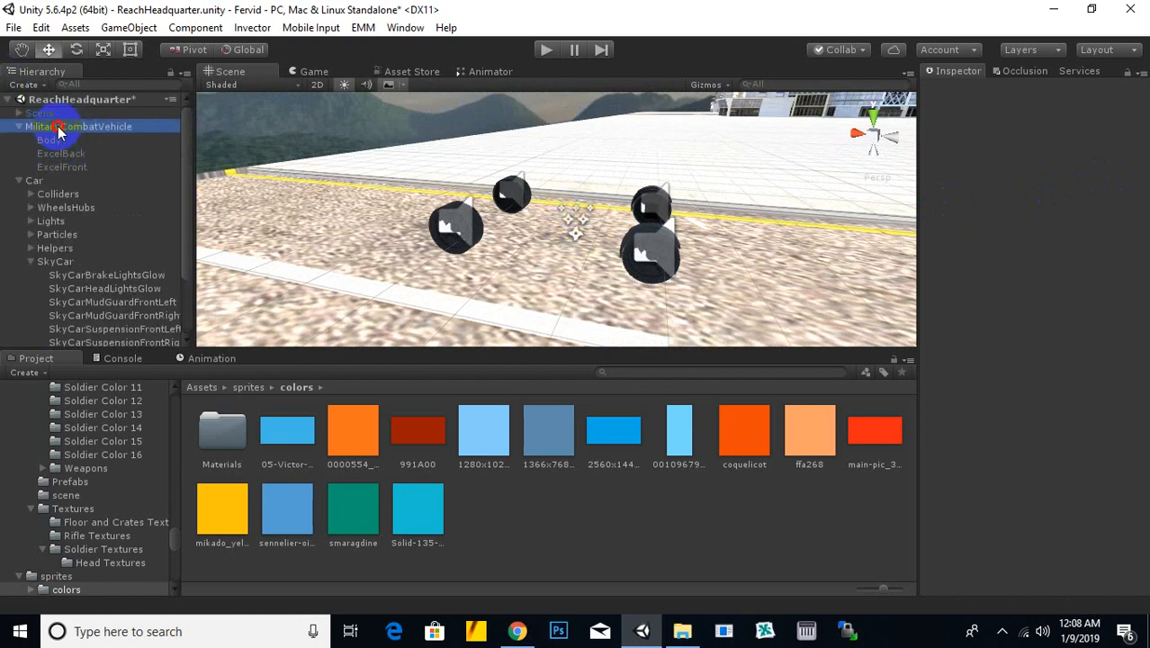
pyautogui.click(56, 128)
pyautogui.click(962, 91)
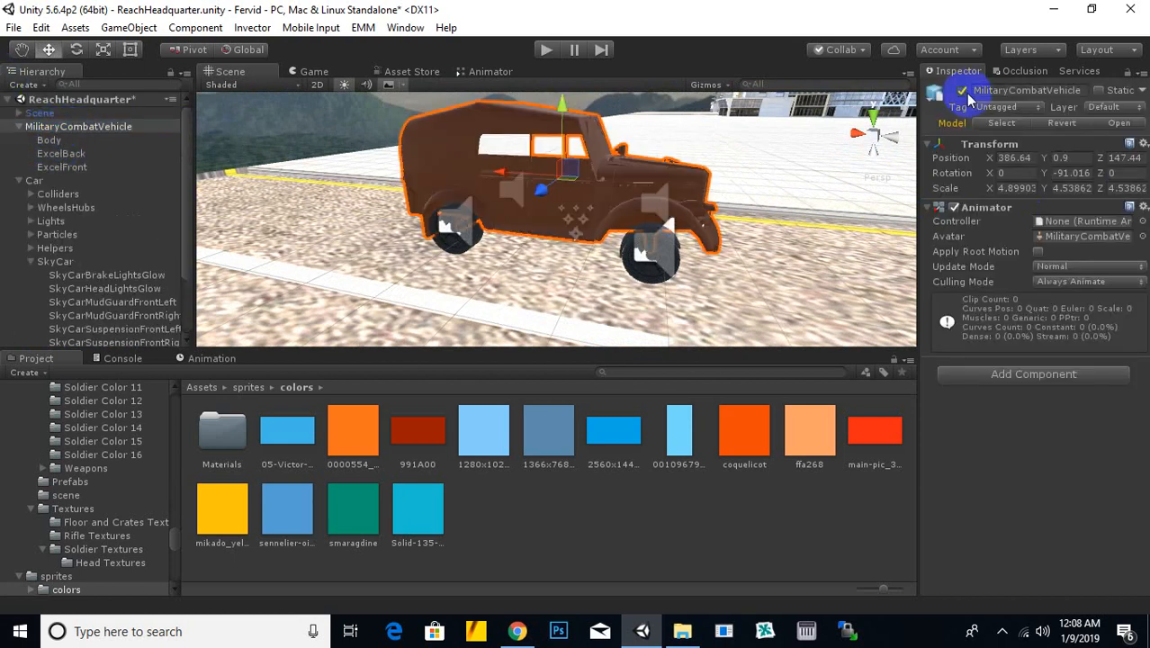
pyautogui.keyDown('alt'); pyautogui.moveTo(606, 218); pyautogui.dragTo(398, 213); pyautogui.keyUp('alt')
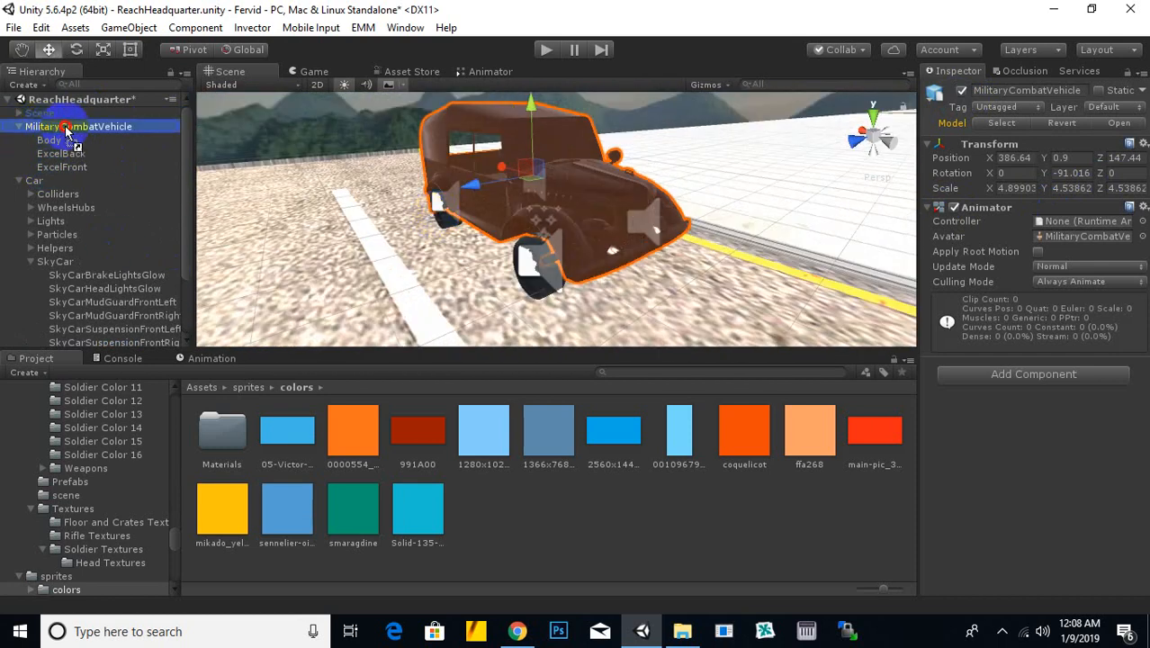
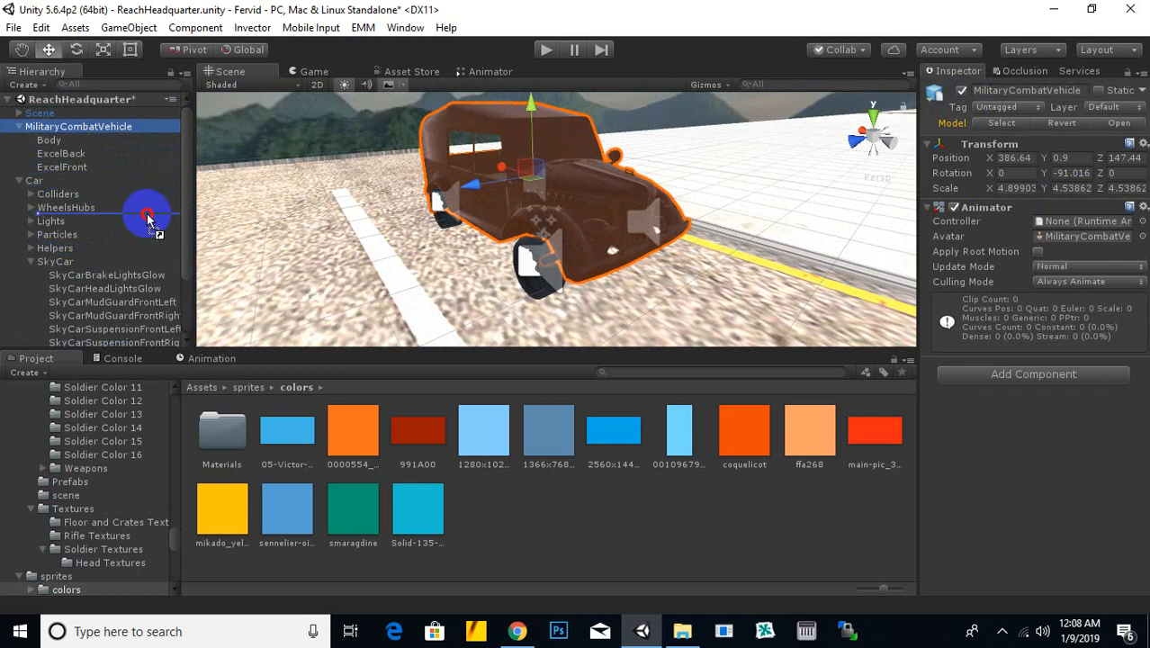
pyautogui.moveTo(67, 262); pyautogui.dragTo(67, 264)
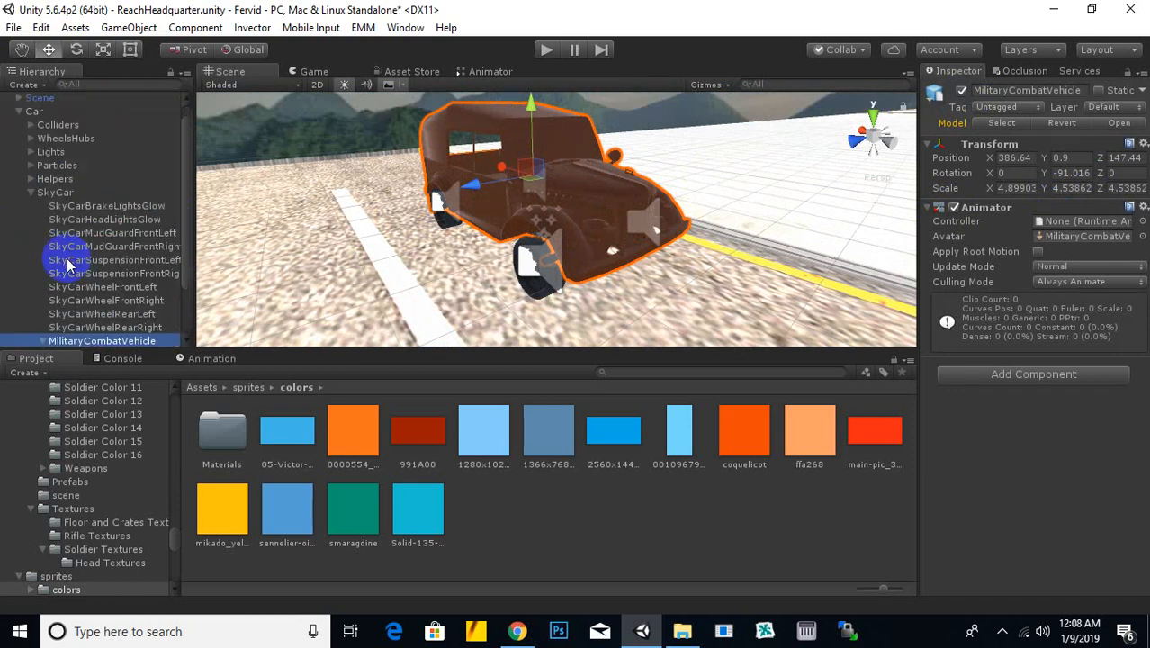
# Run the scene and test-drive the combined vehicle along the street, accelerating and steering both ways.
pyautogui.click(547, 51)
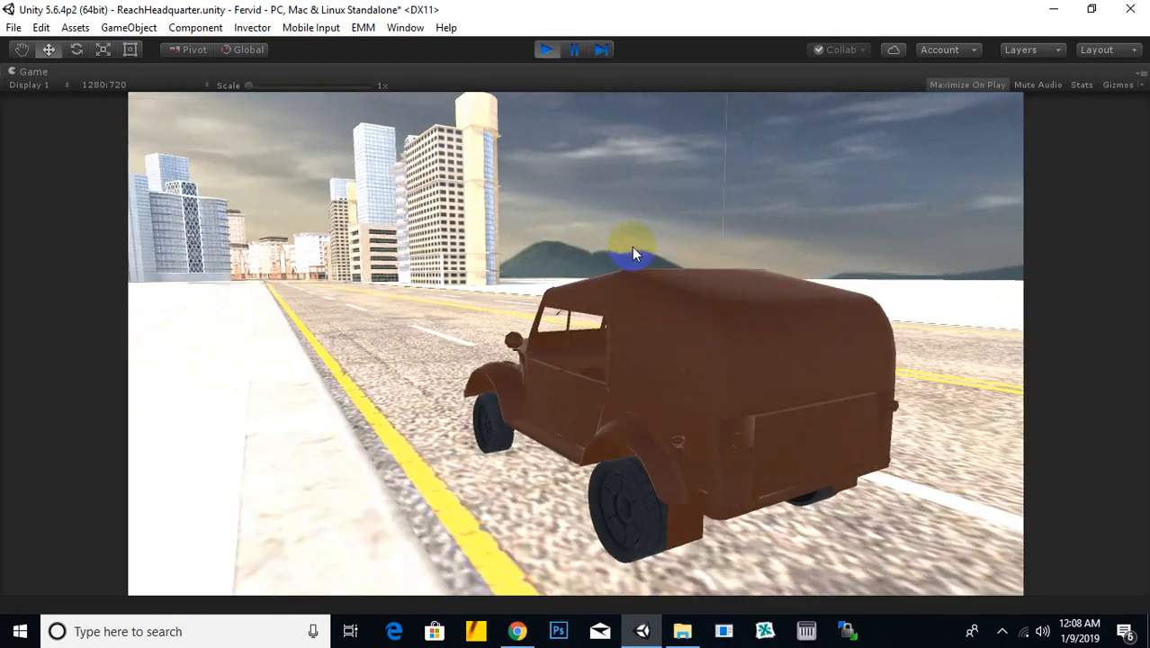
pyautogui.press('w')
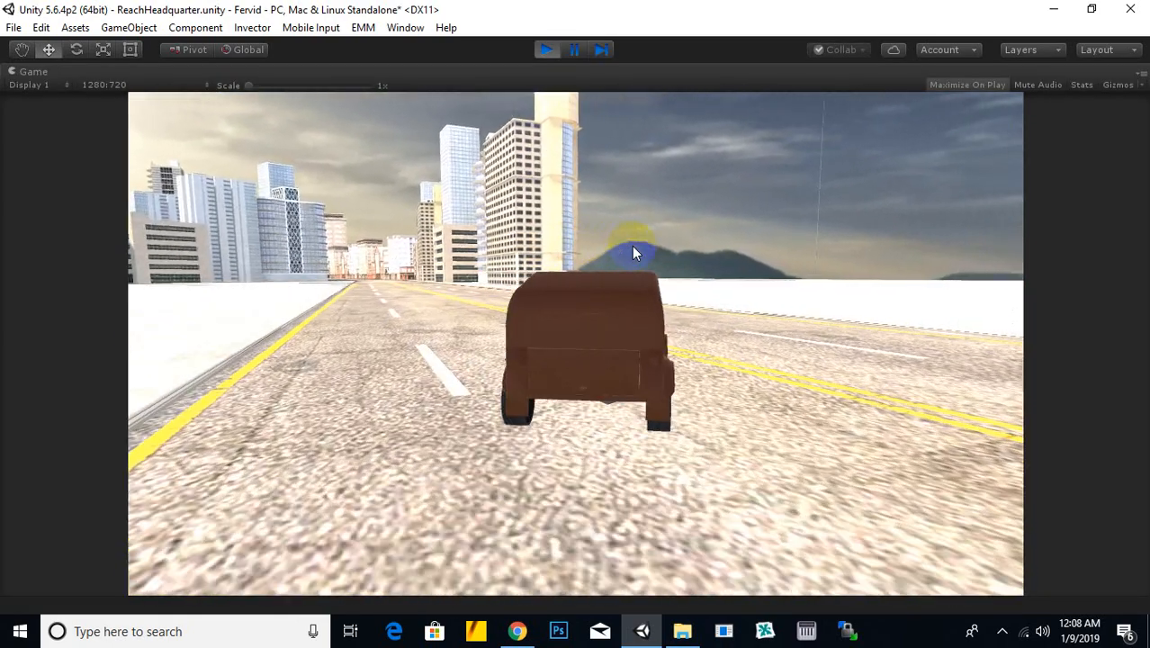
pyautogui.press('a')
pyautogui.press('d')
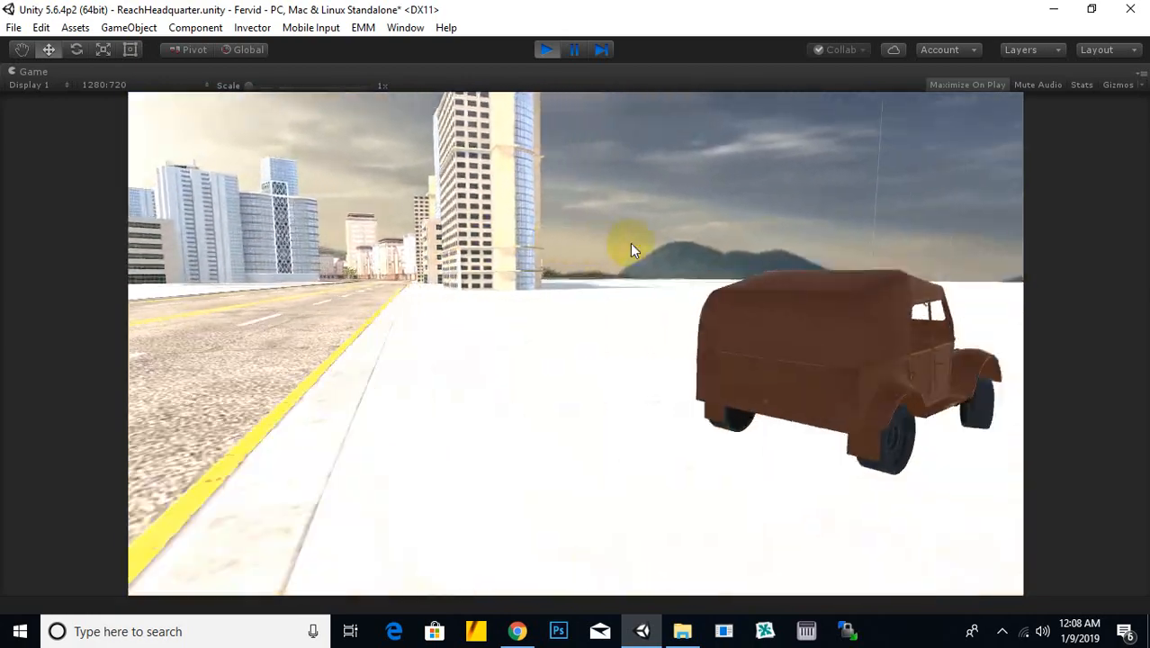
# Steer the combined vehicle back onto the road in both directions, and end the test drive.
pyautogui.press('a')
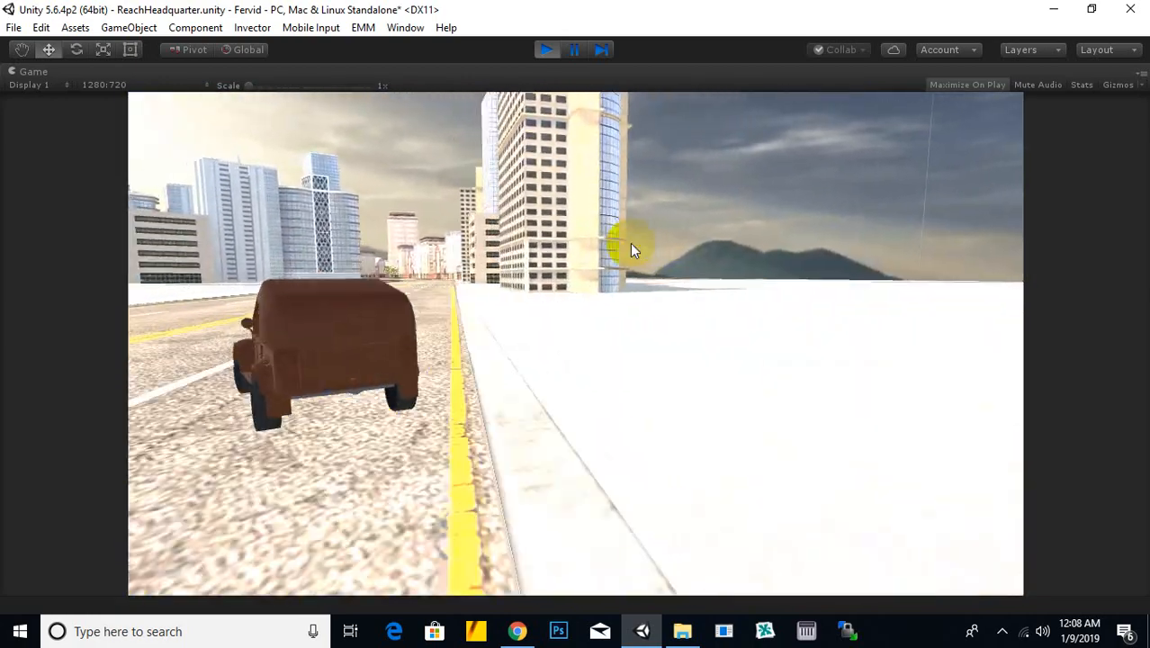
pyautogui.press('d')
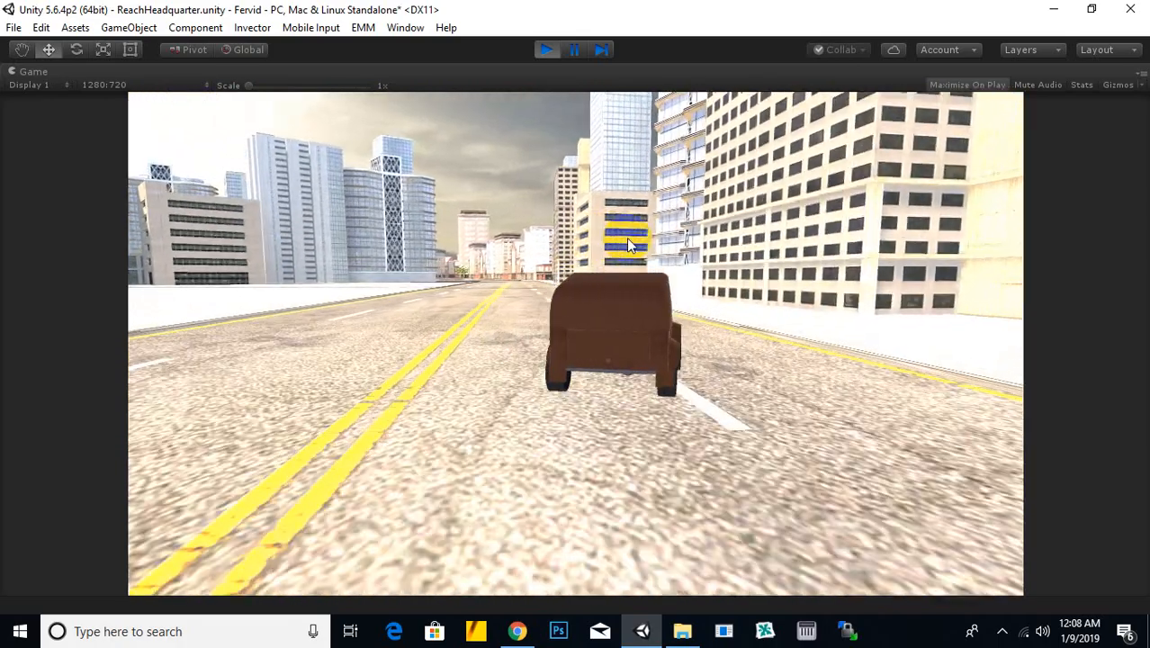
pyautogui.click(551, 53)
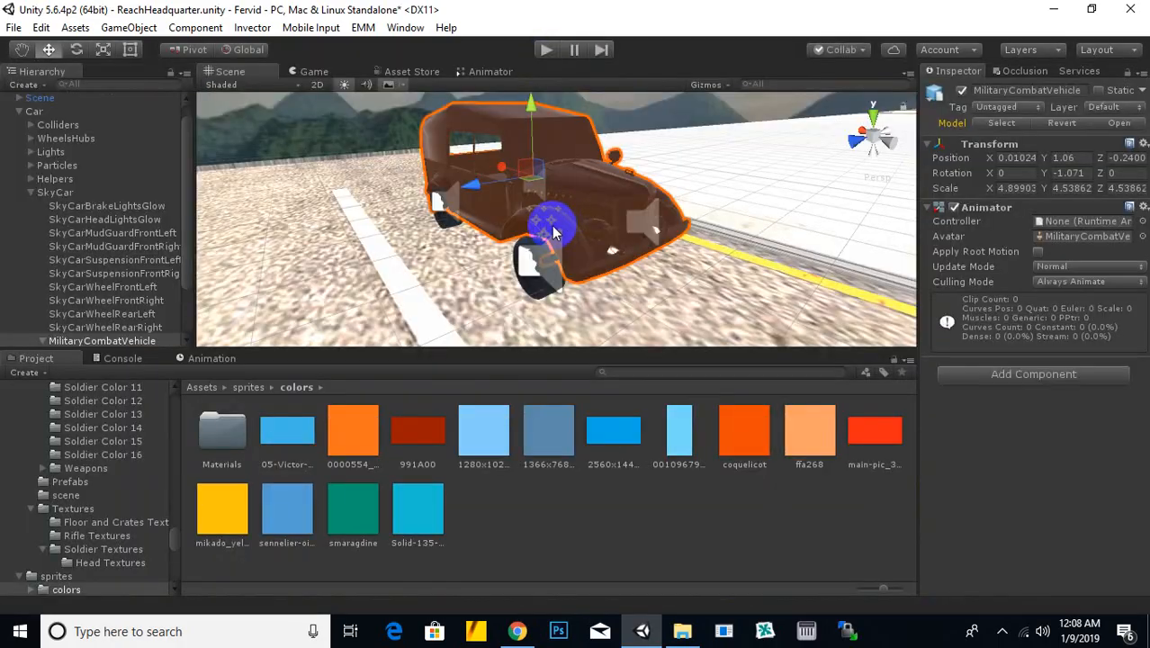
# Survey the city from the vehicle's street across the fenced park building to the outer districts.
pyautogui.scroll(-4, 553, 226)
pyautogui.moveTo(646, 171); pyautogui.dragTo(398, 234, button='middle')
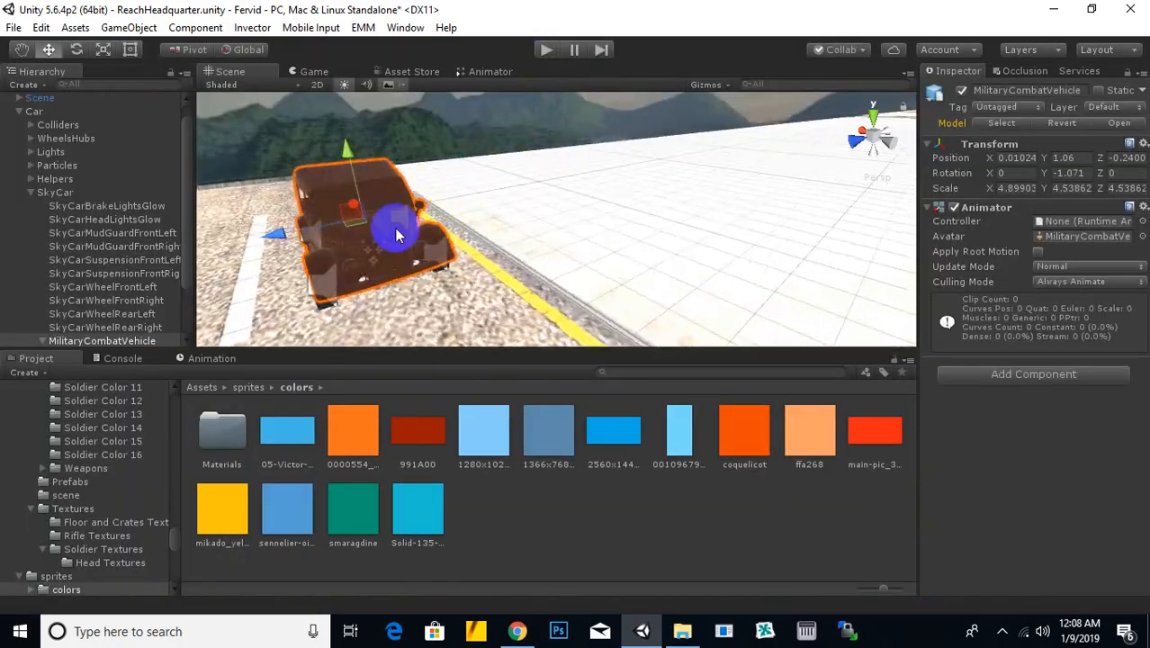
pyautogui.scroll(-6, 417, 236)
pyautogui.moveTo(637, 253); pyautogui.dragTo(497, 253, button='middle')
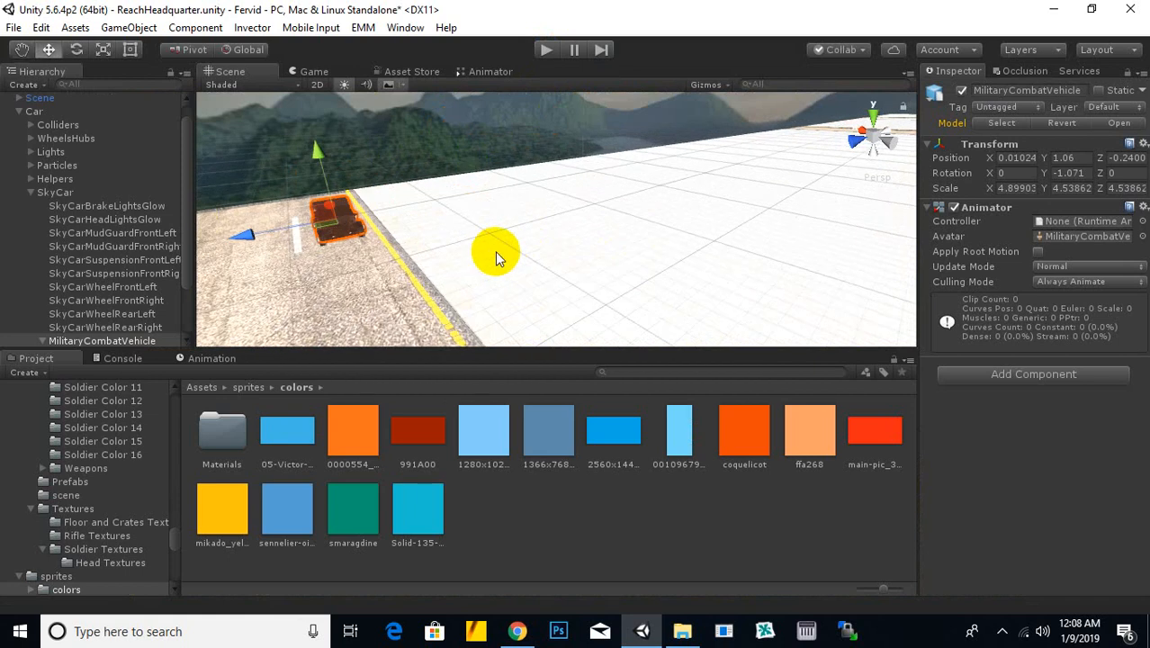
pyautogui.scroll(-8, 502, 257)
pyautogui.moveTo(613, 259); pyautogui.dragTo(391, 252, button='middle')
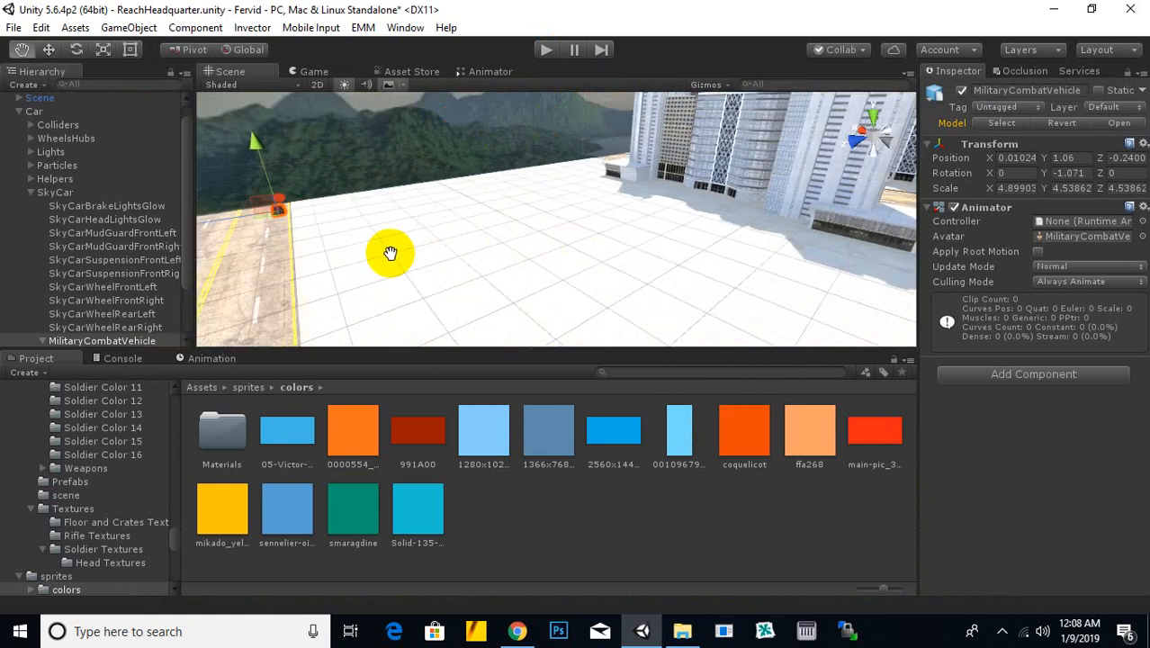
pyautogui.scroll(-4, 396, 251)
pyautogui.moveTo(661, 212); pyautogui.dragTo(531, 209, button='middle')
pyautogui.scroll(-4, 531, 212)
pyautogui.scroll(-10, 531, 214)
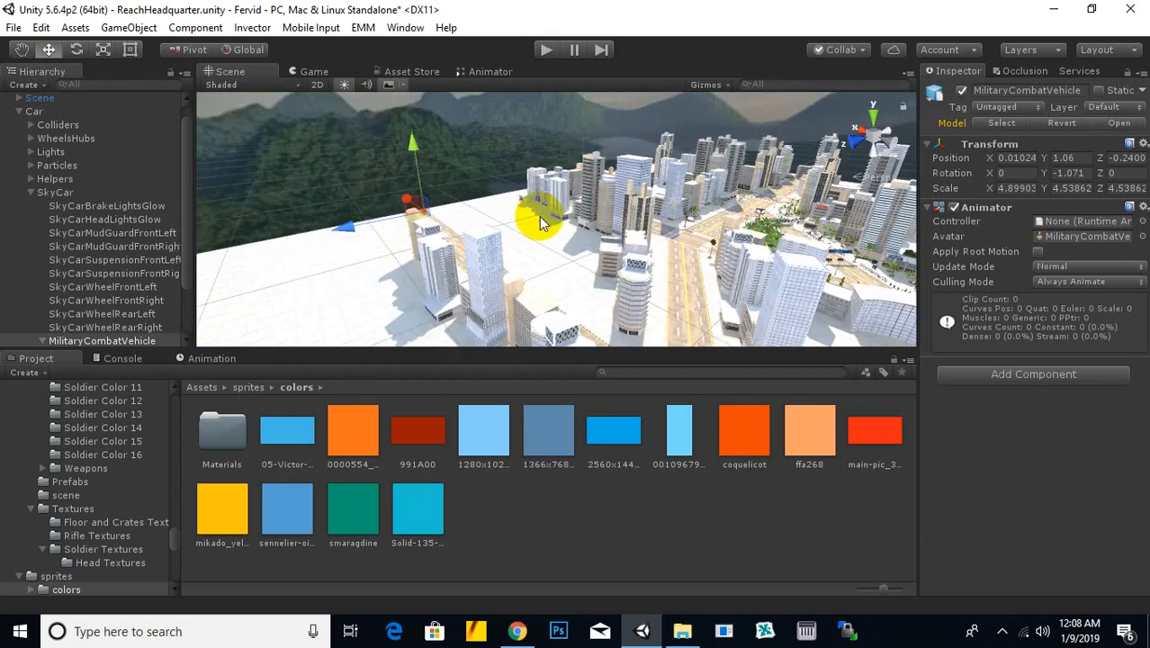
pyautogui.scroll(10, 474, 180)
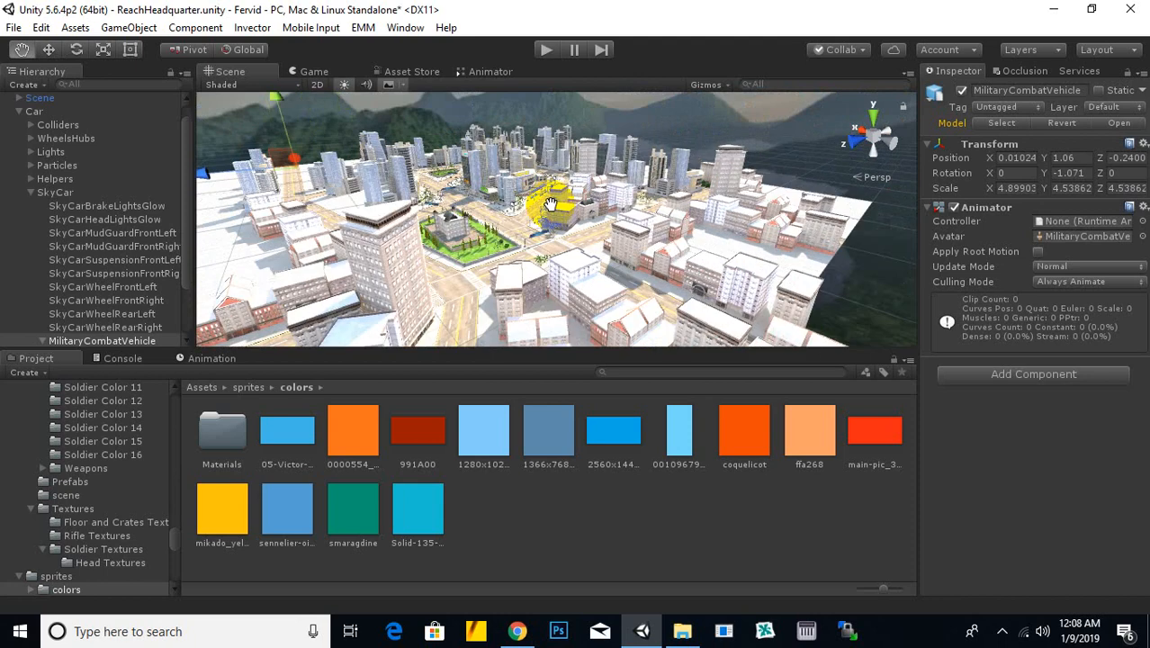
pyautogui.moveTo(444, 259); pyautogui.dragTo(558, 249, button='middle')
pyautogui.scroll(5, 672, 225)
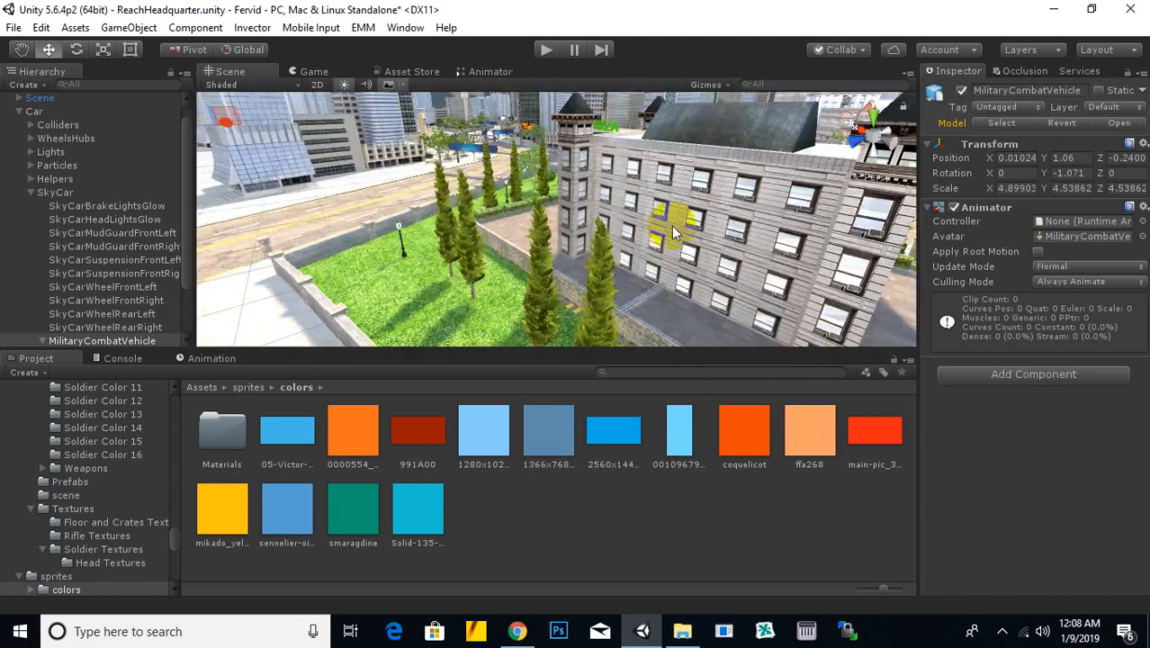
pyautogui.moveTo(672, 225); pyautogui.dragTo(647, 232, button='middle')
pyautogui.scroll(-5, 649, 238)
pyautogui.scroll(10, 648, 238)
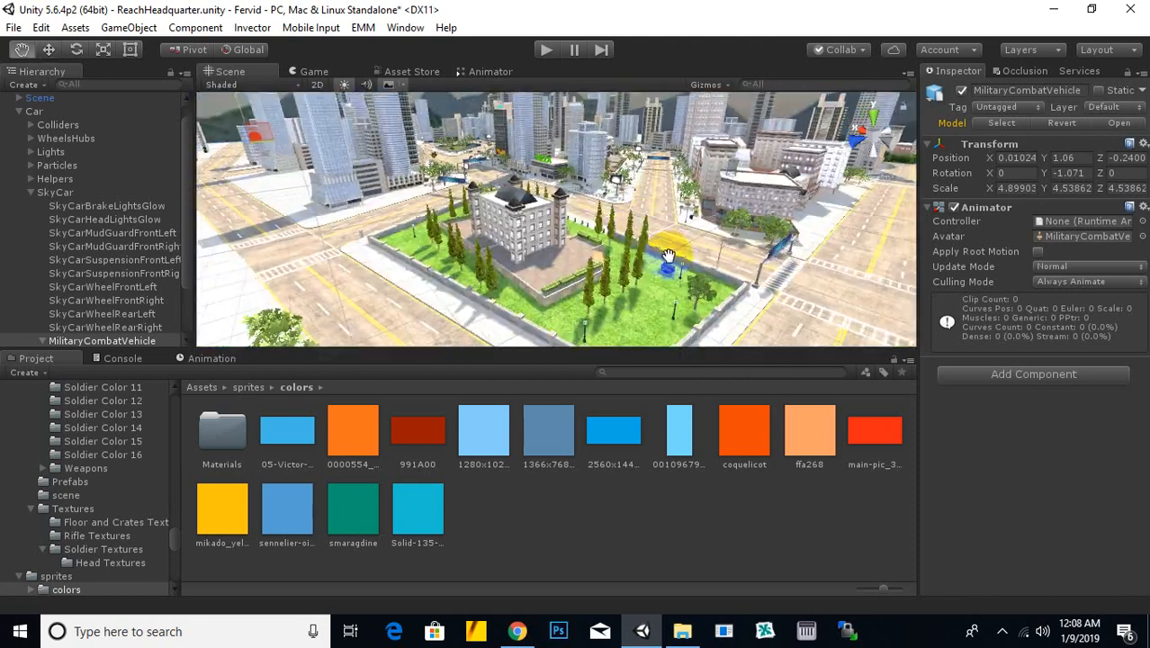
pyautogui.scroll(-10, 677, 232)
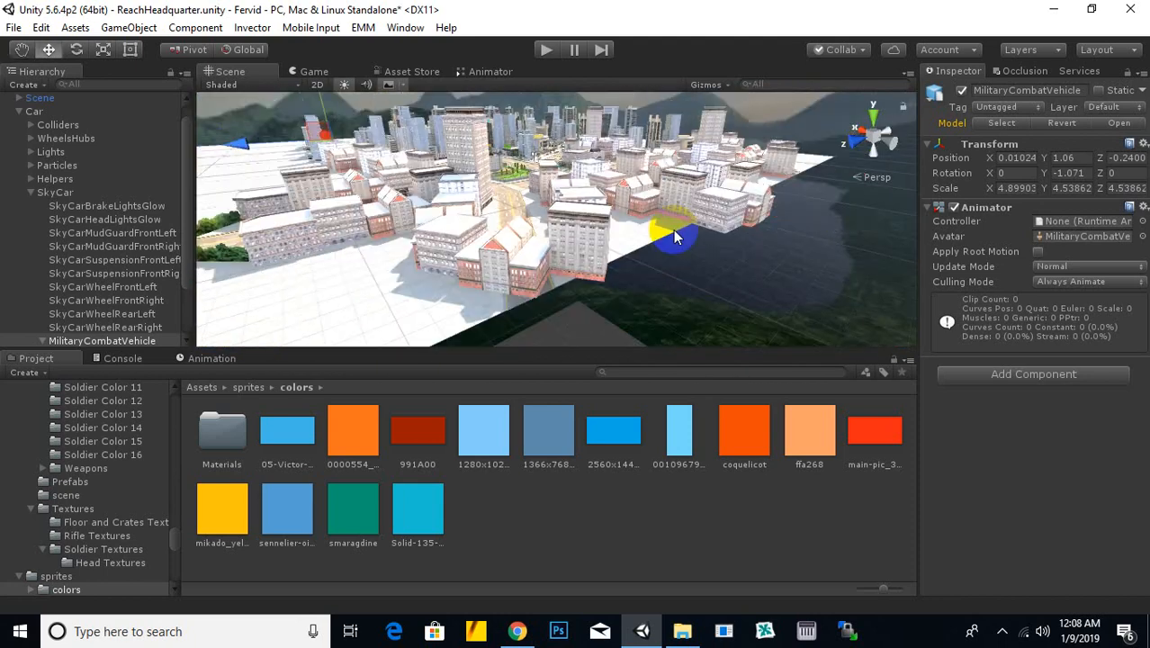
pyautogui.keyDown('alt'); pyautogui.moveTo(647, 227); pyautogui.dragTo(534, 137); pyautogui.keyUp('alt')
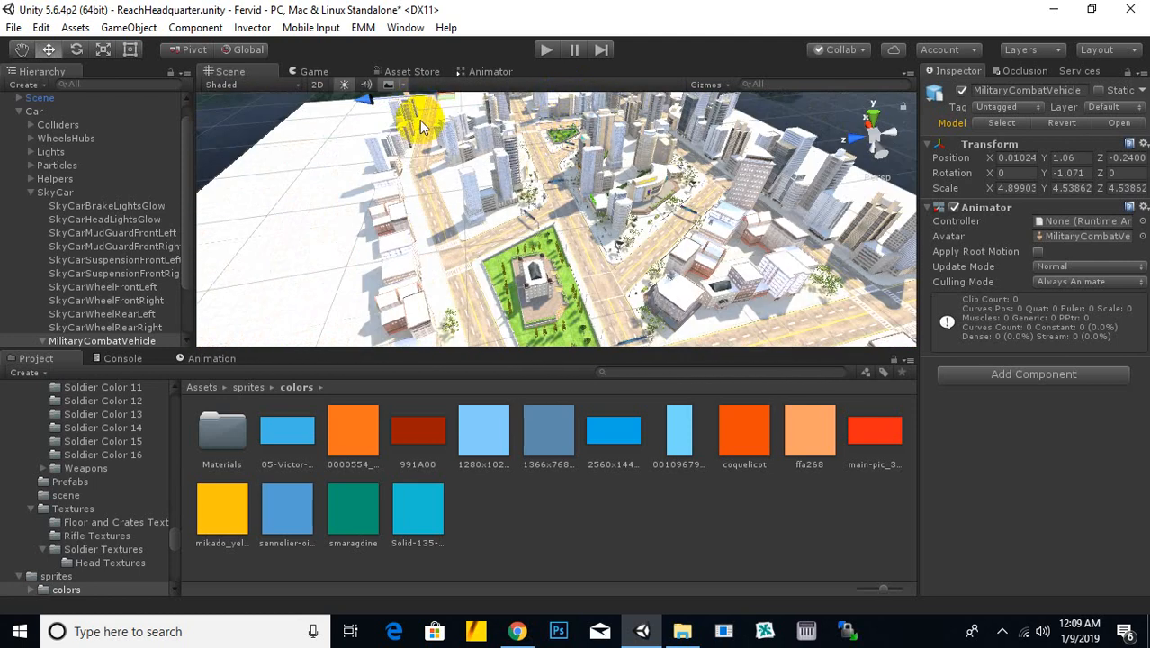
# Examine the city's central intersections and building blocks from above for a site for a new building.
pyautogui.moveTo(586, 243); pyautogui.dragTo(532, 255, button='middle')
pyautogui.scroll(-7, 559, 184)
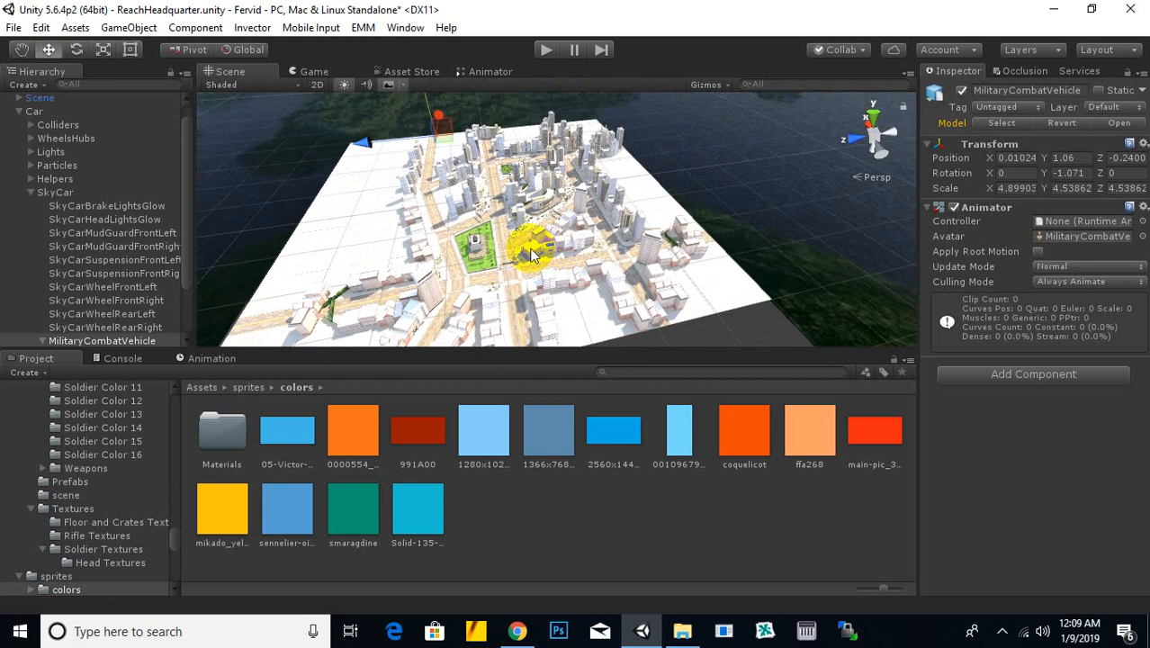
pyautogui.scroll(3, 601, 242)
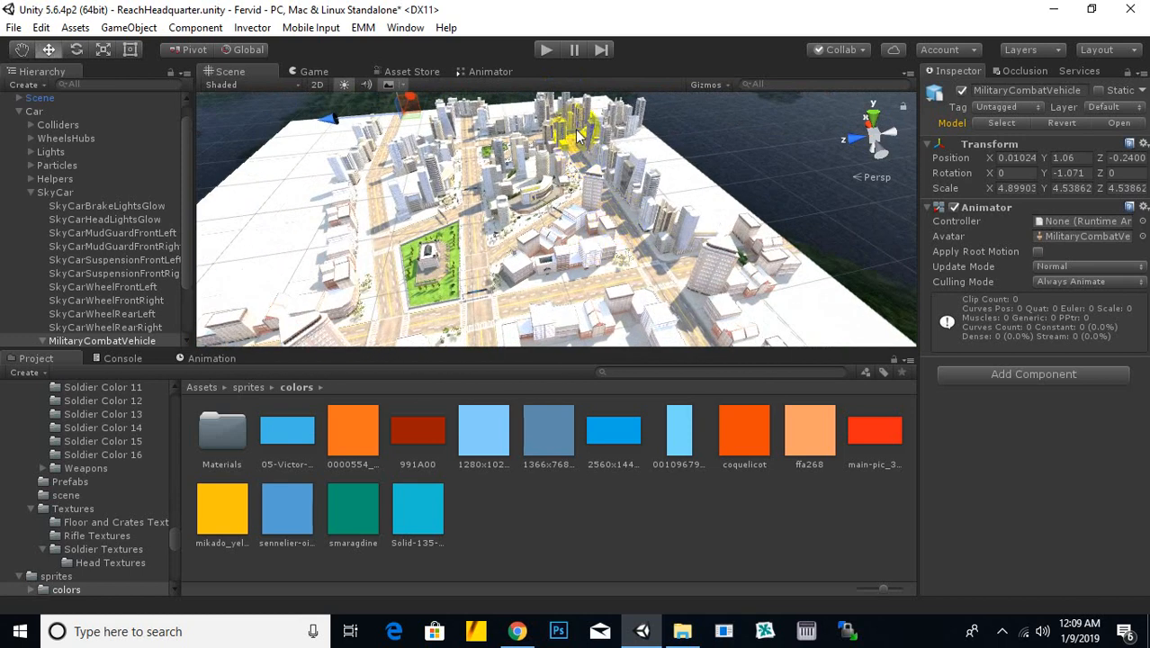
pyautogui.moveTo(576, 132); pyautogui.dragTo(486, 221, button='middle')
pyautogui.scroll(4, 482, 231)
pyautogui.scroll(2, 373, 217)
pyautogui.moveTo(373, 217); pyautogui.dragTo(687, 199, button='middle')
pyautogui.scroll(5, 661, 204)
pyautogui.scroll(-5, 596, 208)
pyautogui.moveTo(598, 211); pyautogui.dragTo(618, 196, button='middle')
pyautogui.scroll(6, 617, 184)
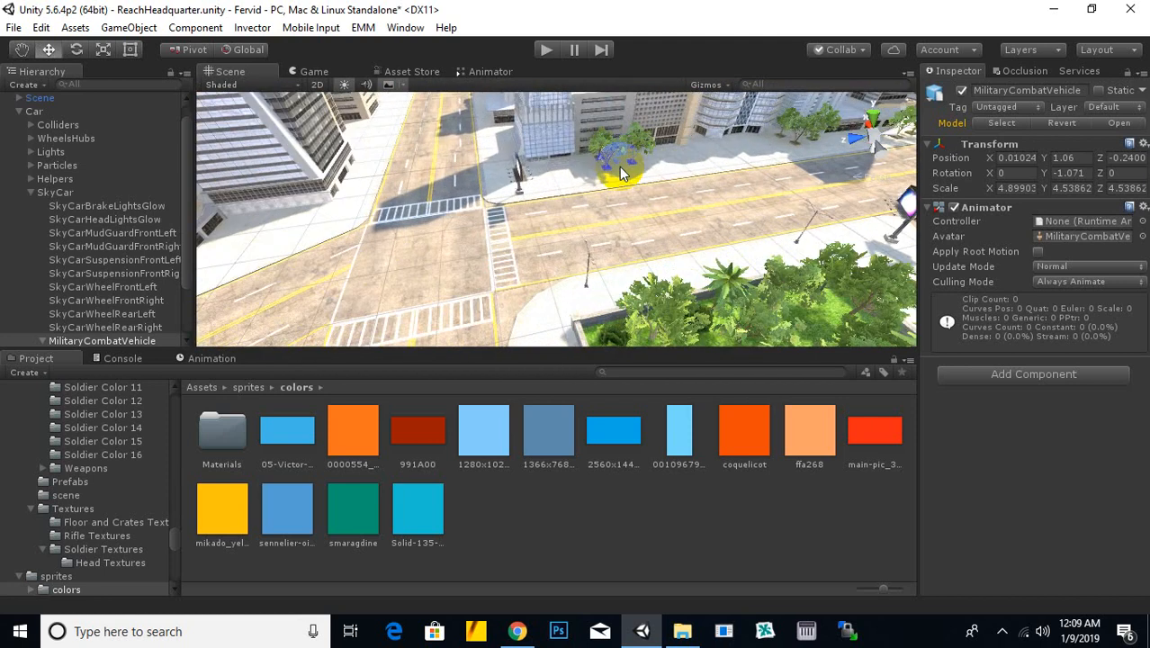
# Delete the Object030 city block beside the central intersection, accepting the broken prefab instance.
pyautogui.click(646, 120)
pyautogui.moveTo(641, 191); pyautogui.dragTo(618, 160, button='middle')
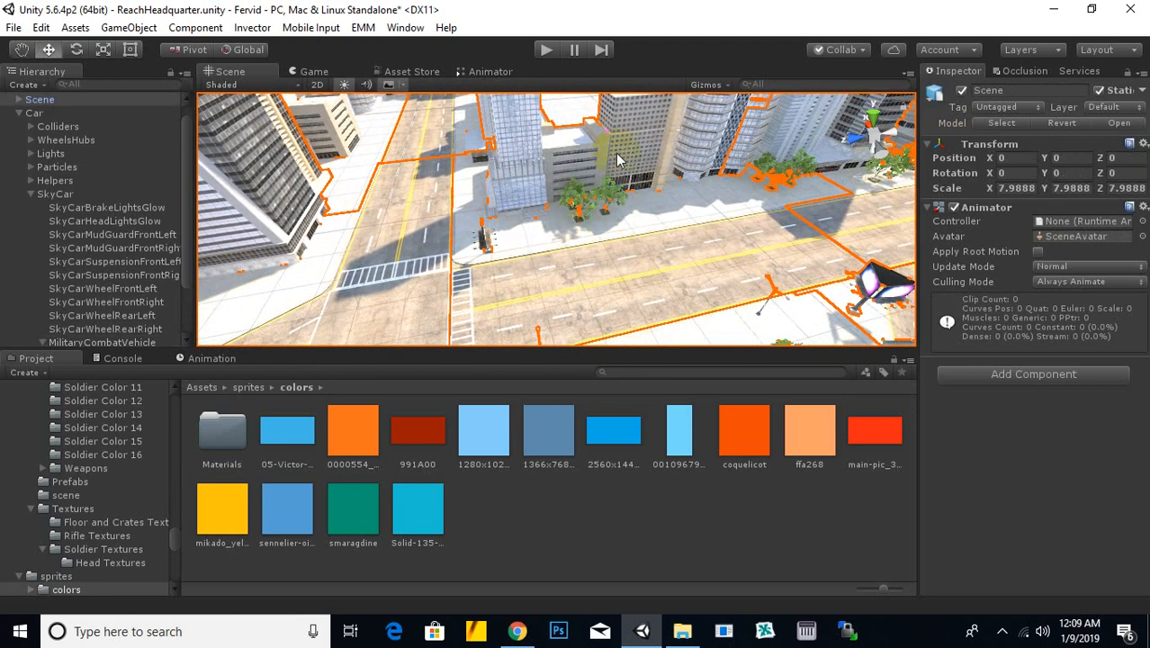
pyautogui.click(618, 150)
pyautogui.press('f')
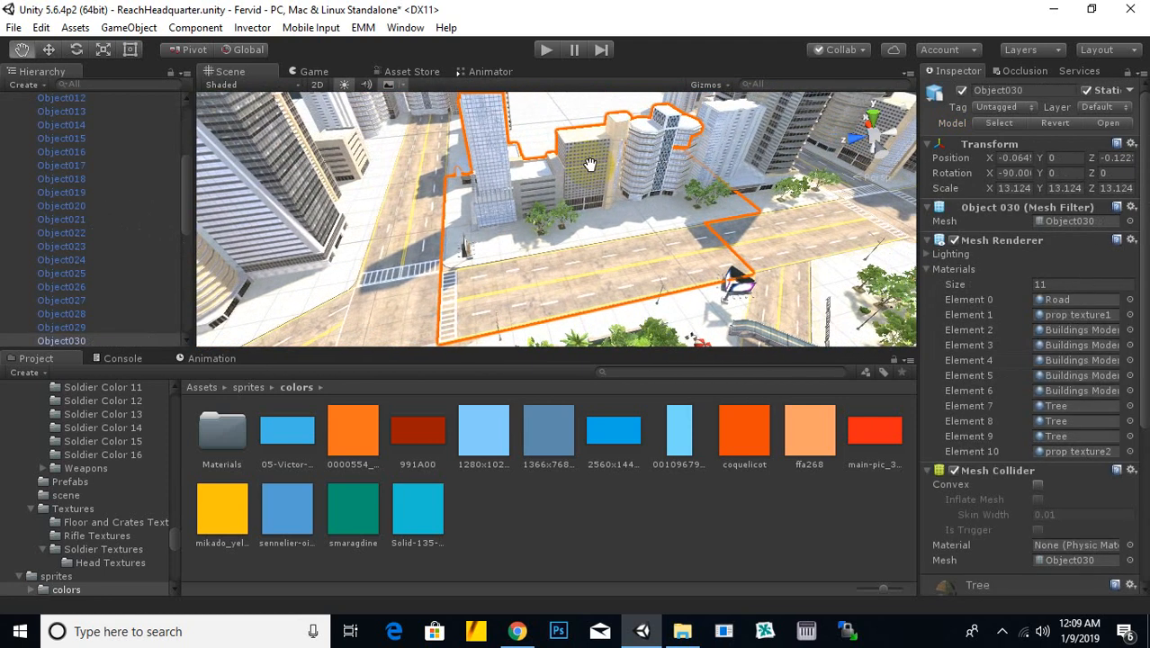
pyautogui.keyDown('alt'); pyautogui.moveTo(638, 173); pyautogui.dragTo(581, 186); pyautogui.keyUp('alt')
pyautogui.scroll(-3, 582, 186)
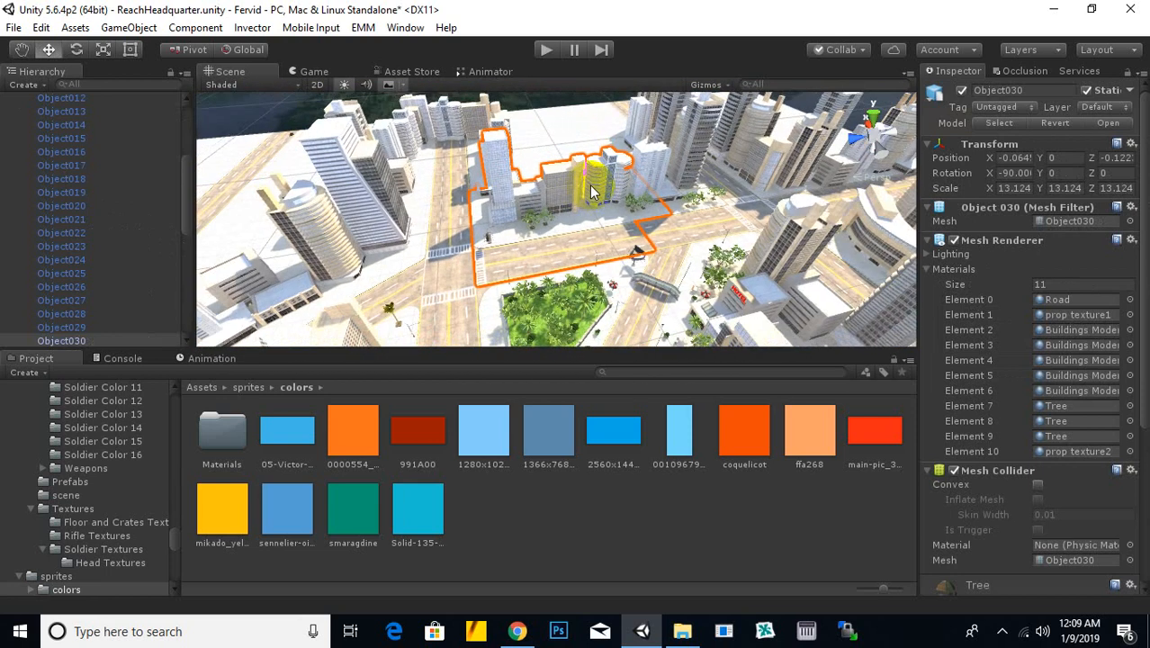
pyautogui.moveTo(590, 184); pyautogui.dragTo(589, 185)
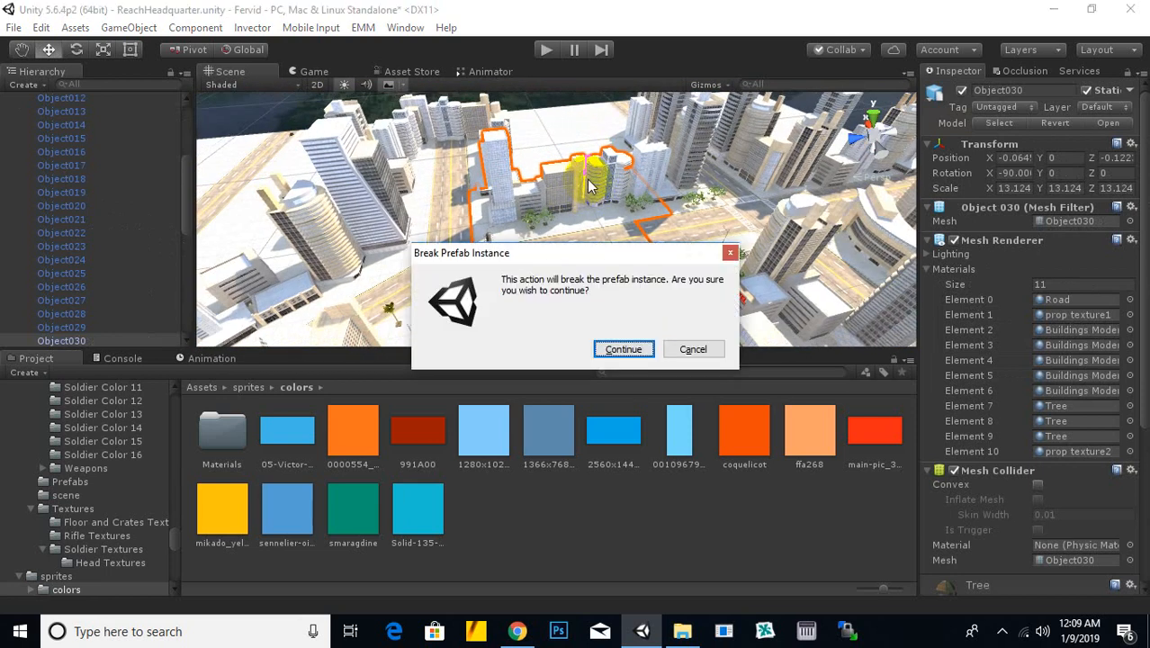
pyautogui.click(612, 349)
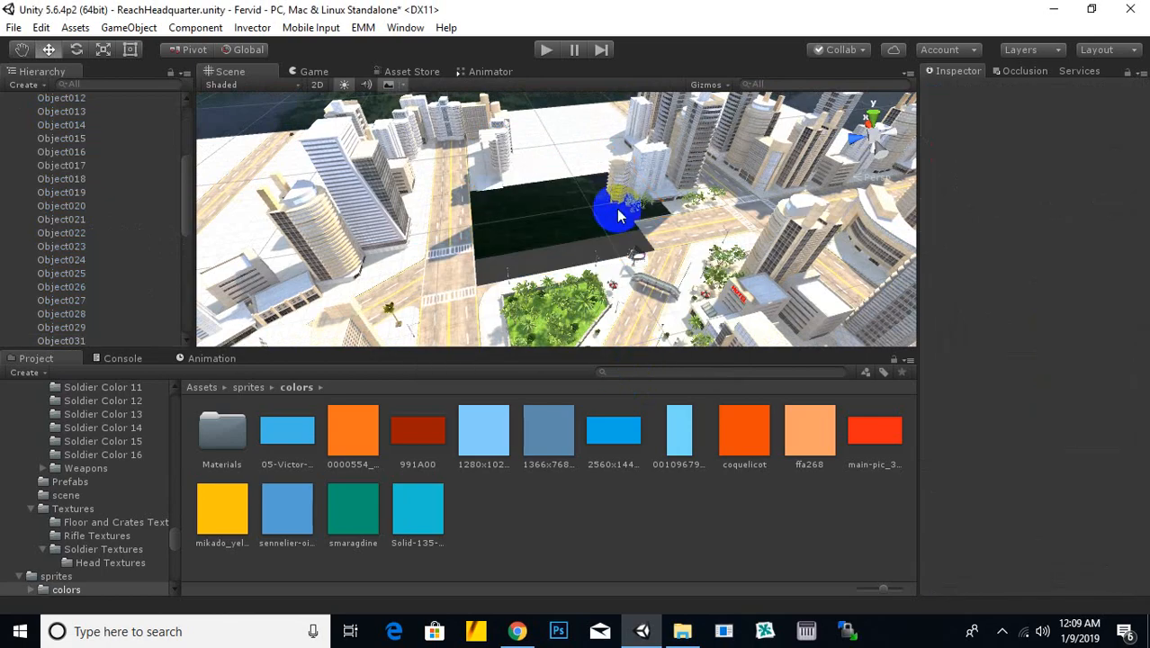
# Place the akazaki_only_building model from the prefebs/city folder into the scene beside the emptied block.
pyautogui.scroll(2, 630, 216)
pyautogui.keyDown('alt'); pyautogui.moveTo(664, 212); pyautogui.dragTo(693, 268); pyautogui.keyUp('alt')
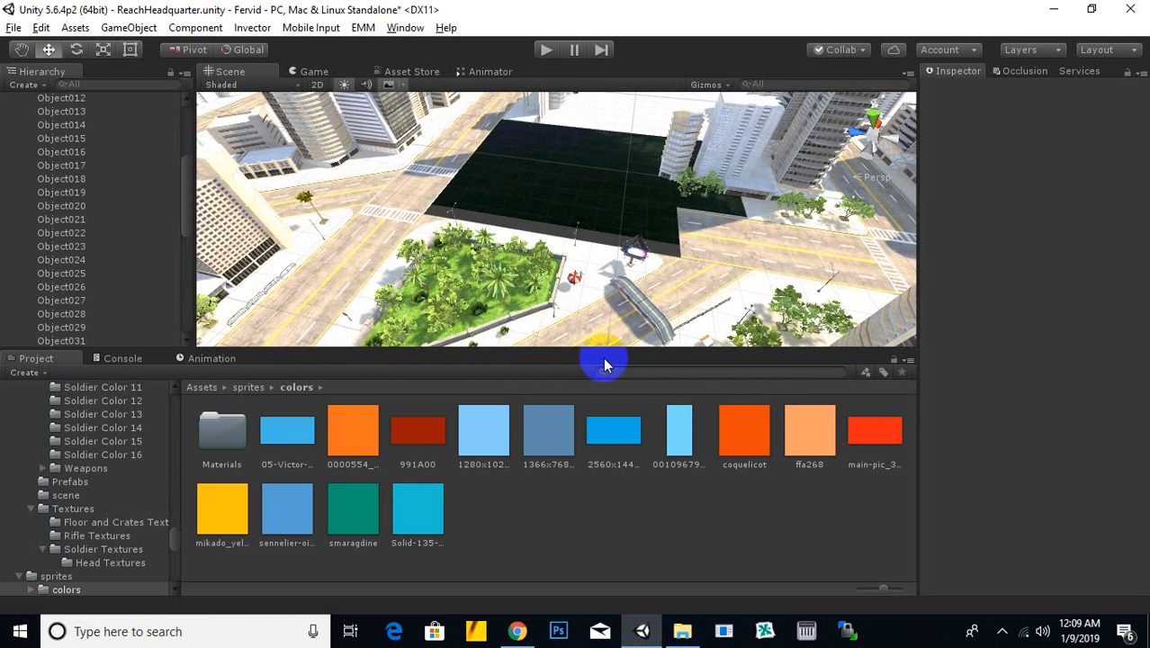
pyautogui.click(202, 388)
pyautogui.doubleClick(236, 514)
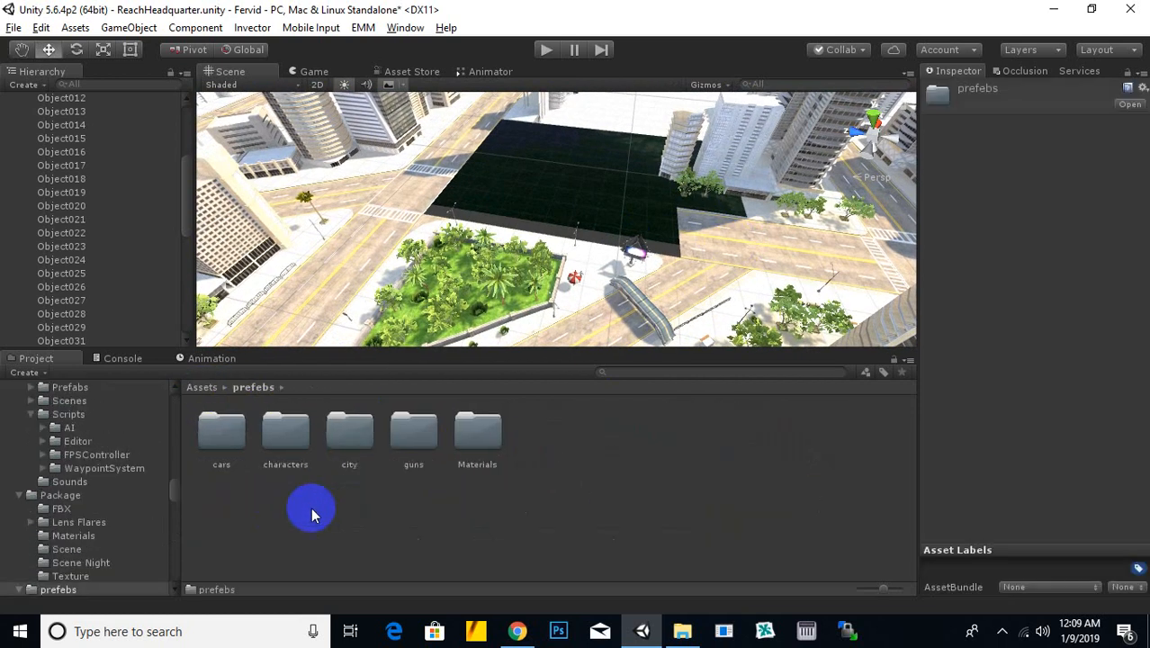
pyautogui.doubleClick(368, 439)
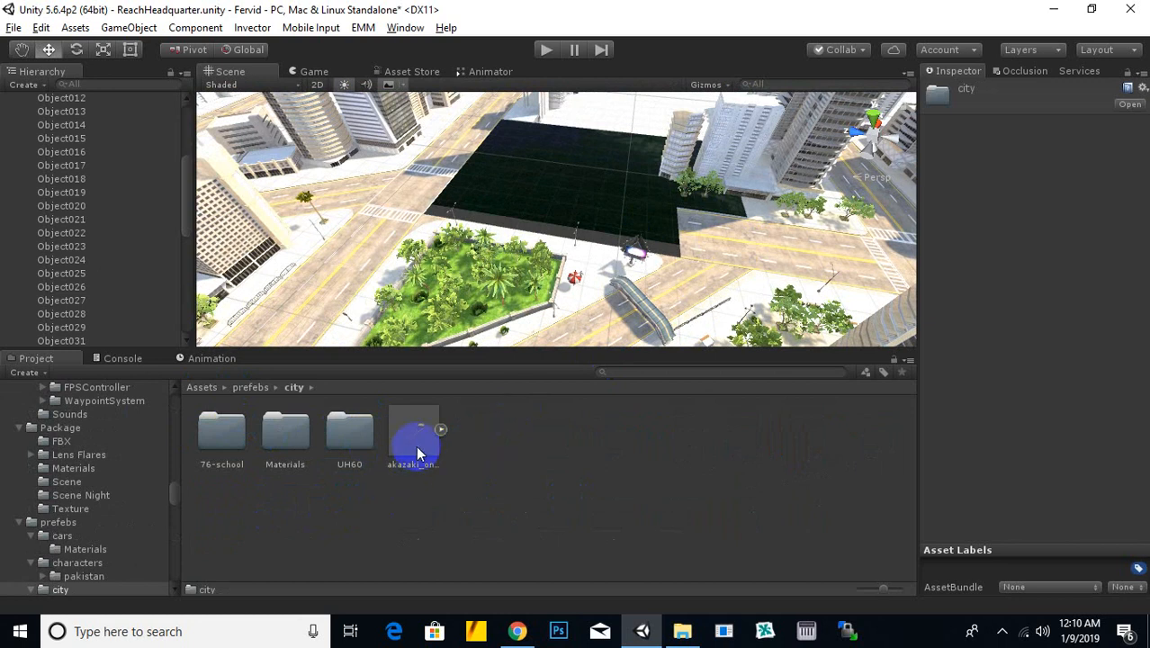
pyautogui.moveTo(417, 453); pyautogui.dragTo(711, 249)
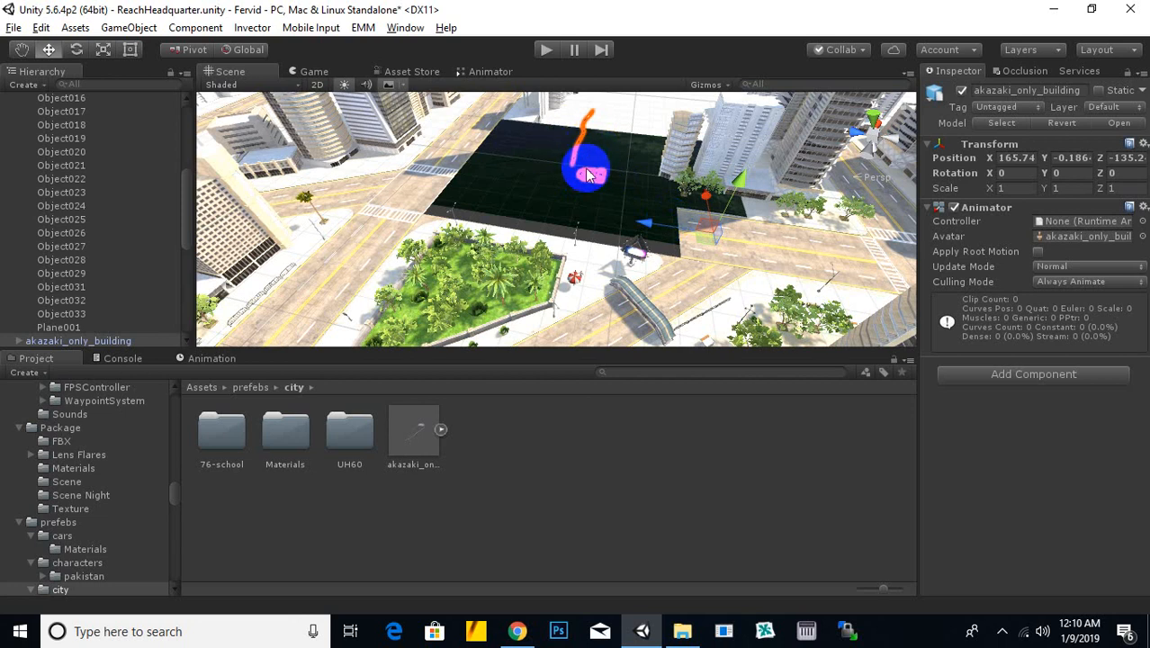
# Scale akazaki_only_building up uniformly to about 10.1.
pyautogui.moveTo(596, 175); pyautogui.dragTo(577, 191, button='middle')
pyautogui.scroll(3, 577, 191)
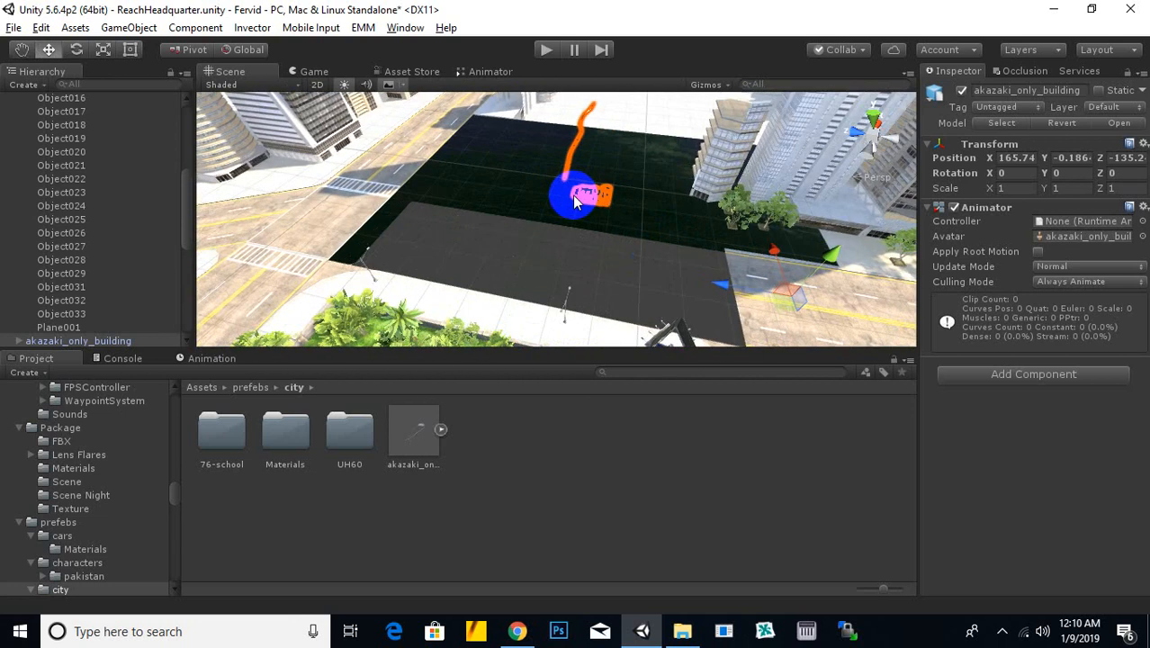
pyautogui.click(103, 49)
pyautogui.scroll(-2, 606, 162)
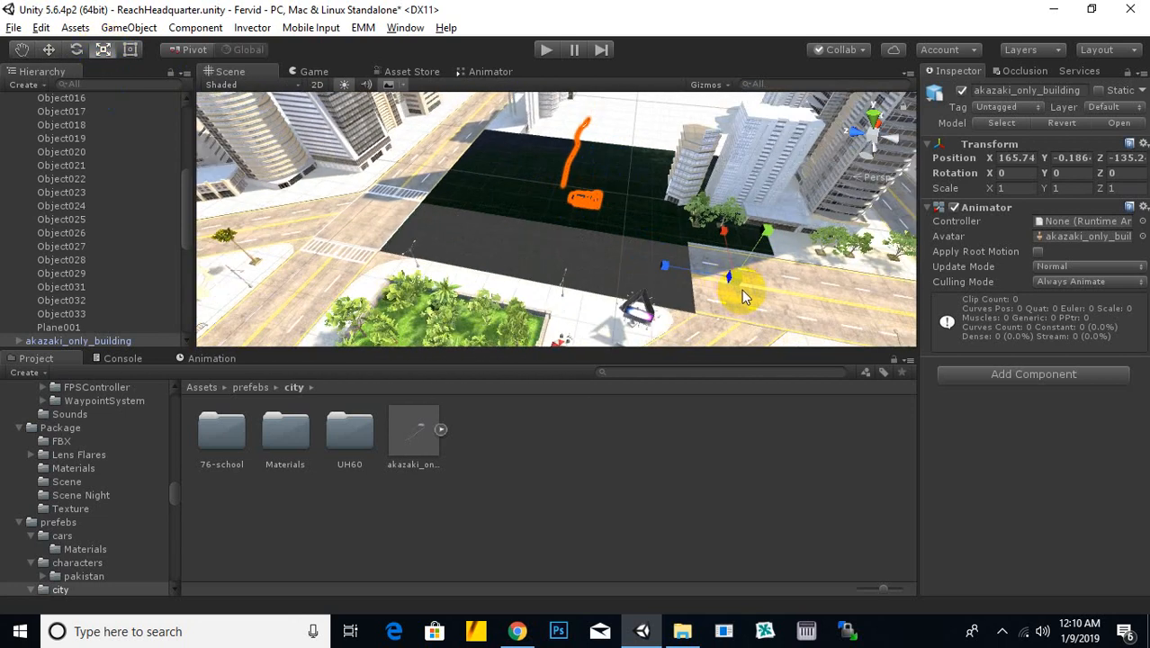
pyautogui.moveTo(741, 289); pyautogui.dragTo(819, 201)
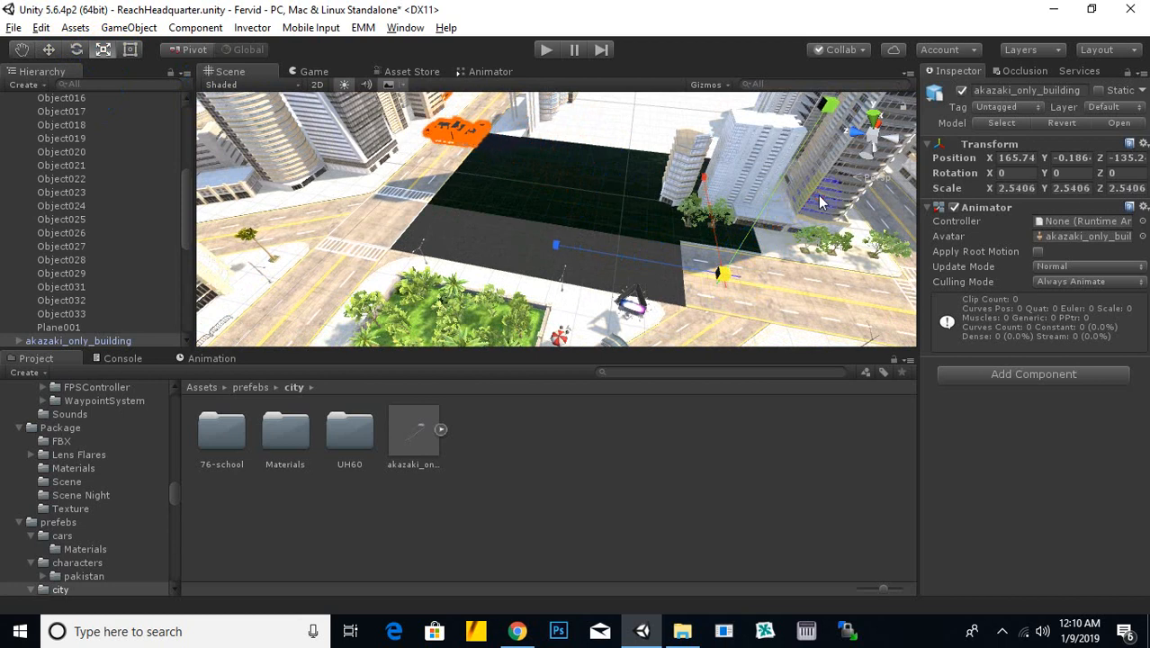
pyautogui.scroll(-2, 642, 251)
pyautogui.moveTo(676, 262); pyautogui.dragTo(880, 132)
pyautogui.scroll(-5, 880, 132)
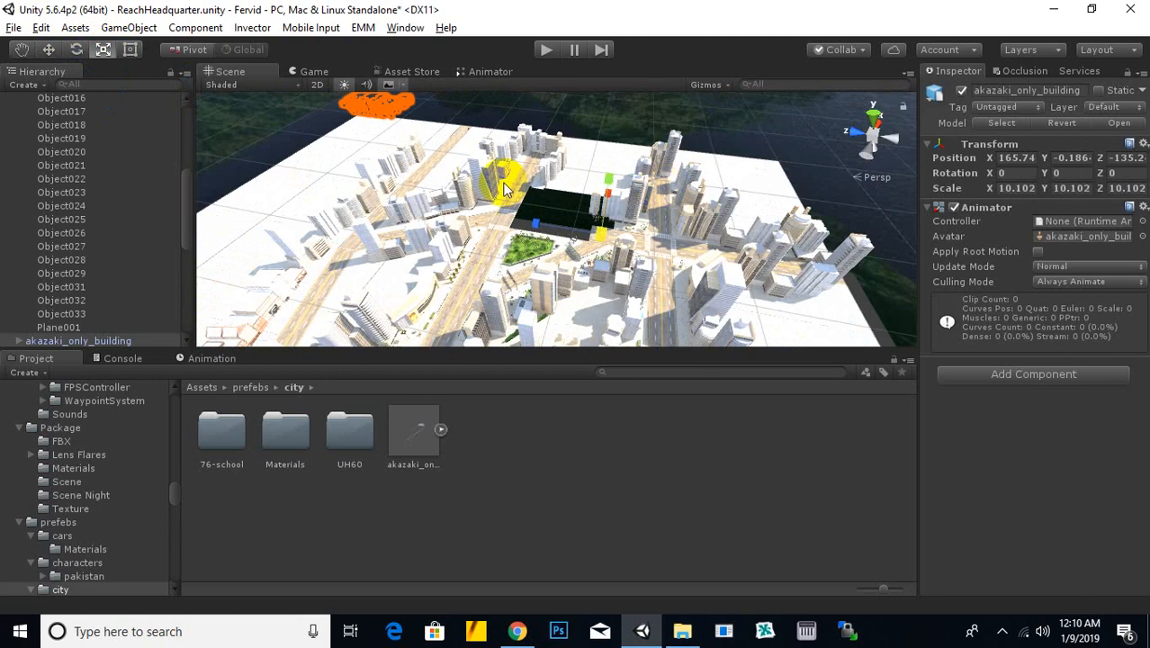
# Move akazaki_only_building along the Z axis to about -628.6.
pyautogui.click(54, 54)
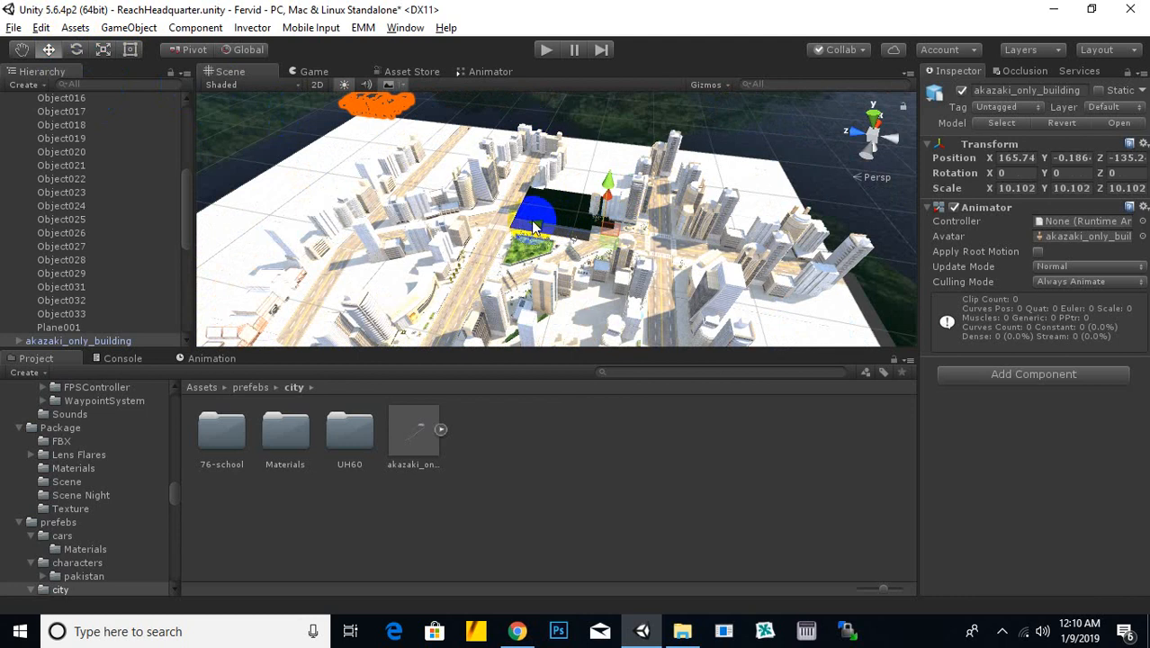
pyautogui.moveTo(532, 222); pyautogui.dragTo(919, 255)
pyautogui.scroll(-2, 589, 169)
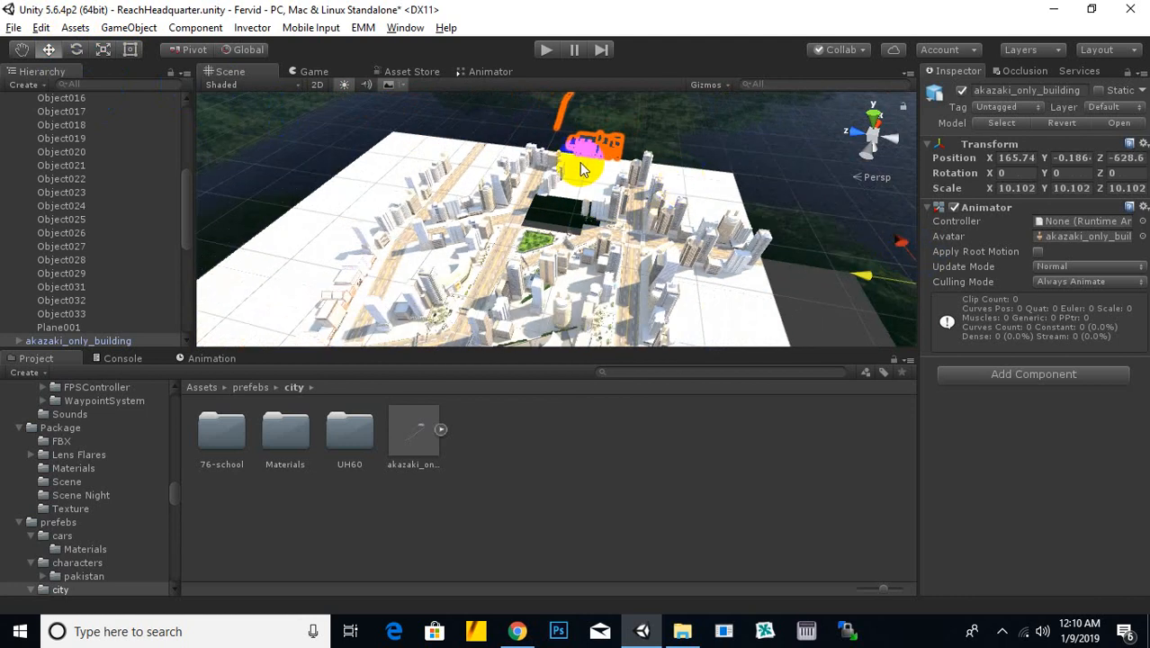
# Delete the long road strip Line004 from akazaki_only_building, accepting the broken prefab instance, and locate the building's parent object.
pyautogui.moveTo(580, 167); pyautogui.dragTo(566, 223, button='middle')
pyautogui.scroll(3, 566, 223)
pyautogui.click(552, 143)
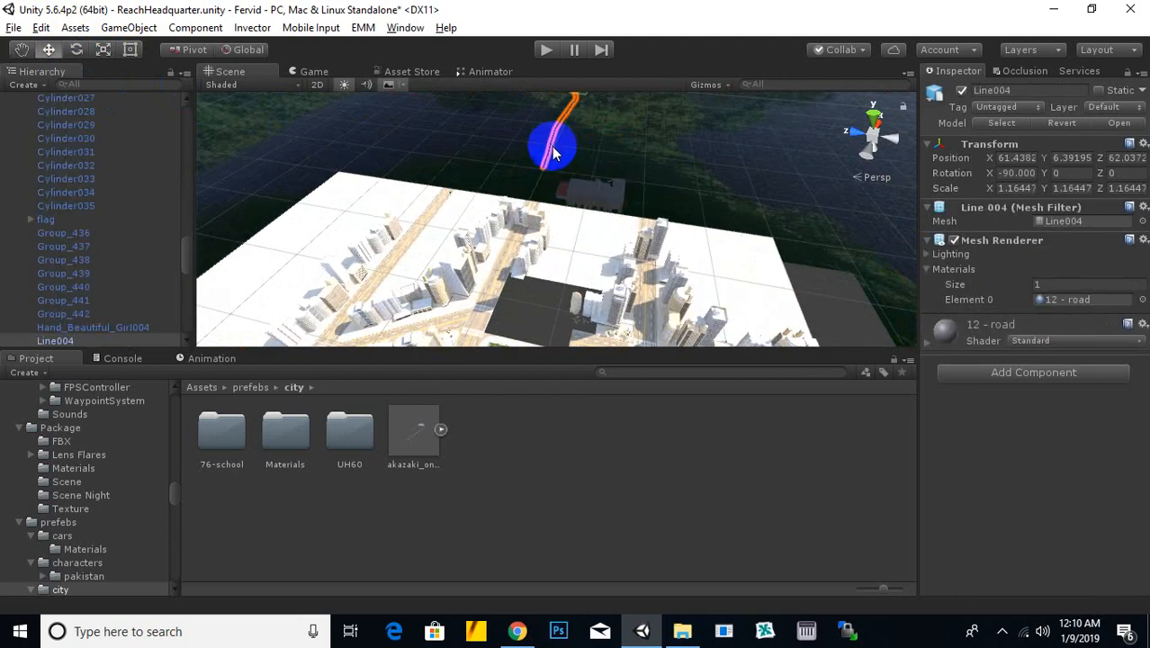
pyautogui.scroll(5, 552, 146)
pyautogui.moveTo(545, 144); pyautogui.dragTo(270, 457, button='middle')
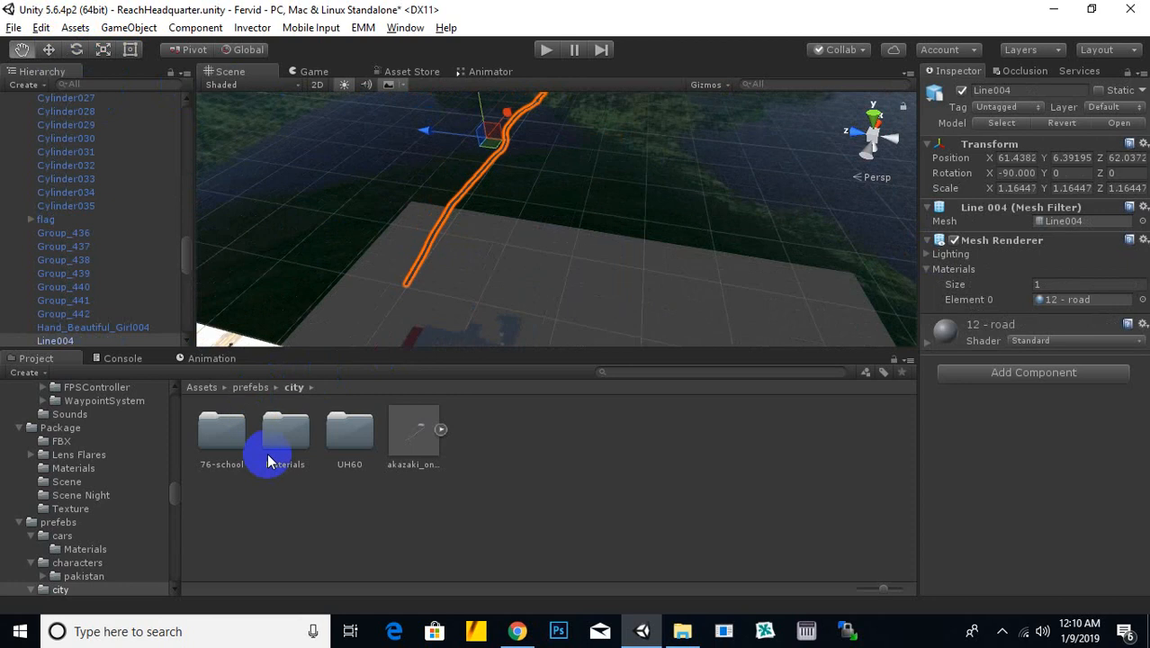
pyautogui.scroll(-4, 539, 230)
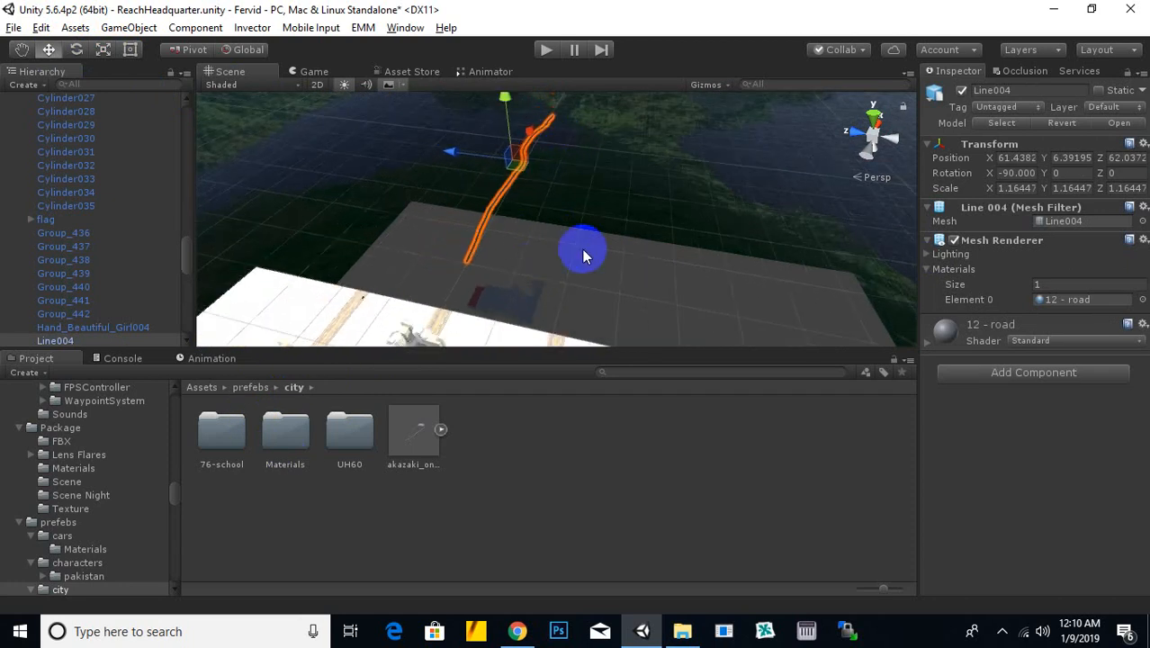
pyautogui.press('Delete')
pyautogui.click(620, 344)
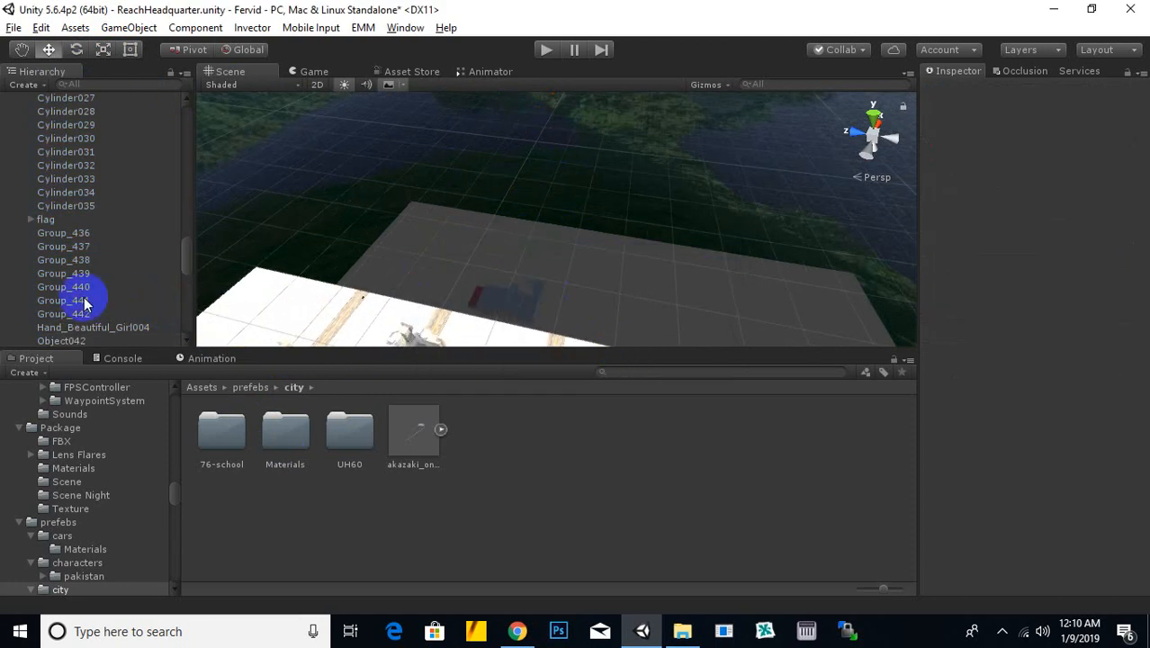
pyautogui.scroll(10, 95, 207)
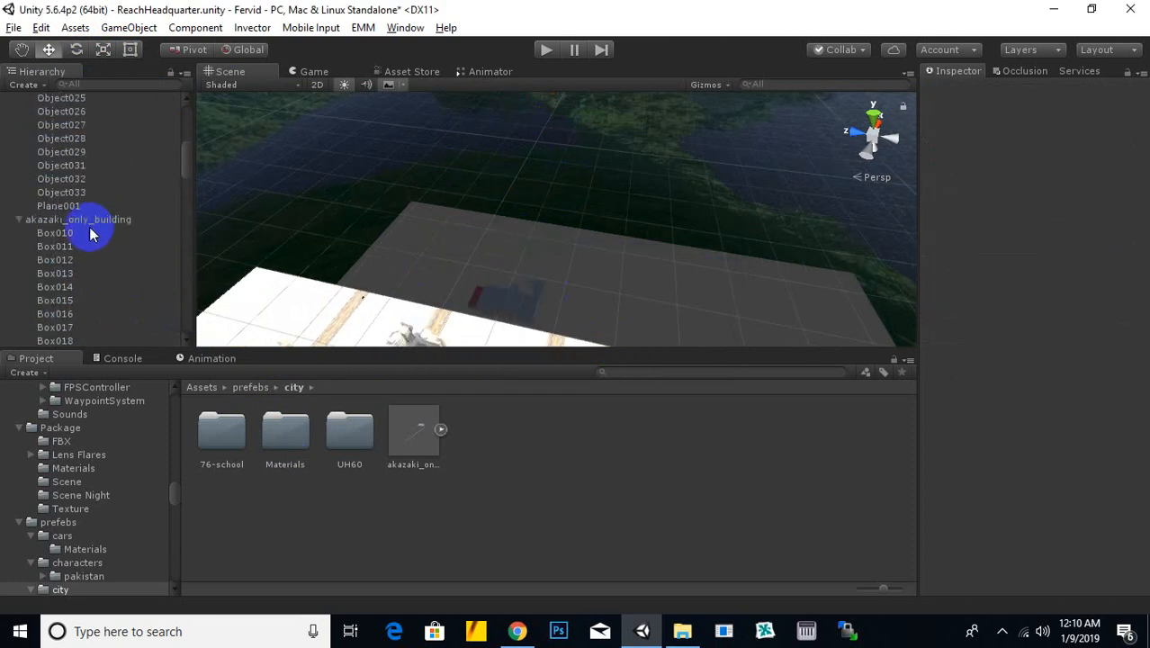
# Select akazaki_only_building and examine where its pivot sits relative to the building and the city blocks.
pyautogui.click(90, 223)
pyautogui.scroll(-3, 629, 262)
pyautogui.moveTo(571, 262); pyautogui.dragTo(554, 146, button='middle')
pyautogui.scroll(-2, 554, 146)
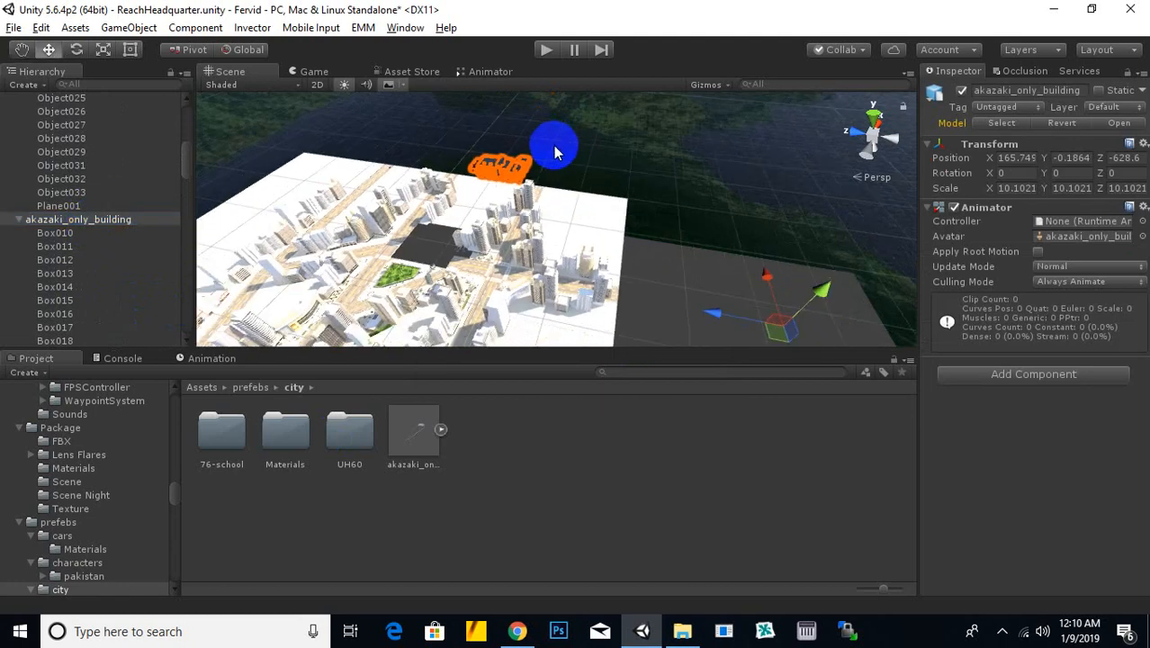
pyautogui.scroll(-1, 555, 147)
pyautogui.moveTo(608, 256); pyautogui.dragTo(632, 198, button='middle')
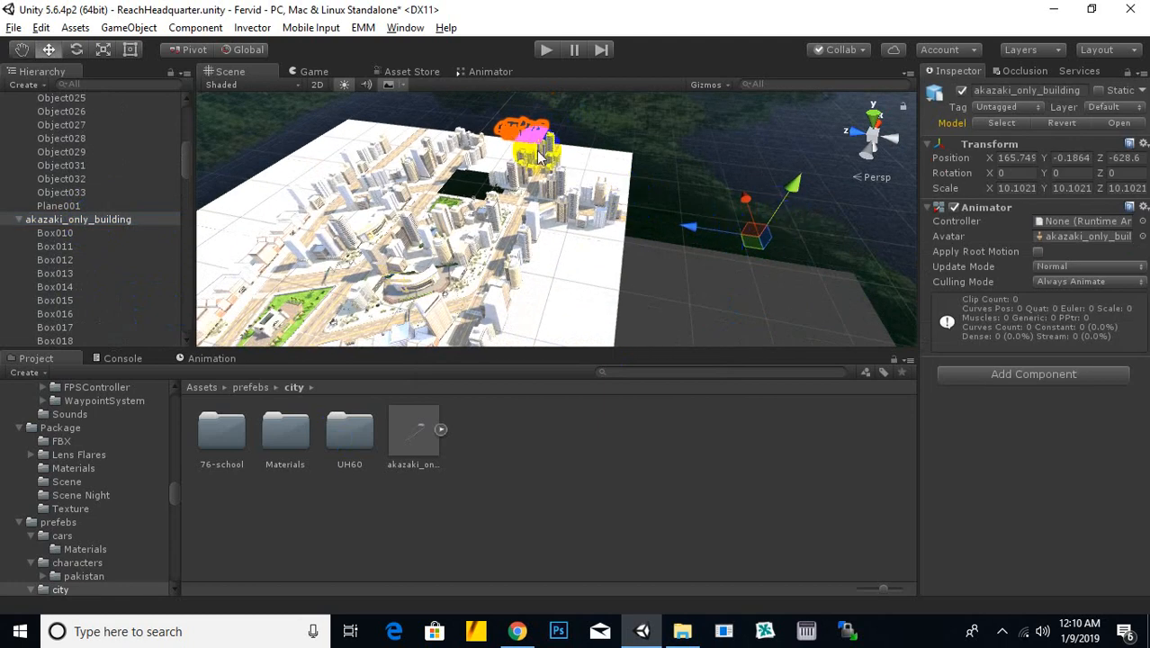
pyautogui.scroll(2, 539, 151)
pyautogui.moveTo(539, 147); pyautogui.dragTo(510, 185, button='middle')
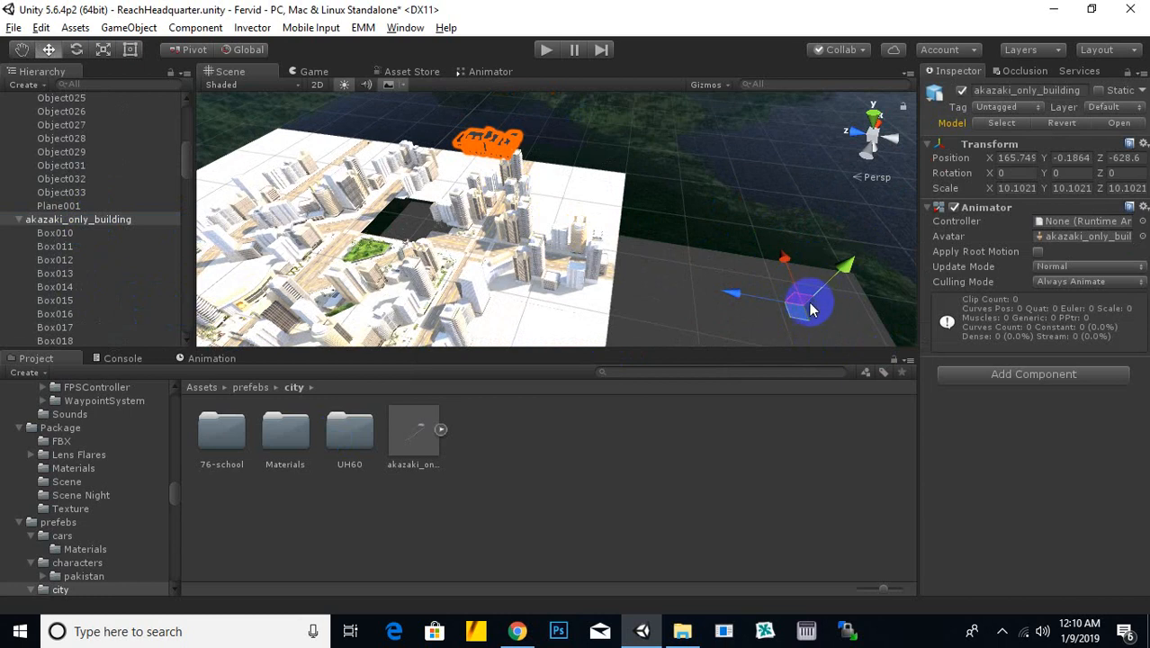
# Delete the VRayLight002 object from the children of akazaki_only_building.
pyautogui.scroll(-10, 90, 220)
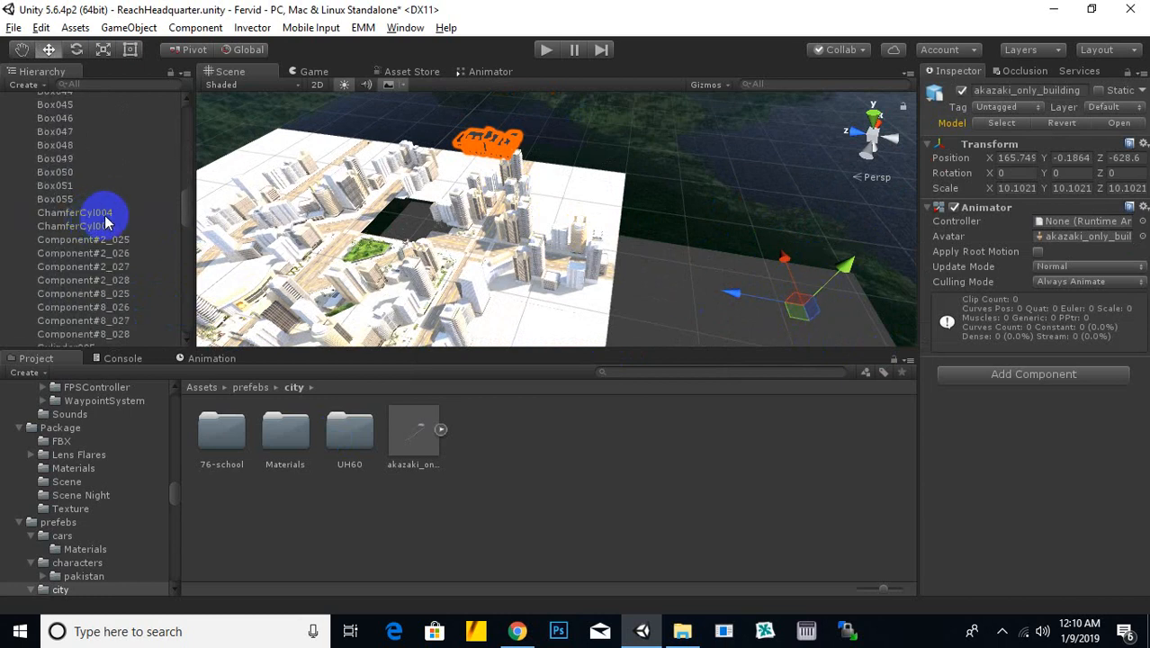
pyautogui.scroll(-3, 105, 220)
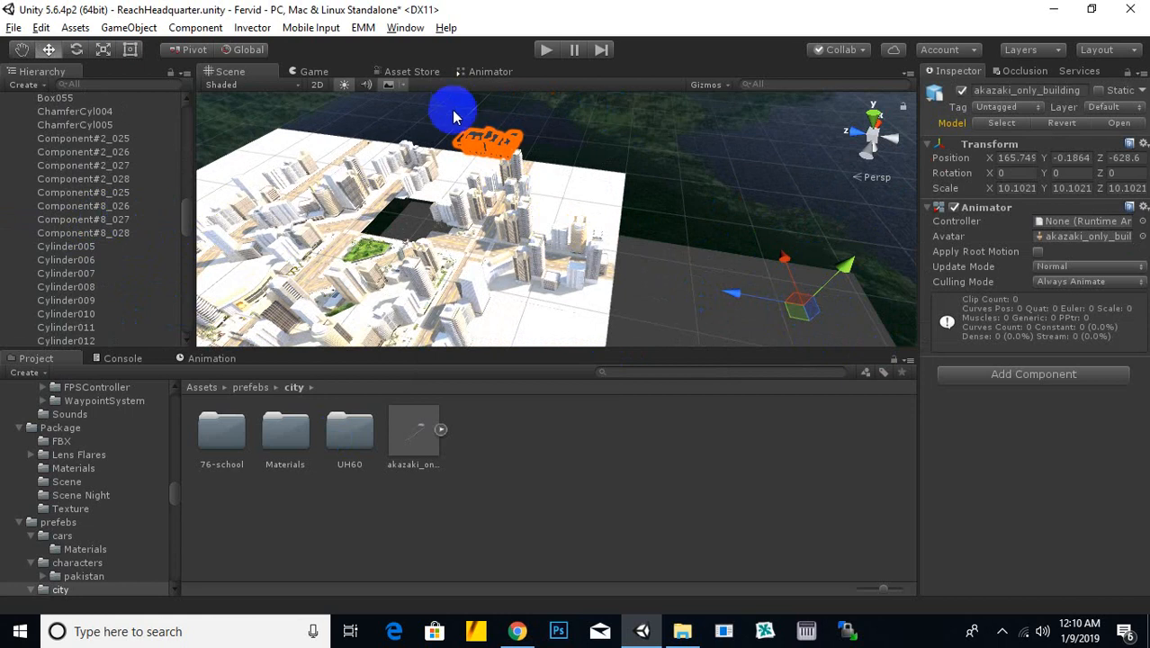
pyautogui.scroll(-11, 135, 196)
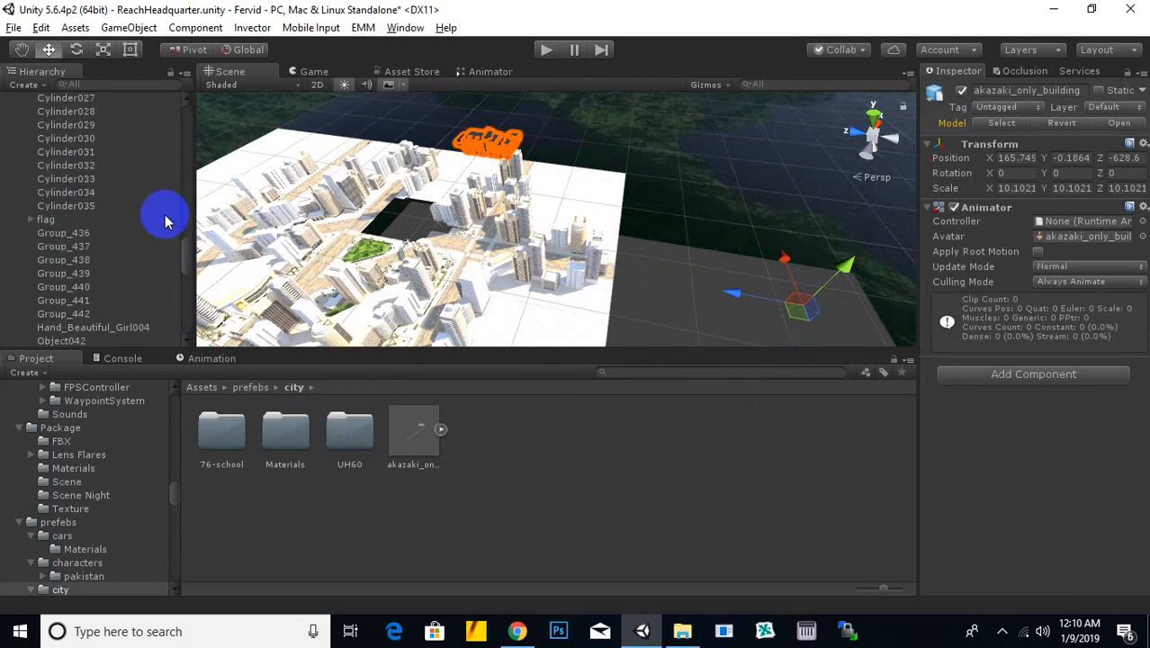
pyautogui.scroll(-3, 149, 223)
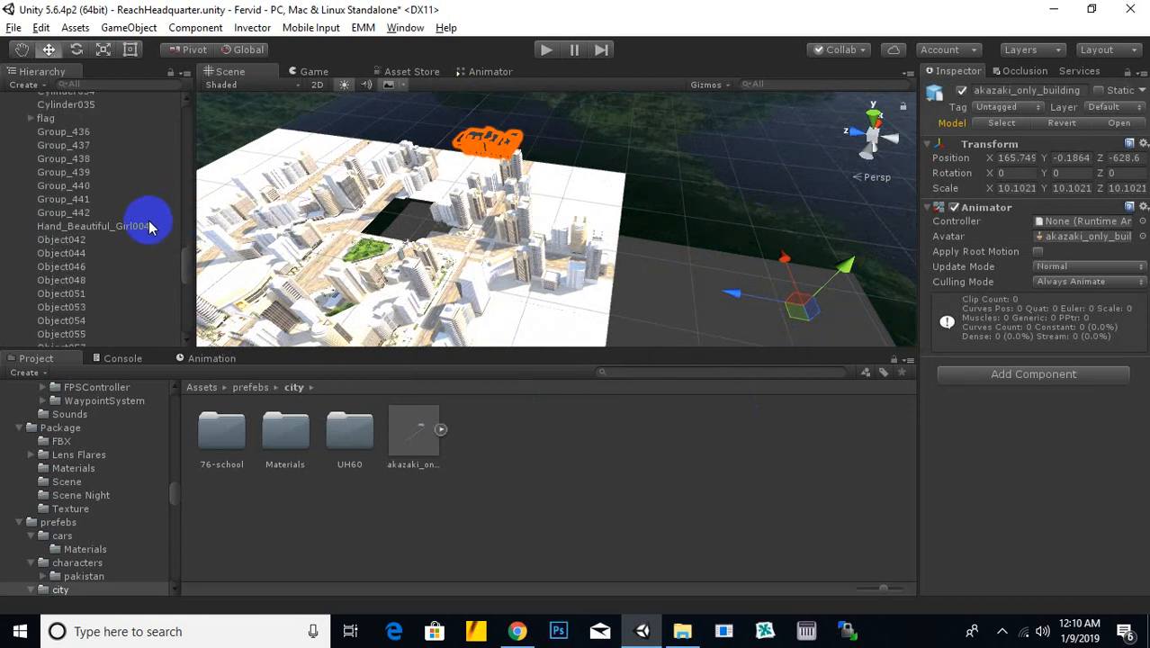
pyautogui.scroll(-6, 81, 233)
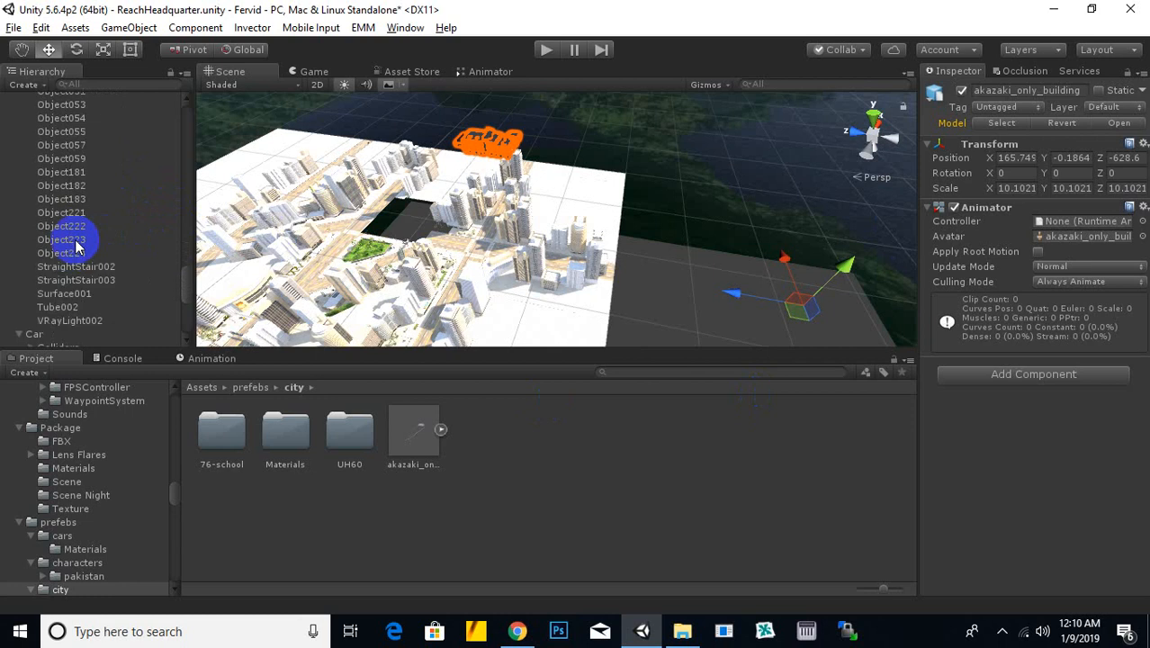
pyautogui.click(72, 271)
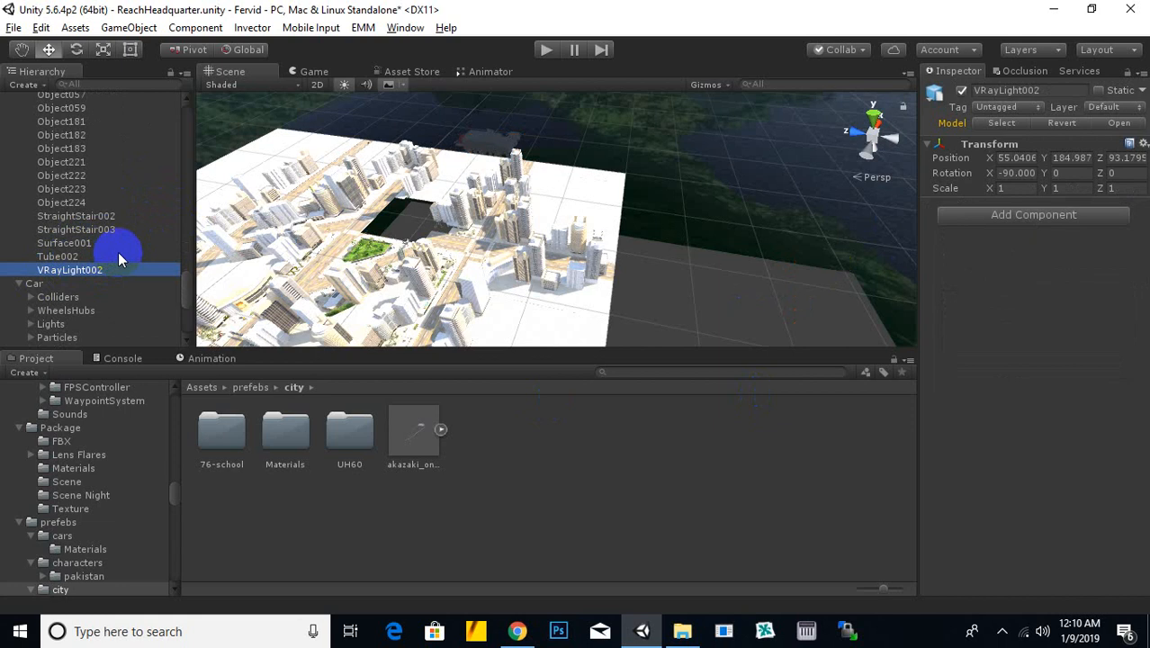
pyautogui.press('Delete')
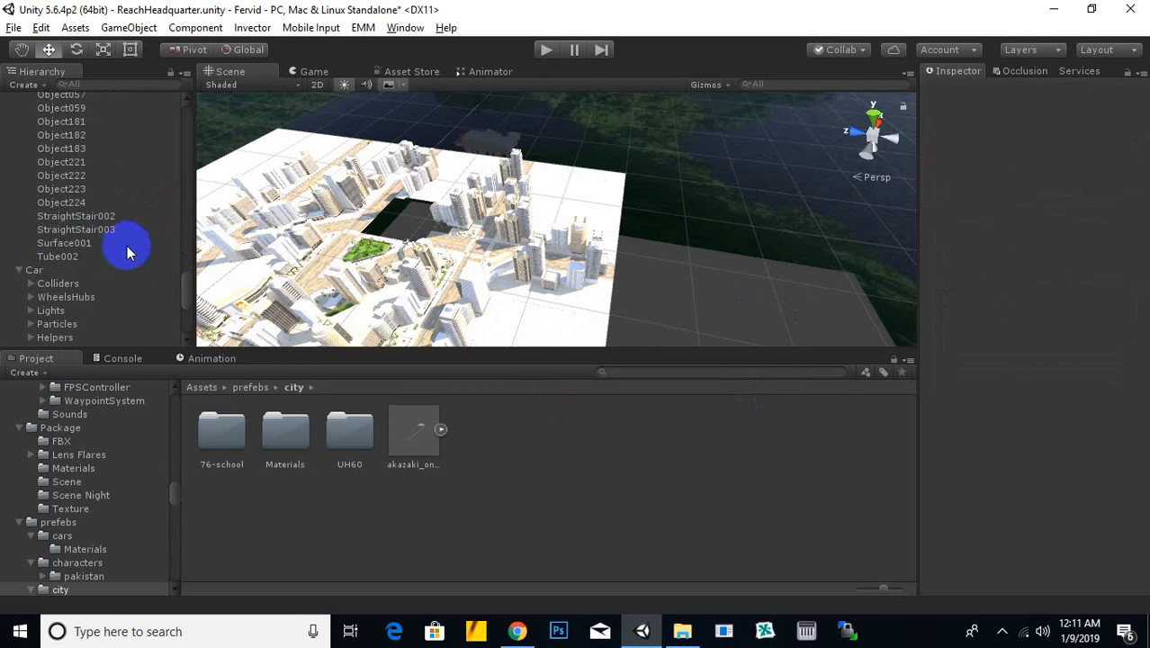
# Reselect akazaki_only_building and check its pivot again against the building's location beside the city.
pyautogui.scroll(3, 86, 269)
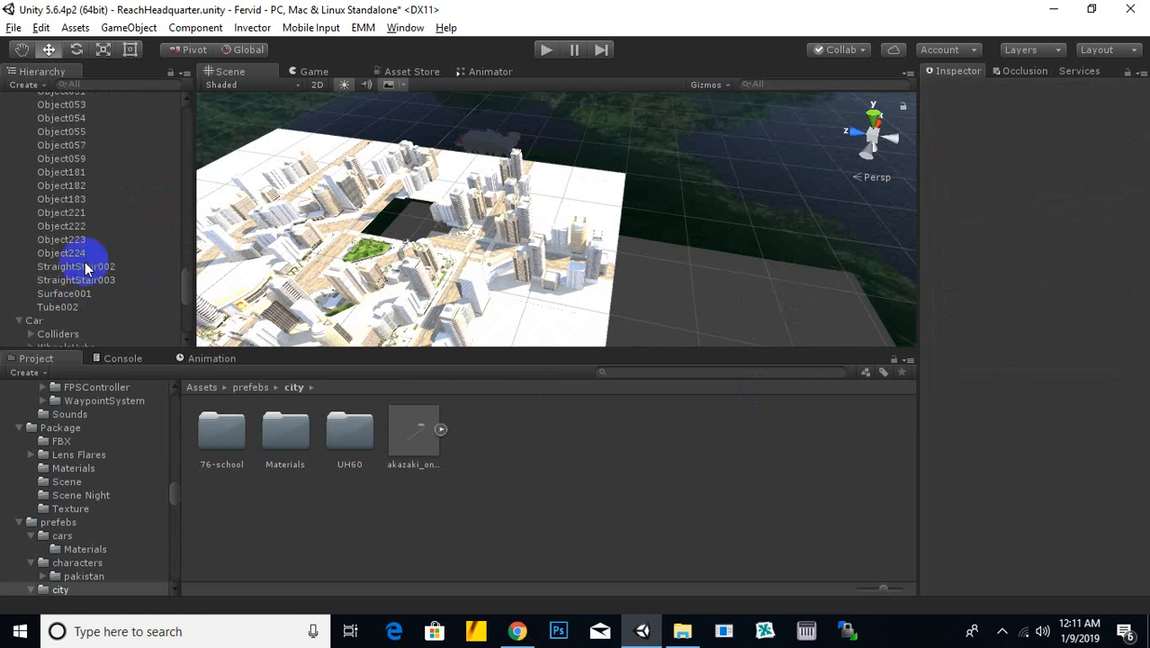
pyautogui.moveTo(186, 289); pyautogui.dragTo(144, 167)
pyautogui.click(103, 180)
pyautogui.moveTo(475, 189); pyautogui.dragTo(573, 231, button='middle')
pyautogui.scroll(-4, 485, 249)
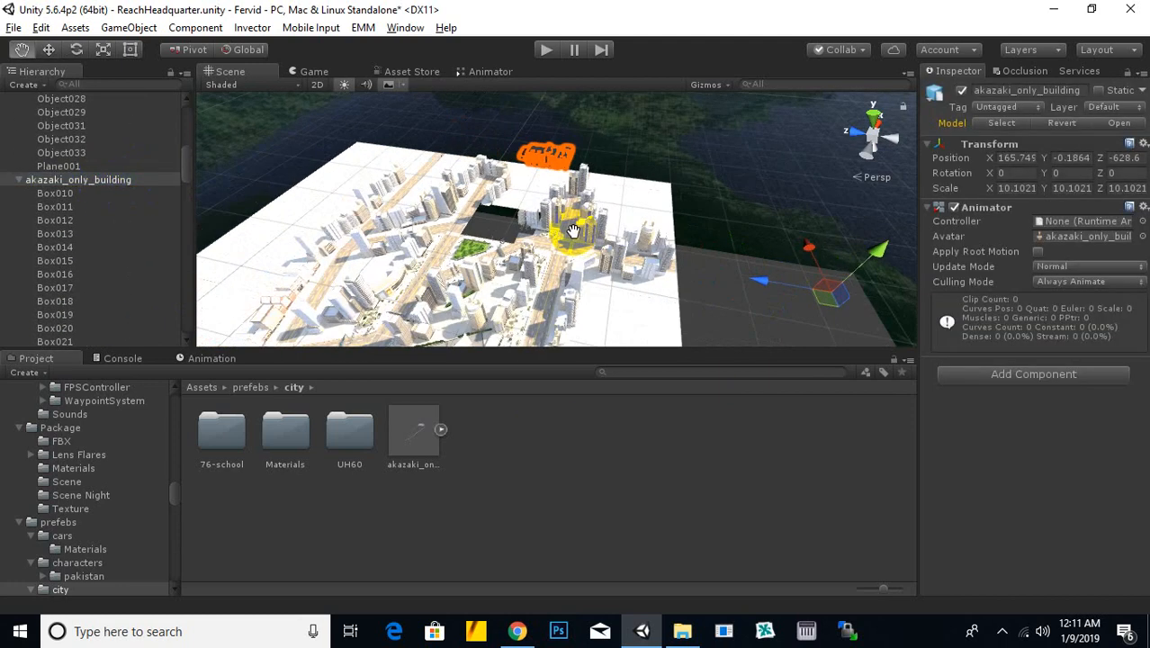
pyautogui.scroll(5, 518, 121)
pyautogui.scroll(-3, 691, 271)
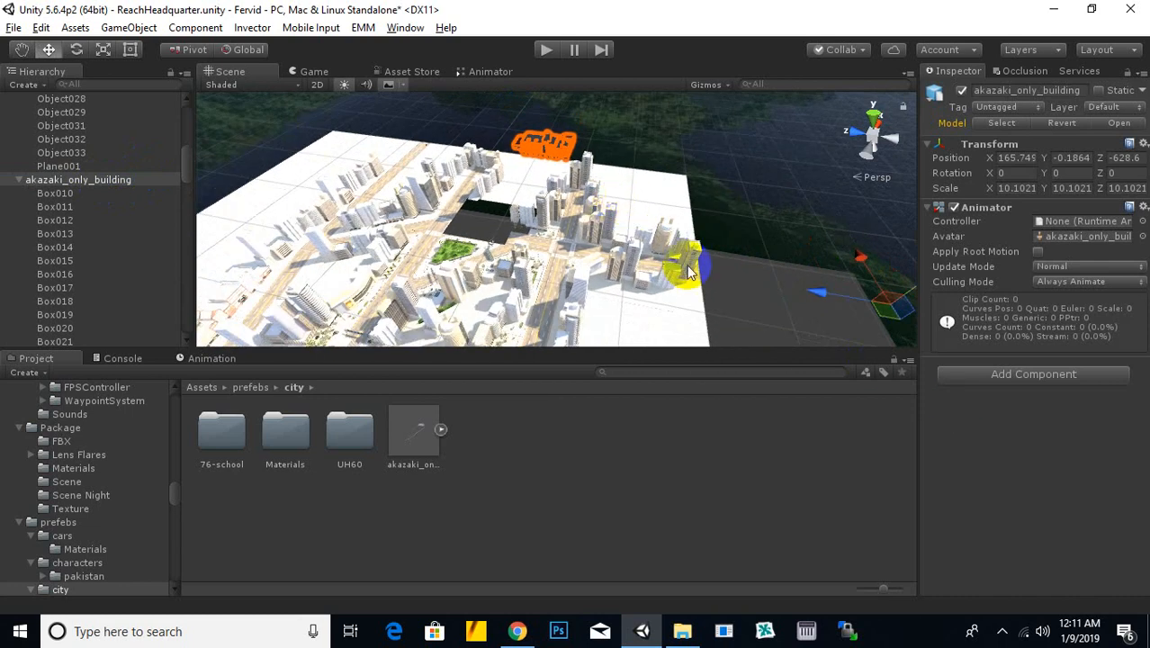
pyautogui.scroll(-2, 706, 270)
# Select all child objects of akazaki_only_building, from Box010 through Tube002, and check the extent of the selection.
pyautogui.click(59, 194)
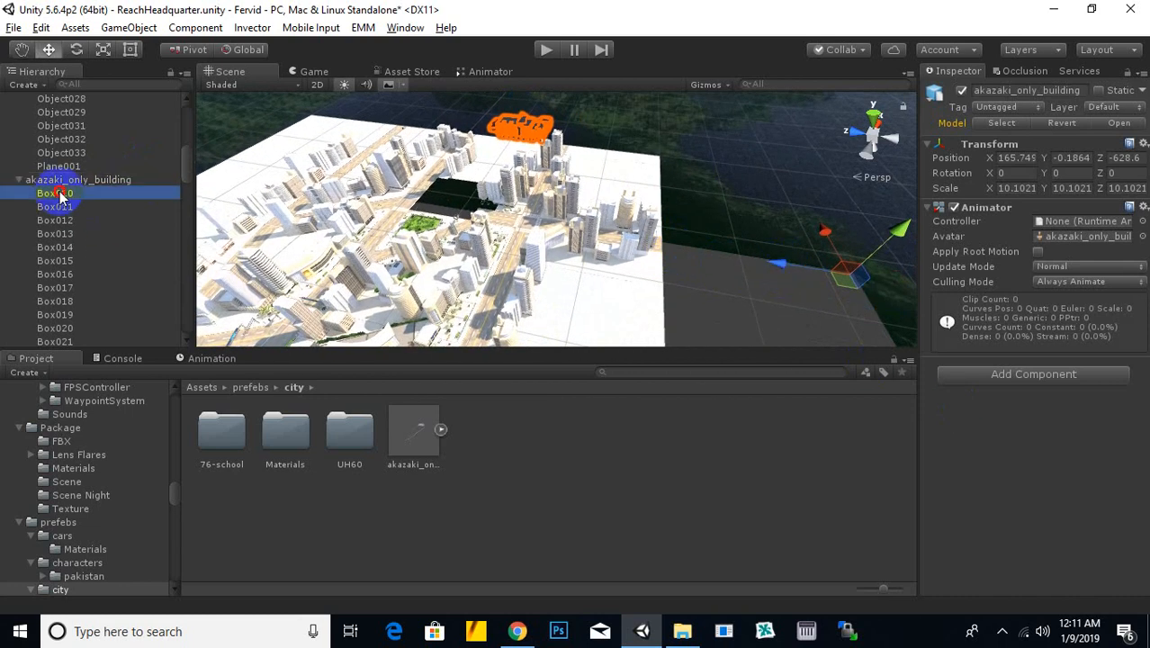
pyautogui.scroll(1, 387, 166)
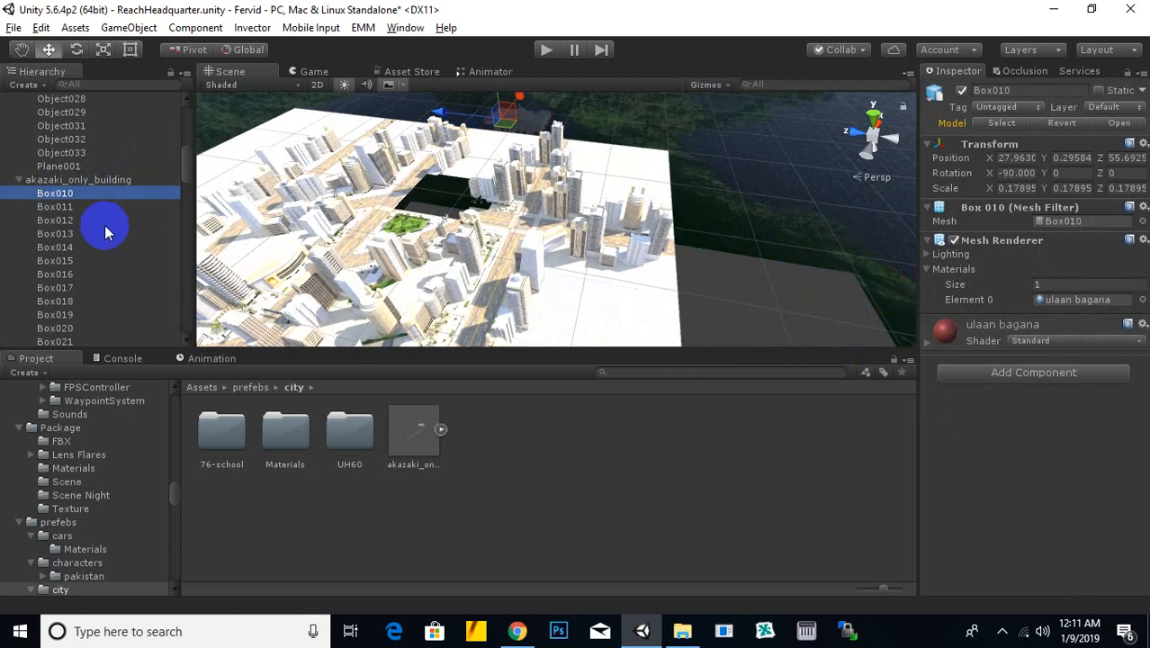
pyautogui.scroll(-10, 102, 225)
pyautogui.scroll(-2, 105, 227)
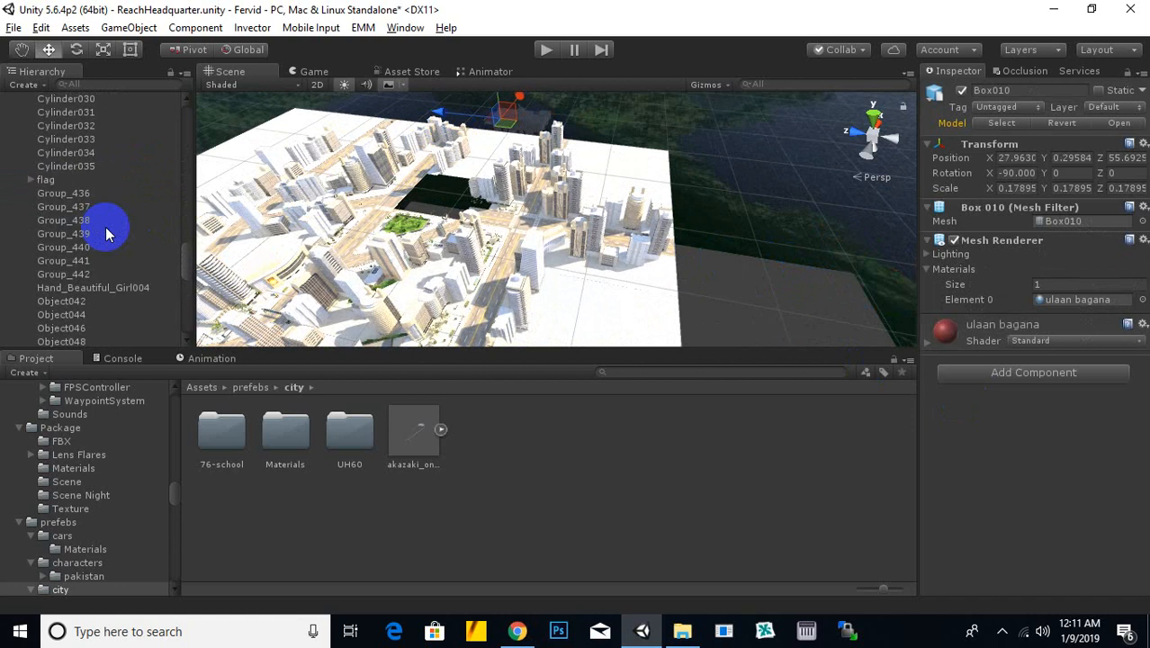
pyautogui.keyDown('shift'); pyautogui.click(70, 167); pyautogui.keyUp('shift')
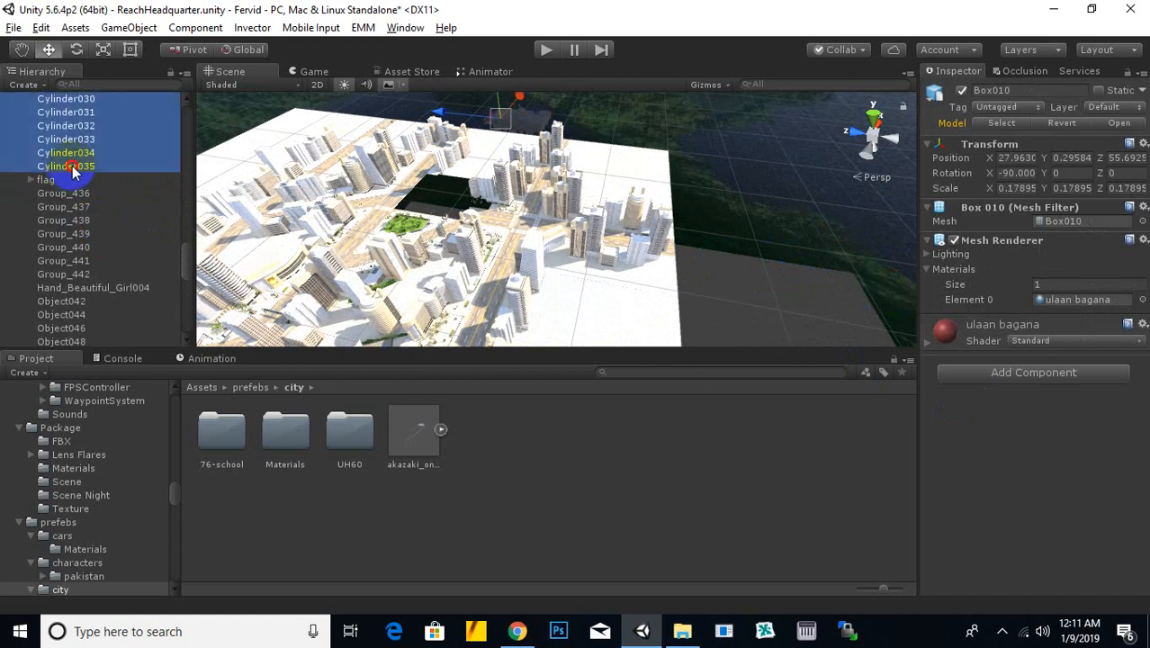
pyautogui.scroll(-12, 93, 212)
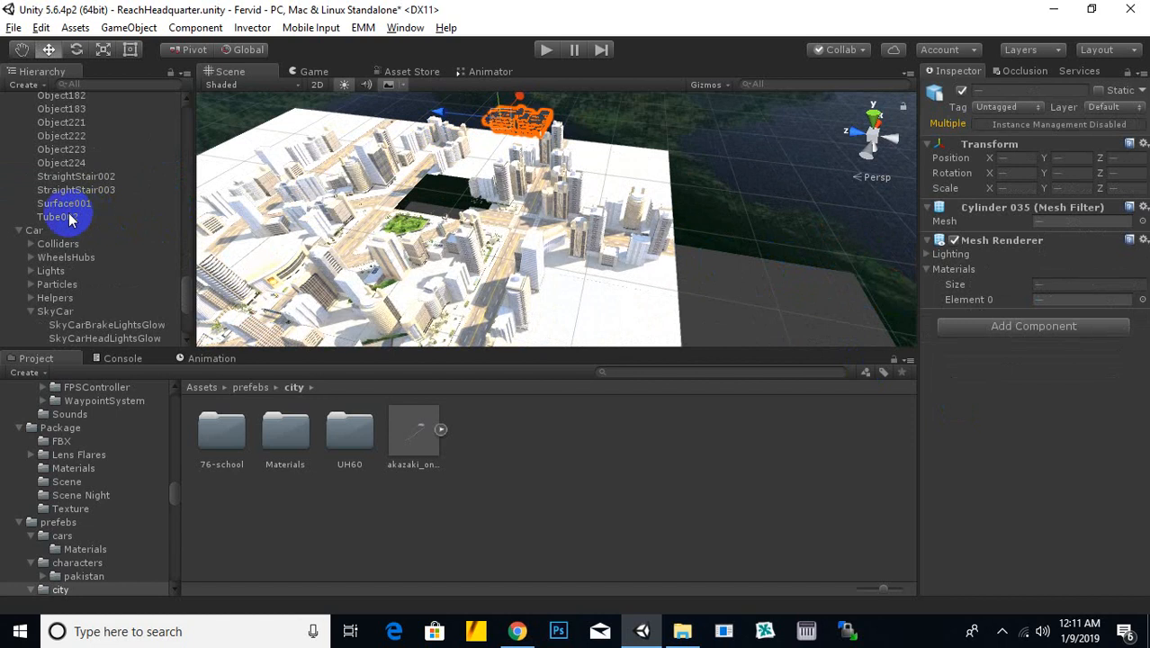
pyautogui.keyDown('shift'); pyautogui.click(71, 219); pyautogui.keyUp('shift')
pyautogui.scroll(-3, 525, 149)
pyautogui.moveTo(523, 164); pyautogui.dragTo(494, 256, button='middle')
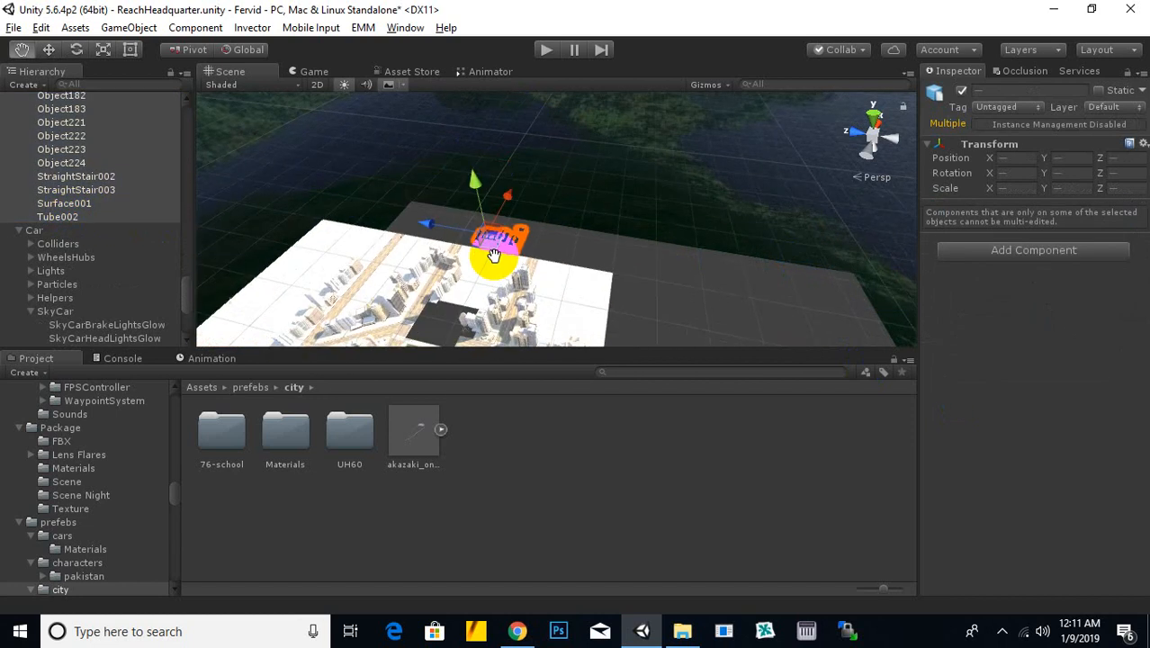
pyautogui.scroll(15, 115, 183)
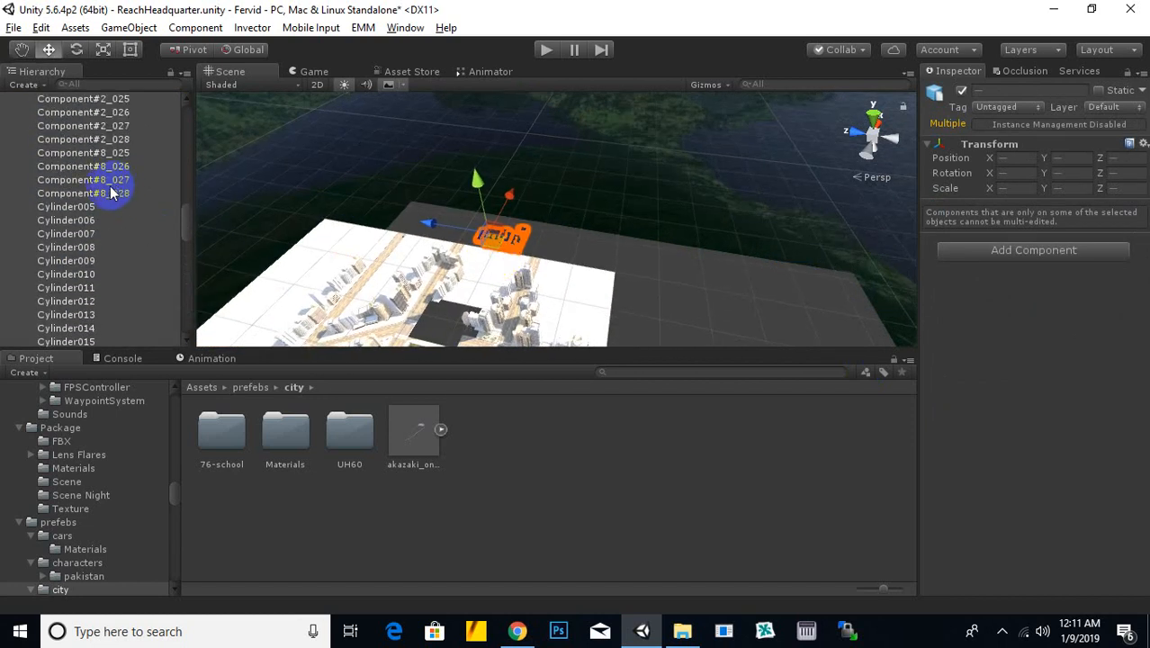
pyautogui.scroll(10, 99, 191)
pyautogui.scroll(-3, 99, 194)
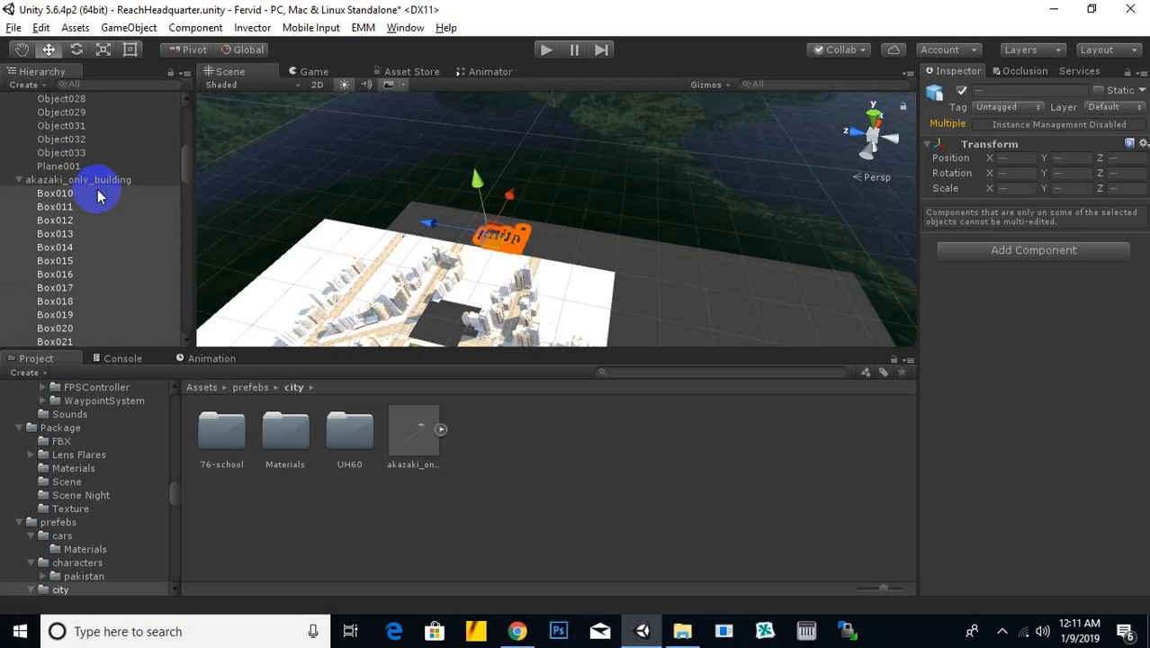
# Create an empty object in the scene near the building and name it militaryheadquarter.
pyautogui.moveTo(521, 253); pyautogui.dragTo(490, 204, button='middle')
pyautogui.scroll(1, 453, 229)
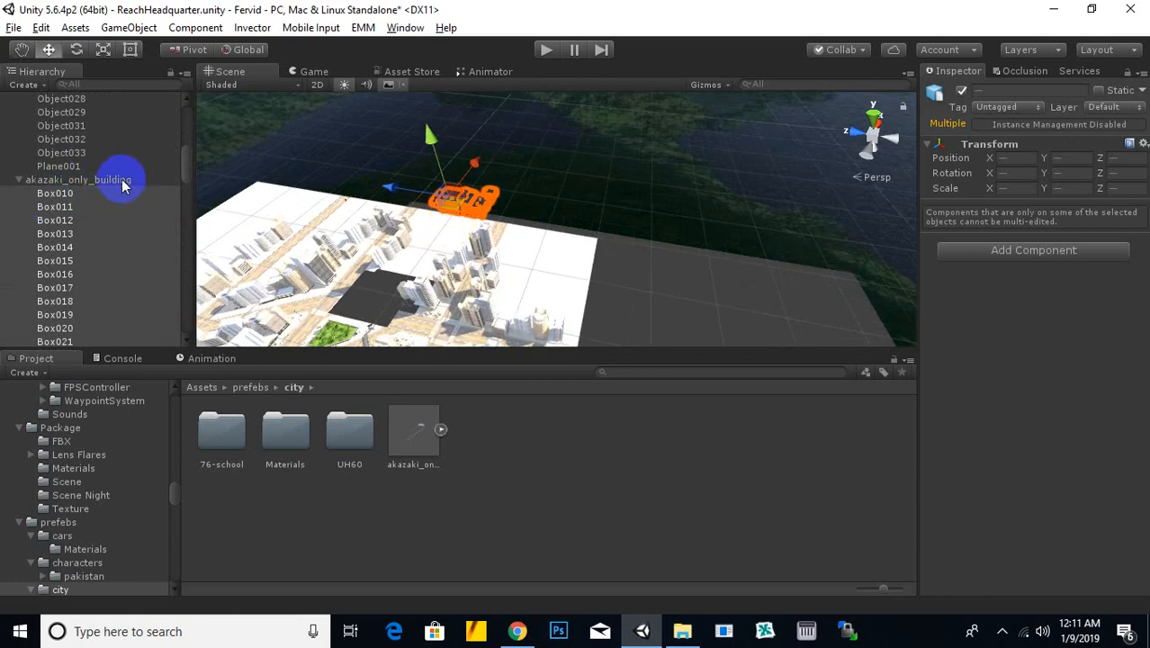
pyautogui.moveTo(483, 187); pyautogui.dragTo(531, 147)
pyautogui.moveTo(531, 147); pyautogui.dragTo(528, 150, button='middle')
pyautogui.scroll(4, 460, 188)
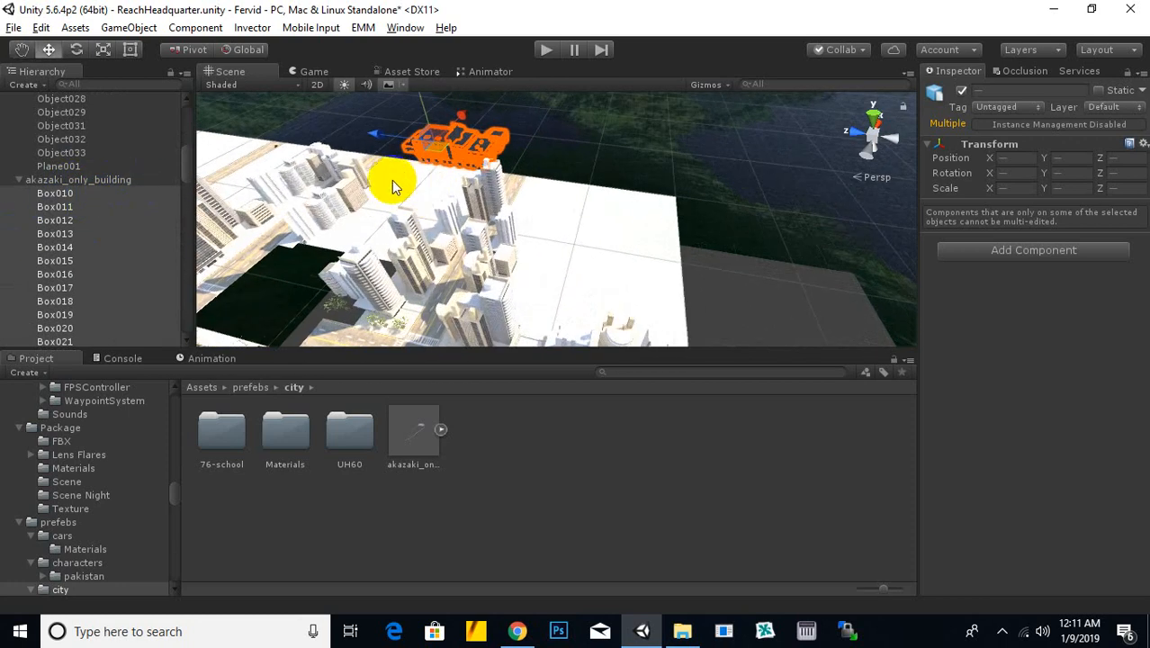
pyautogui.moveTo(391, 187); pyautogui.dragTo(469, 226, button='middle')
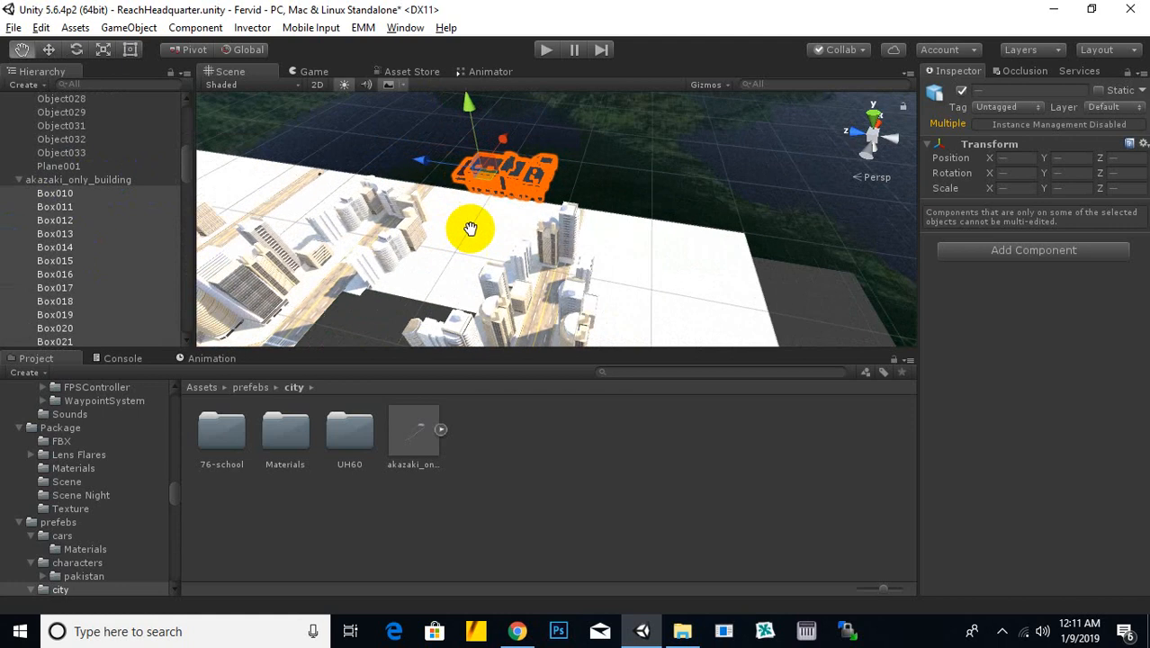
pyautogui.click(32, 85)
pyautogui.click(51, 103)
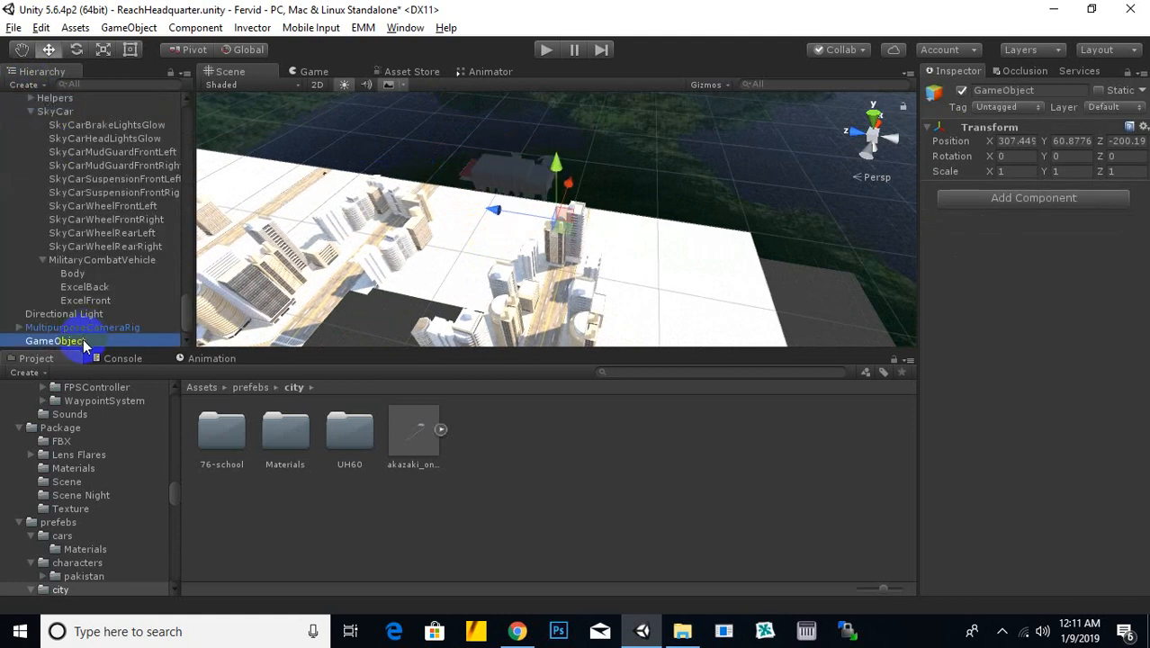
pyautogui.rightClick(84, 345)
pyautogui.click(180, 90)
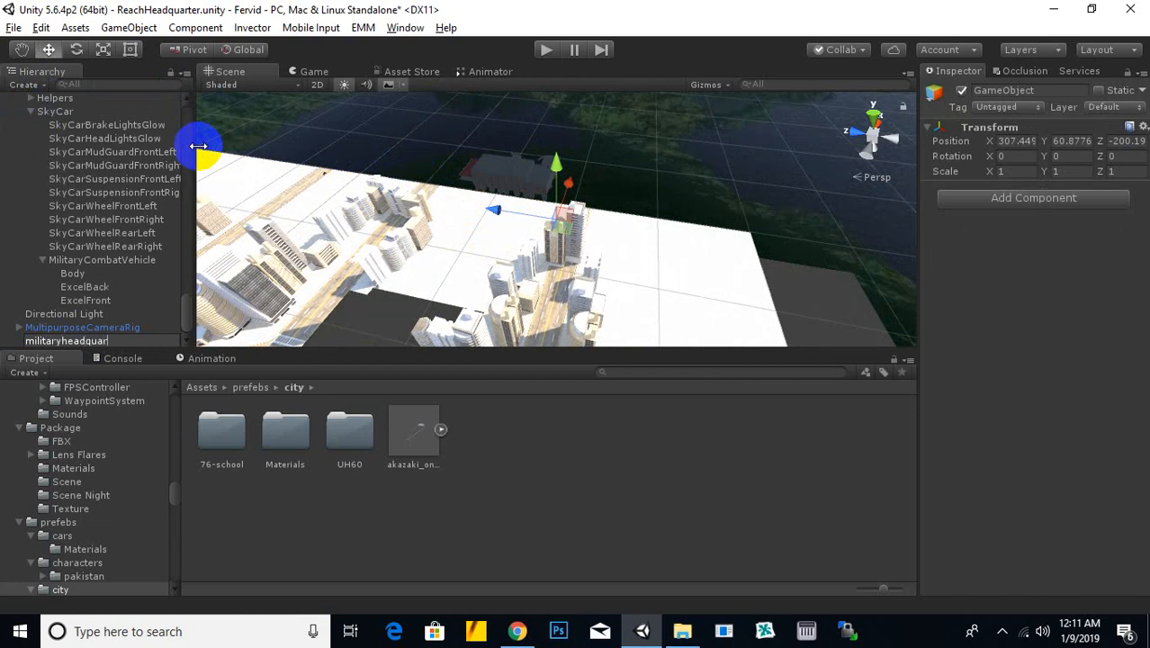
pyautogui.write('militaryheadquarter')
pyautogui.press('Return')
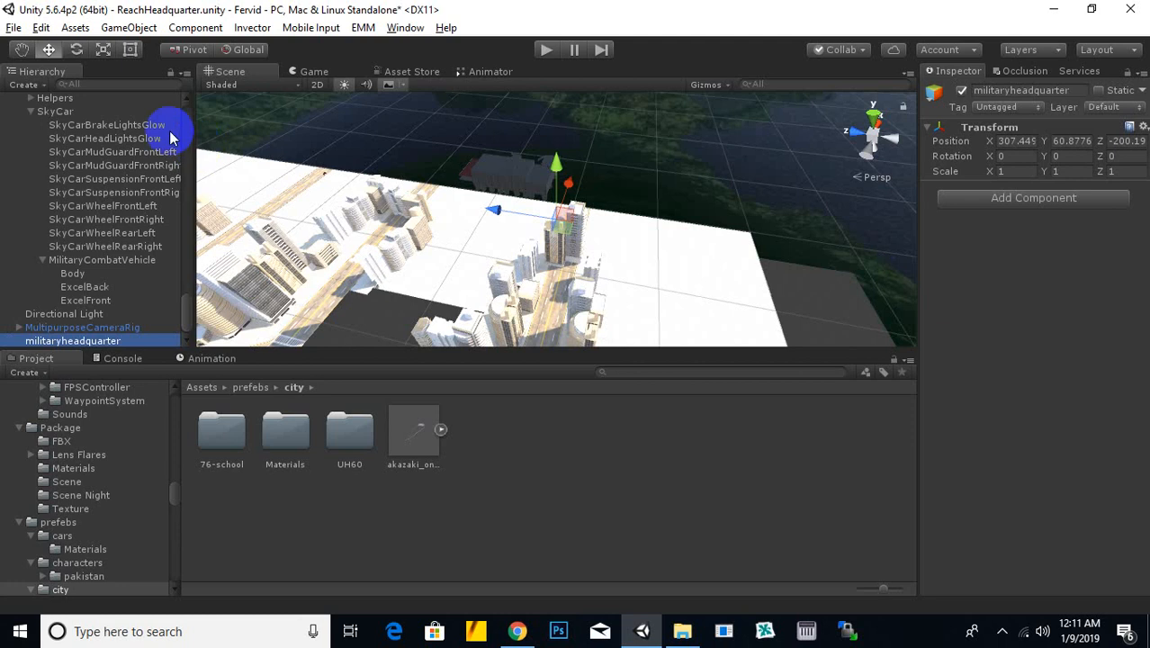
# Select the child objects of akazaki_only_building again, from Tube002 up to Box010.
pyautogui.scroll(5, 76, 144)
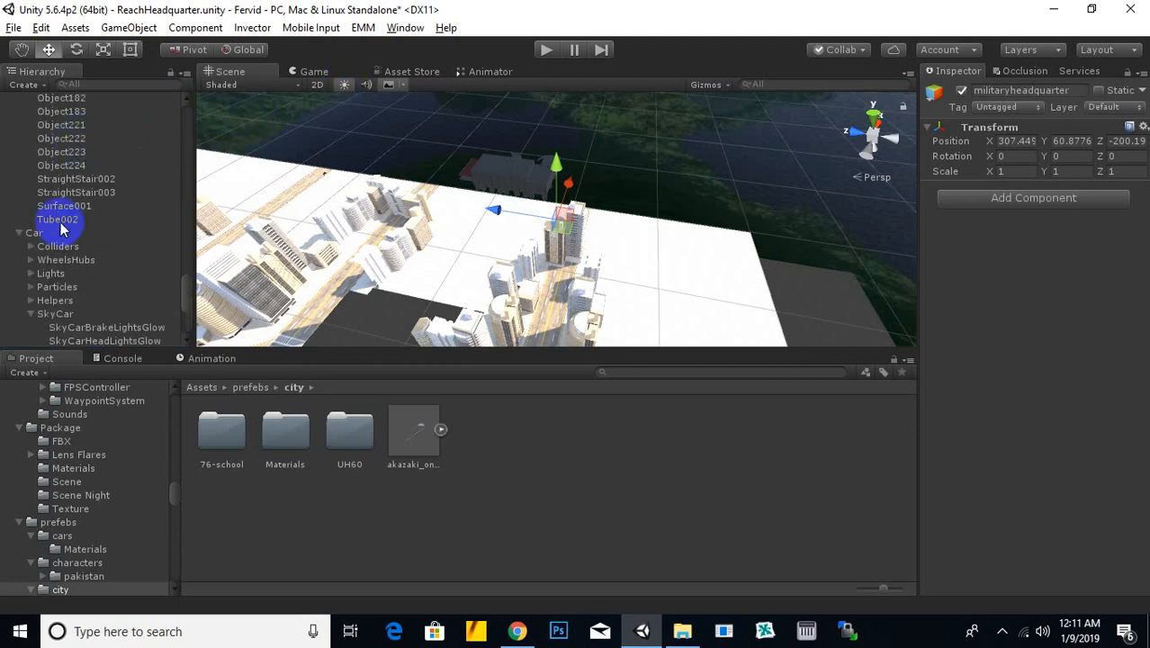
pyautogui.click(55, 222)
pyautogui.scroll(15, 106, 261)
pyautogui.scroll(15, 108, 270)
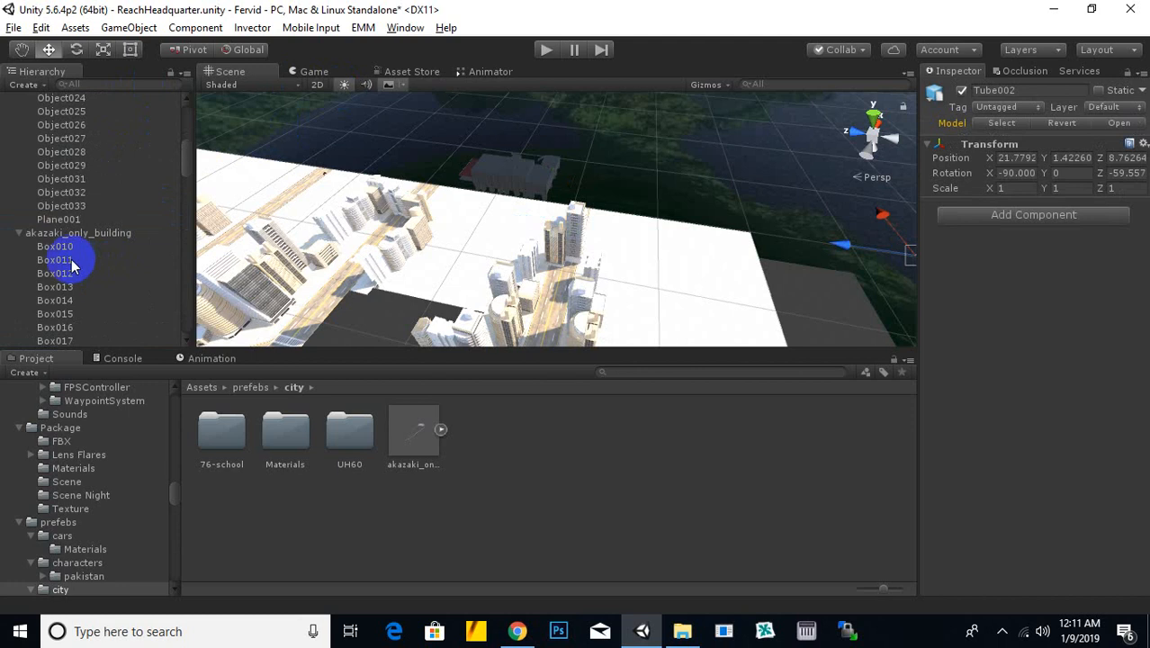
pyautogui.keyDown('shift'); pyautogui.click(90, 248); pyautogui.keyUp('shift')
pyautogui.scroll(-7, 117, 245)
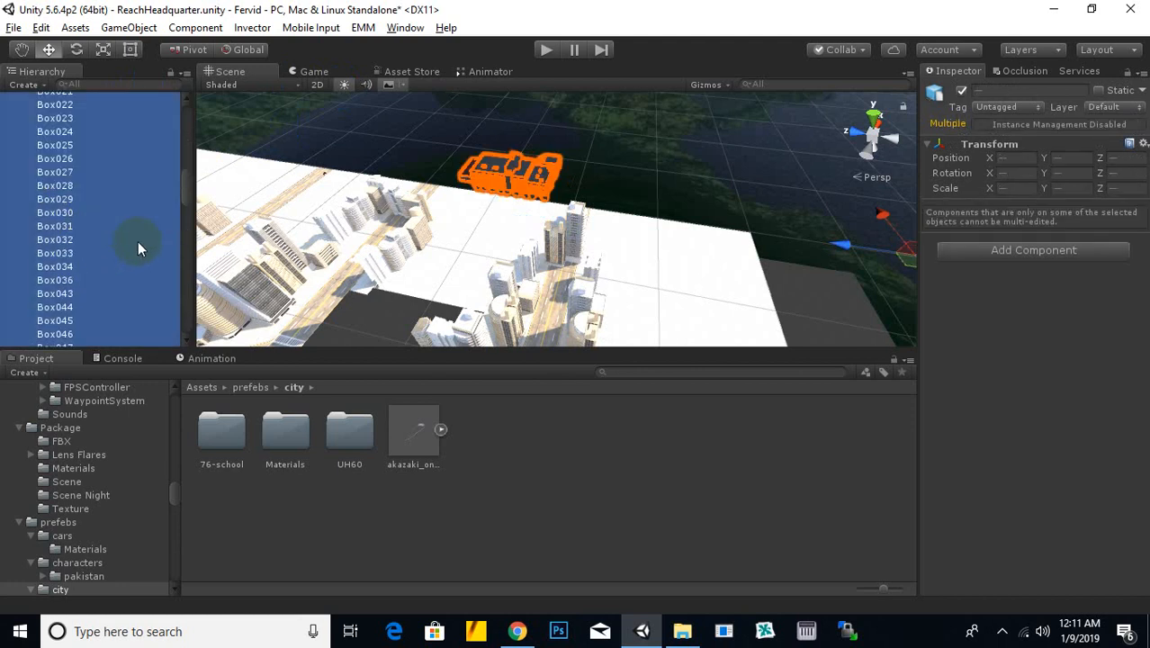
pyautogui.scroll(5, 137, 240)
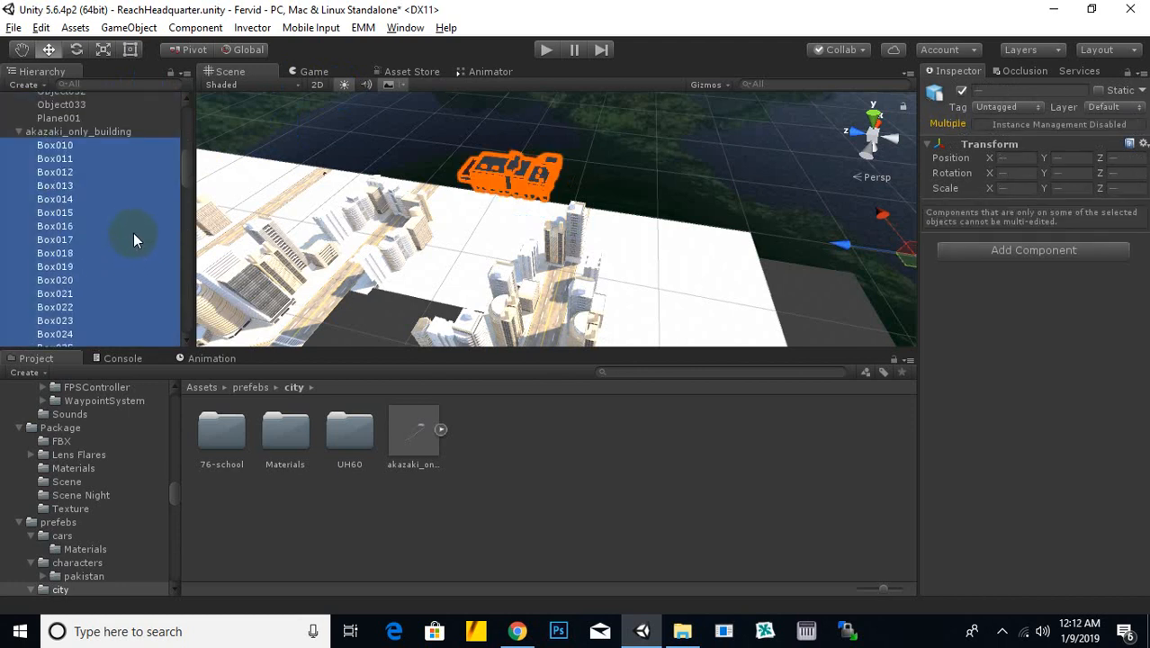
# Add the parent akazaki_only_building to the selection of its parts and review the selected objects.
pyautogui.keyDown('ctrl'); pyautogui.click(126, 133); pyautogui.keyUp('ctrl')
pyautogui.scroll(-5, 122, 171)
pyautogui.scroll(-3, 781, 259)
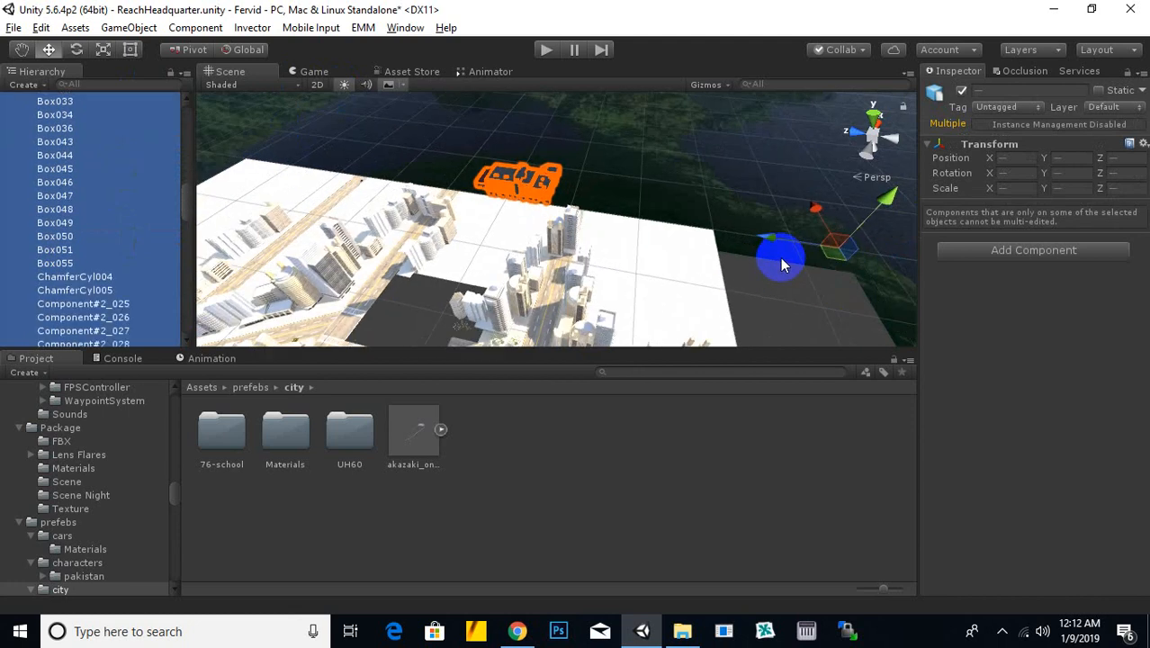
pyautogui.moveTo(781, 259); pyautogui.dragTo(754, 252, button='middle')
pyautogui.scroll(-15, 144, 270)
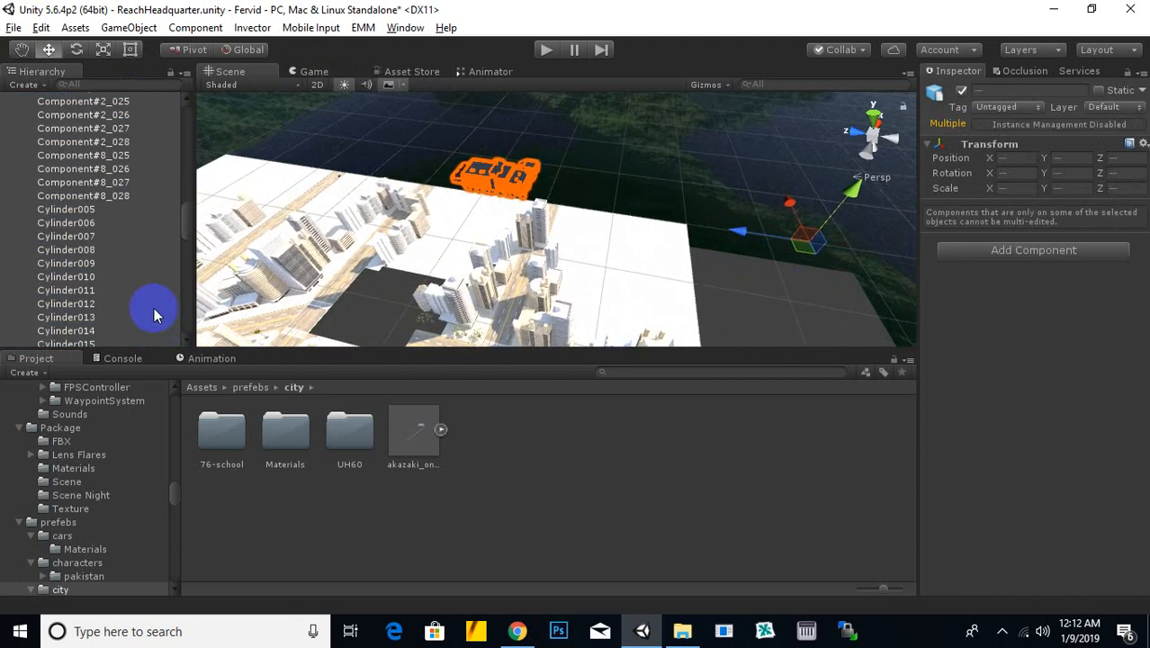
pyautogui.scroll(4, 140, 257)
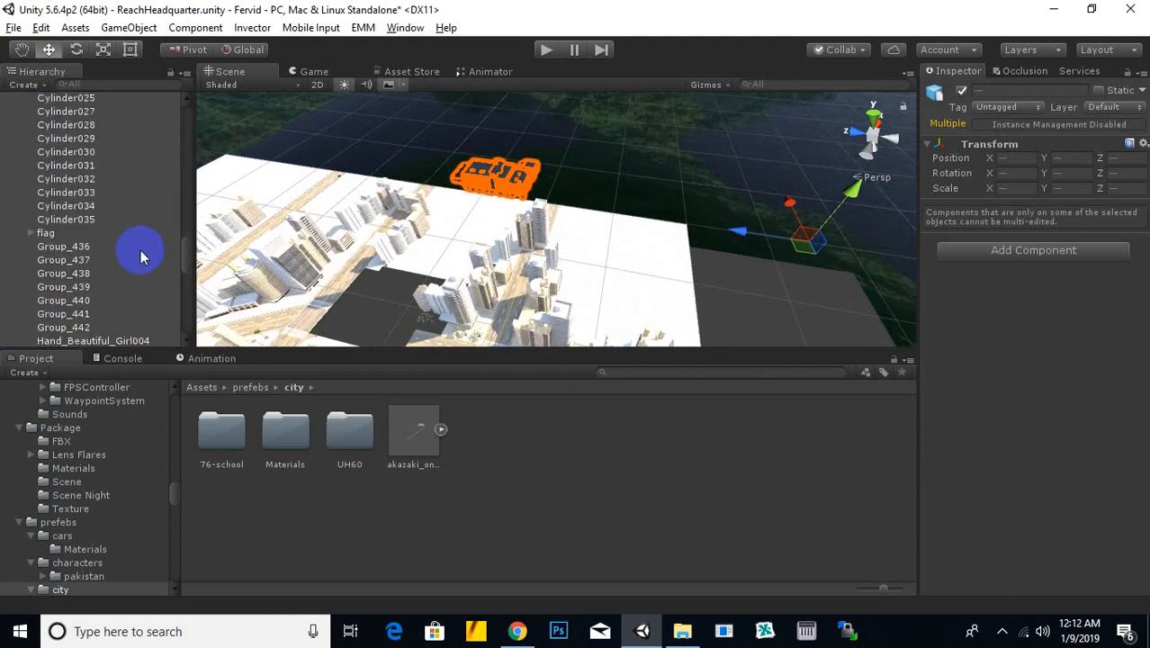
# Select the building parts from Tube002 up to Group_436 and check the extent of the selection.
pyautogui.click(78, 221)
pyautogui.scroll(-5, 130, 270)
pyautogui.scroll(-2, 131, 264)
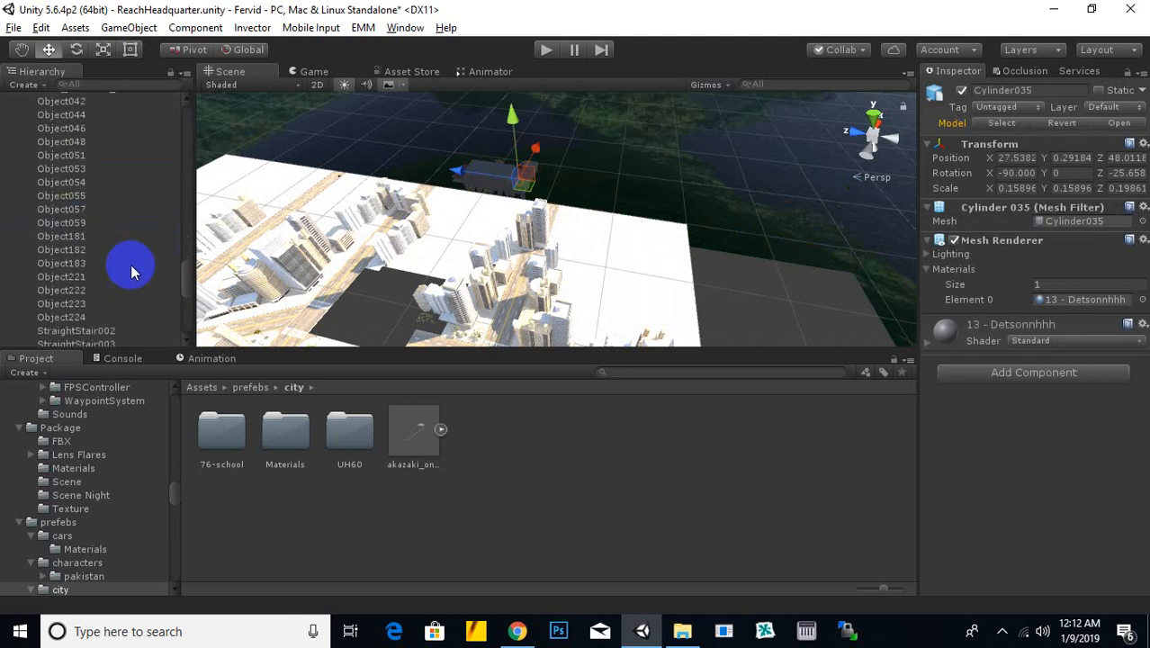
pyautogui.scroll(-5, 132, 263)
pyautogui.click(65, 170)
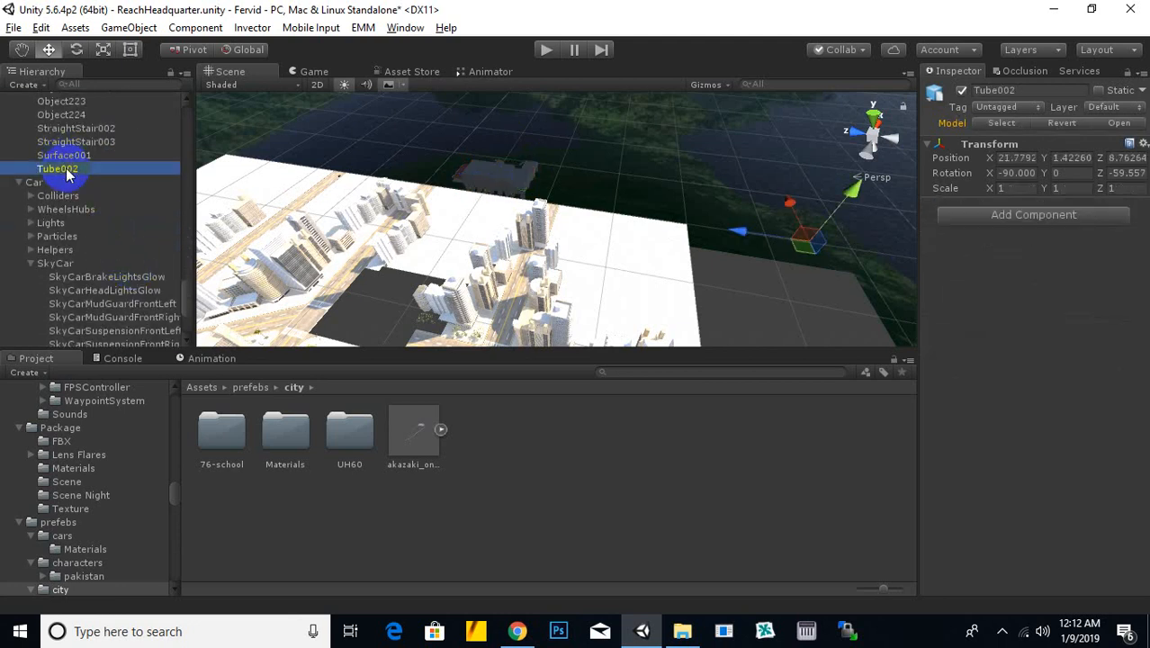
pyautogui.scroll(10, 137, 216)
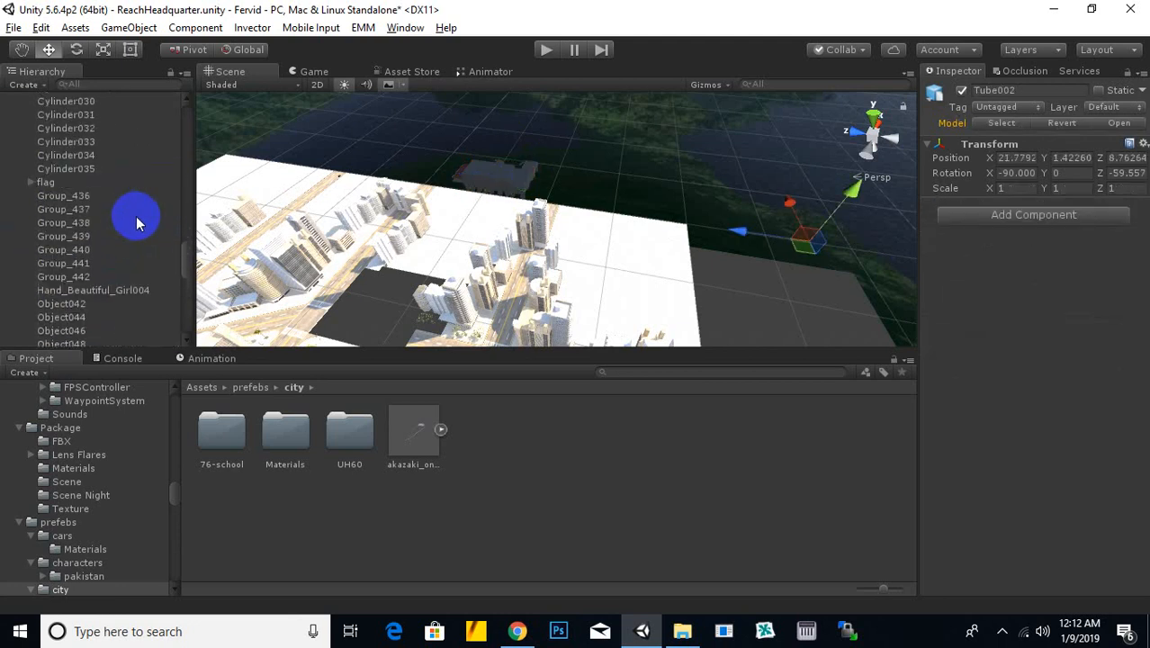
pyautogui.keyDown('shift'); pyautogui.click(70, 196); pyautogui.keyUp('shift')
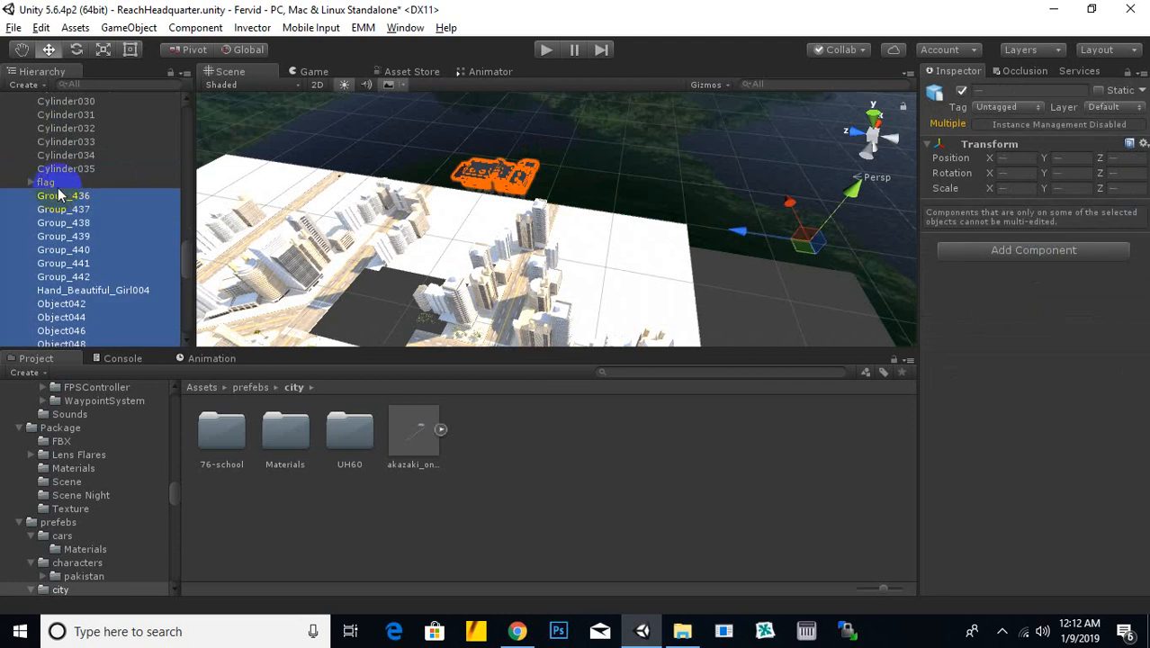
pyautogui.scroll(-4, 97, 205)
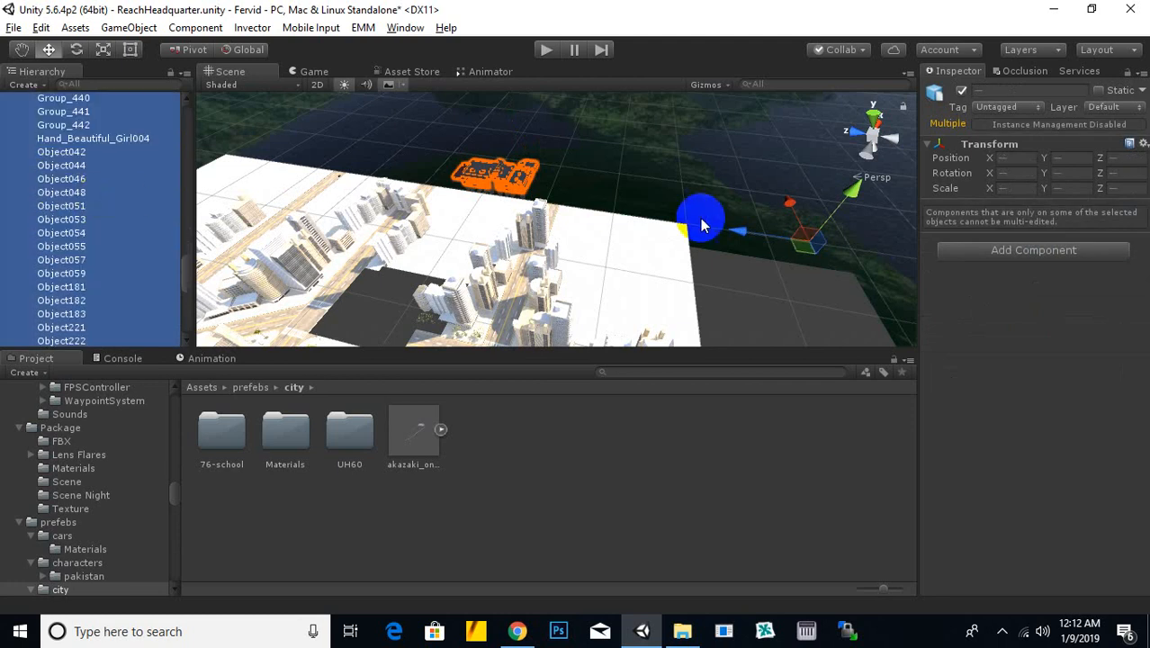
pyautogui.scroll(-5, 159, 206)
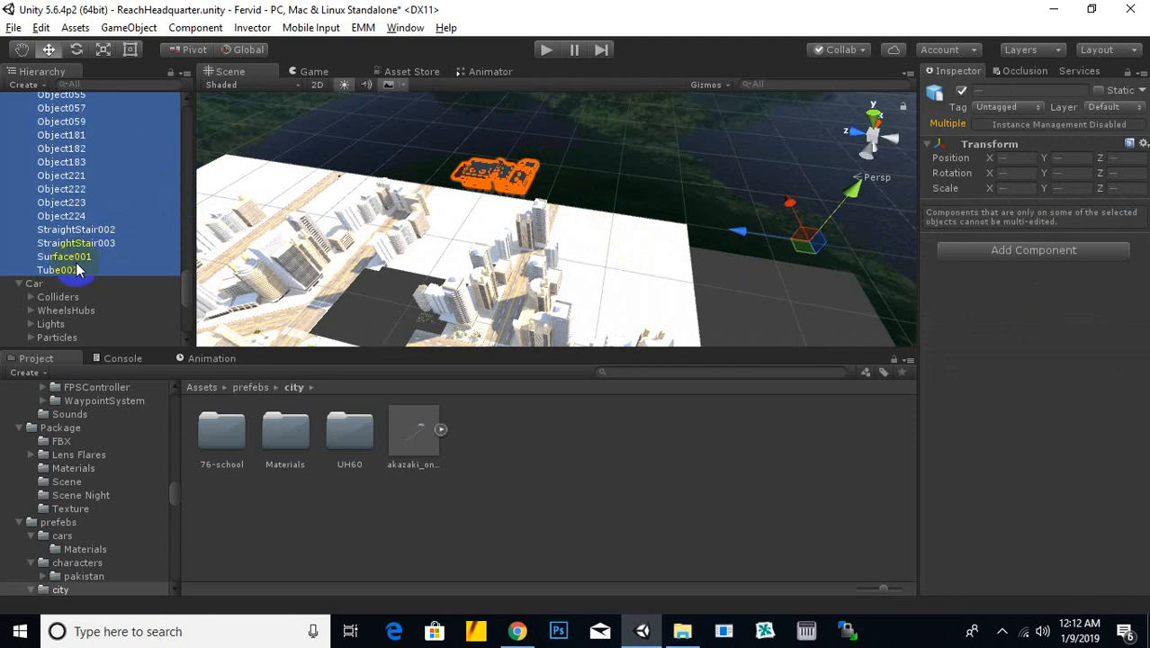
# Delete the Tube002 part from akazaki_only_building.
pyautogui.click(75, 271)
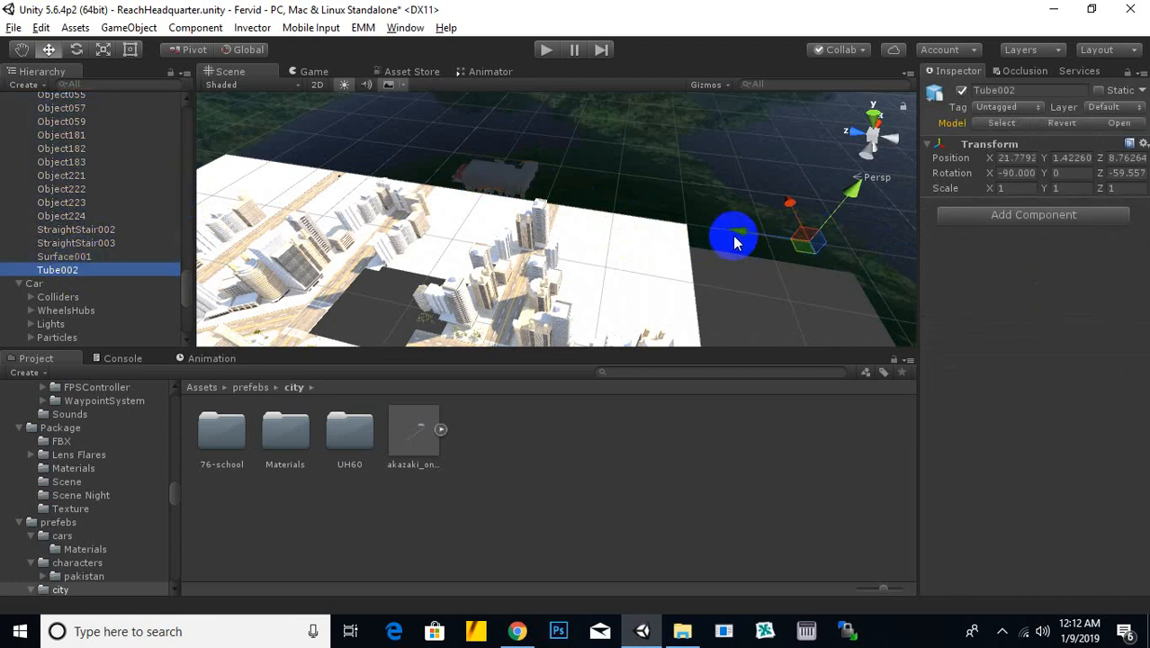
pyautogui.scroll(1, 151, 263)
pyautogui.scroll(-1, 146, 262)
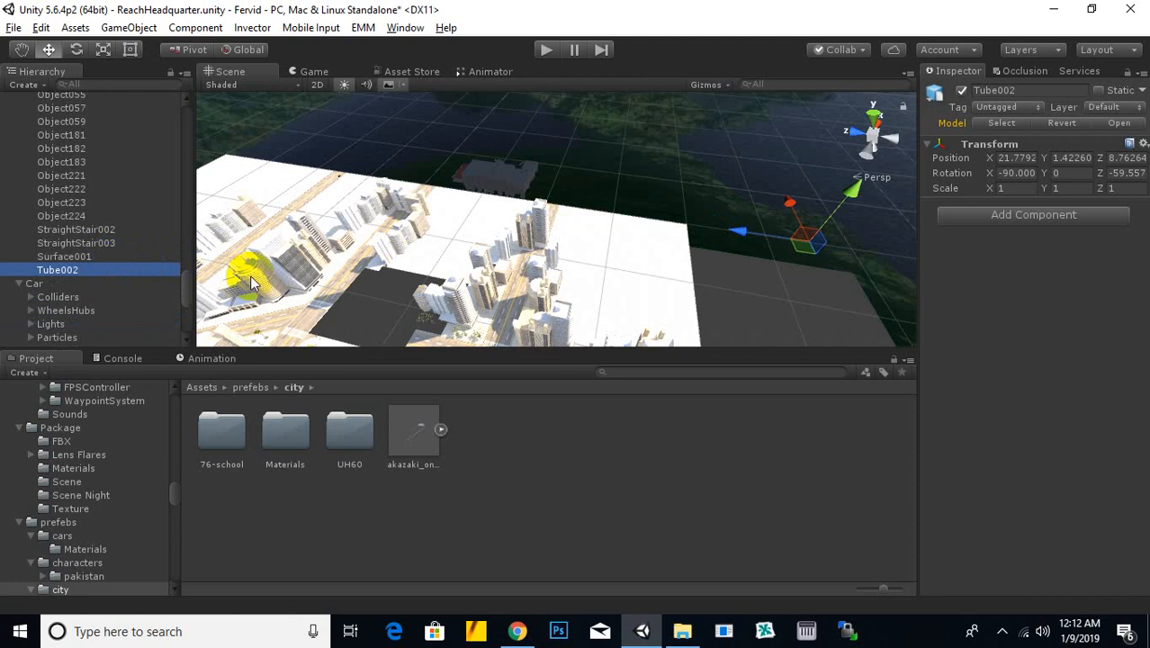
pyautogui.press('Delete')
# Inspect the Surface001 part and the parent akazaki_only_building, checking where the building sits relative to the city.
pyautogui.click(68, 258)
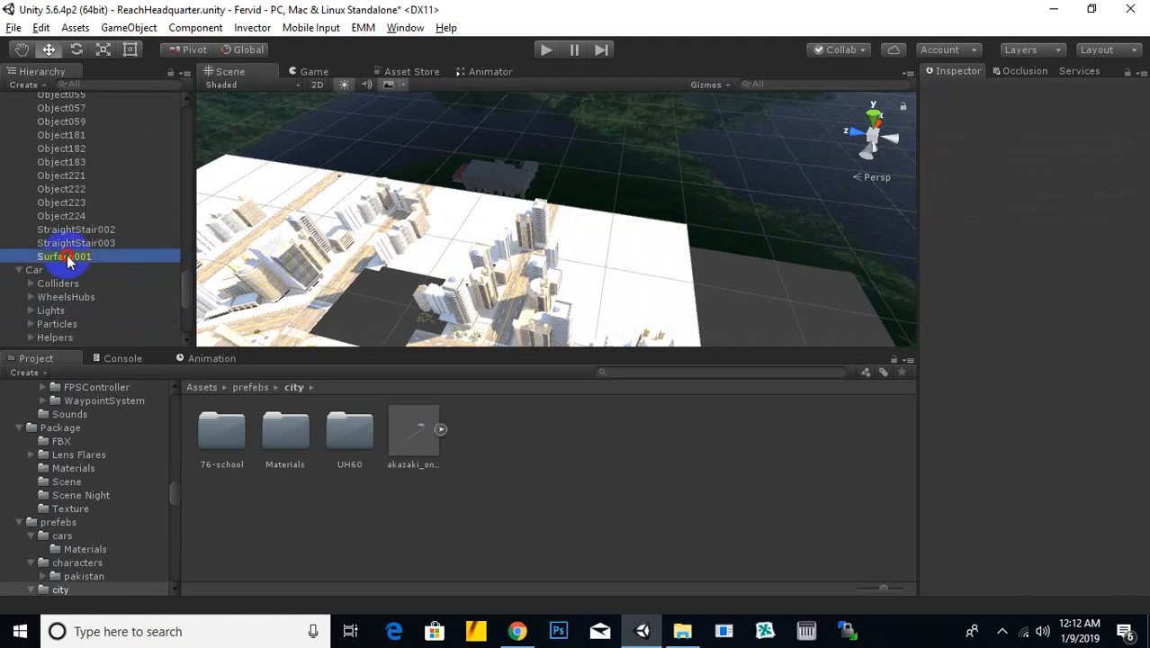
pyautogui.scroll(10, 95, 212)
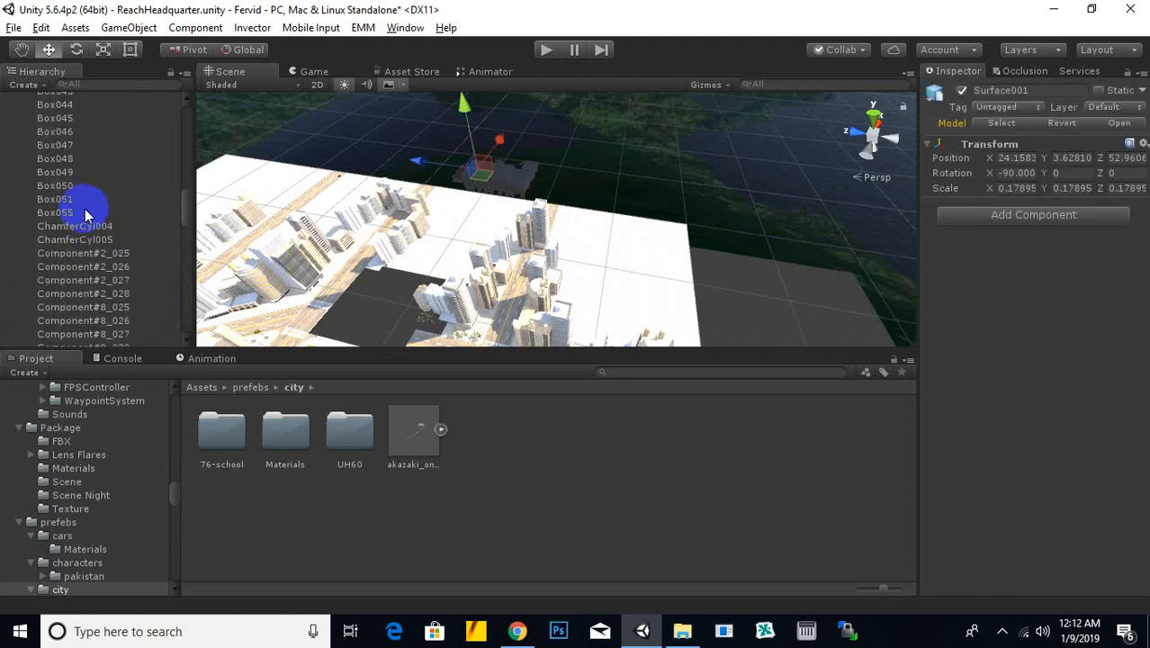
pyautogui.scroll(8, 81, 212)
pyautogui.scroll(-4, 94, 214)
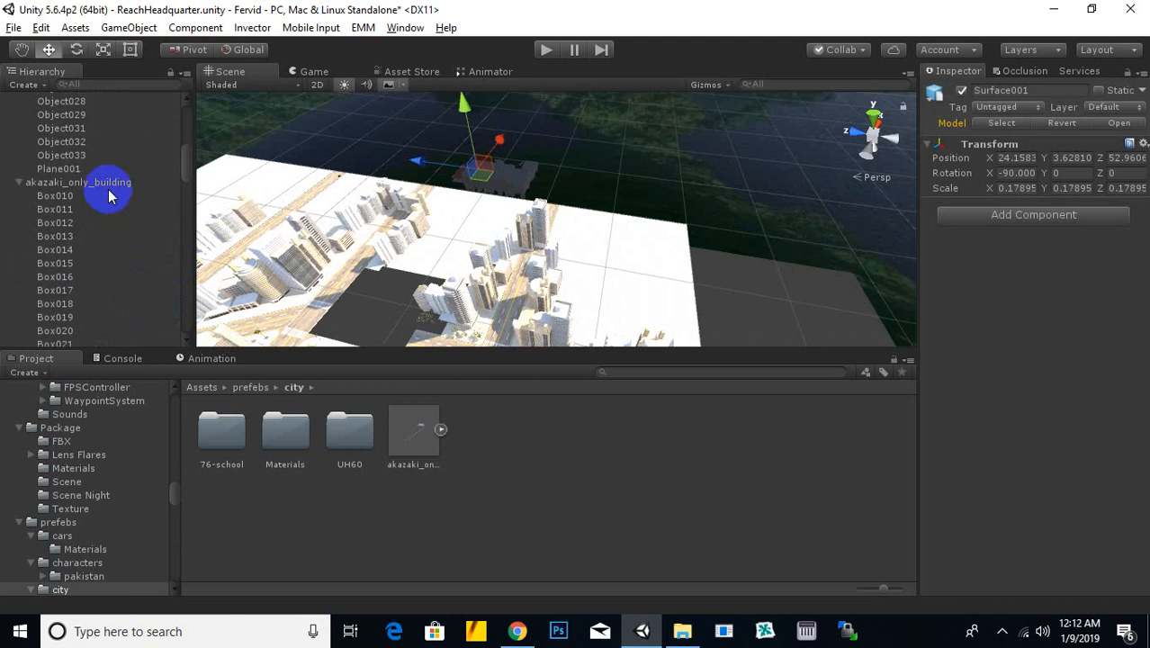
pyautogui.click(108, 191)
pyautogui.scroll(-3, 487, 185)
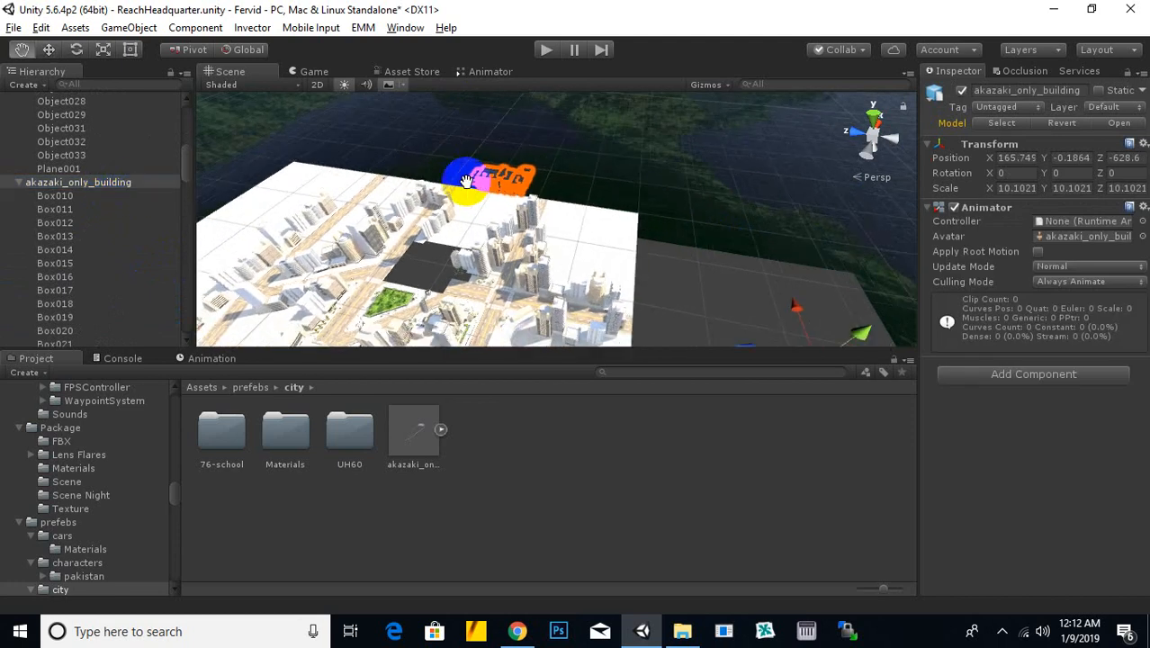
pyautogui.moveTo(466, 183); pyautogui.dragTo(442, 162, button='middle')
# Select the box parts from Box055 up to Box010 and review the remaining parts of the building.
pyautogui.scroll(-10, 75, 225)
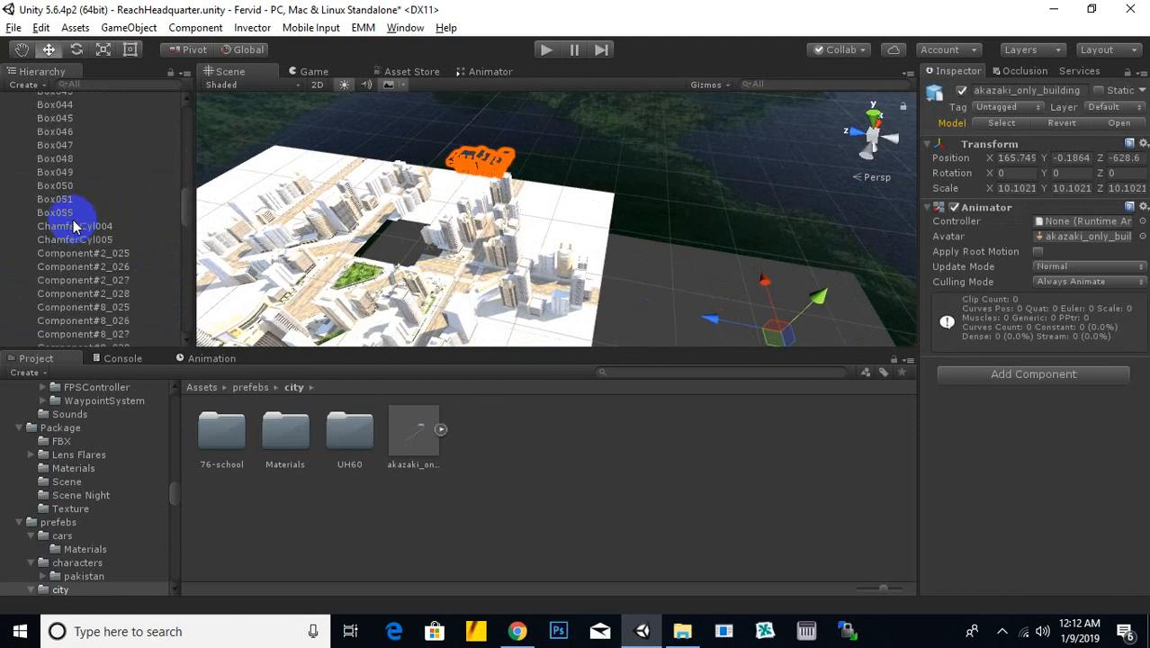
pyautogui.click(75, 214)
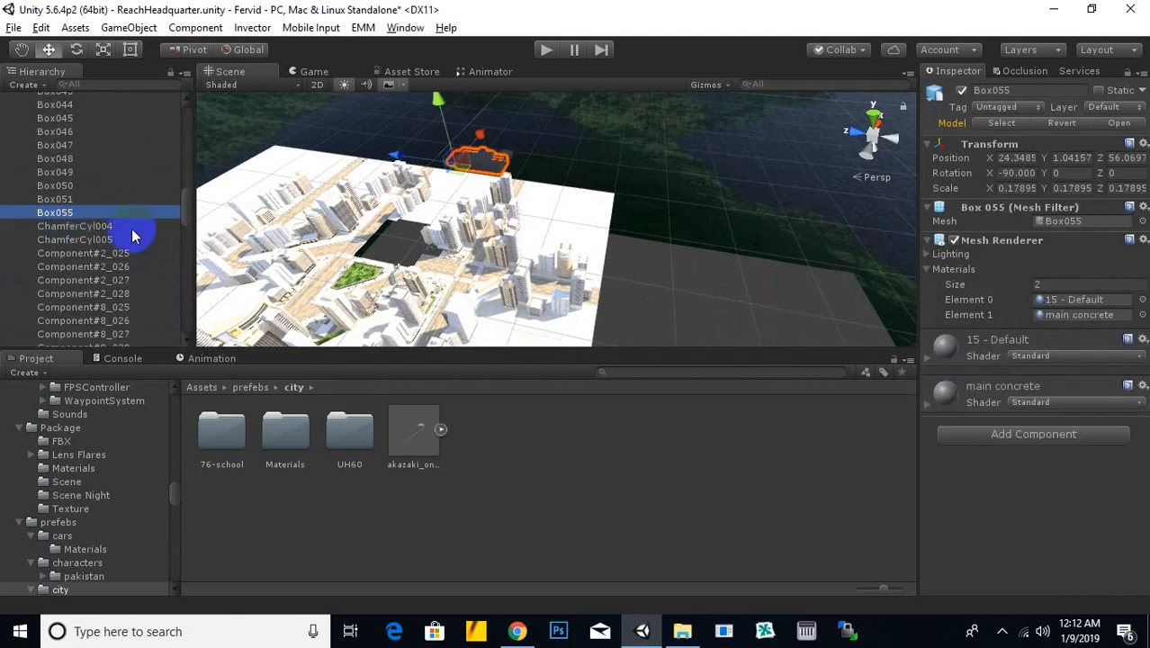
pyautogui.scroll(10, 131, 225)
pyautogui.keyDown('shift'); pyautogui.click(55, 145); pyautogui.keyUp('shift')
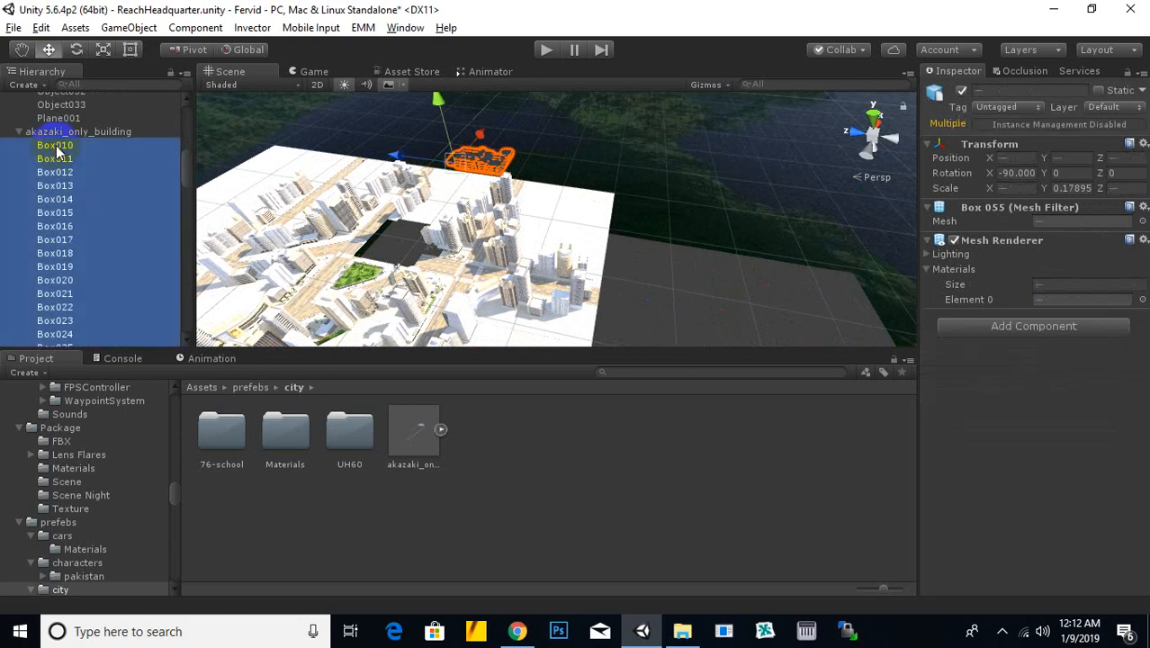
pyautogui.scroll(-10, 142, 257)
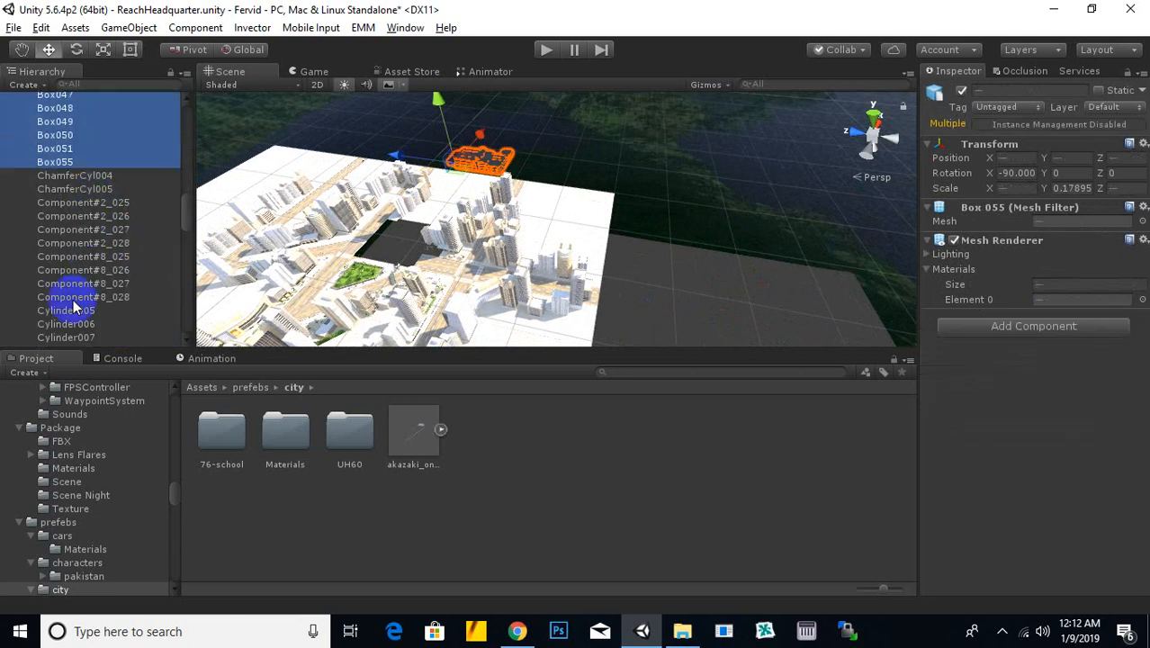
pyautogui.scroll(-15, 79, 338)
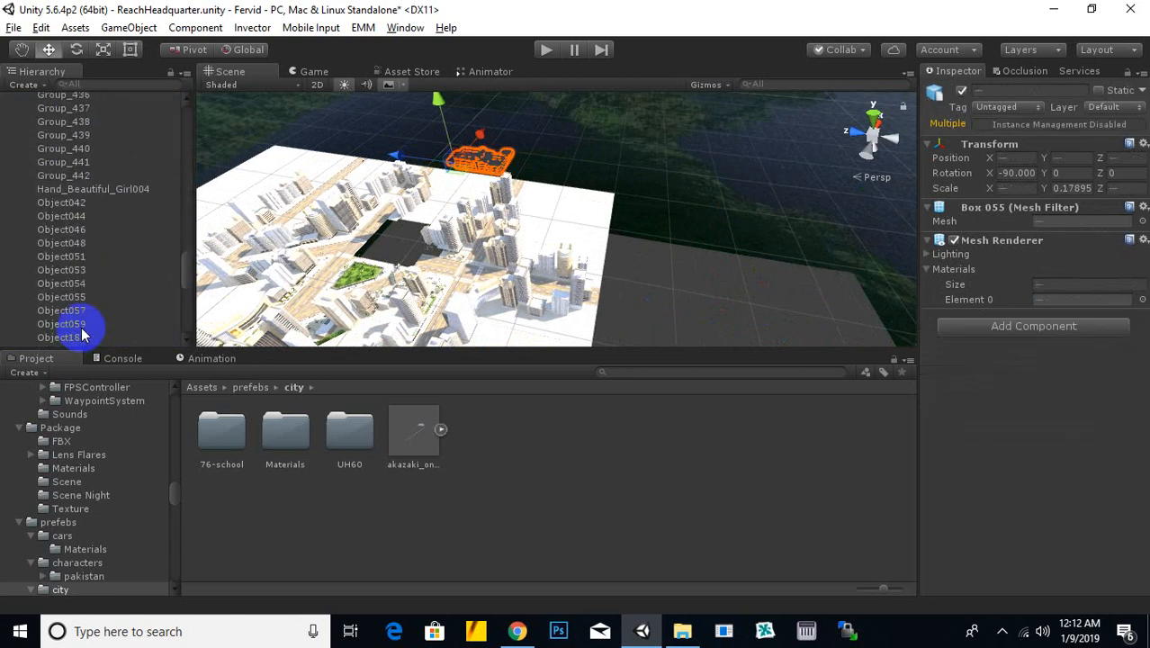
# Reparent all akazaki_only_building parts, from Surface001 up to Box010, under the militaryheadquarter object.
pyautogui.click(72, 308)
pyautogui.scroll(20, 107, 303)
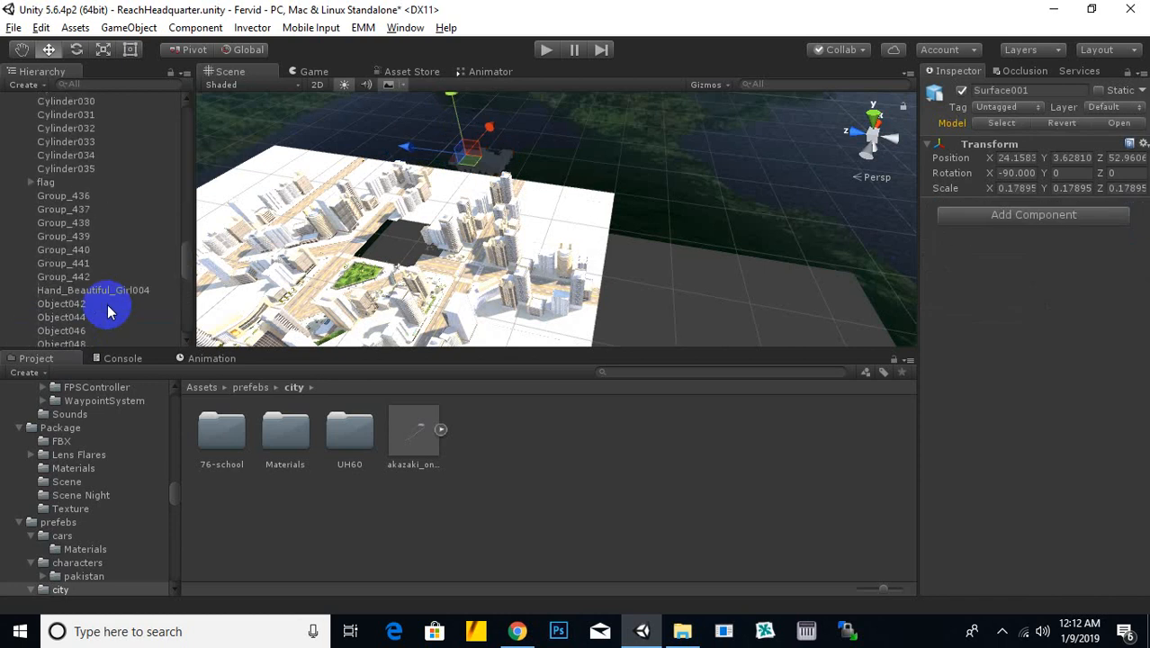
pyautogui.scroll(7, 105, 307)
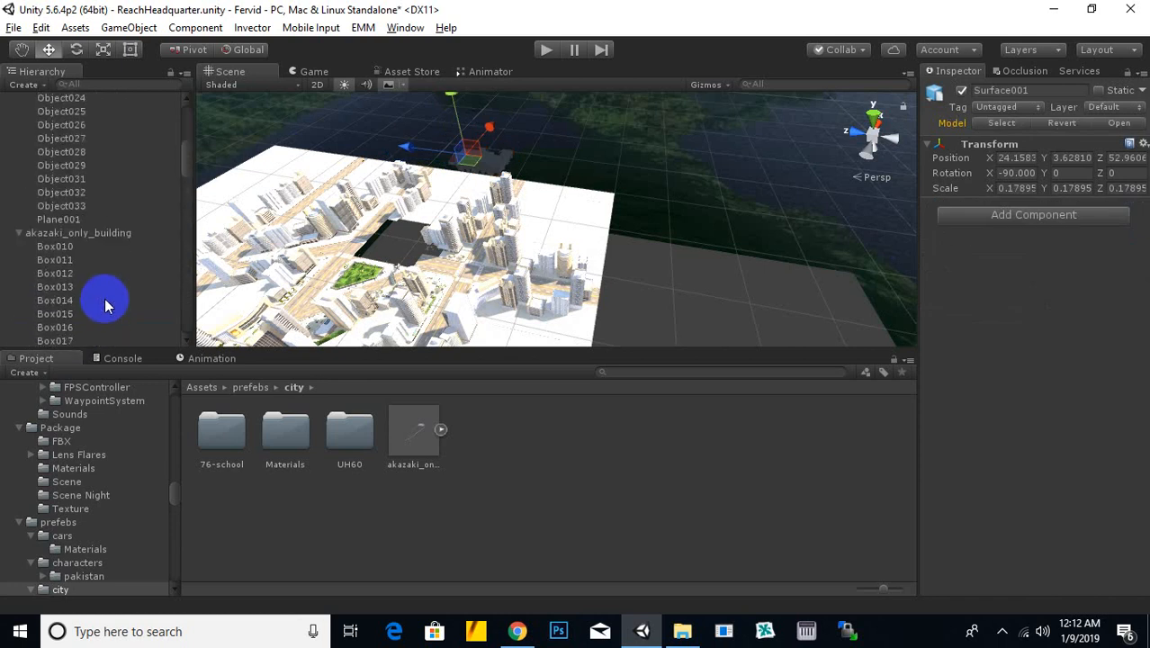
pyautogui.keyDown('shift'); pyautogui.click(63, 247); pyautogui.keyUp('shift')
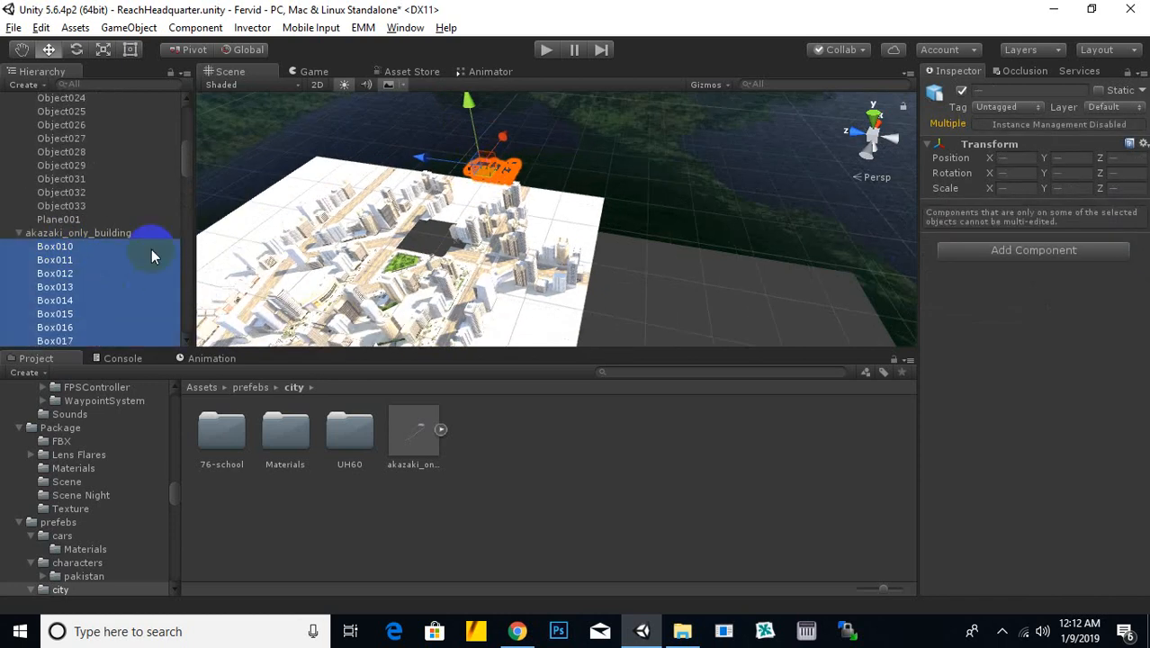
pyautogui.scroll(-15, 113, 253)
pyautogui.scroll(-7, 99, 256)
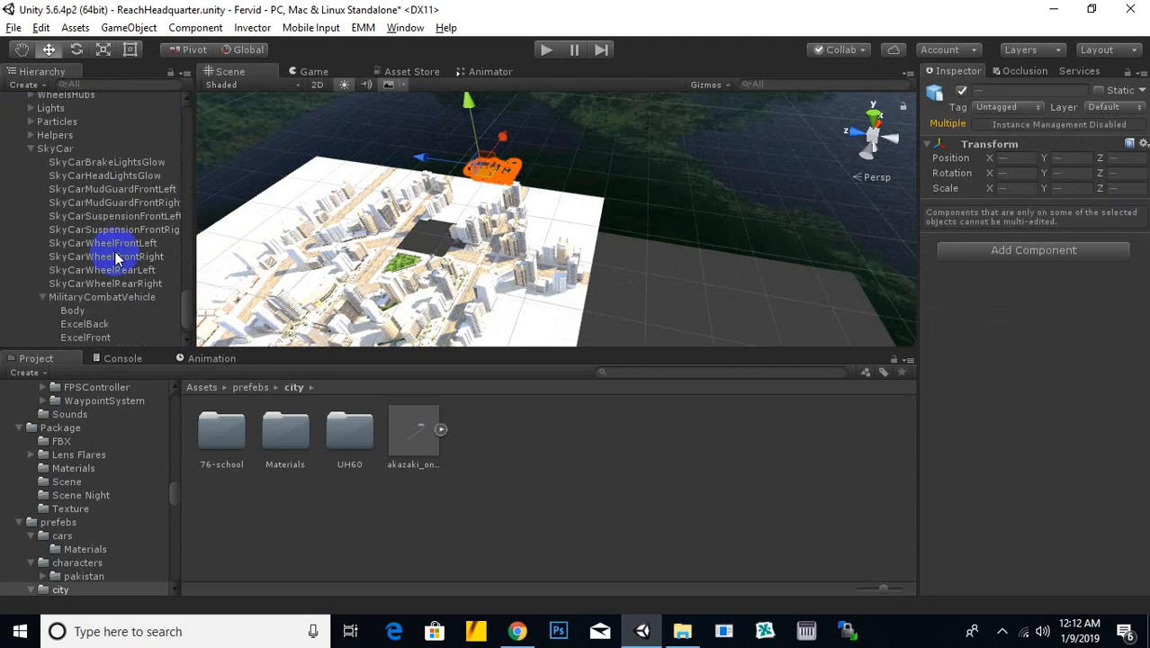
pyautogui.scroll(1, 81, 180)
pyautogui.moveTo(86, 109); pyautogui.dragTo(139, 345)
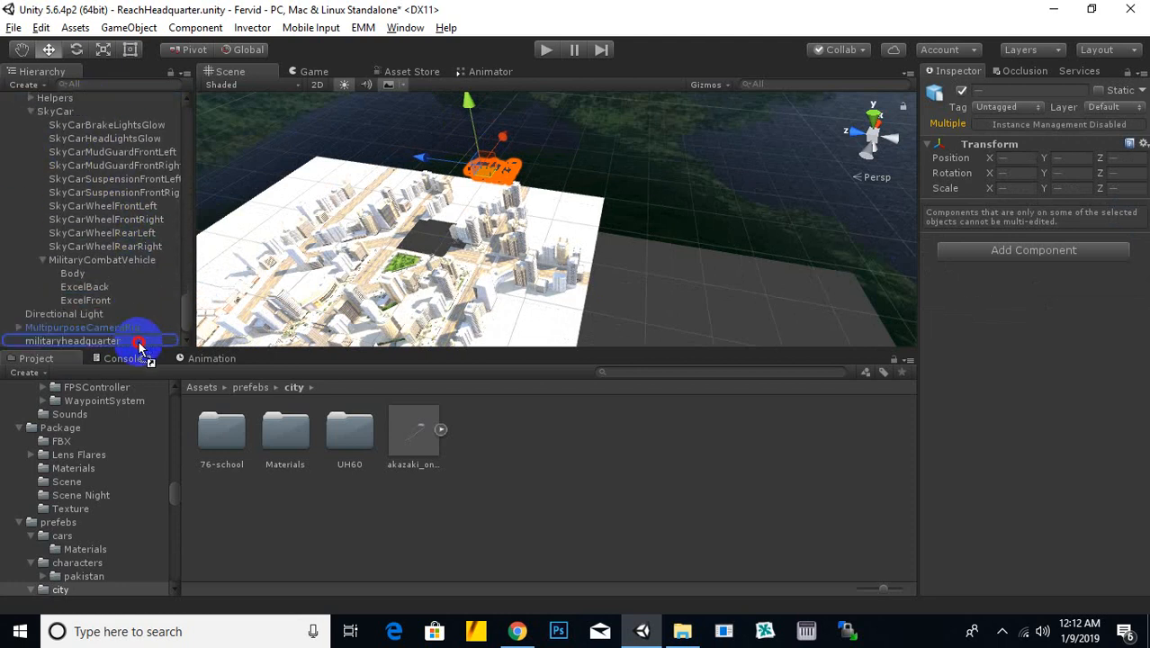
pyautogui.moveTo(69, 340); pyautogui.dragTo(70, 338)
pyautogui.click(76, 326)
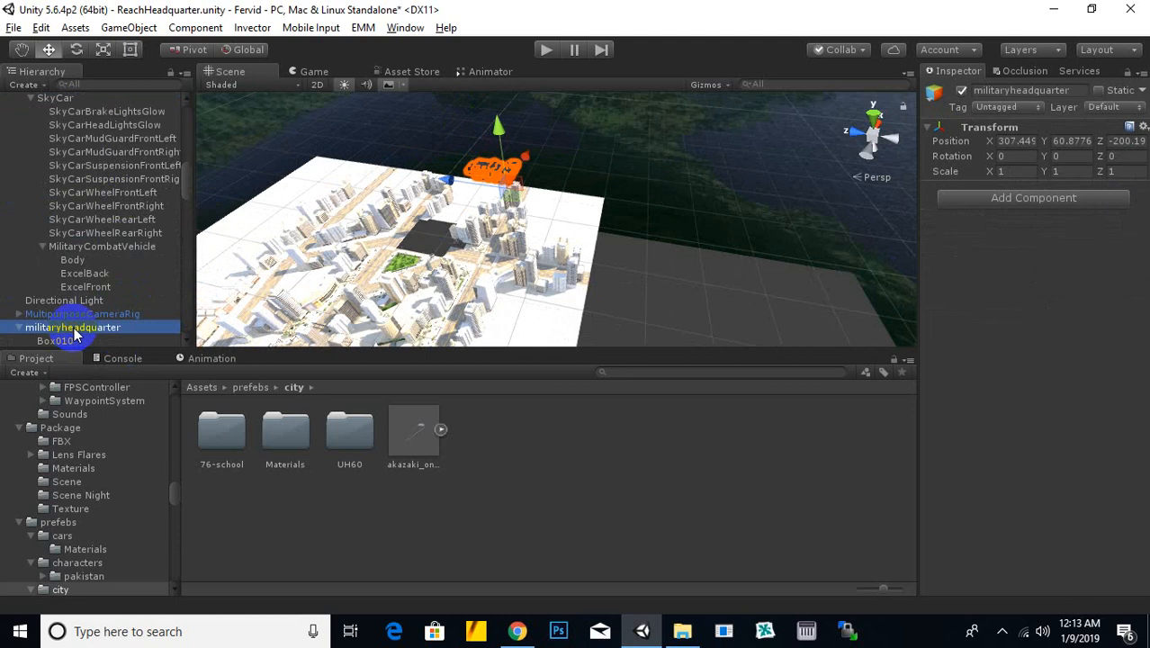
# Delete the emptied akazaki_only_building object from the scene.
pyautogui.scroll(3, 510, 186)
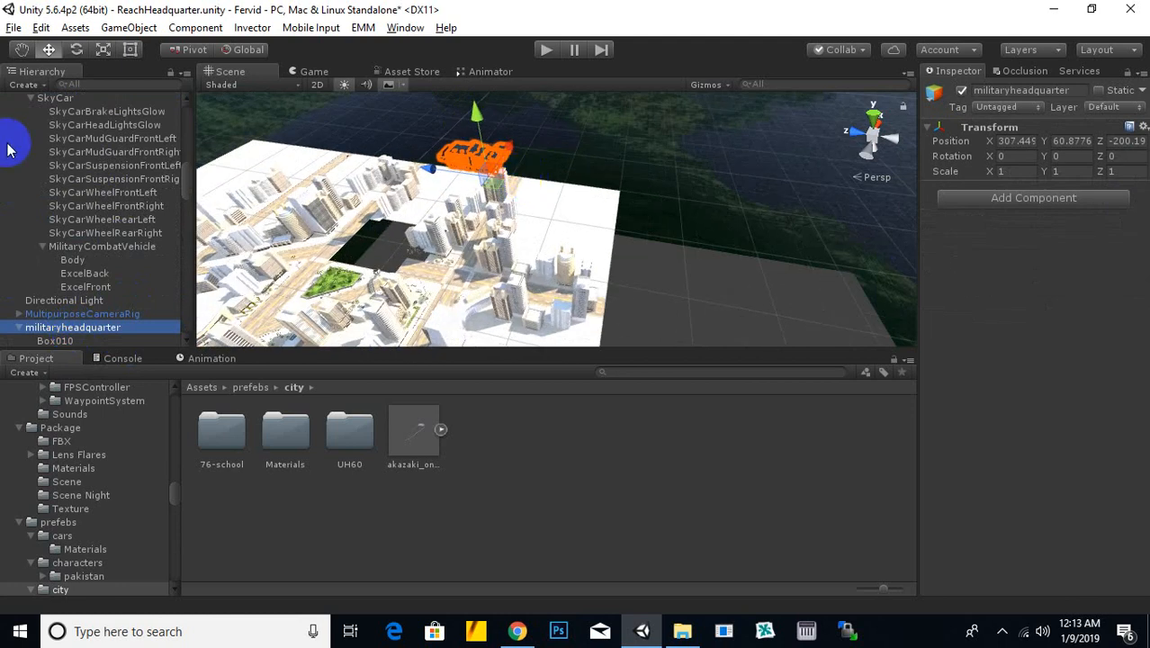
pyautogui.scroll(-10, 150, 234)
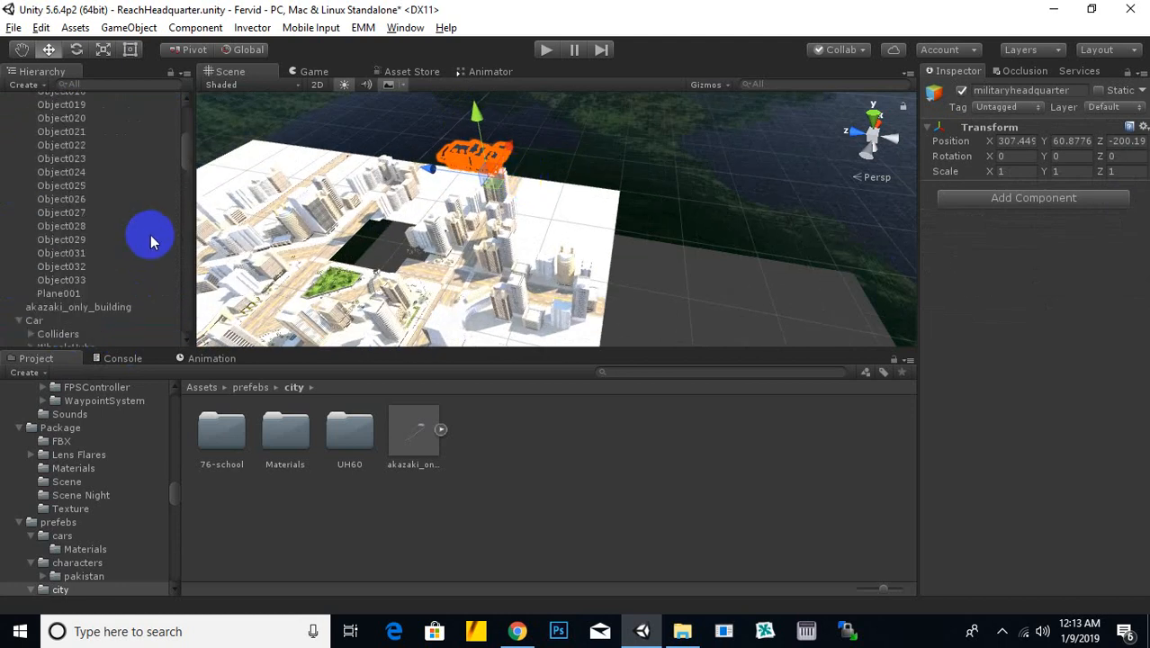
pyautogui.click(111, 320)
pyautogui.click(110, 306)
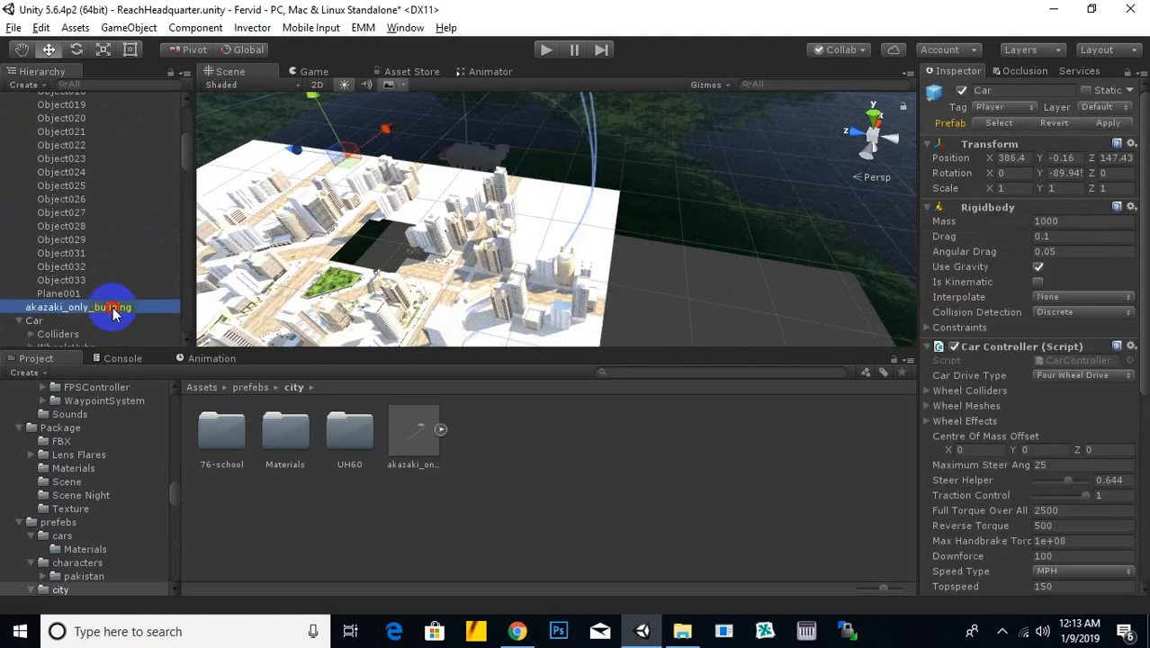
pyautogui.press('Delete')
# Scale the militaryheadquarter object up uniformly to about 2.43.
pyautogui.scroll(-14, 135, 301)
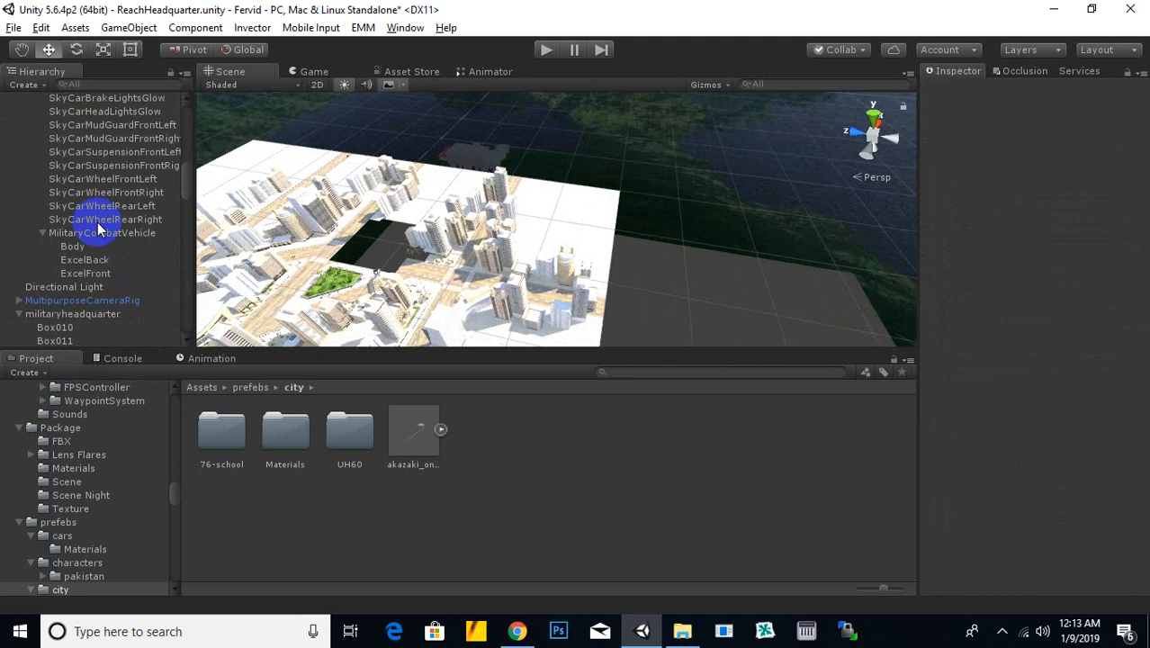
pyautogui.scroll(5, 83, 193)
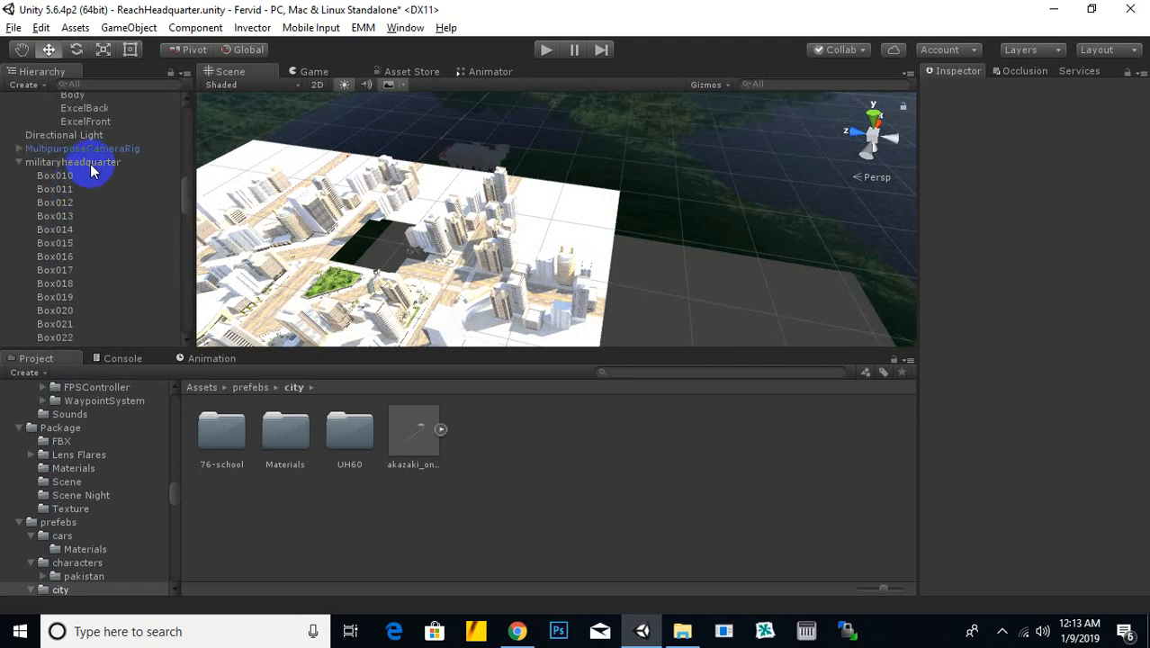
pyautogui.click(94, 165)
pyautogui.click(103, 51)
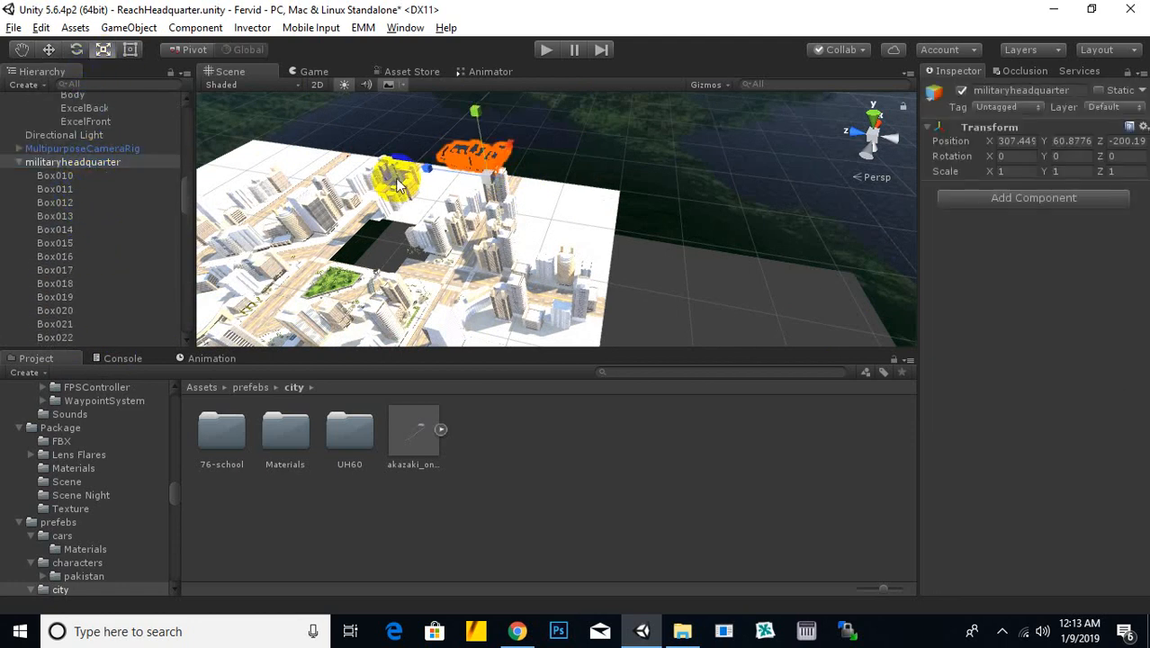
pyautogui.moveTo(491, 185); pyautogui.dragTo(587, 129)
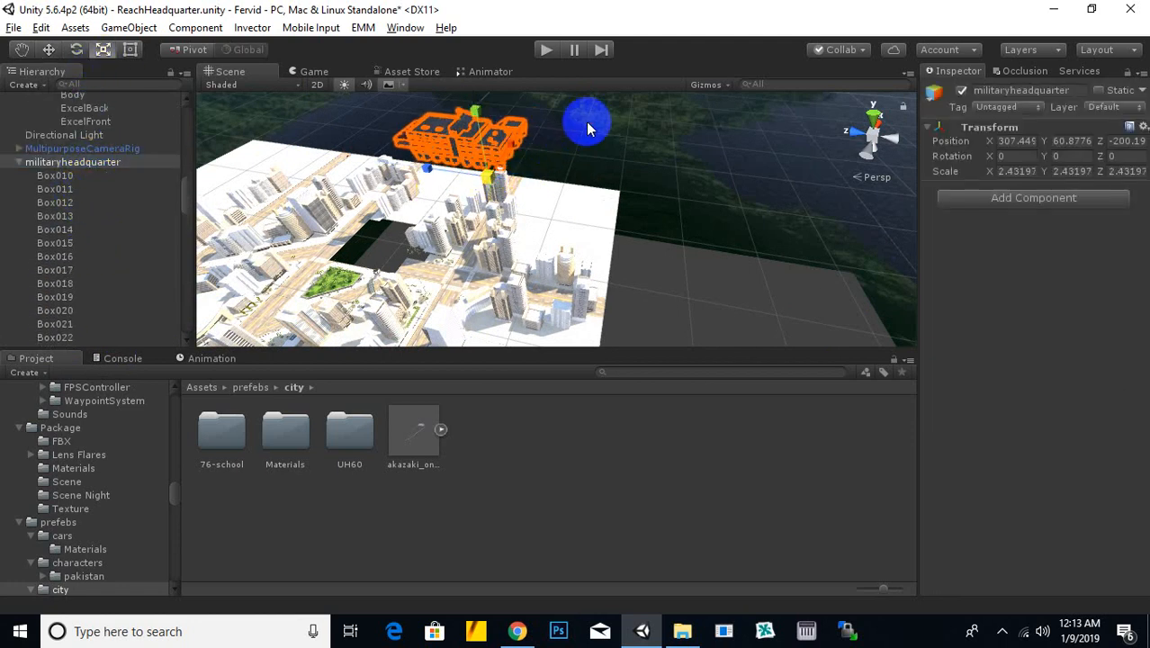
# Move militaryheadquarter over the city to about X 14, Y 126 and scale it uniformly to about 1.03.
pyautogui.click(52, 51)
pyautogui.moveTo(521, 146); pyautogui.dragTo(437, 342)
pyautogui.scroll(-5, 321, 272)
pyautogui.click(106, 52)
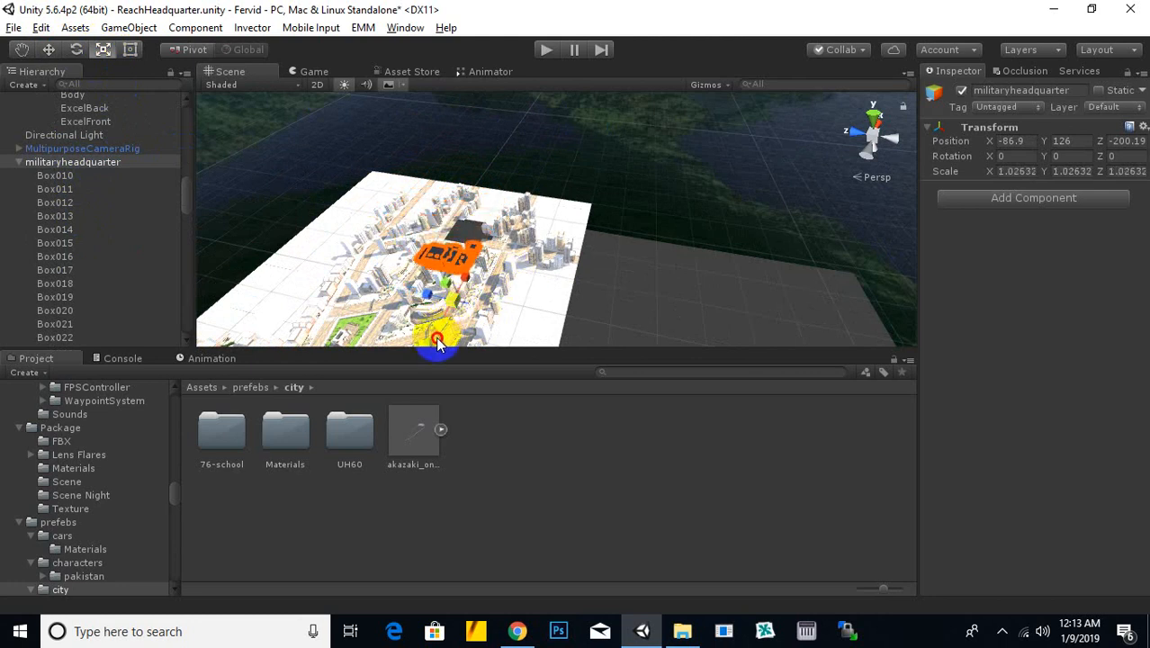
pyautogui.click(49, 45)
pyautogui.moveTo(481, 254); pyautogui.dragTo(522, 219)
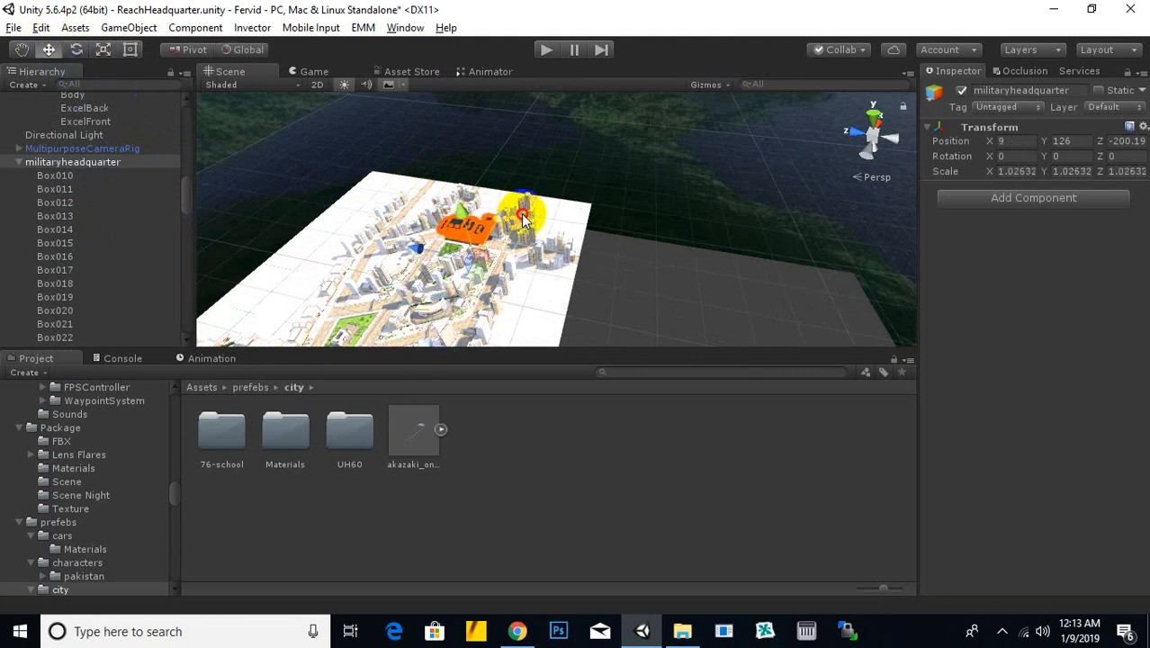
# Examine the empty city block near the headquarters building and select the adjacent city mesh Object025.
pyautogui.scroll(5, 514, 229)
pyautogui.moveTo(514, 228); pyautogui.dragTo(514, 159, button='middle')
pyautogui.scroll(4, 567, 295)
pyautogui.scroll(-3, 490, 267)
pyautogui.moveTo(502, 247); pyautogui.dragTo(565, 219, button='right')
pyautogui.keyDown('alt'); pyautogui.moveTo(565, 220); pyautogui.dragTo(797, 95); pyautogui.keyUp('alt')
pyautogui.scroll(2, 506, 187)
pyautogui.keyDown('alt'); pyautogui.moveTo(505, 187); pyautogui.dragTo(616, 207); pyautogui.keyUp('alt')
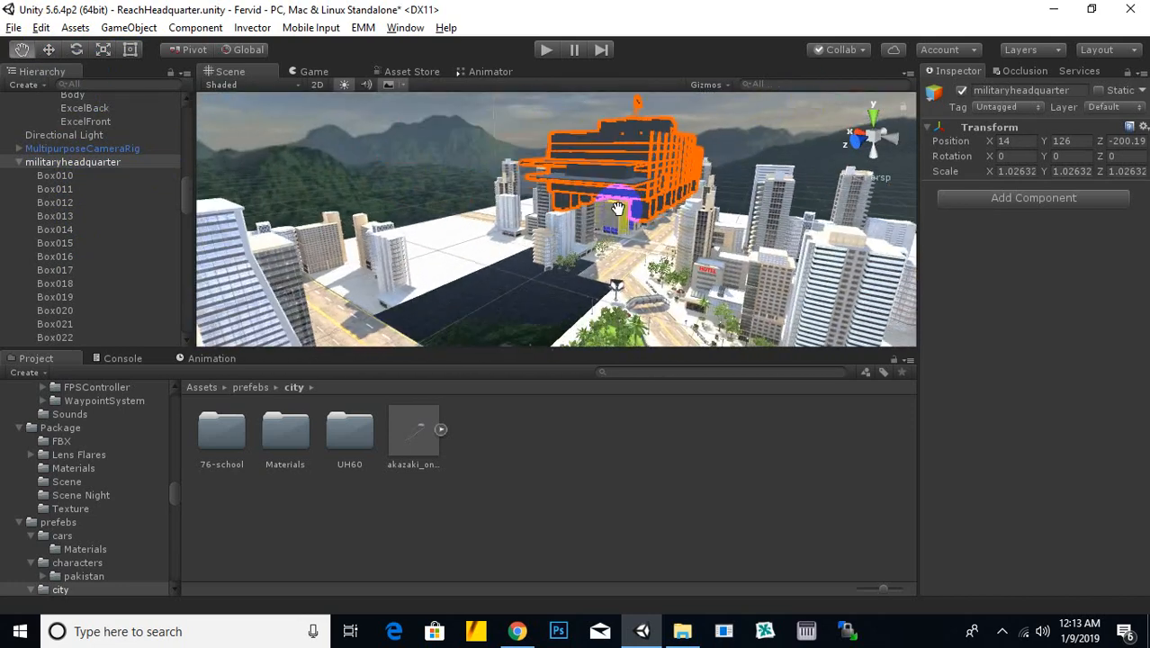
pyautogui.scroll(-3, 617, 216)
pyautogui.moveTo(576, 261); pyautogui.dragTo(672, 194, button='middle')
pyautogui.scroll(3, 607, 234)
pyautogui.keyDown('alt'); pyautogui.moveTo(607, 234); pyautogui.dragTo(488, 349); pyautogui.keyUp('alt')
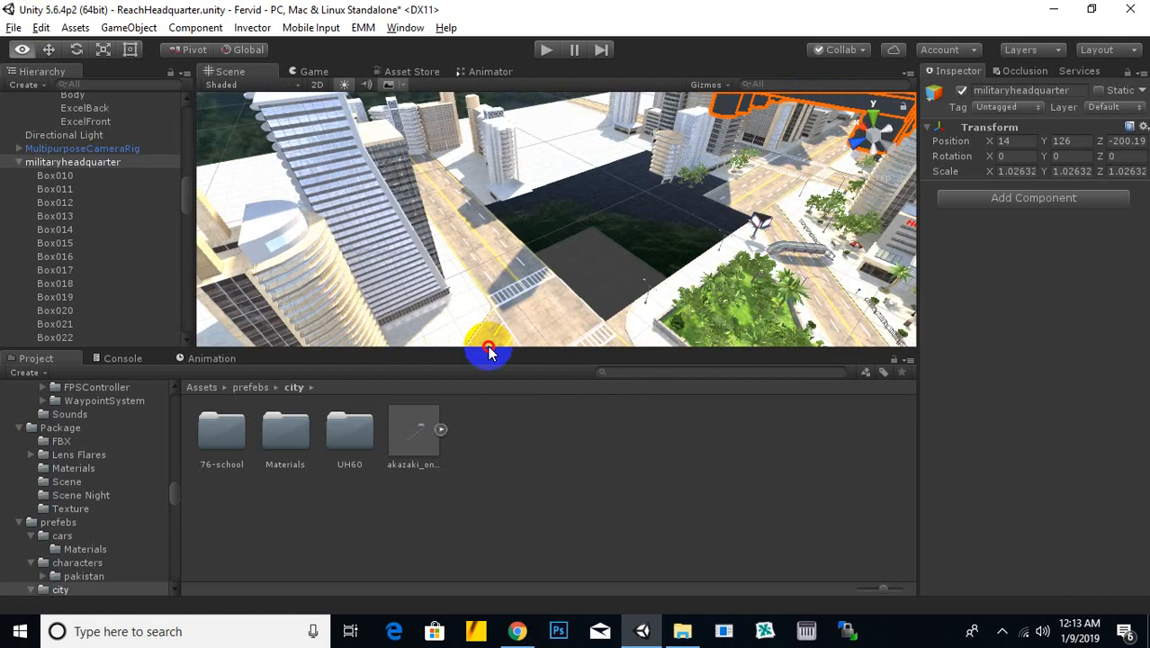
pyautogui.scroll(1, 610, 264)
pyautogui.click(518, 305)
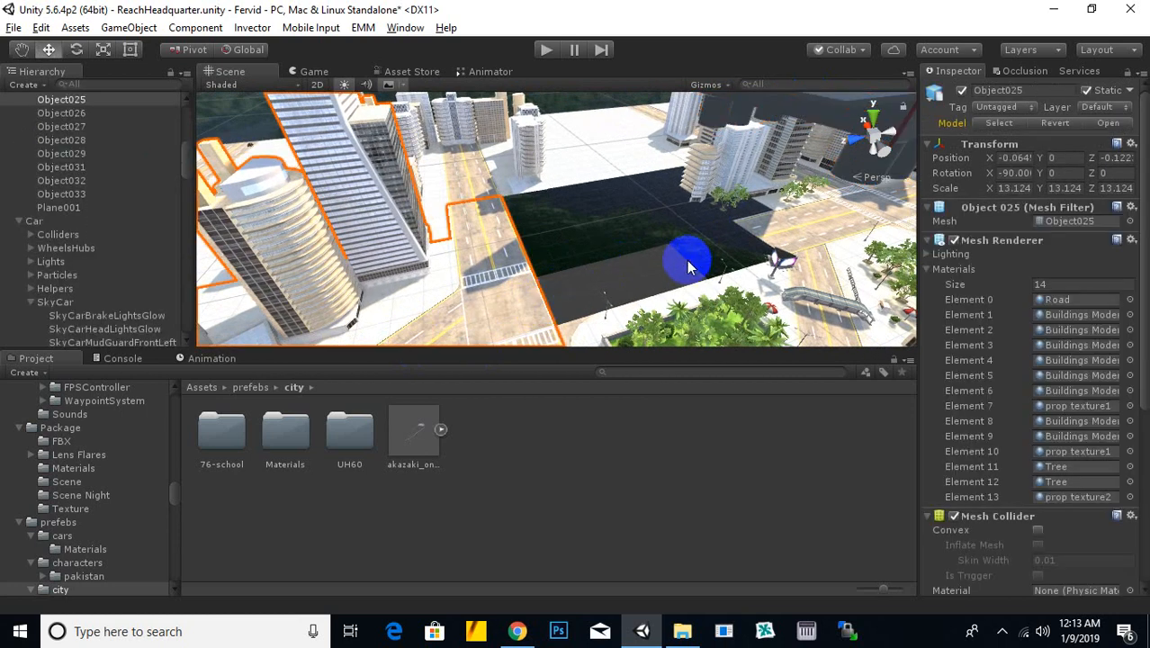
# Add a cube over the empty city block and scale it into a flat slab of about X 131, Y -2.4, Z 93.
pyautogui.click(41, 84)
pyautogui.moveTo(64, 142)
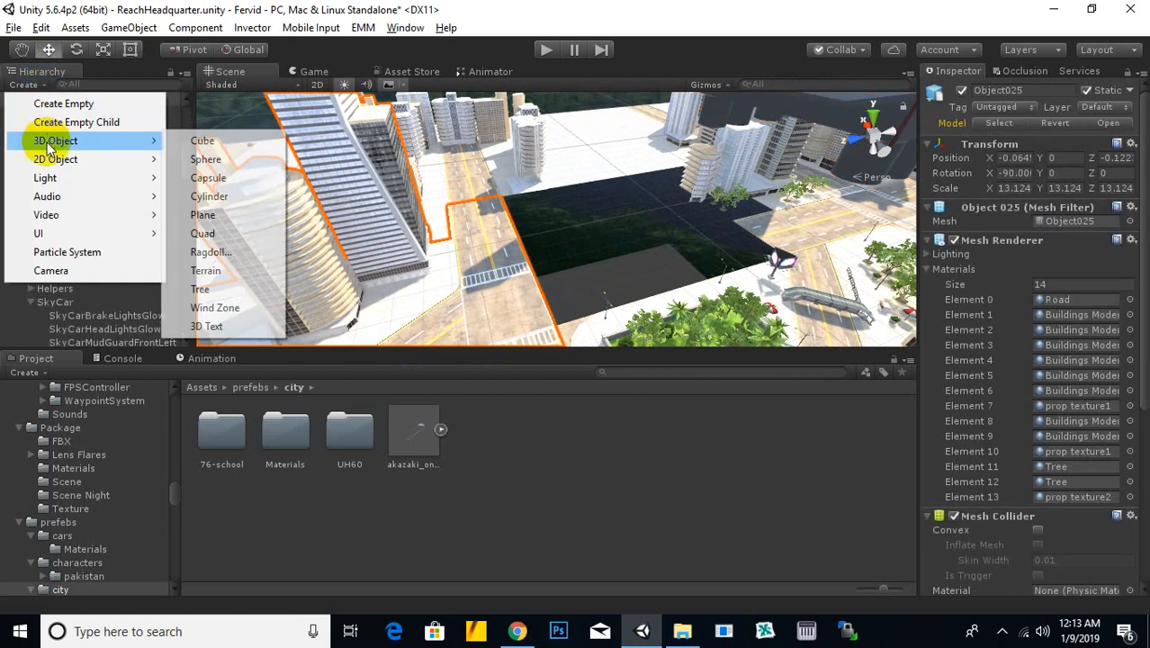
pyautogui.click(239, 144)
pyautogui.press('f')
pyautogui.click(103, 49)
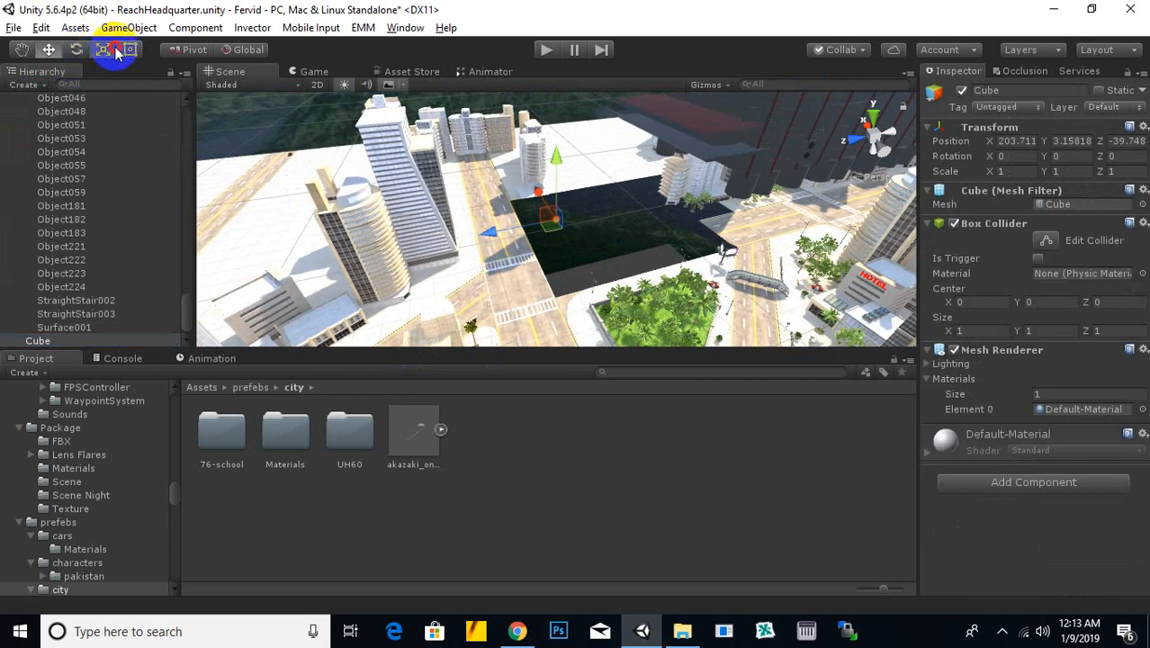
pyautogui.moveTo(542, 213); pyautogui.dragTo(631, 175)
pyautogui.moveTo(462, 241); pyautogui.dragTo(316, 288)
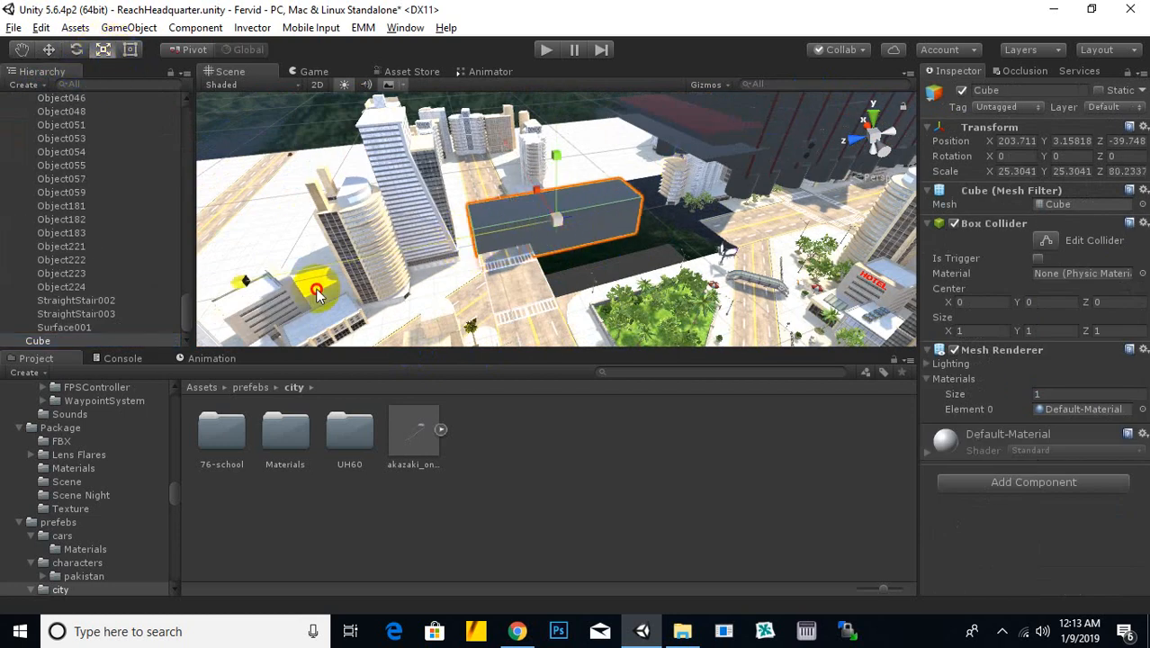
pyautogui.moveTo(537, 190); pyautogui.dragTo(391, 68)
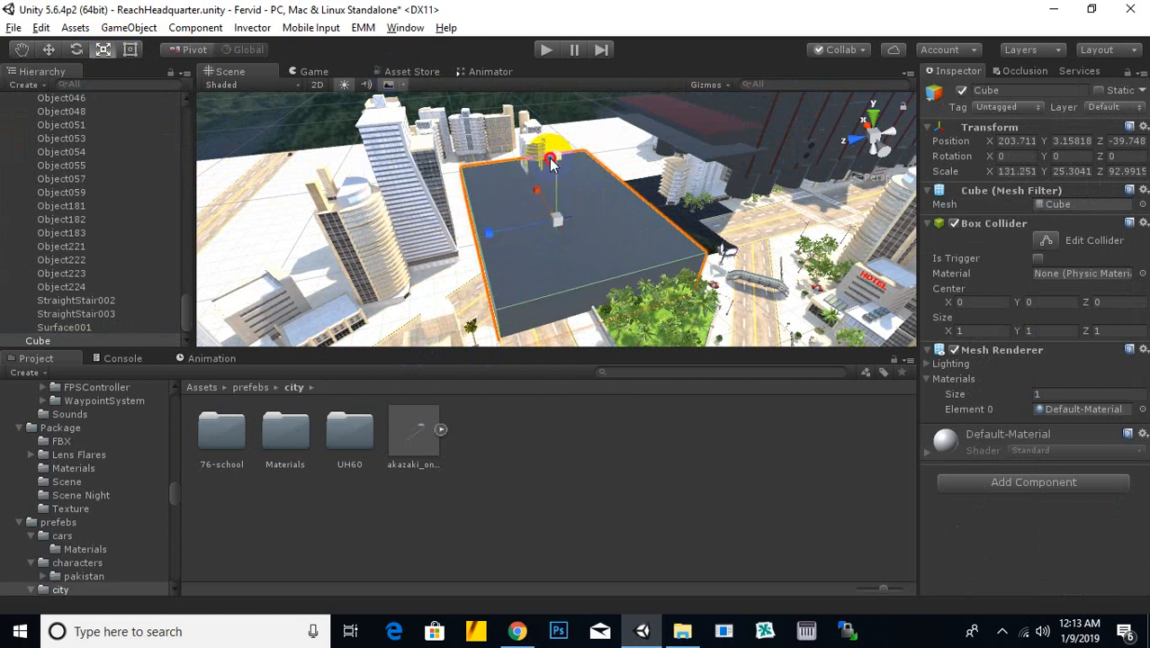
pyautogui.moveTo(550, 162); pyautogui.dragTo(561, 224)
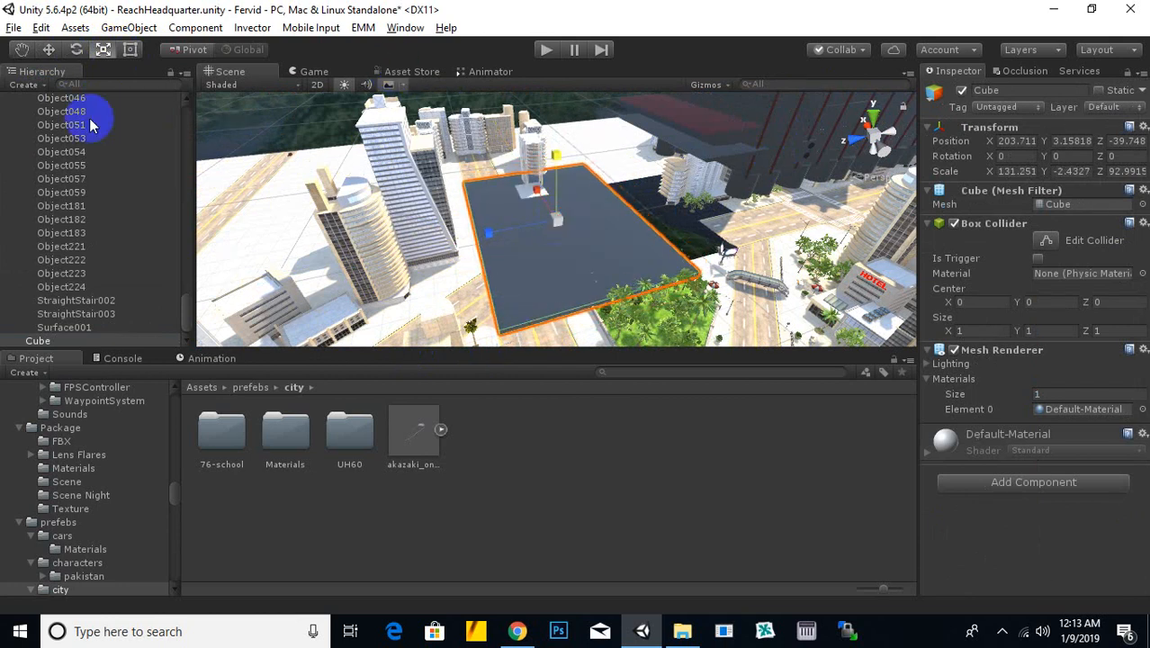
# Move the slab across the empty block to about Z -110 and stretch its Z scale to about 184.
pyautogui.moveTo(500, 246); pyautogui.dragTo(612, 236)
pyautogui.click(103, 50)
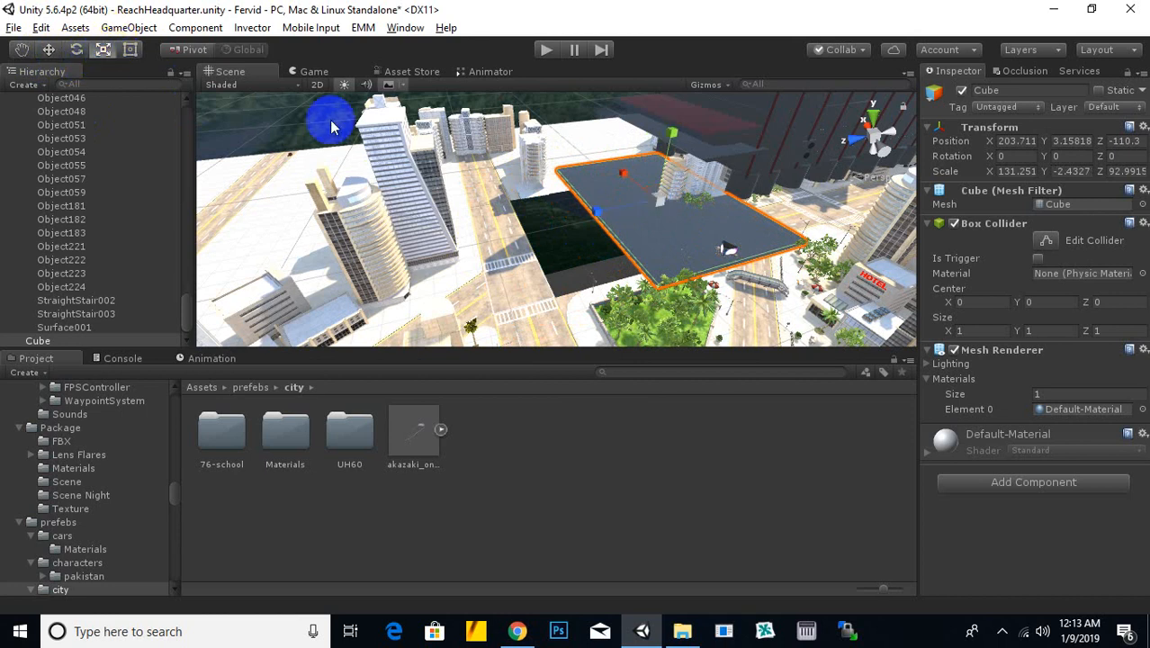
pyautogui.moveTo(596, 213); pyautogui.dragTo(543, 222)
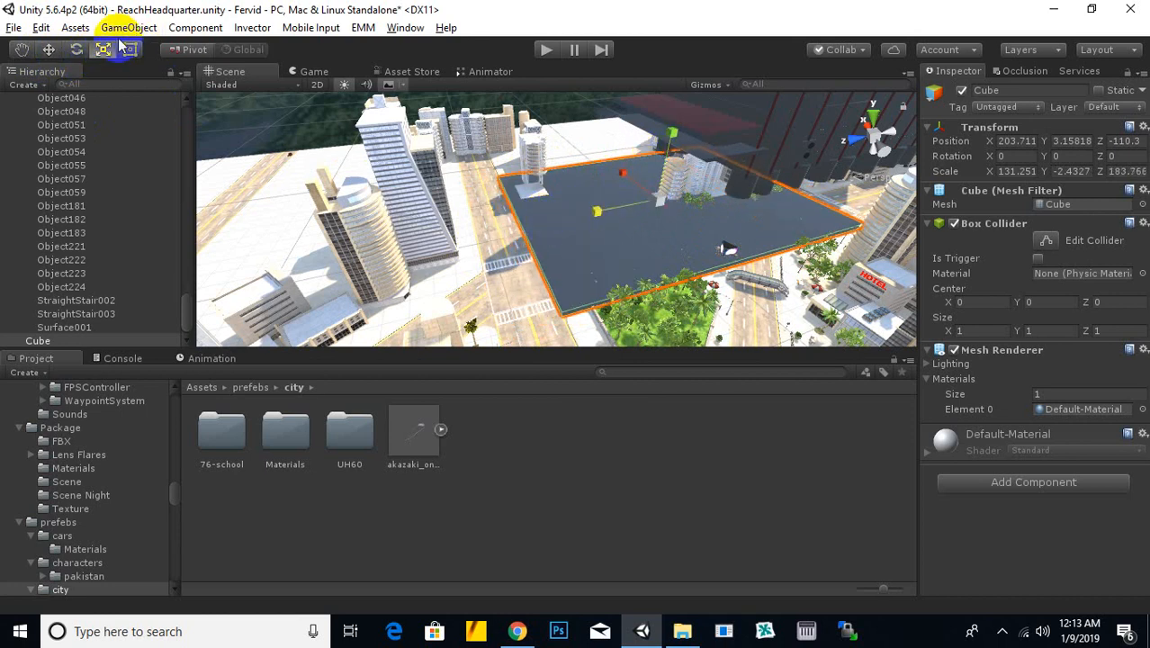
# Lower the slab to street level at about Y -2.4 and shift it to about Z -106.
pyautogui.click(51, 54)
pyautogui.moveTo(594, 207); pyautogui.dragTo(563, 218, button='middle')
pyautogui.scroll(5, 564, 215)
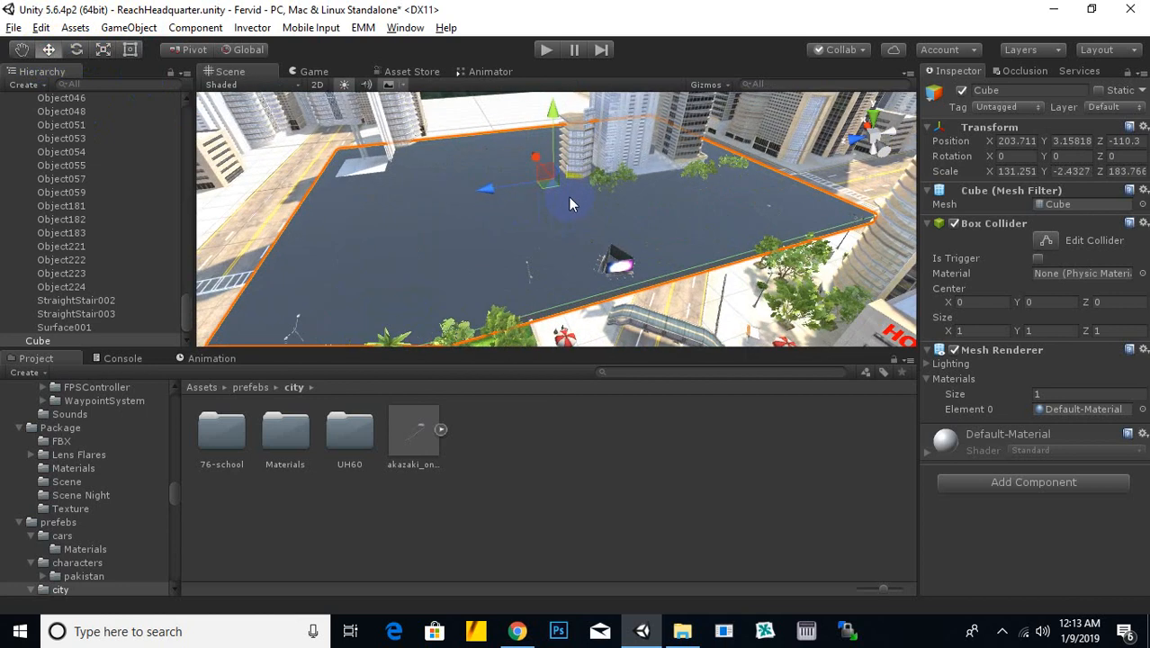
pyautogui.moveTo(546, 165); pyautogui.dragTo(565, 213, button='middle')
pyautogui.moveTo(568, 131); pyautogui.dragTo(570, 149)
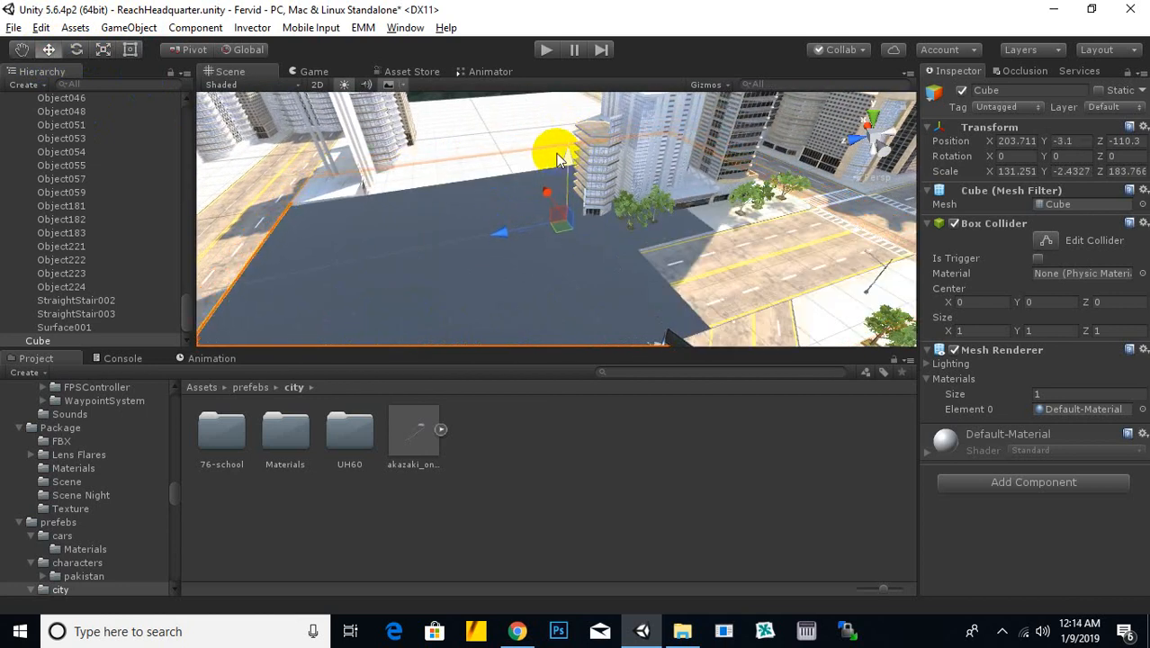
pyautogui.keyDown('alt'); pyautogui.moveTo(332, 243); pyautogui.dragTo(429, 221); pyautogui.keyUp('alt')
pyautogui.moveTo(431, 220); pyautogui.dragTo(592, 133, button='middle')
pyautogui.moveTo(592, 133); pyautogui.dragTo(472, 236, button='right')
pyautogui.moveTo(719, 129); pyautogui.dragTo(708, 133)
pyautogui.moveTo(707, 131); pyautogui.dragTo(728, 269, button='right')
pyautogui.press('f')
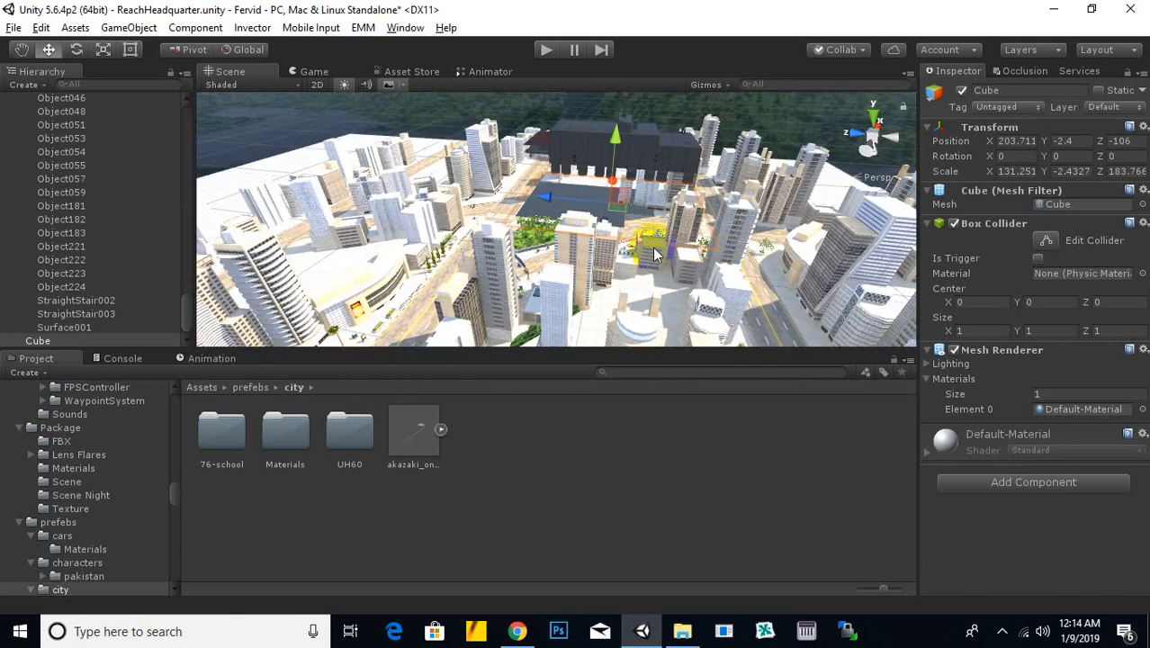
pyautogui.click(576, 147)
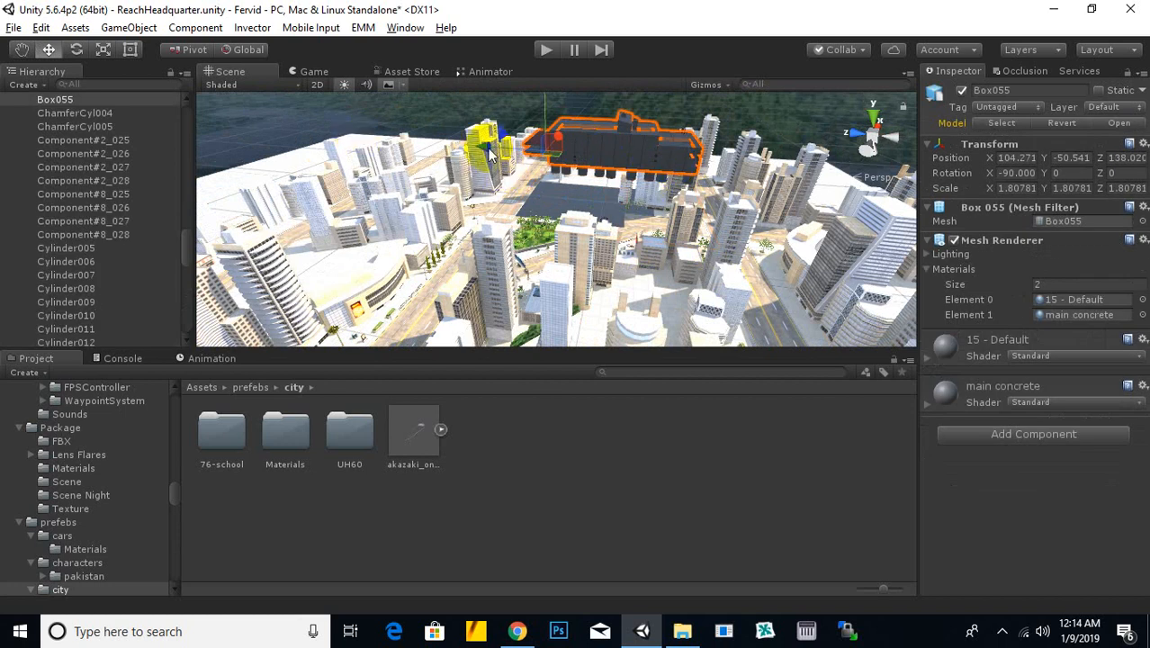
pyautogui.moveTo(489, 155); pyautogui.dragTo(408, 156)
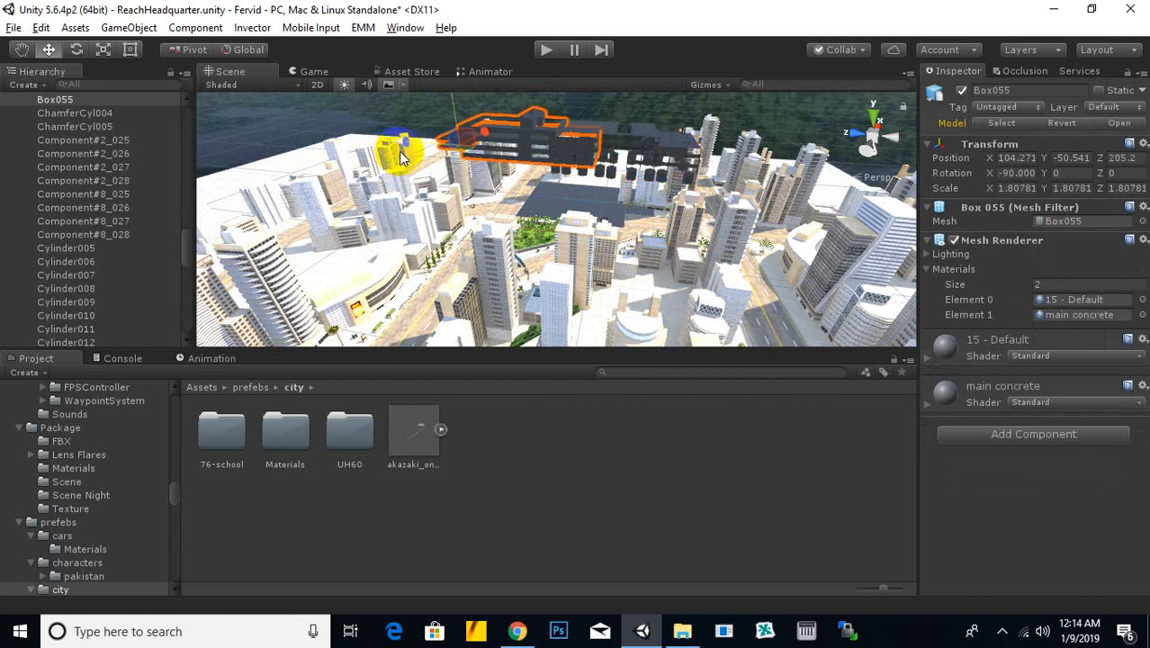
pyautogui.hotkey('ctrl', 'z')
# Move the whole militaryheadquarter object over the slab to about X 51.8, Y 72.7, Z -143.3.
pyautogui.scroll(15, 77, 252)
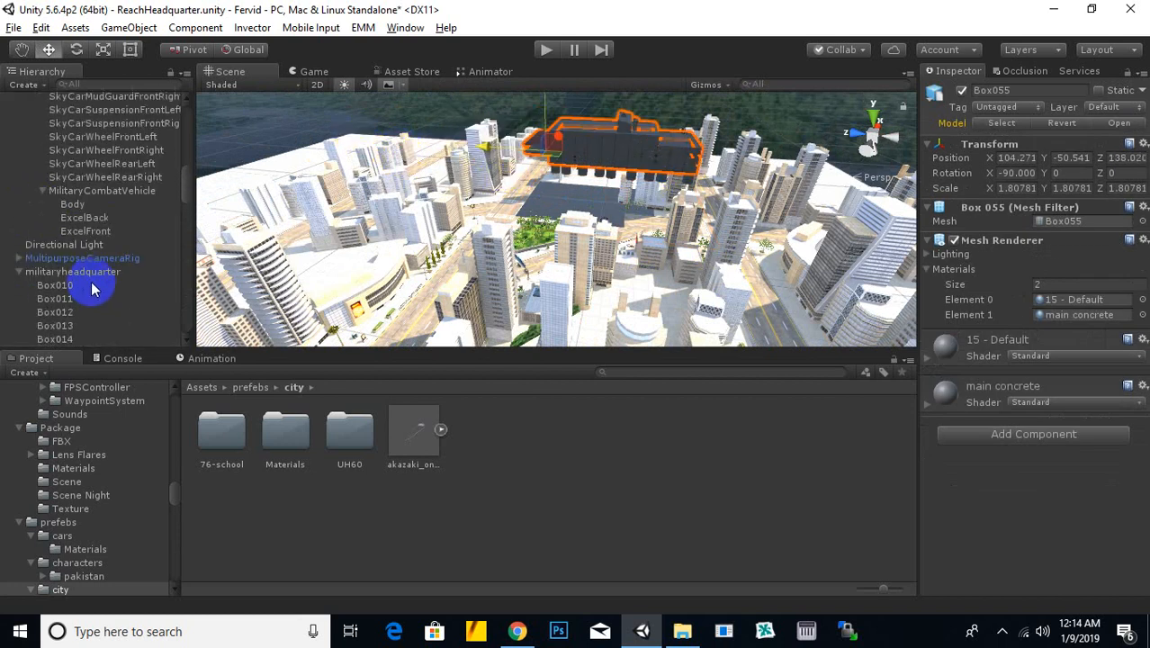
pyautogui.click(75, 273)
pyautogui.scroll(-3, 621, 185)
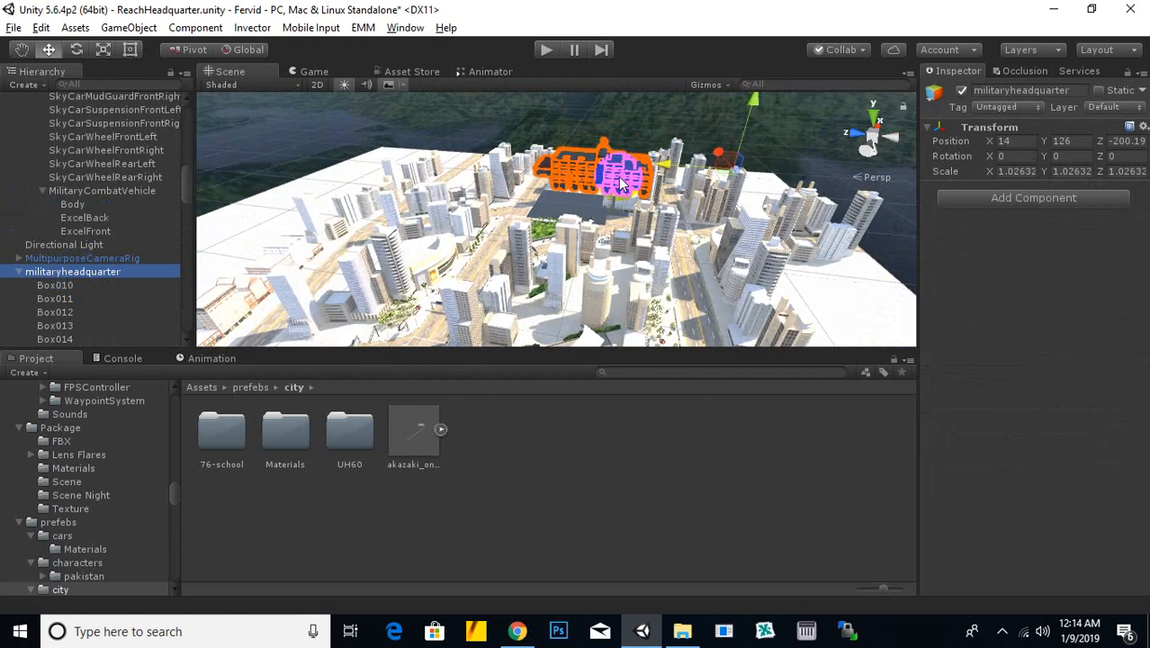
pyautogui.moveTo(669, 175); pyautogui.dragTo(565, 189)
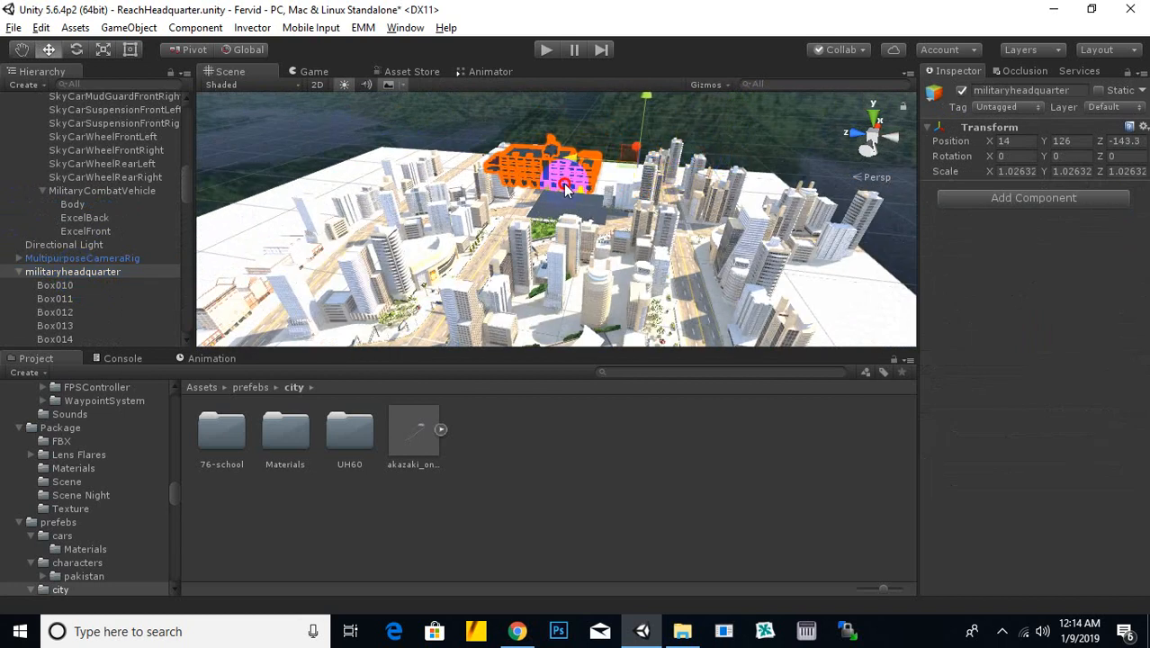
pyautogui.moveTo(660, 122); pyautogui.dragTo(630, 187)
pyautogui.press('f')
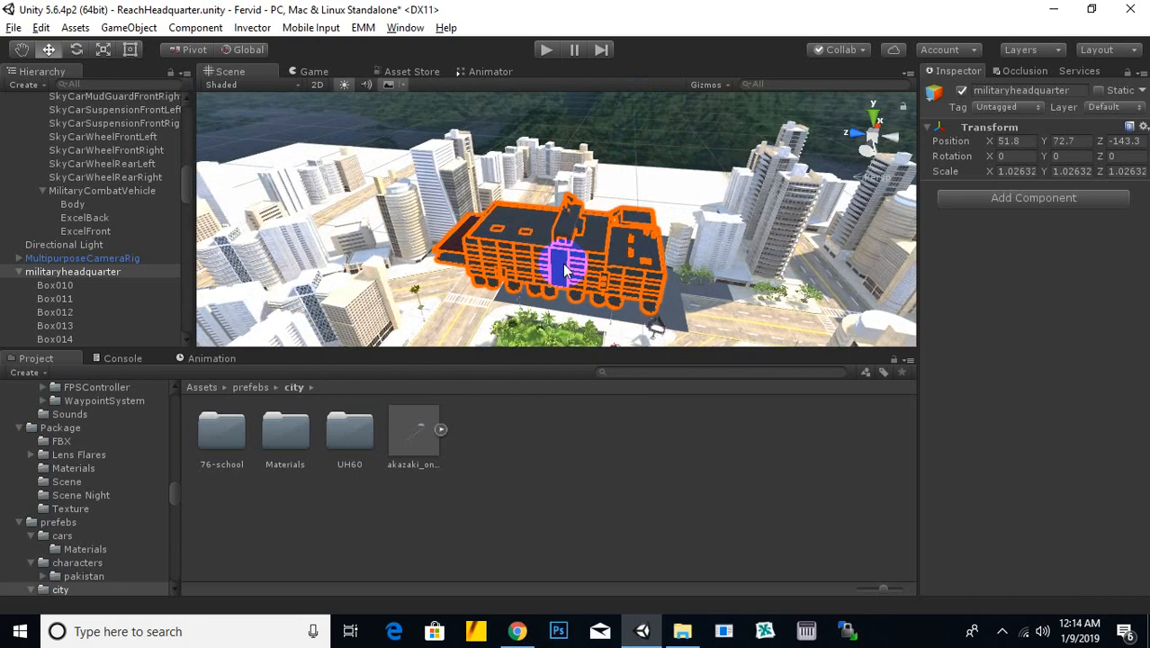
# Shift militaryheadquarter back to about X 81.8 and scale it down uniformly to about 0.92.
pyautogui.keyDown('alt'); pyautogui.moveTo(583, 189); pyautogui.dragTo(723, 253); pyautogui.keyUp('alt')
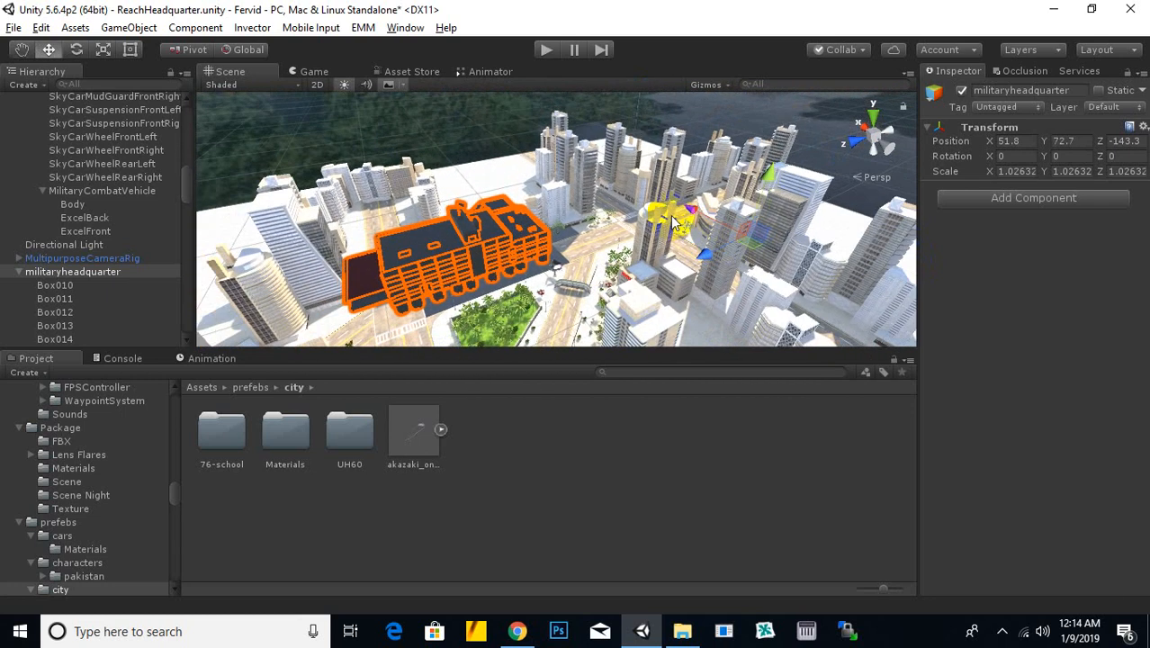
pyautogui.moveTo(673, 223); pyautogui.dragTo(603, 220)
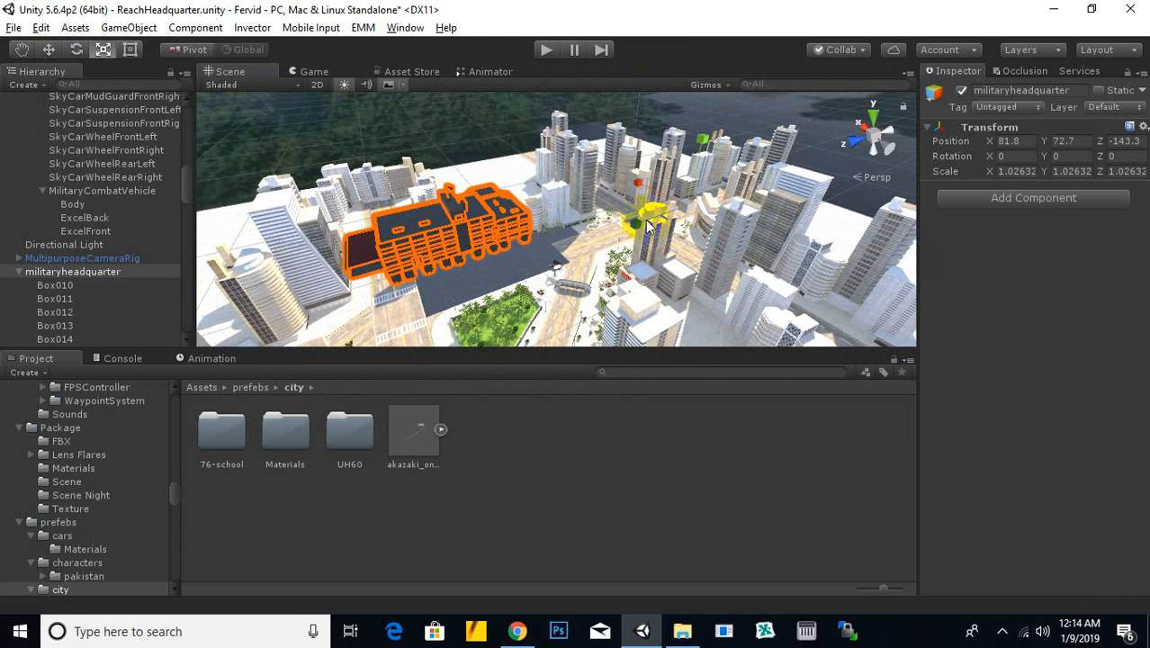
pyautogui.moveTo(681, 214); pyautogui.dragTo(659, 222)
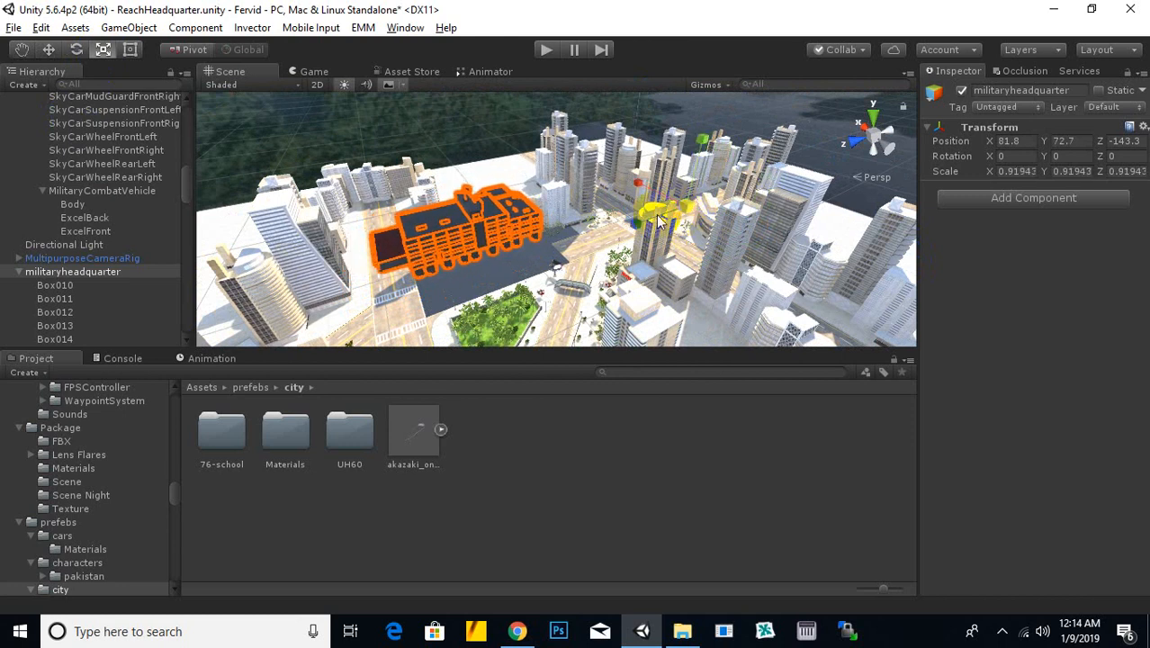
pyautogui.keyDown('alt'); pyautogui.moveTo(315, 198); pyautogui.dragTo(482, 262); pyautogui.keyUp('alt')
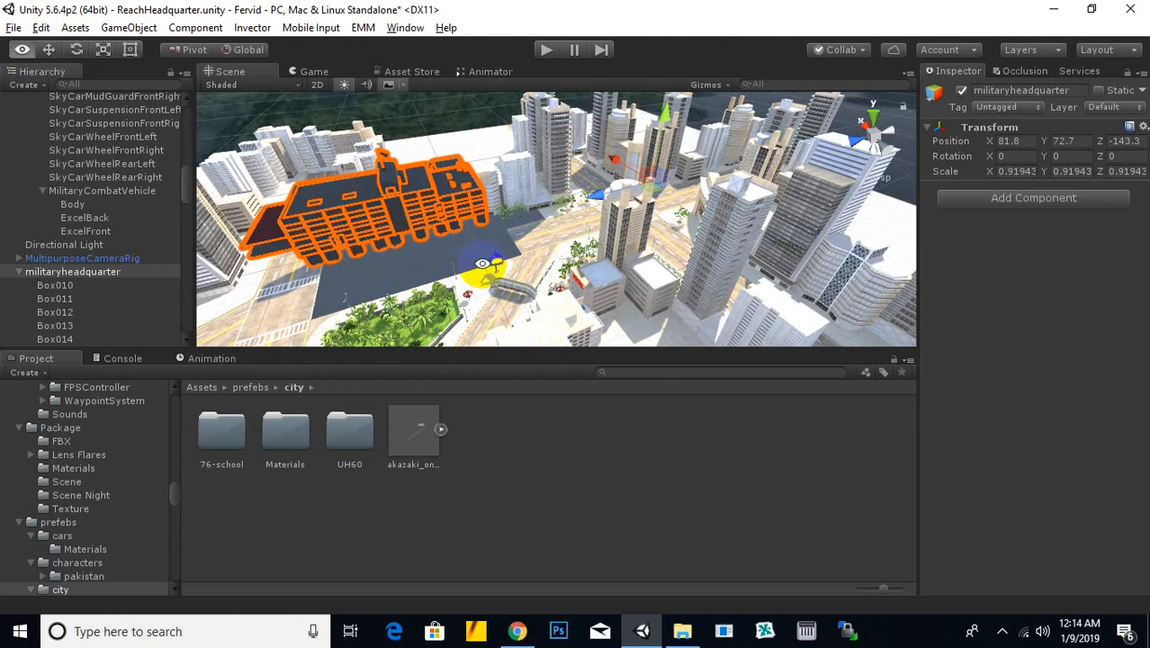
# Position militaryheadquarter at about X 88.7 and lower it to about Y 59.3.
pyautogui.moveTo(604, 176); pyautogui.dragTo(586, 174)
pyautogui.moveTo(490, 237)
pyautogui.keyDown('alt'); pyautogui.mouseDown()
pyautogui.moveTo(454, 246)
pyautogui.moveTo(485, 232)
pyautogui.mouseUp(); pyautogui.keyUp('alt')
pyautogui.moveTo(449, 229); pyautogui.dragTo(461, 232, button='middle')
pyautogui.keyDown('alt'); pyautogui.moveTo(460, 231); pyautogui.dragTo(576, 135); pyautogui.keyUp('alt')
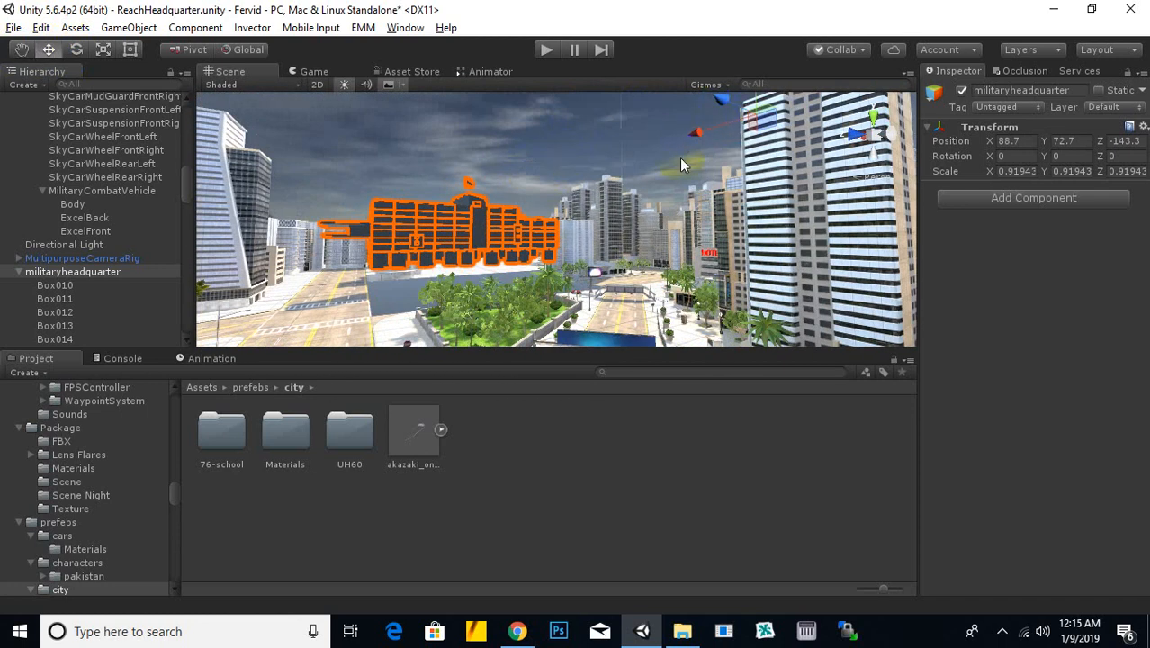
pyautogui.moveTo(756, 112); pyautogui.dragTo(757, 137)
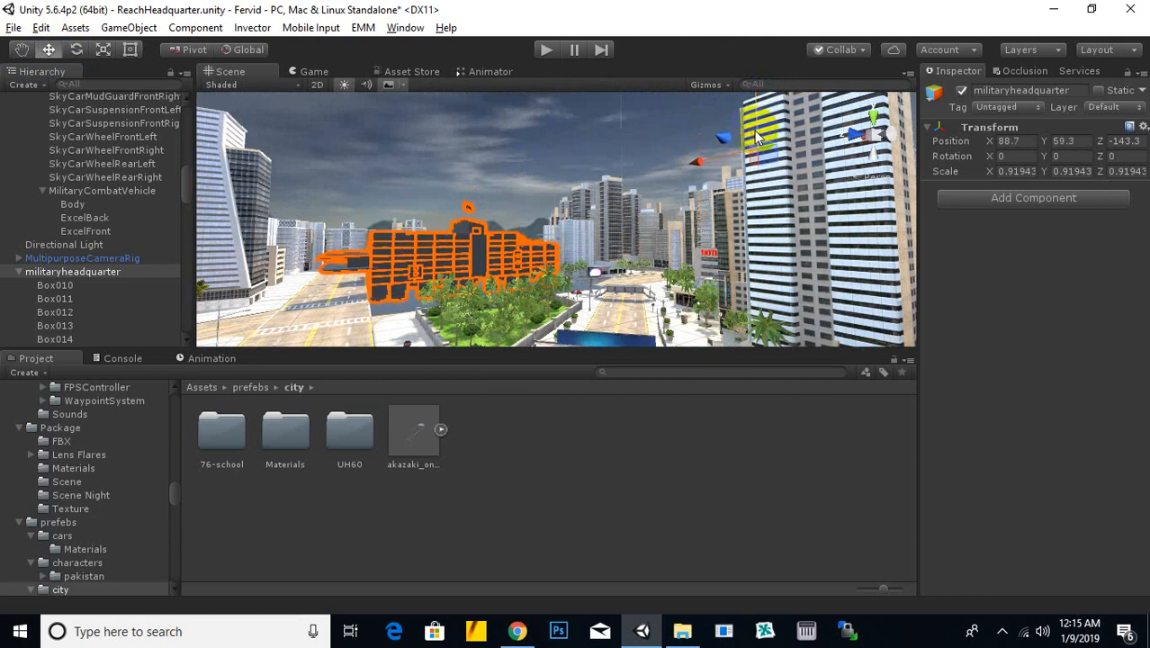
# Examine the headquarters facade and flag, and check the city folder's materials and the akazaki_only_building model's contents.
pyautogui.scroll(3, 433, 256)
pyautogui.keyDown('alt'); pyautogui.moveTo(367, 264); pyautogui.dragTo(486, 293); pyautogui.keyUp('alt')
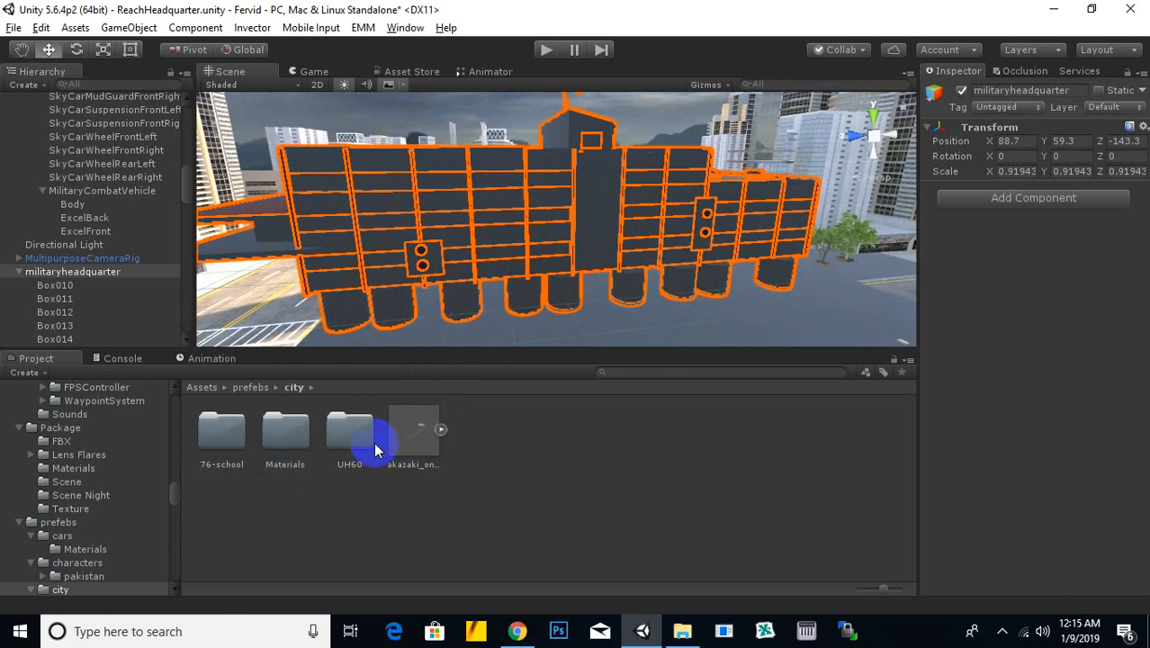
pyautogui.doubleClick(297, 441)
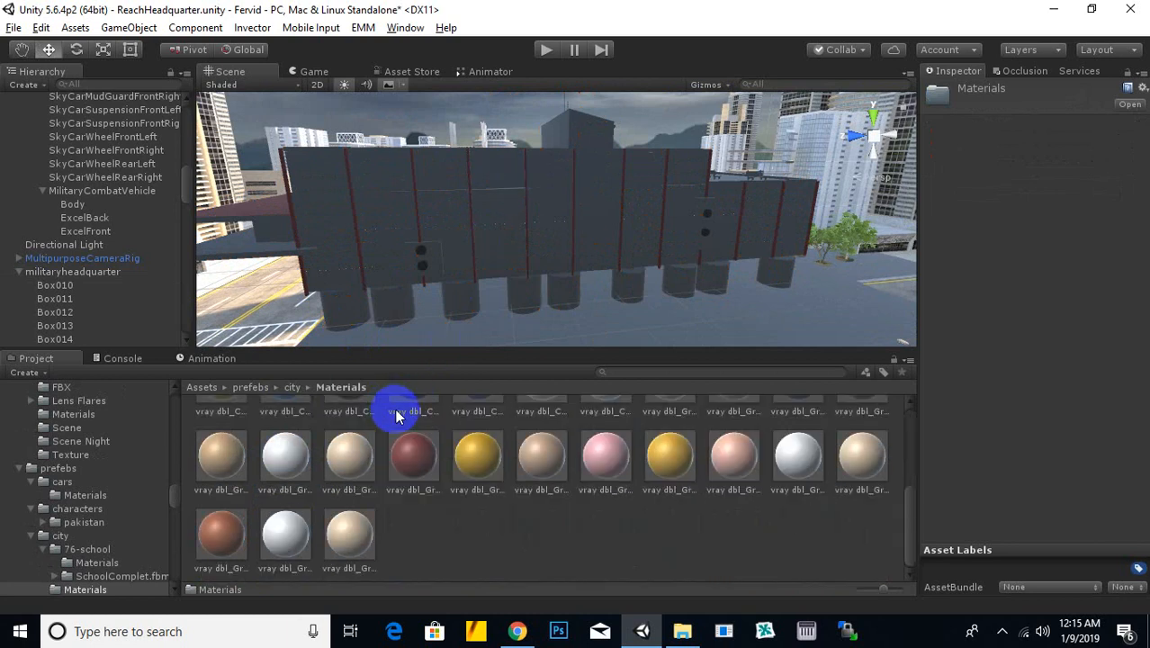
pyautogui.click(293, 387)
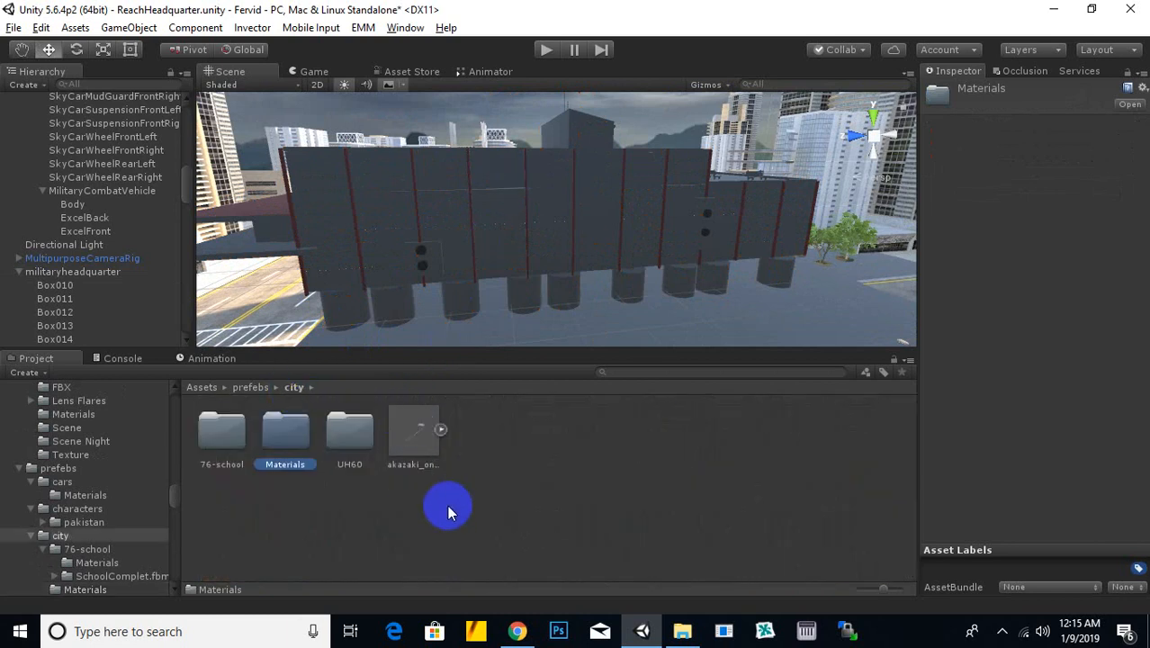
pyautogui.click(421, 460)
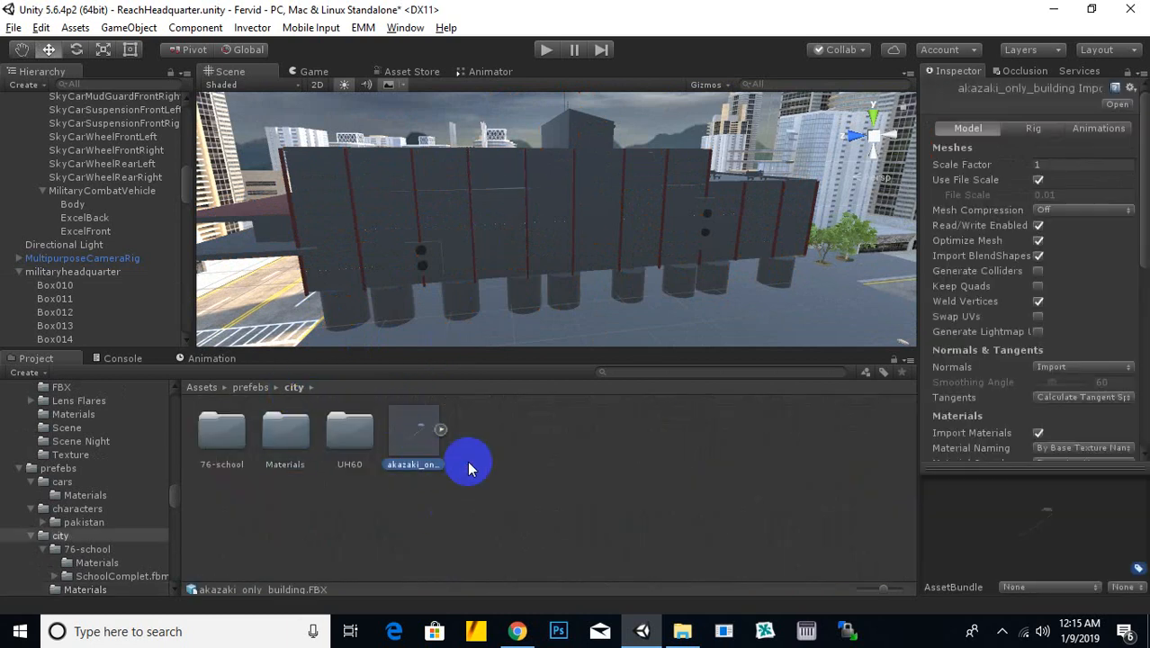
pyautogui.click(518, 498)
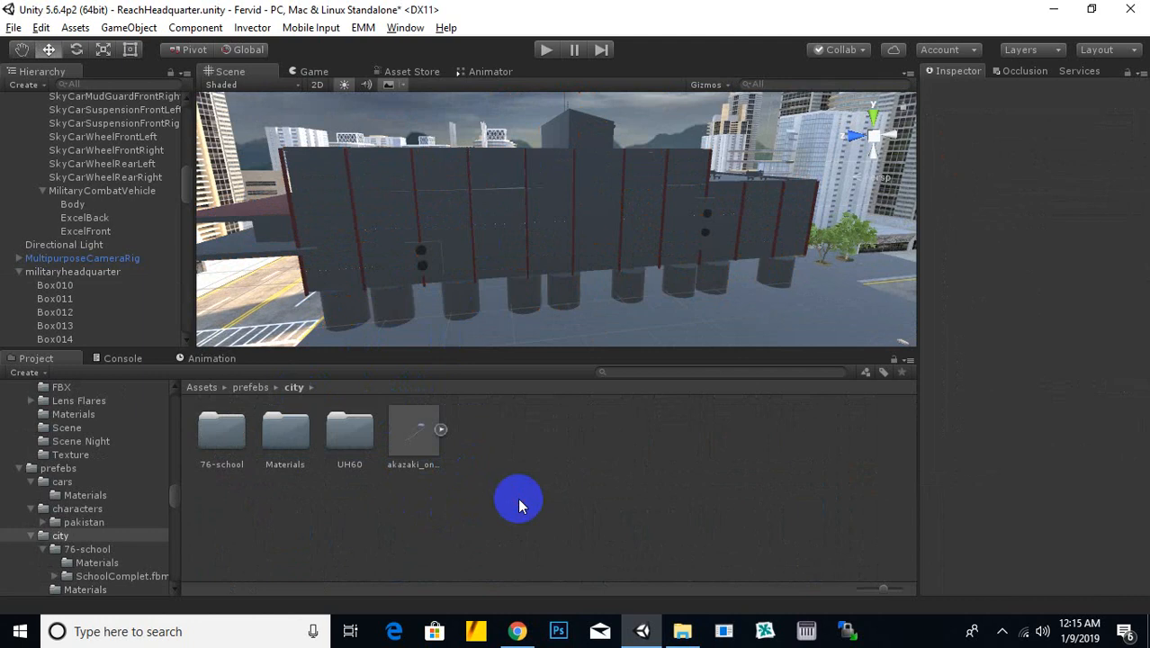
pyautogui.click(405, 441)
pyautogui.click(440, 430)
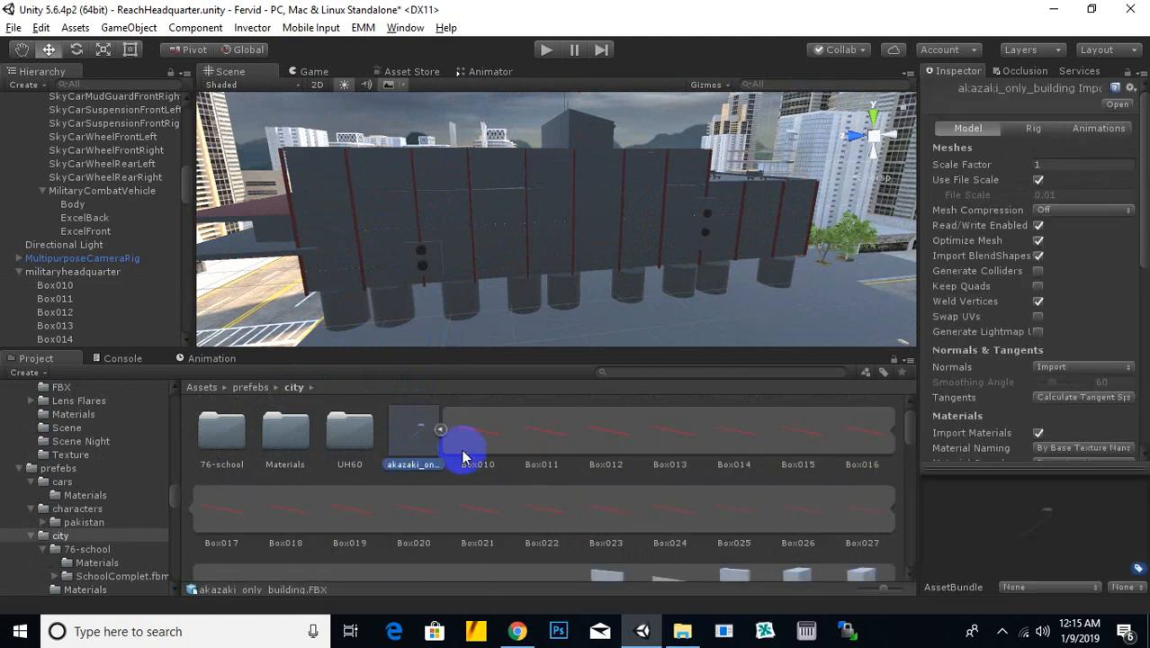
pyautogui.click(440, 429)
pyautogui.moveTo(491, 216); pyautogui.dragTo(494, 291, button='middle')
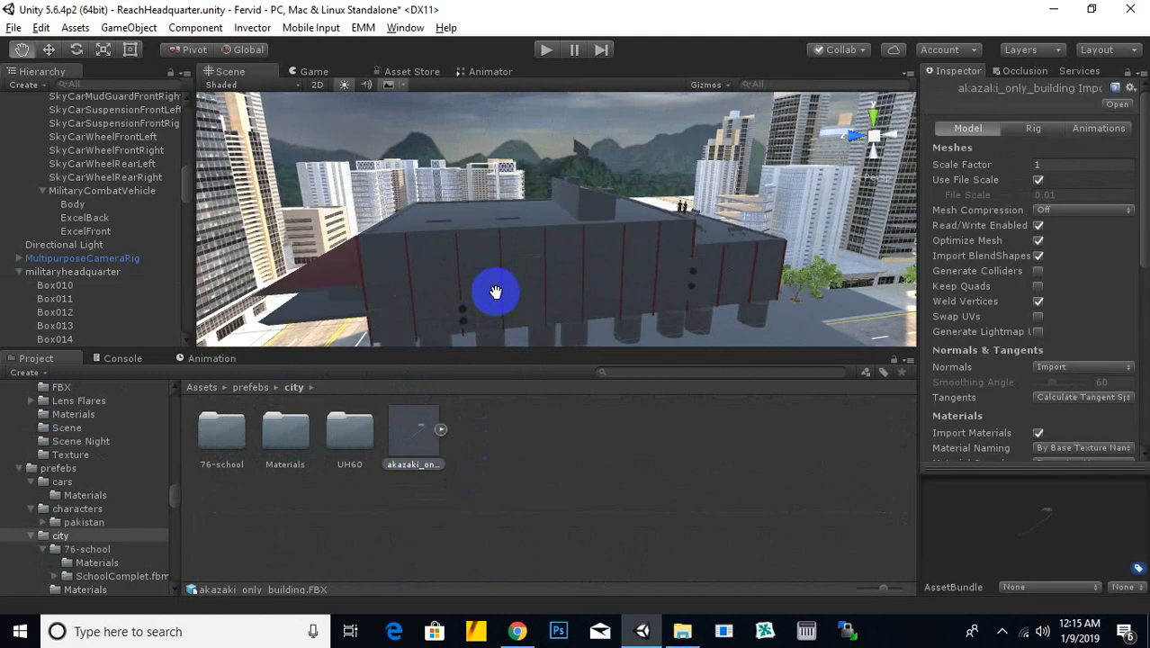
pyautogui.scroll(3, 566, 243)
pyautogui.click(590, 142)
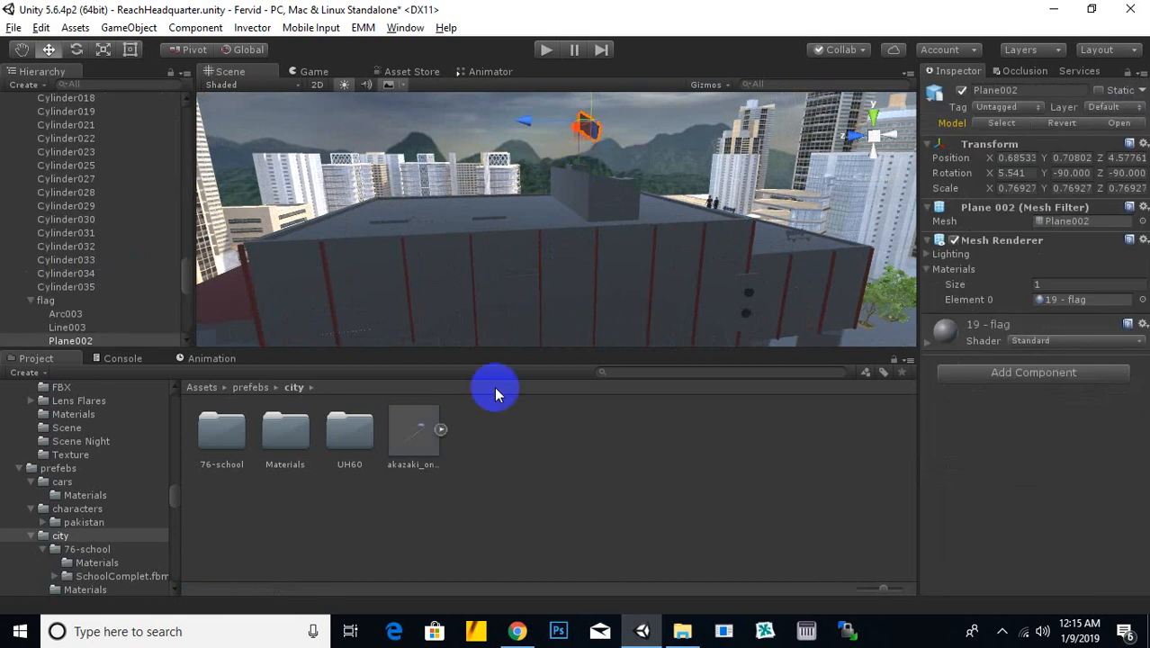
pyautogui.moveTo(543, 177); pyautogui.dragTo(570, 230, button='middle')
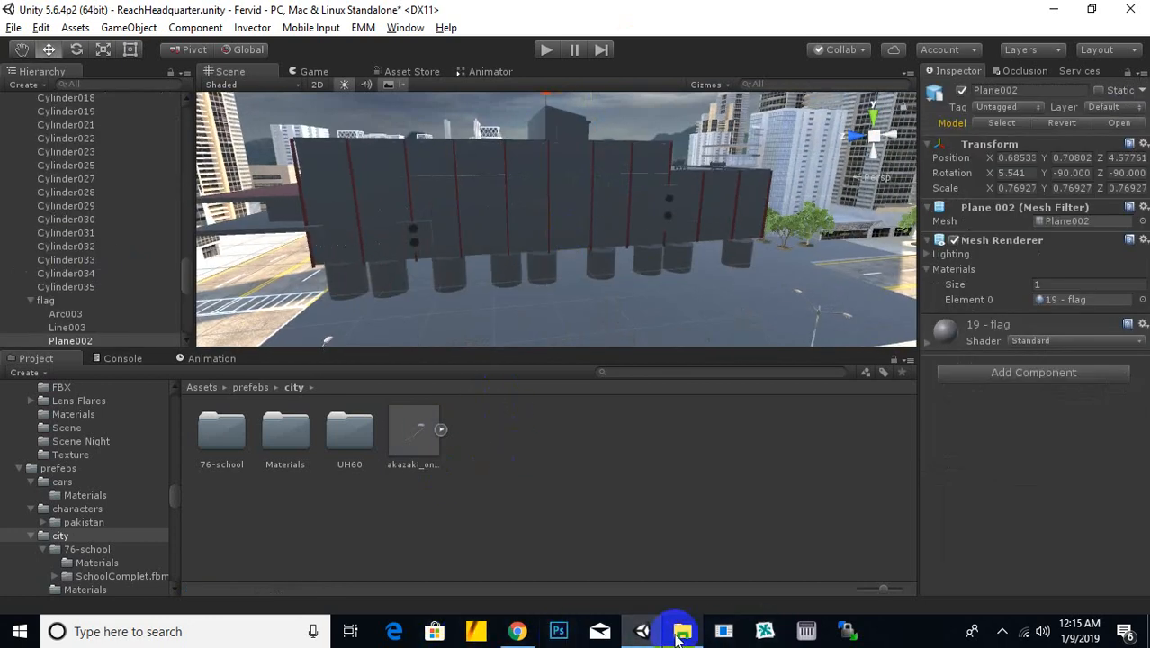
# Switch to File Explorer and look through unityassets > architecture > buildings > citynew for akazaki_only_building.FBX and its companion files, then return to Unity.
pyautogui.click(681, 633)
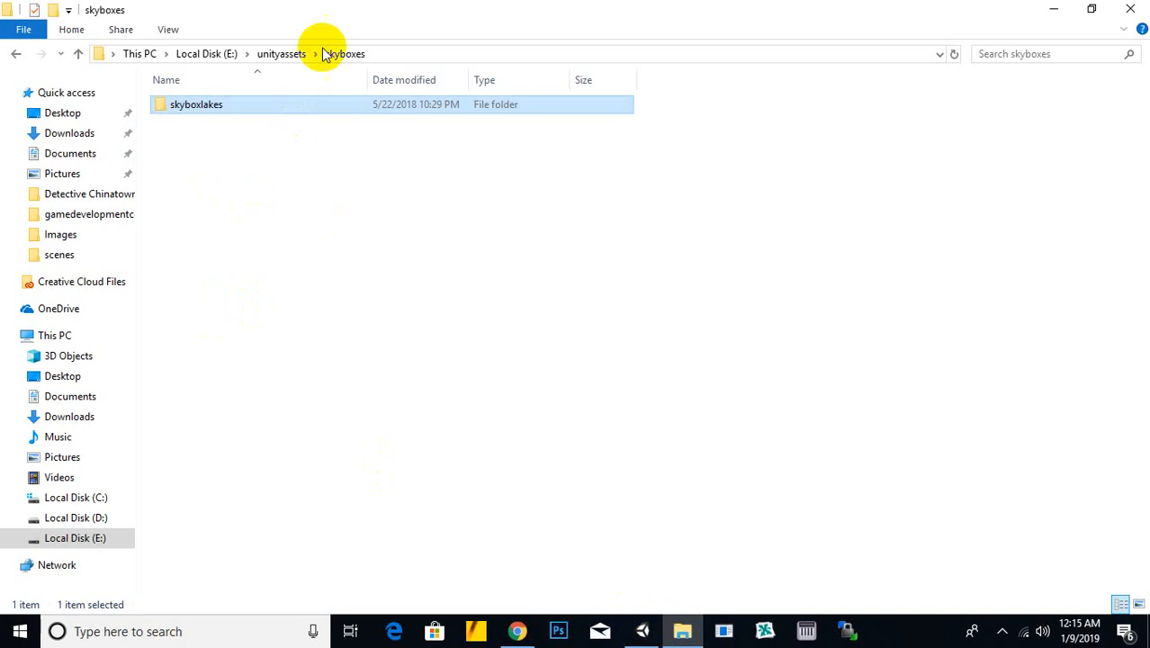
pyautogui.click(281, 55)
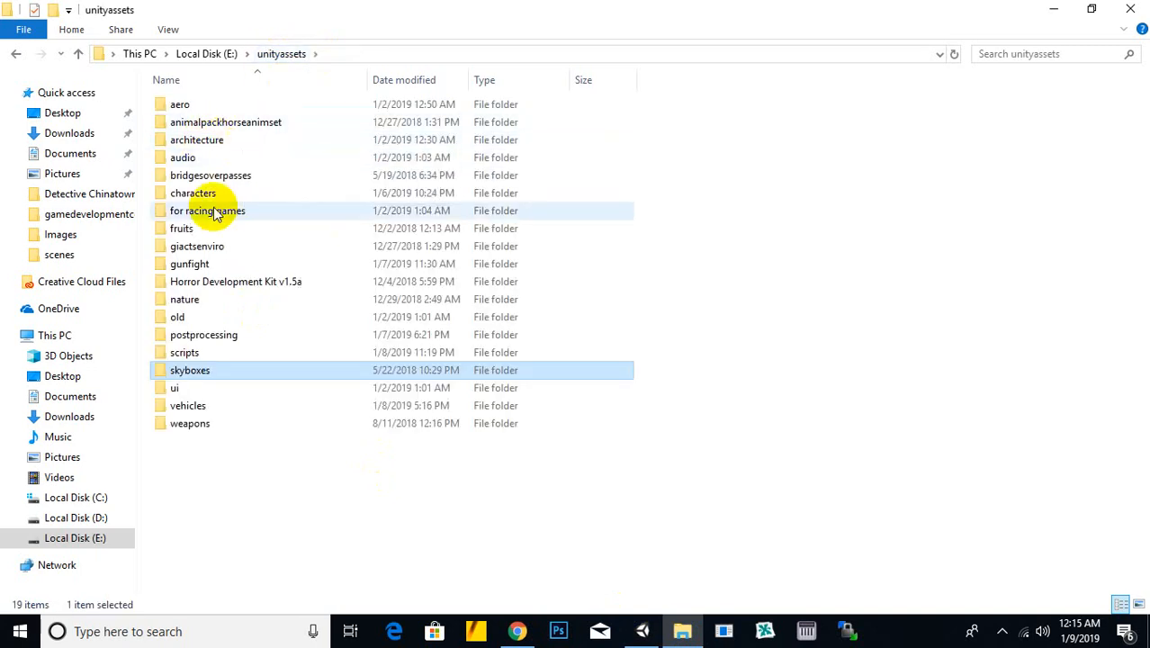
pyautogui.doubleClick(203, 140)
pyautogui.doubleClick(200, 125)
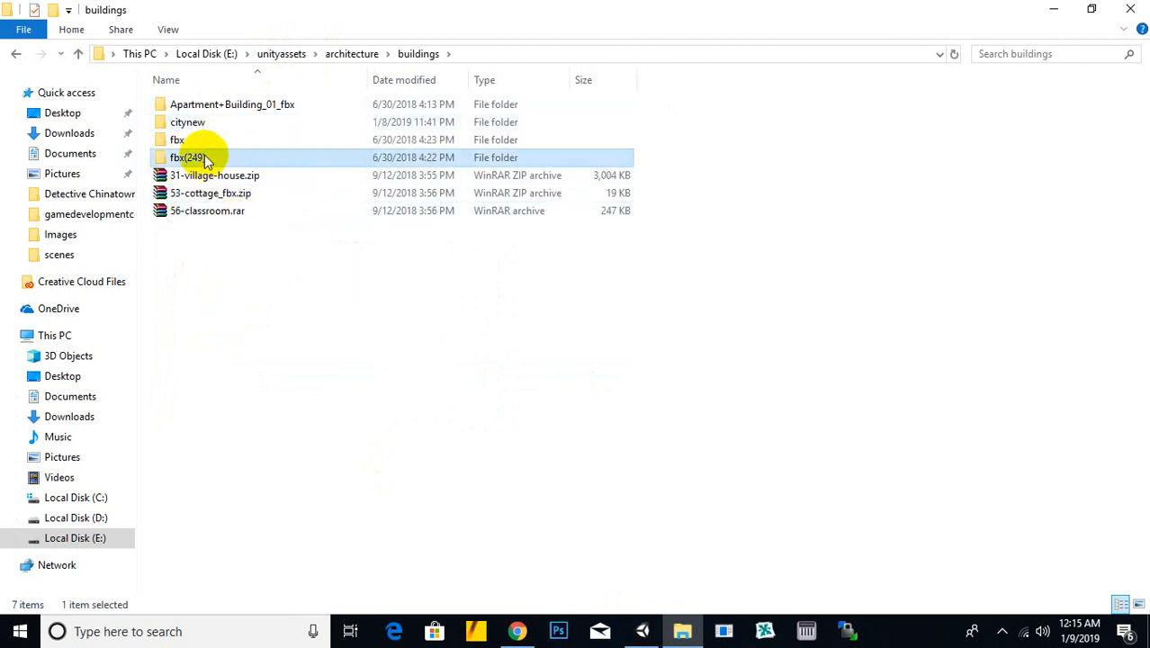
pyautogui.doubleClick(189, 121)
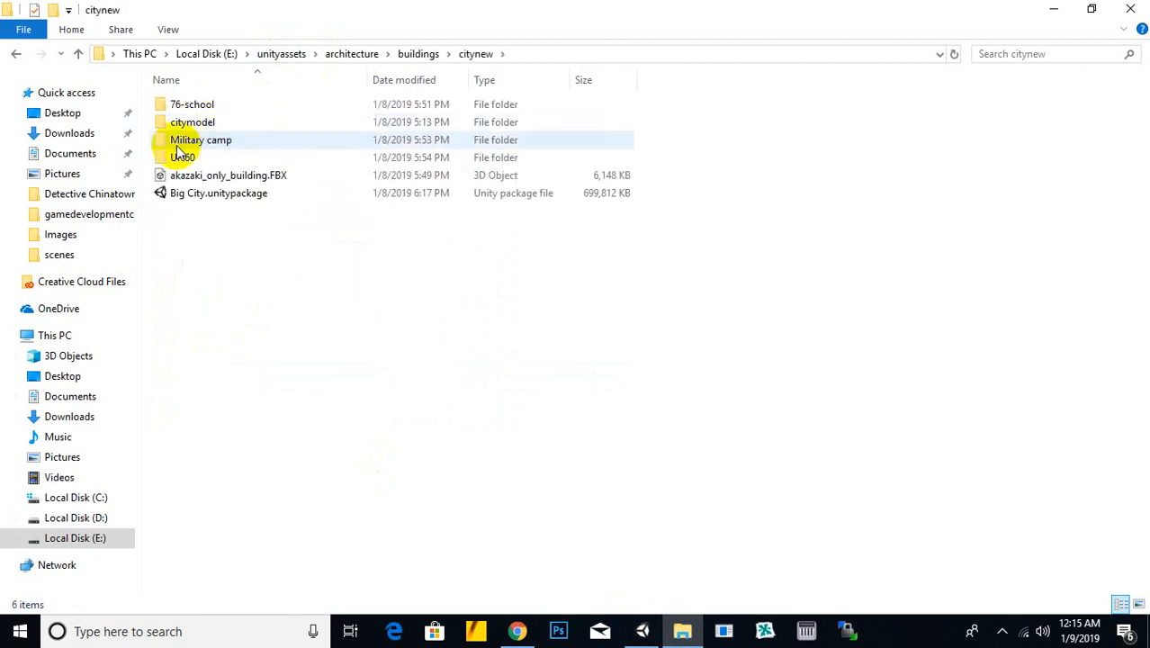
pyautogui.click(207, 178)
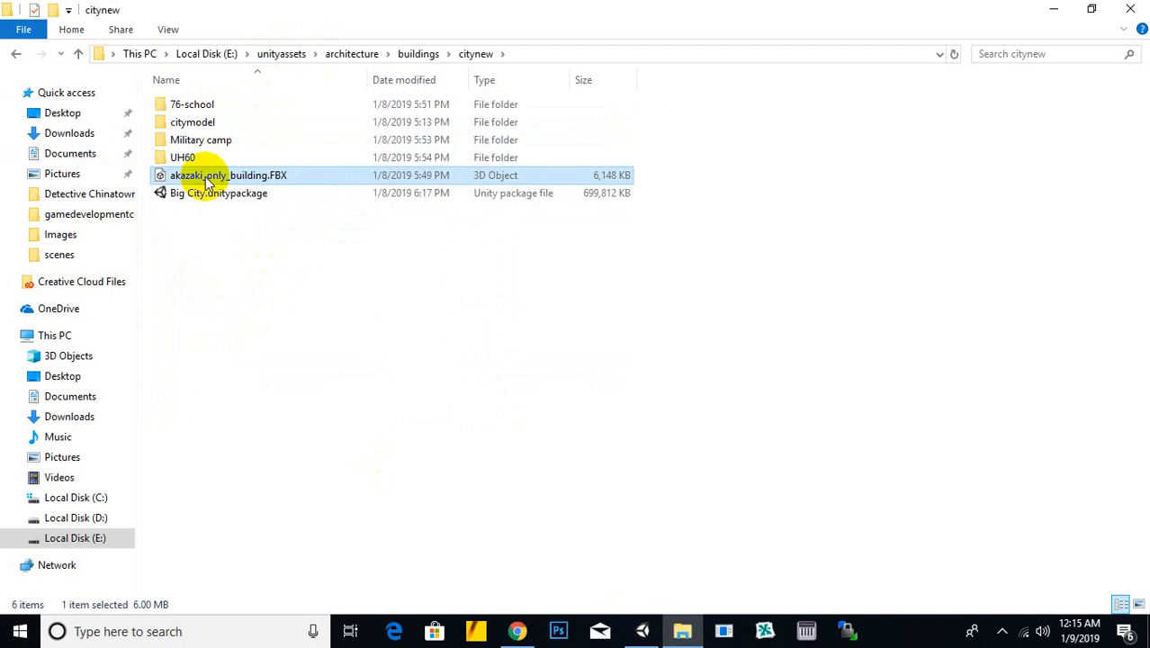
pyautogui.click(251, 265)
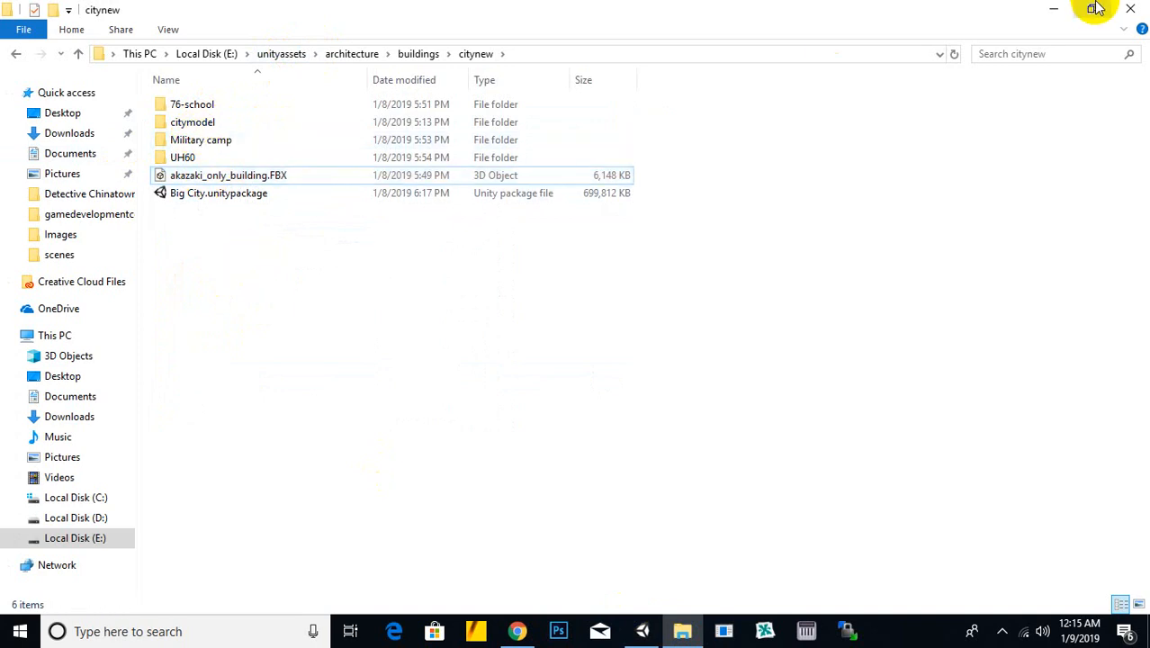
pyautogui.click(1123, 19)
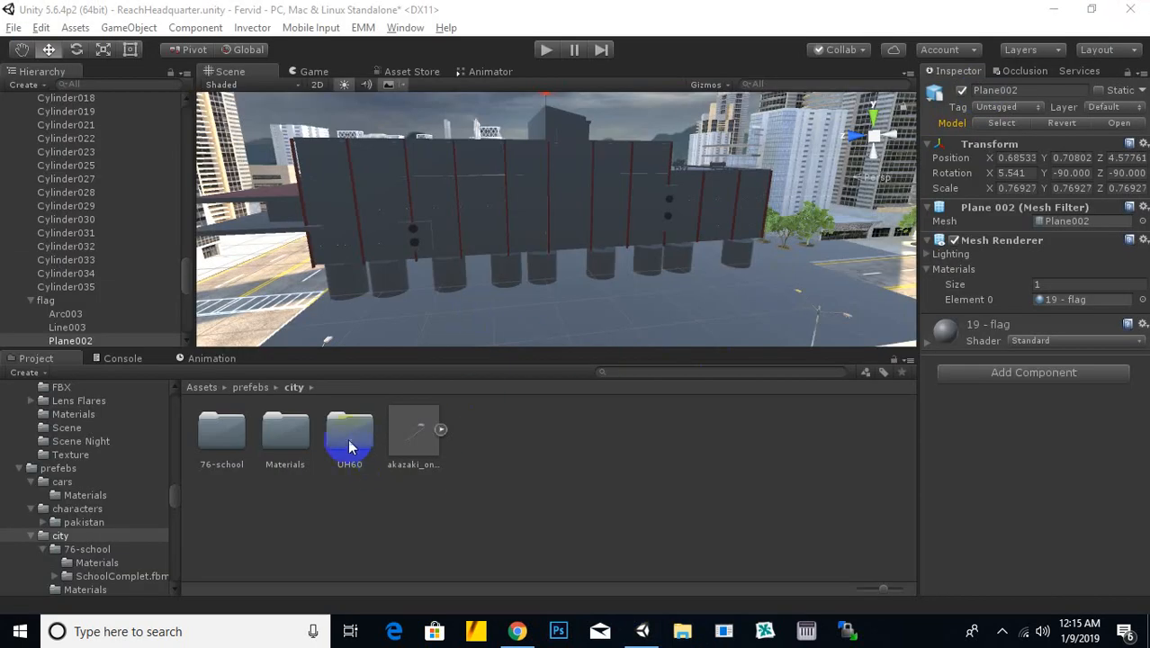
# From the city Materials folder, apply the red ulaan baga material to the headquarters walls and a light pink vray dbl material to its window rows.
pyautogui.doubleClick(281, 437)
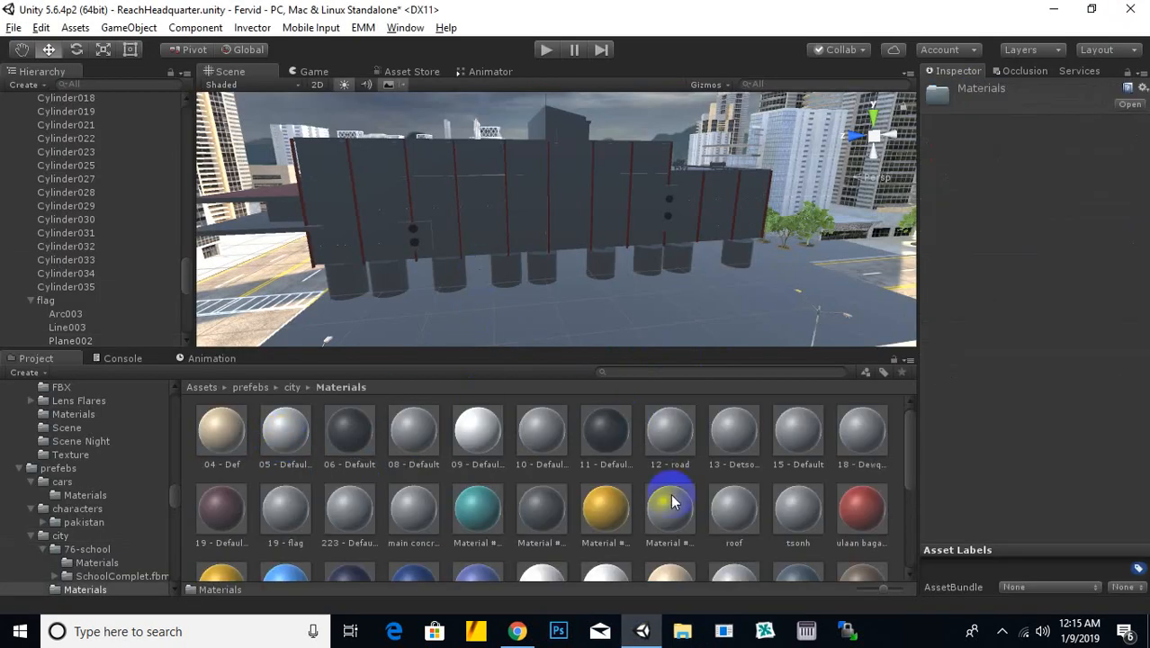
pyautogui.moveTo(847, 479); pyautogui.dragTo(494, 185)
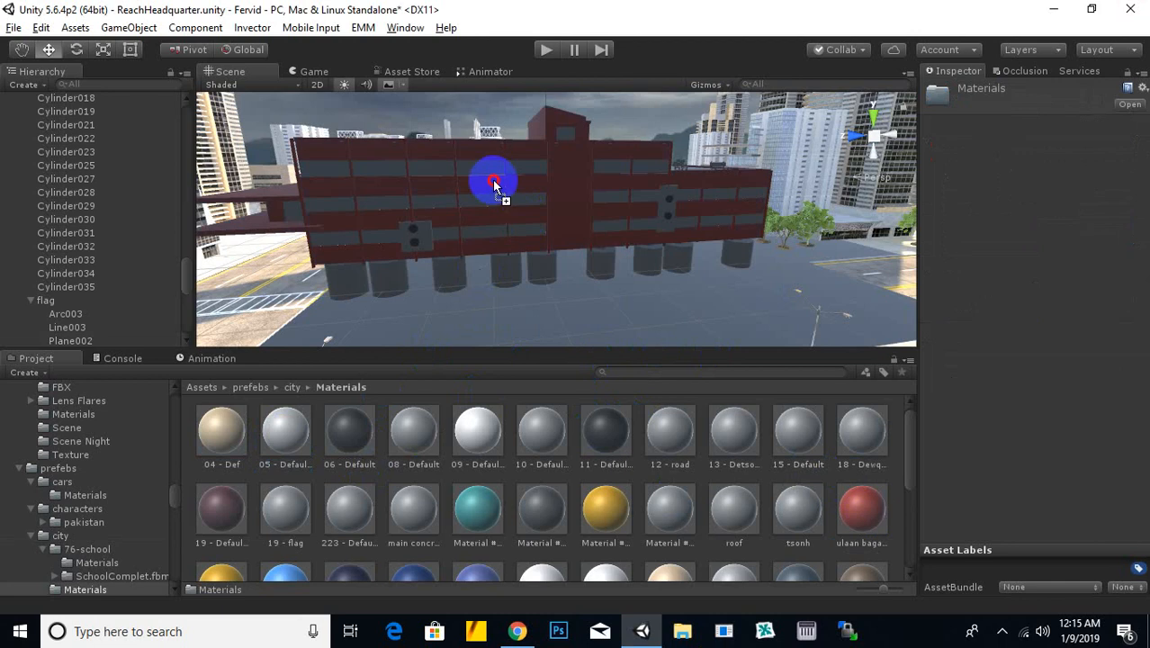
pyautogui.scroll(-5, 621, 448)
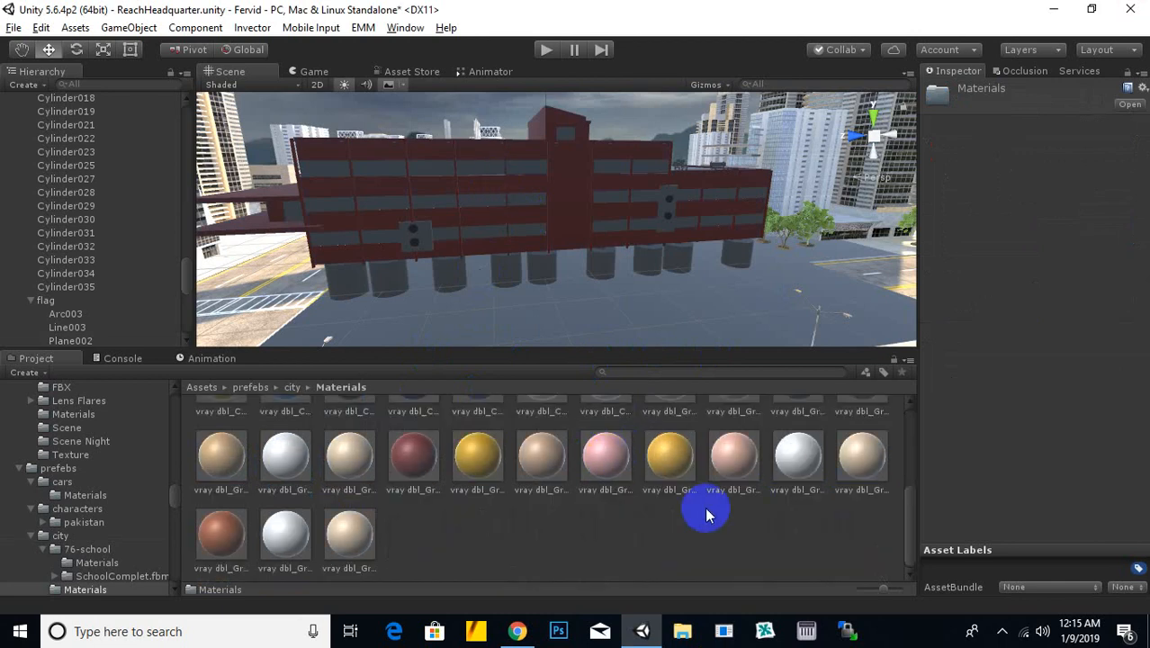
pyautogui.scroll(1, 707, 514)
pyautogui.moveTo(733, 423); pyautogui.dragTo(534, 173)
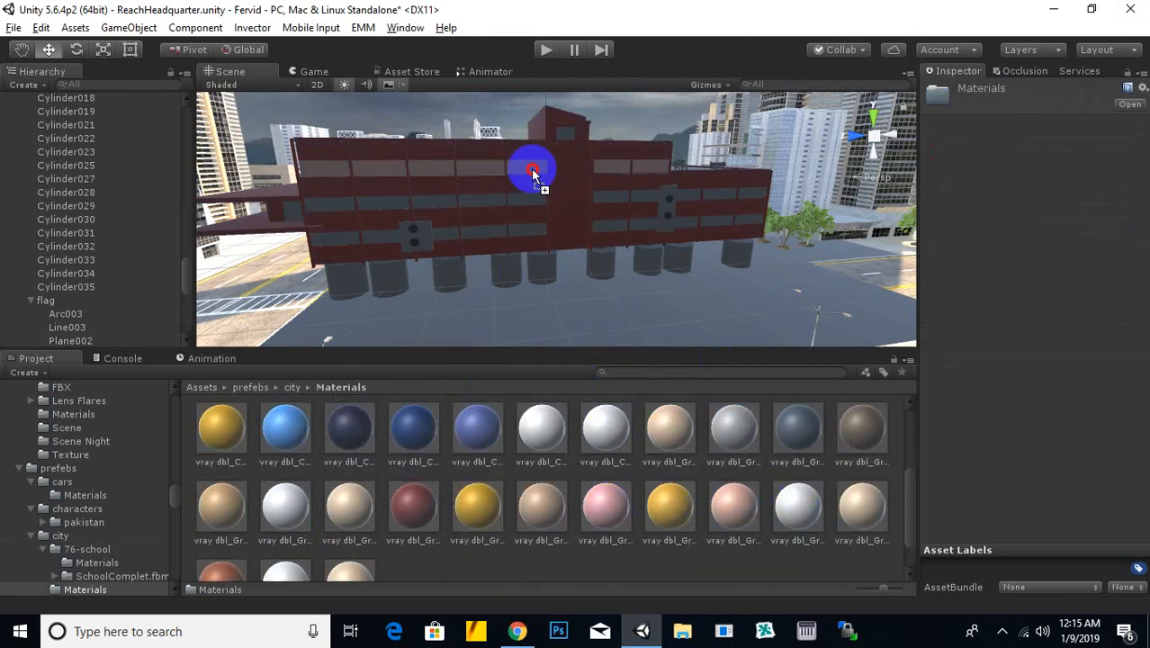
pyautogui.moveTo(756, 501); pyautogui.dragTo(596, 236)
# Examine the recoloured headquarters from above and up close, including its roof, facade and windows.
pyautogui.moveTo(596, 235); pyautogui.dragTo(616, 229, button='middle')
pyautogui.keyDown('alt'); pyautogui.moveTo(615, 228); pyautogui.dragTo(501, 303); pyautogui.keyUp('alt')
pyautogui.scroll(6, 618, 220)
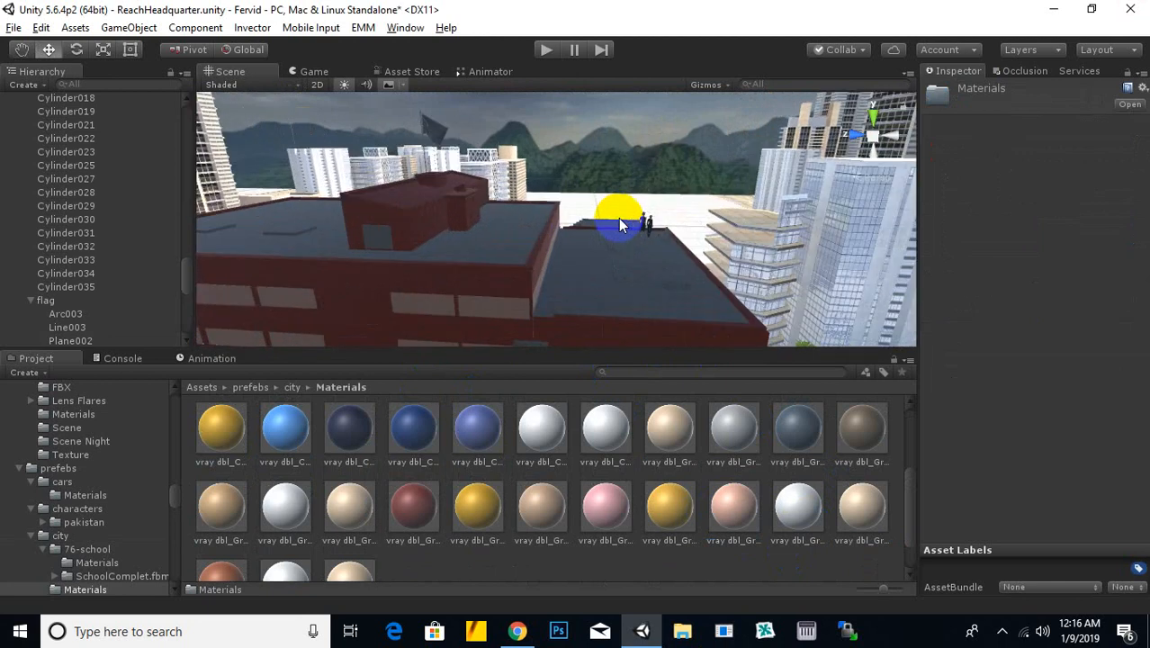
pyautogui.moveTo(618, 220); pyautogui.dragTo(660, 195, button='middle')
pyautogui.scroll(-4, 555, 216)
pyautogui.scroll(7, 660, 195)
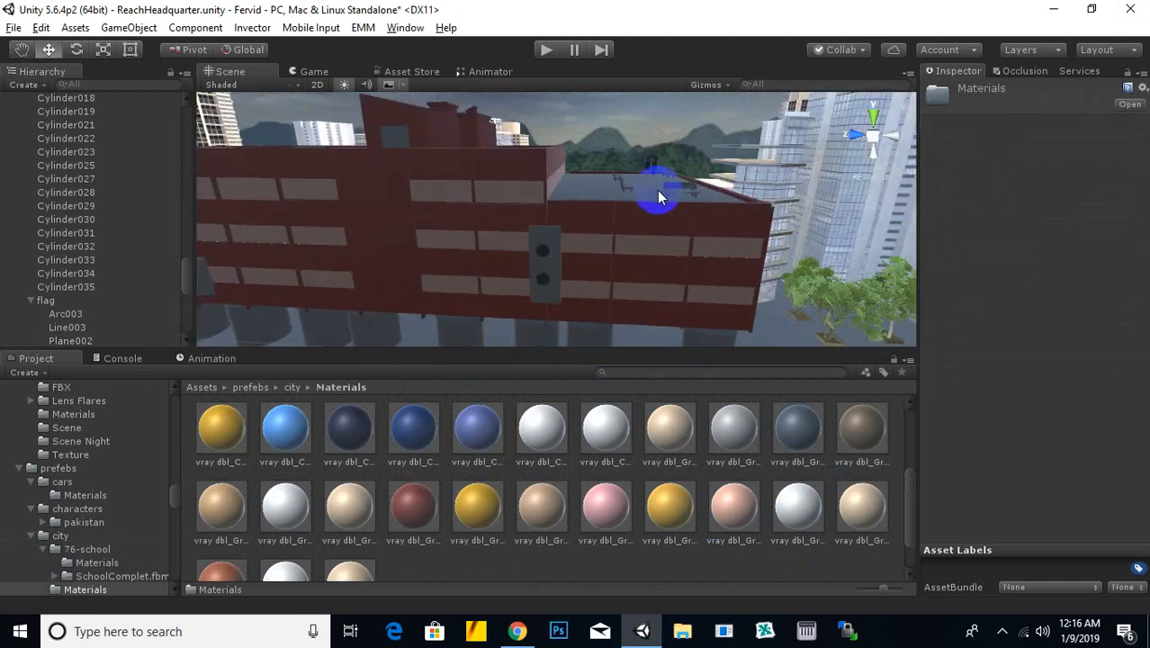
pyautogui.scroll(-8, 630, 219)
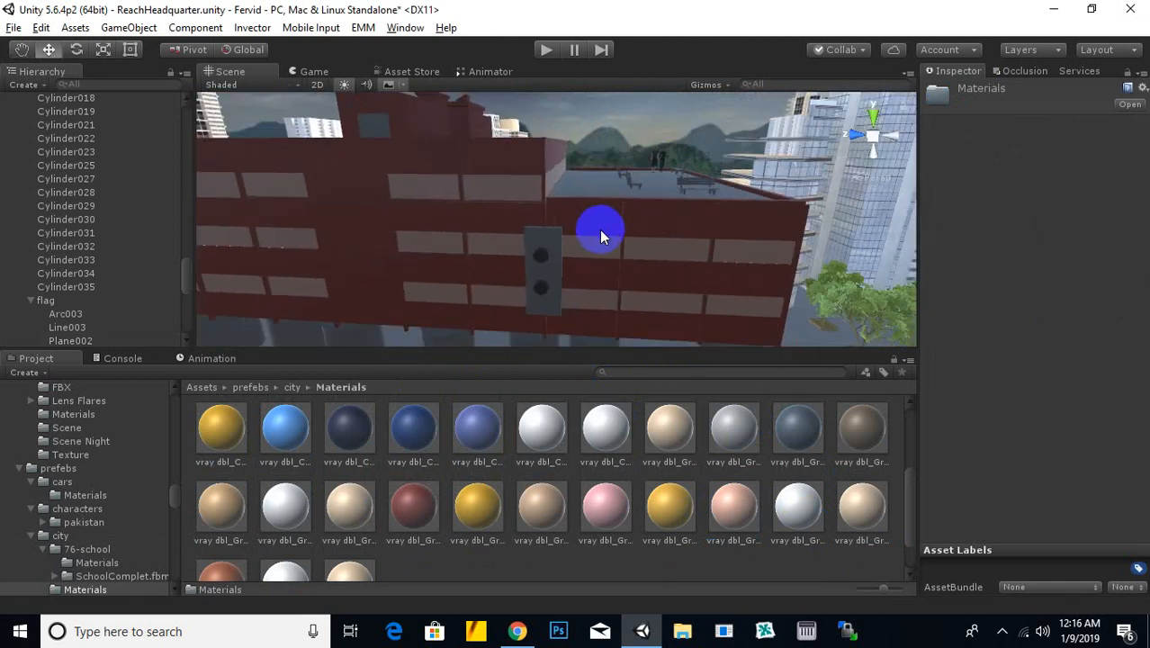
# Survey the whole city from a distance and several angles, checking how the headquarters sits among the surrounding buildings.
pyautogui.scroll(-4, 578, 249)
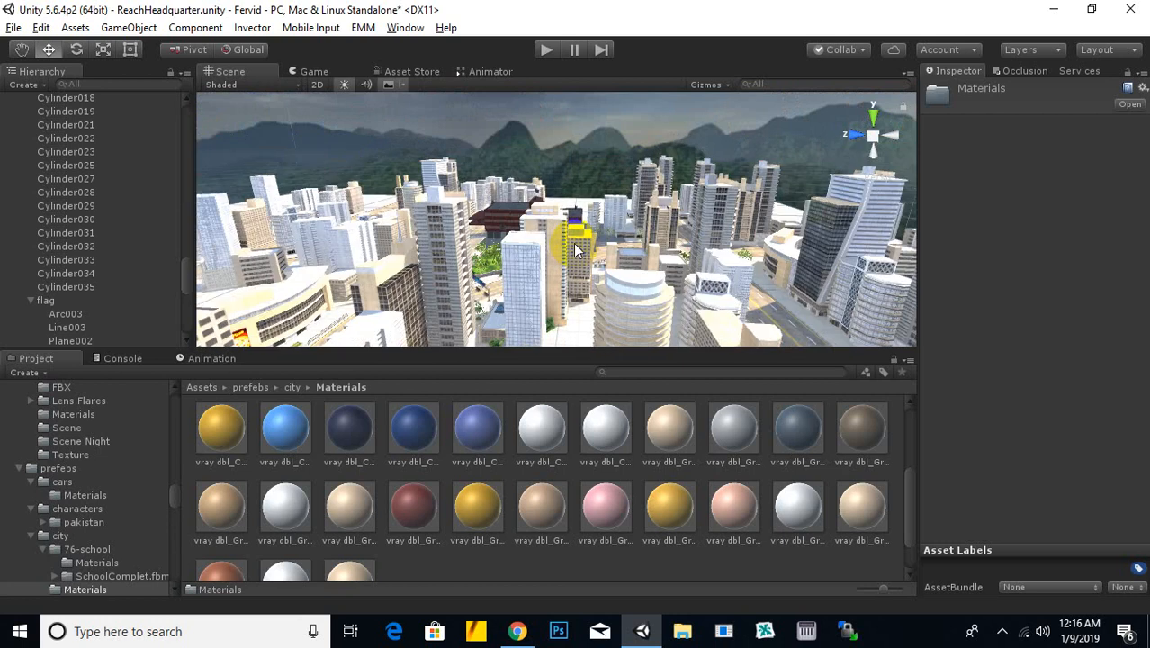
pyautogui.scroll(-5, 573, 242)
pyautogui.keyDown('alt'); pyautogui.moveTo(570, 248); pyautogui.dragTo(791, 272); pyautogui.keyUp('alt')
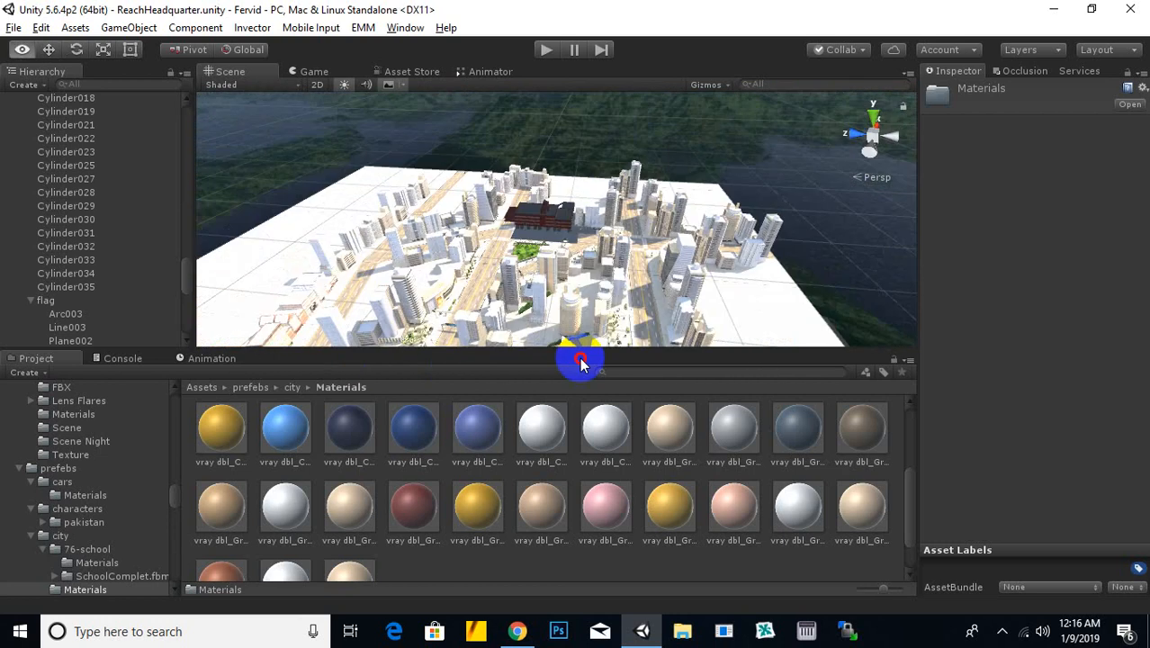
pyautogui.scroll(-3, 774, 270)
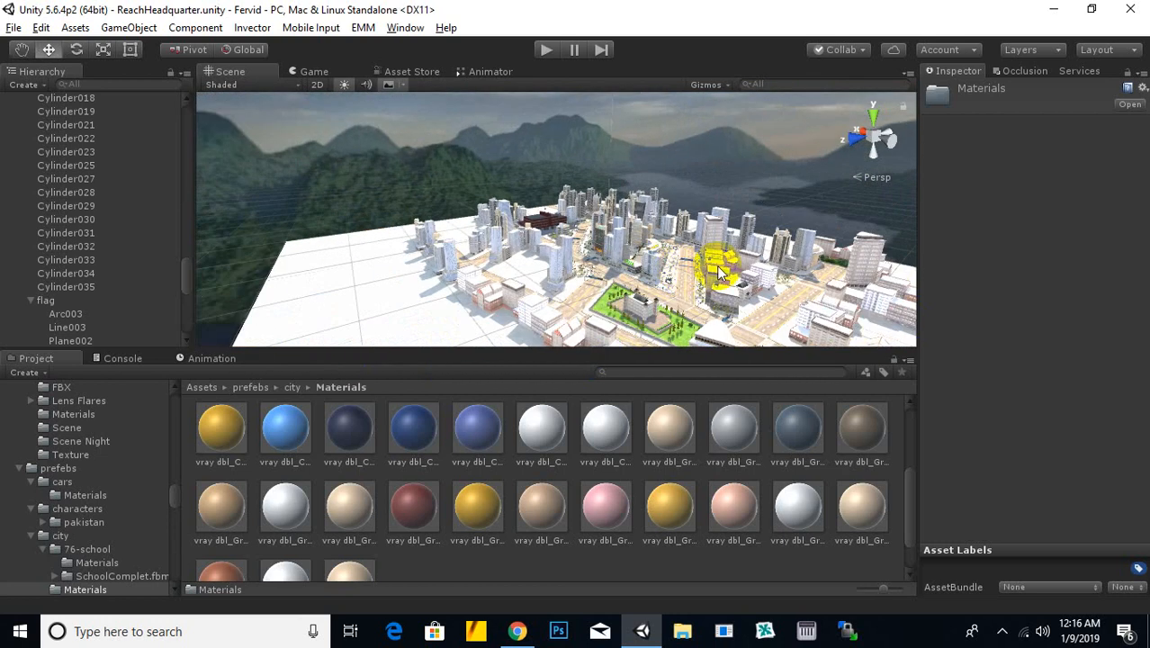
pyautogui.moveTo(719, 262); pyautogui.dragTo(549, 247, button='middle')
pyautogui.scroll(4, 338, 194)
pyautogui.moveTo(349, 205); pyautogui.dragTo(558, 260, button='middle')
pyautogui.scroll(-3, 555, 228)
pyautogui.keyDown('alt'); pyautogui.moveTo(549, 236); pyautogui.dragTo(339, 339); pyautogui.keyUp('alt')
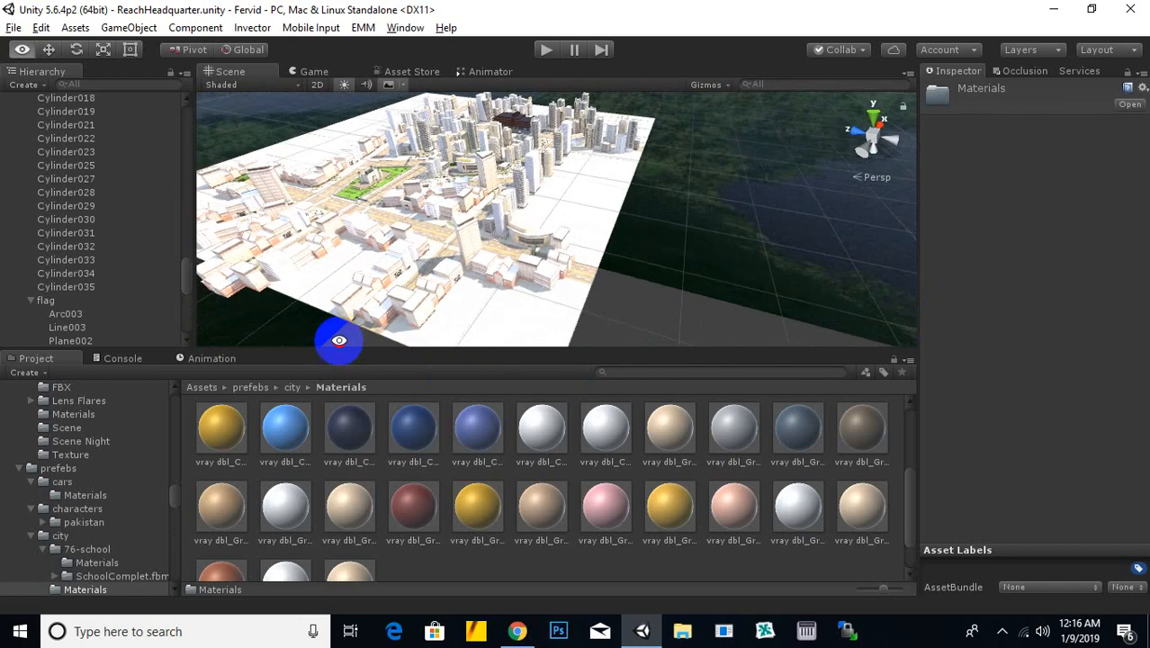
pyautogui.scroll(-2, 516, 274)
pyautogui.moveTo(592, 259); pyautogui.dragTo(616, 260, button='middle')
pyautogui.scroll(2, 568, 286)
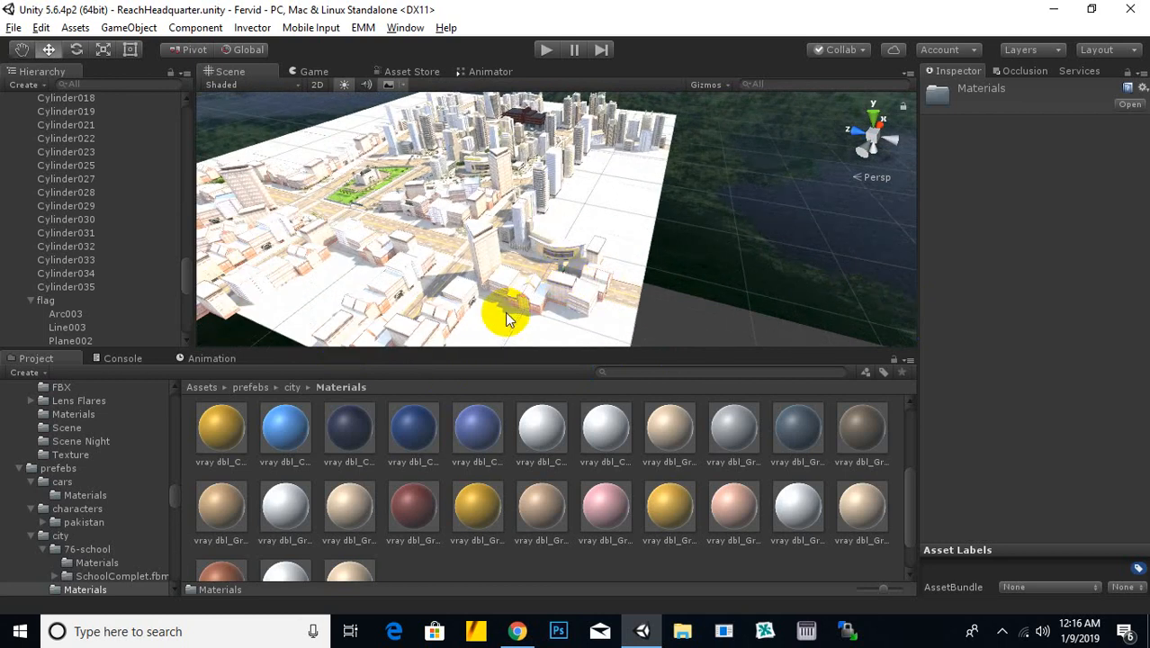
# Return to the city assets folder and show the hidden notification-area icons.
pyautogui.click(291, 387)
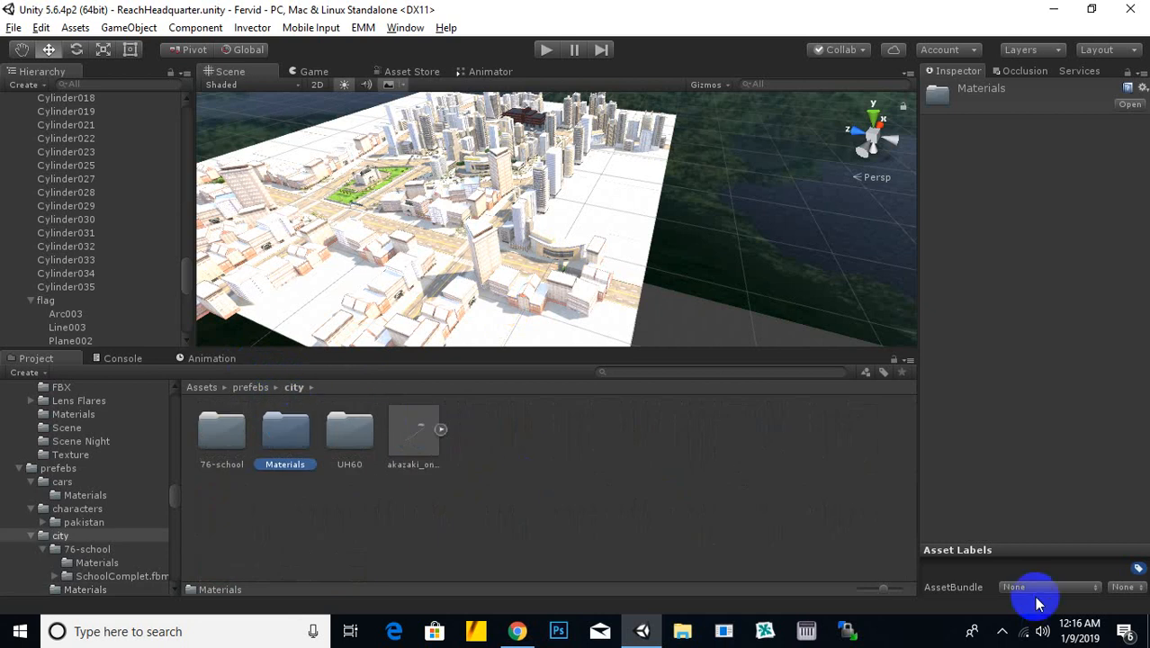
pyautogui.click(1003, 631)
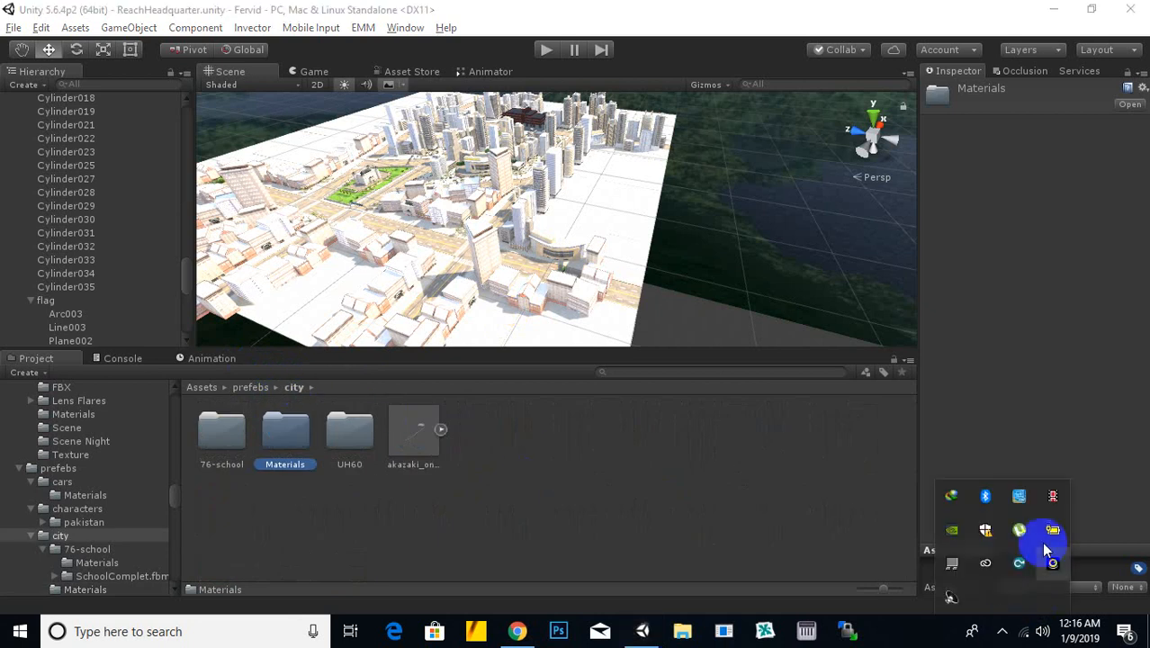